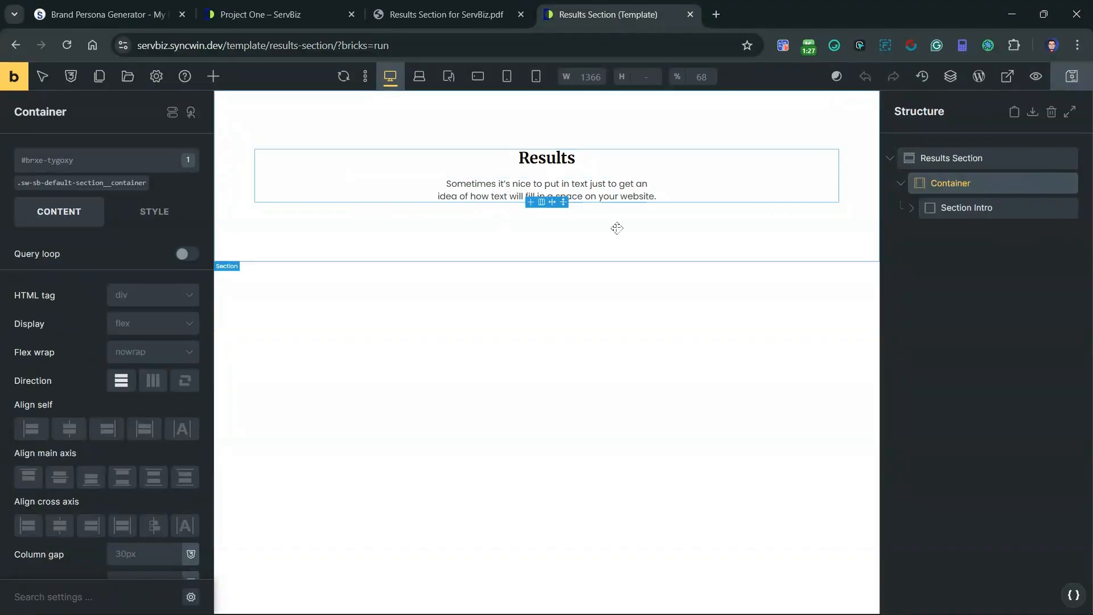
Step: Check the results design in the reference PDF, then add a block named Results inside the template's Container
click(395, 15)
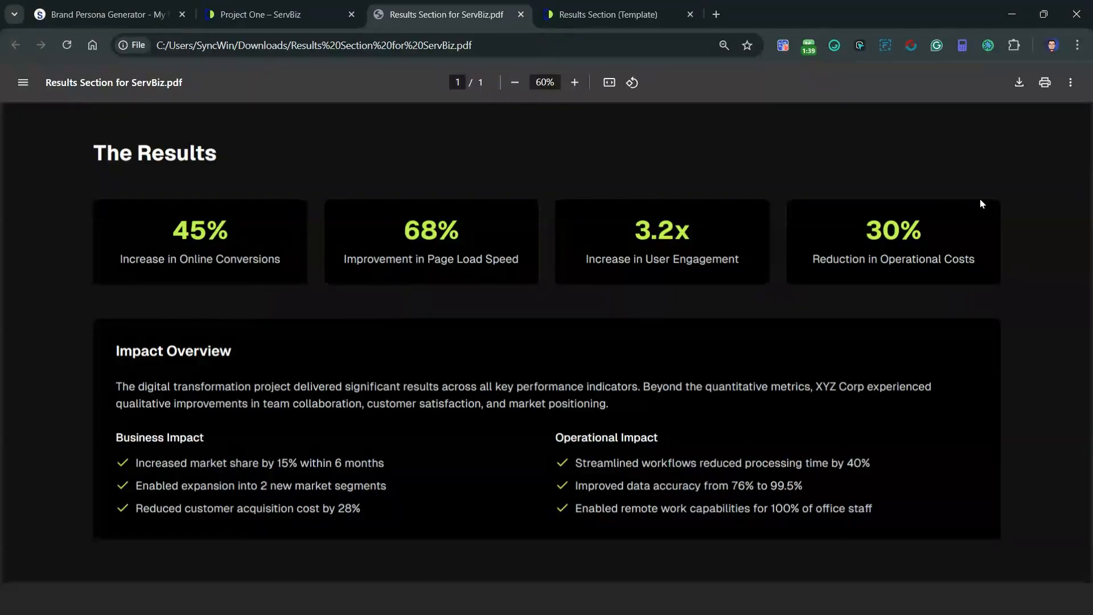
click(608, 14)
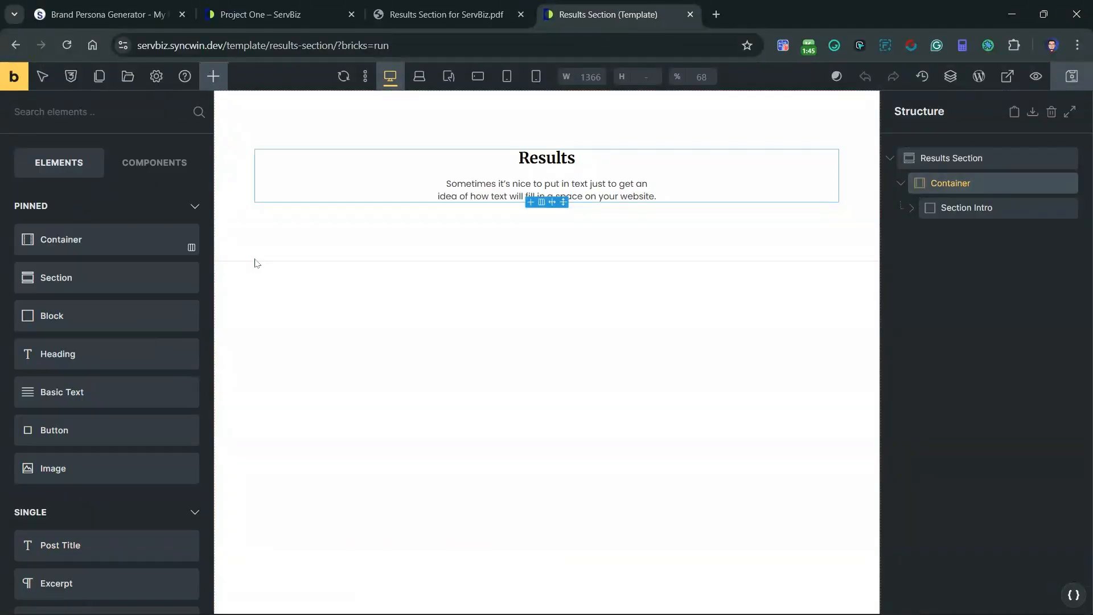
click(50, 317)
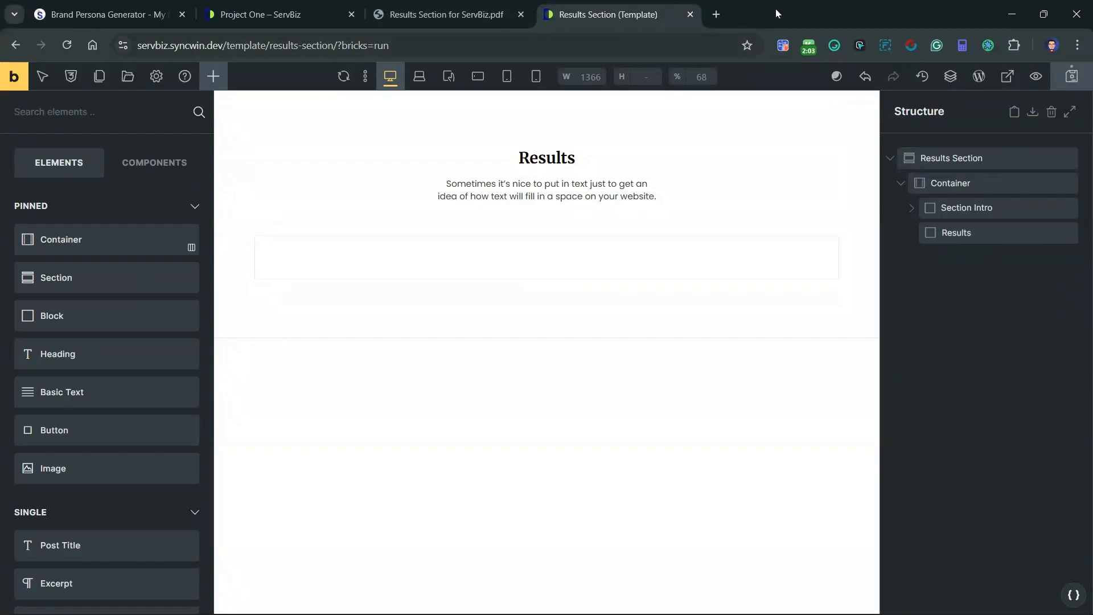
Step: Add a block inside the Results block and name it Results Stats Cards Wrapper
click(439, 14)
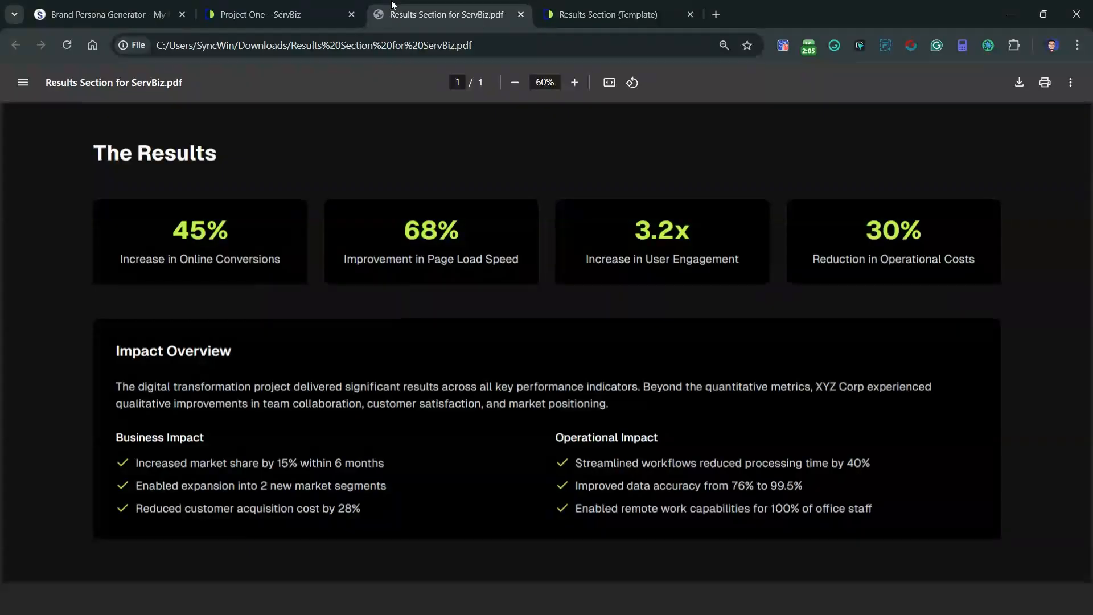
click(608, 15)
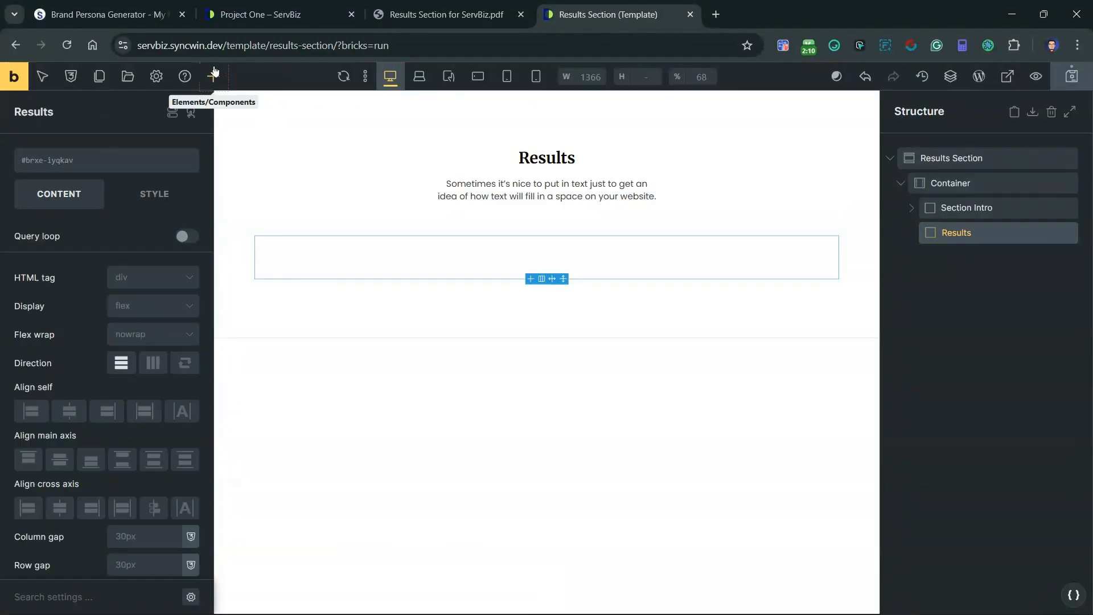
click(213, 76)
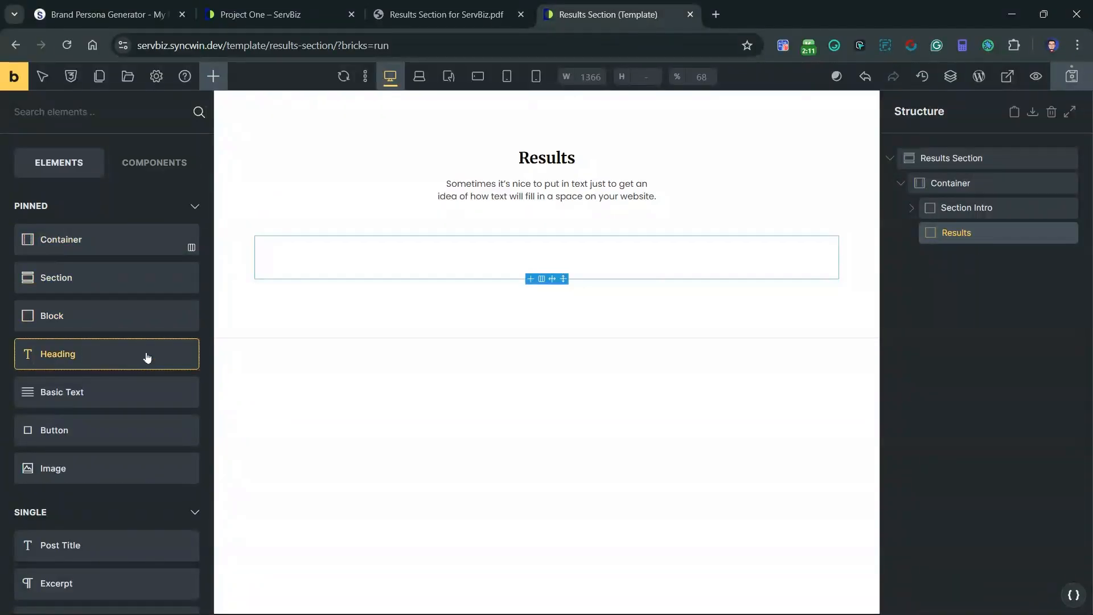
click(92, 320)
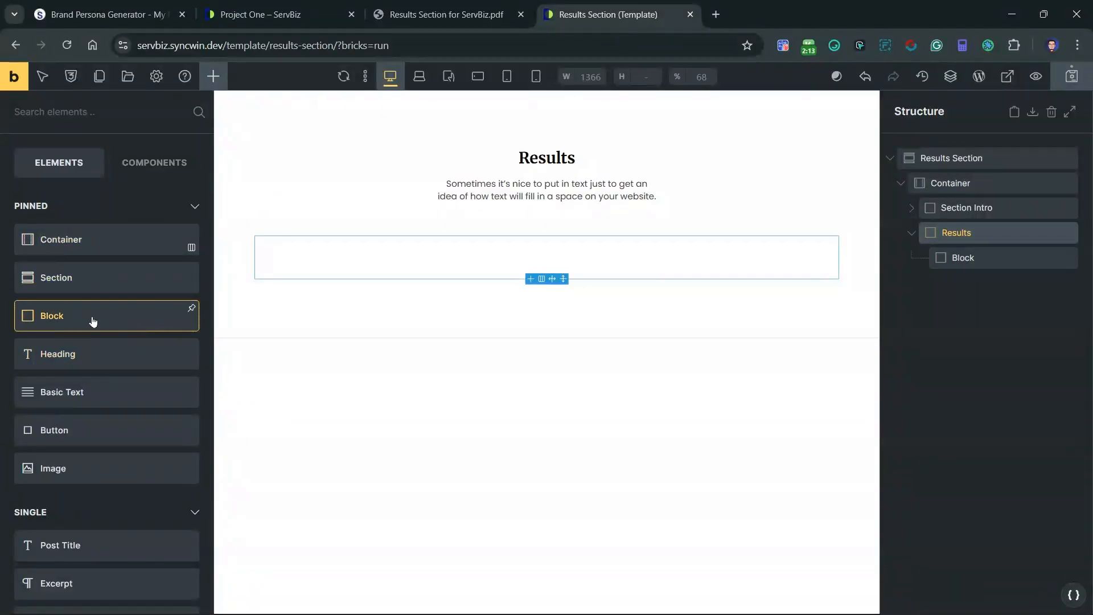
double_click(957, 258)
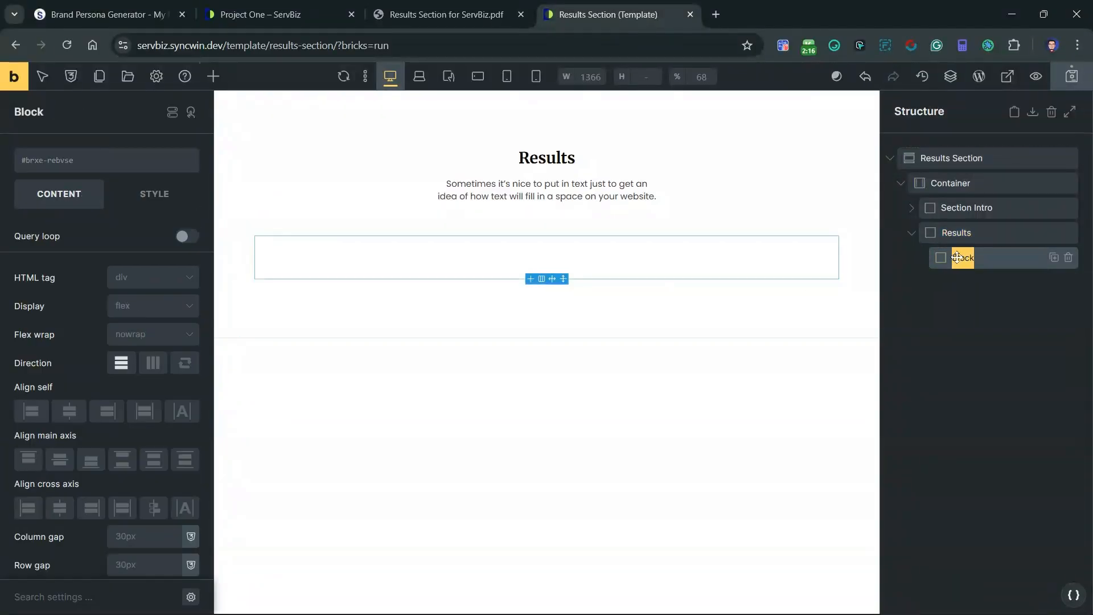
text(Results)
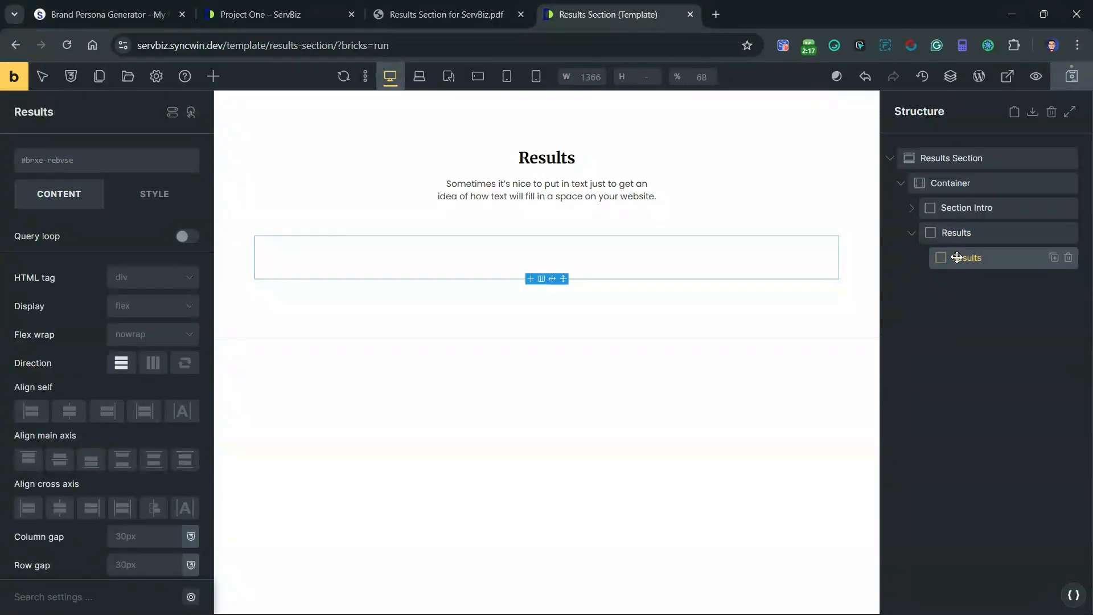
text( Stats Card)
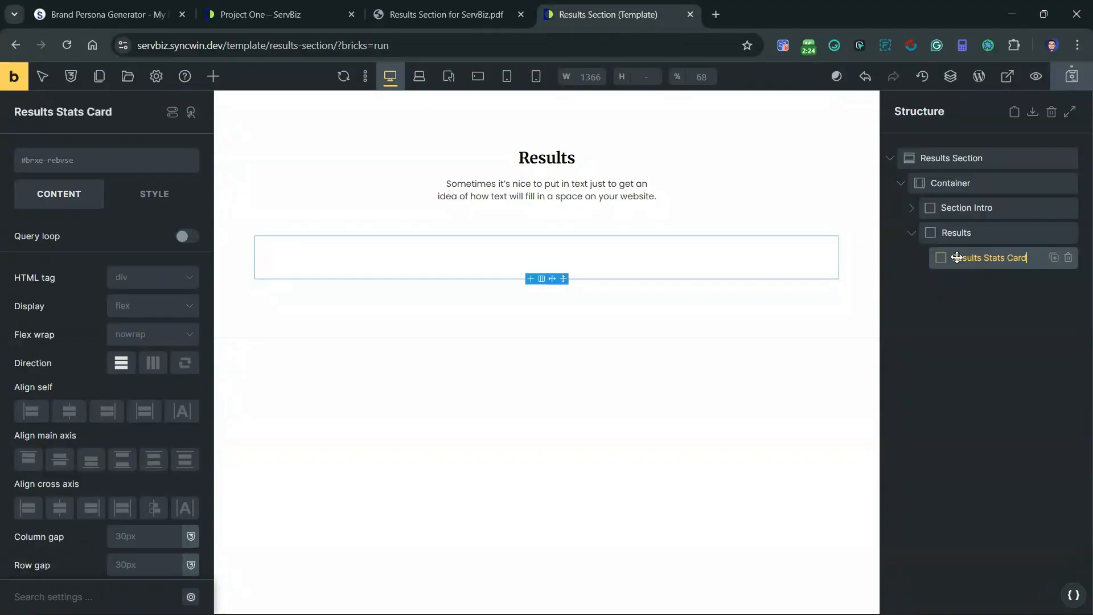
text(s Wrapper)
click(987, 322)
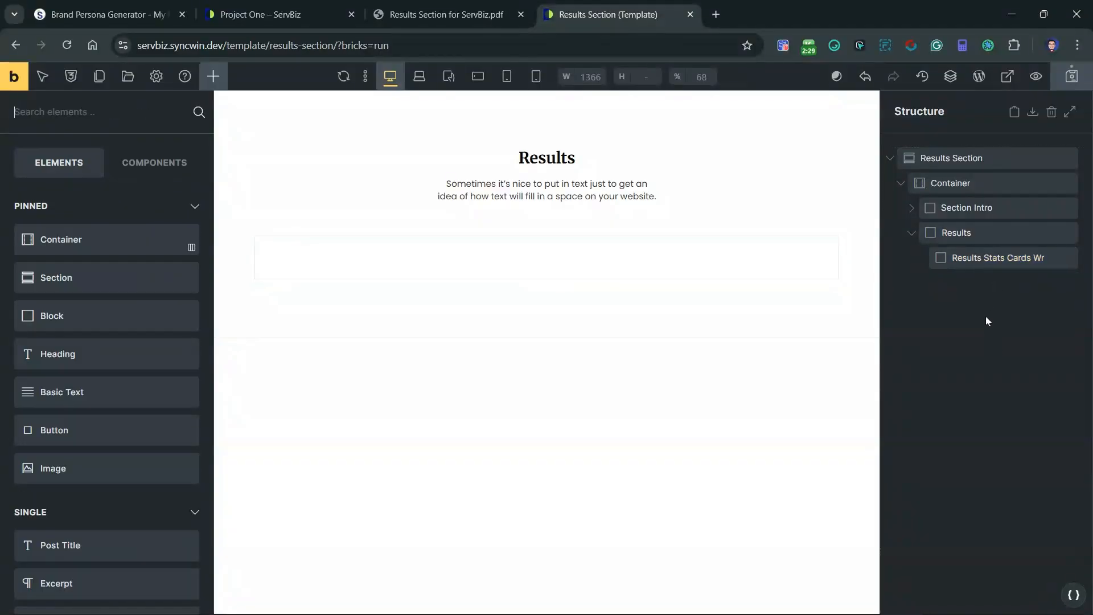
Step: Add a block inside the stats cards wrapper and name it Results Stat Card
click(968, 257)
click(217, 76)
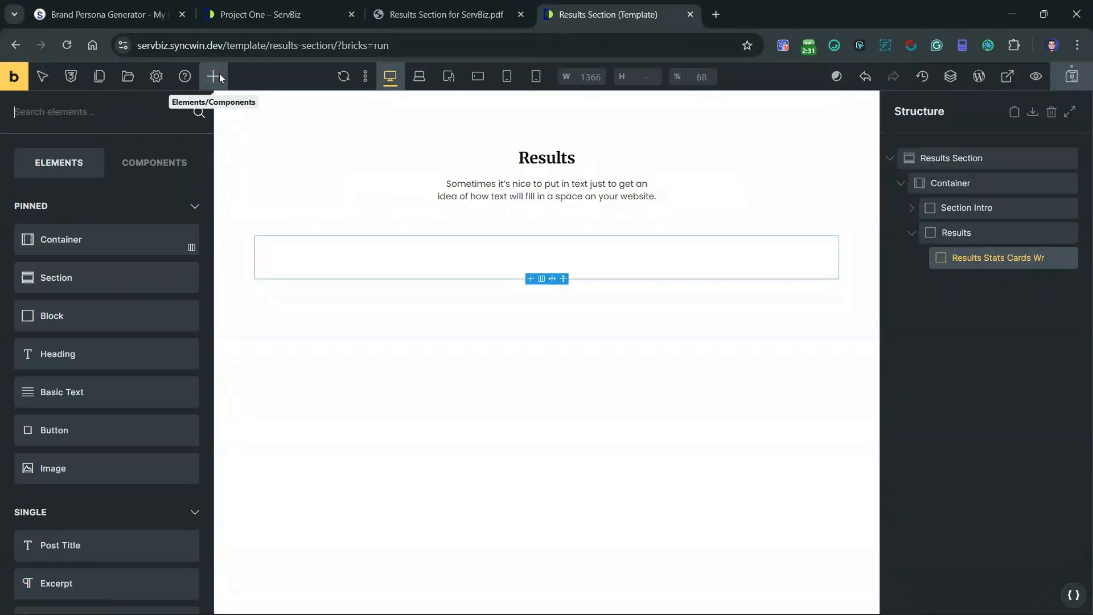
click(57, 320)
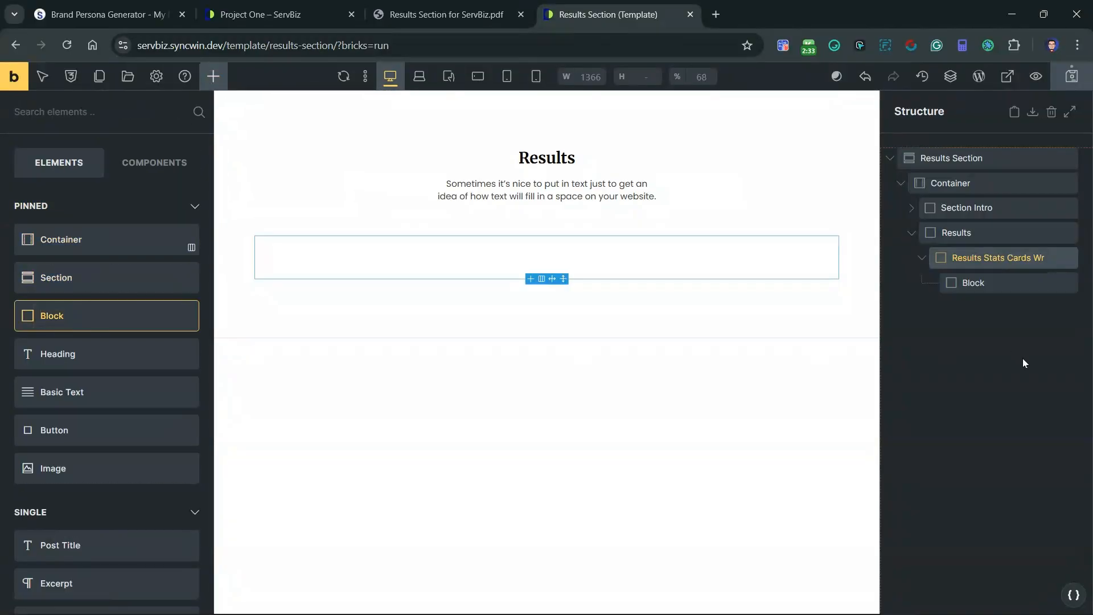
double_click(973, 283)
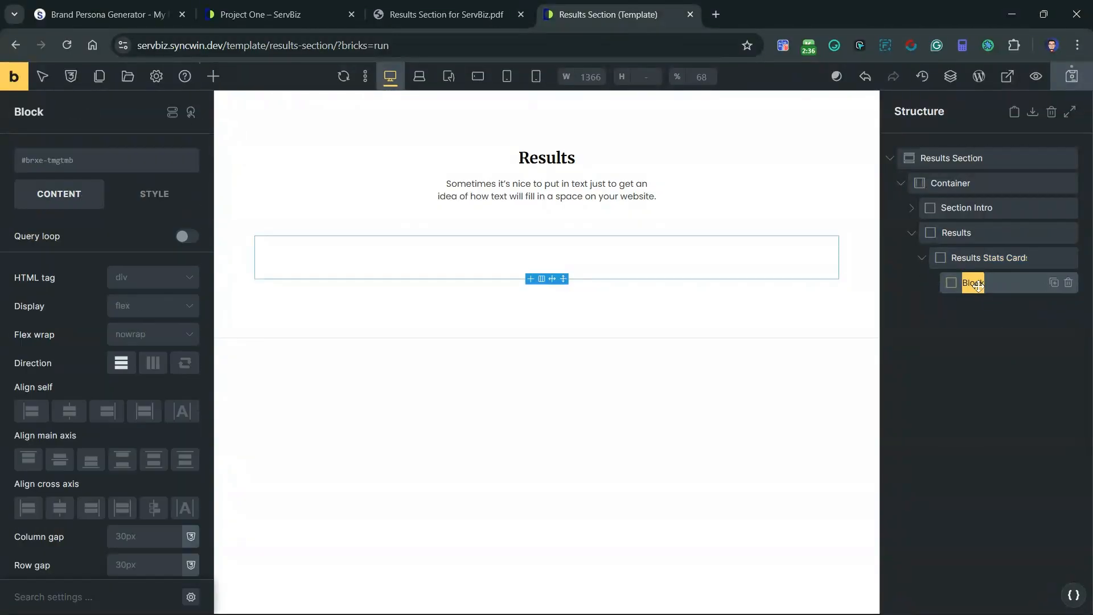
text(Resu)
text(lts Stat)
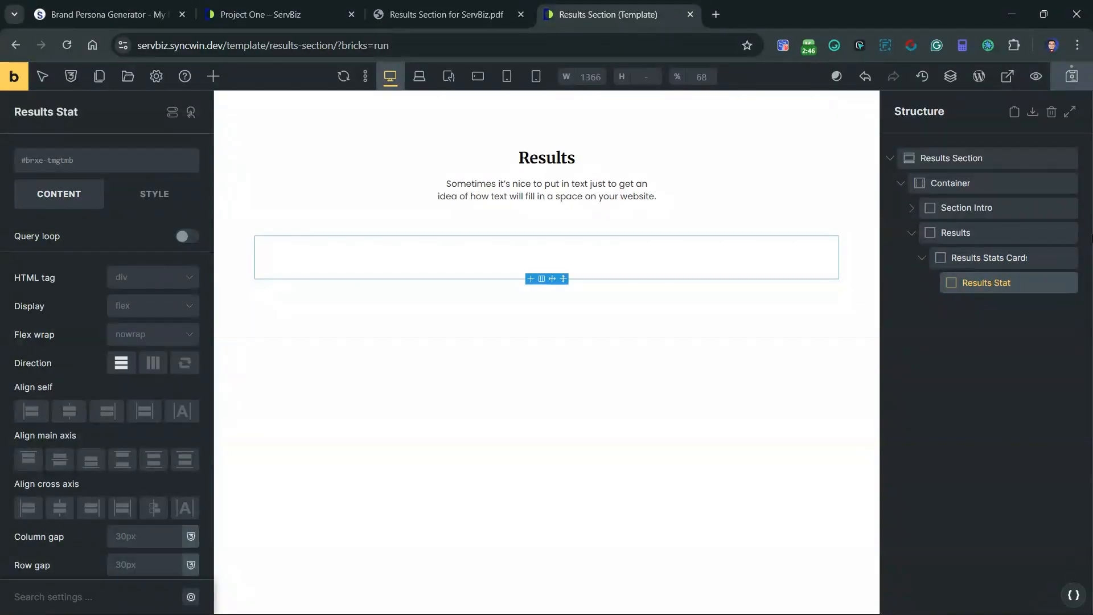
text( Card)
double_click(1008, 284)
click(1003, 307)
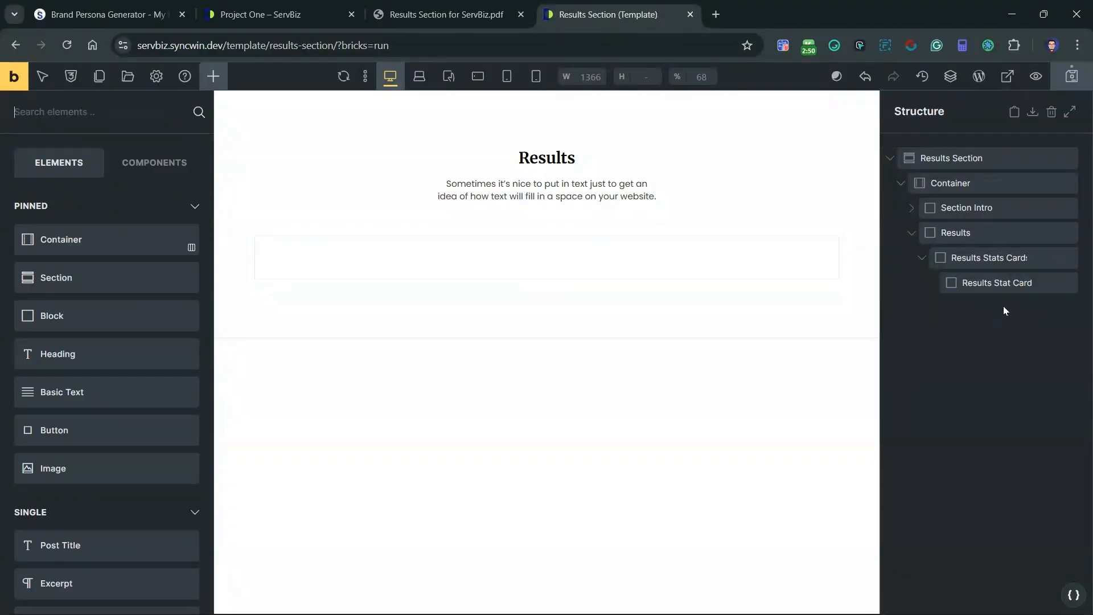
Step: Rename the wrapper block to Results Stat Cards Wrapper
double_click(992, 264)
click(1004, 260)
key(BackSpace)
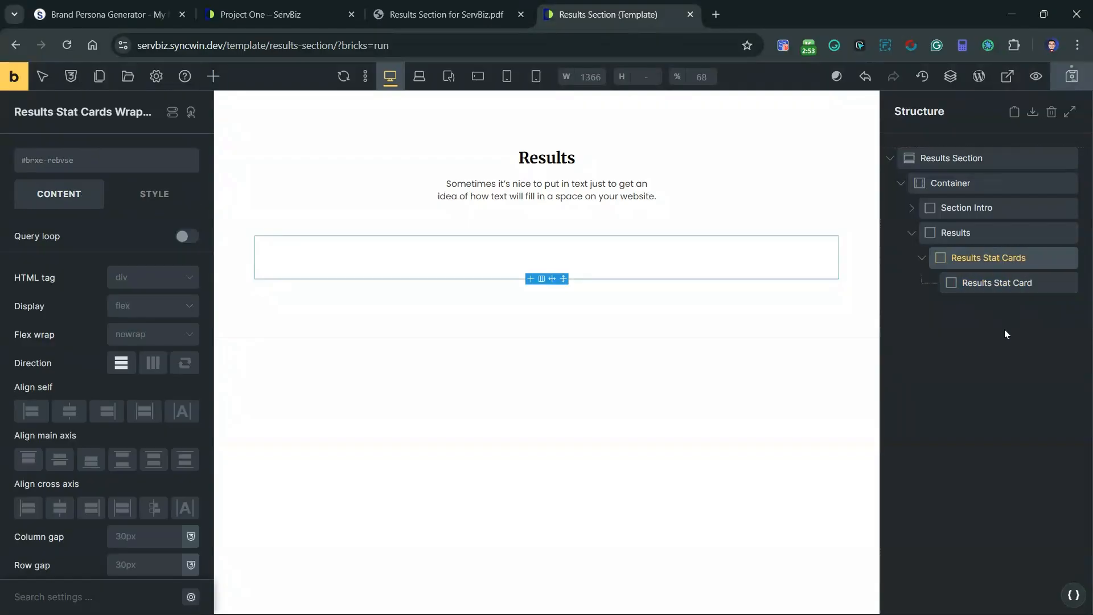
Step: Use the BEM class generator to apply the class sw-sb-results-stat-cards-wrapper to the wrapper block only
click(1045, 263)
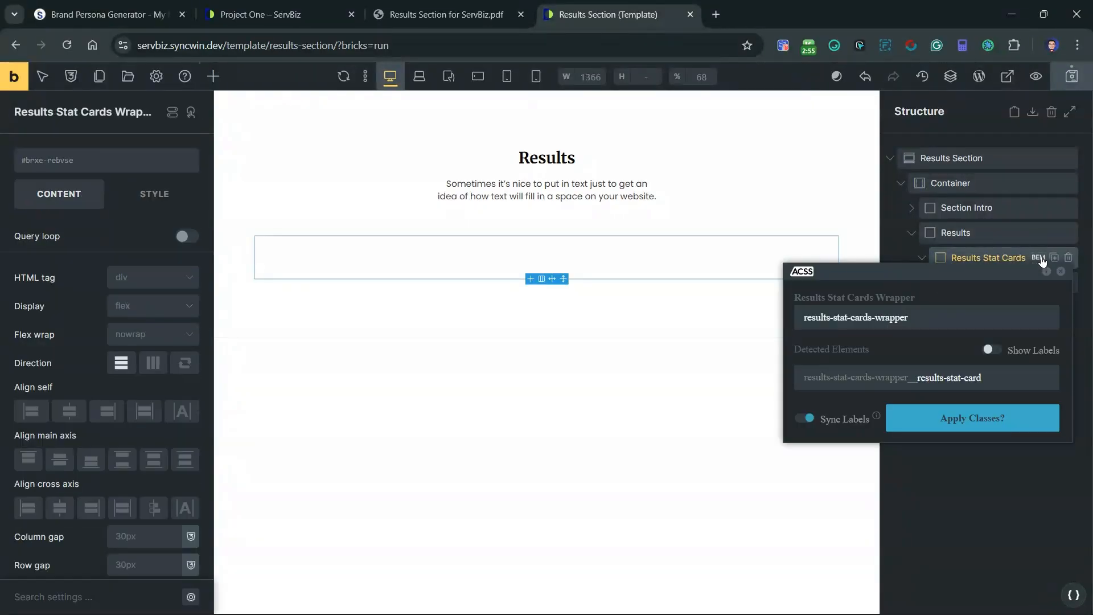
click(810, 318)
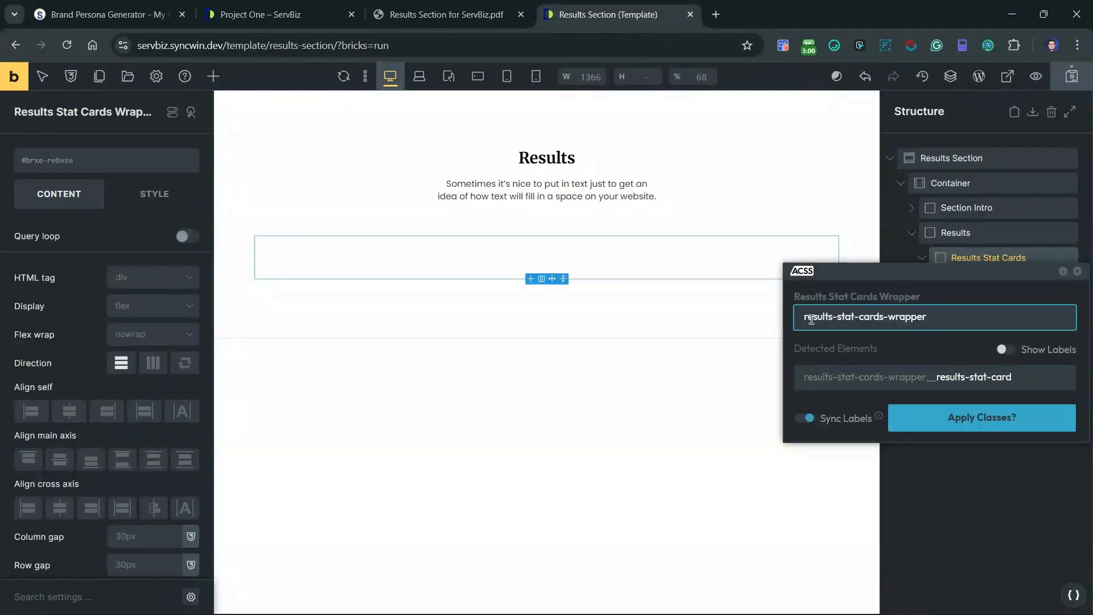
text(sw)
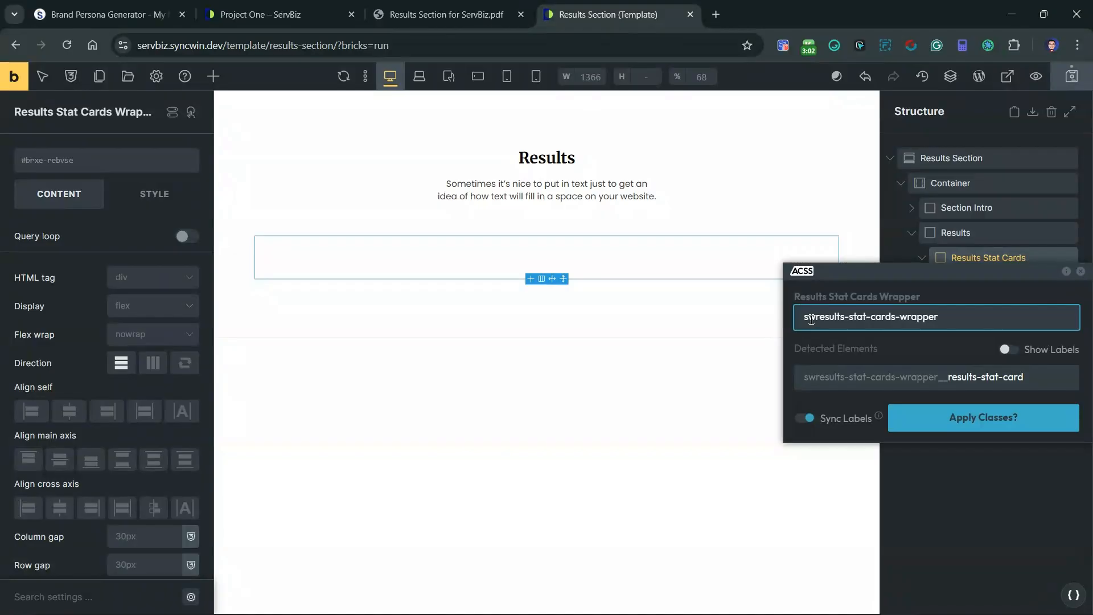
text(-)
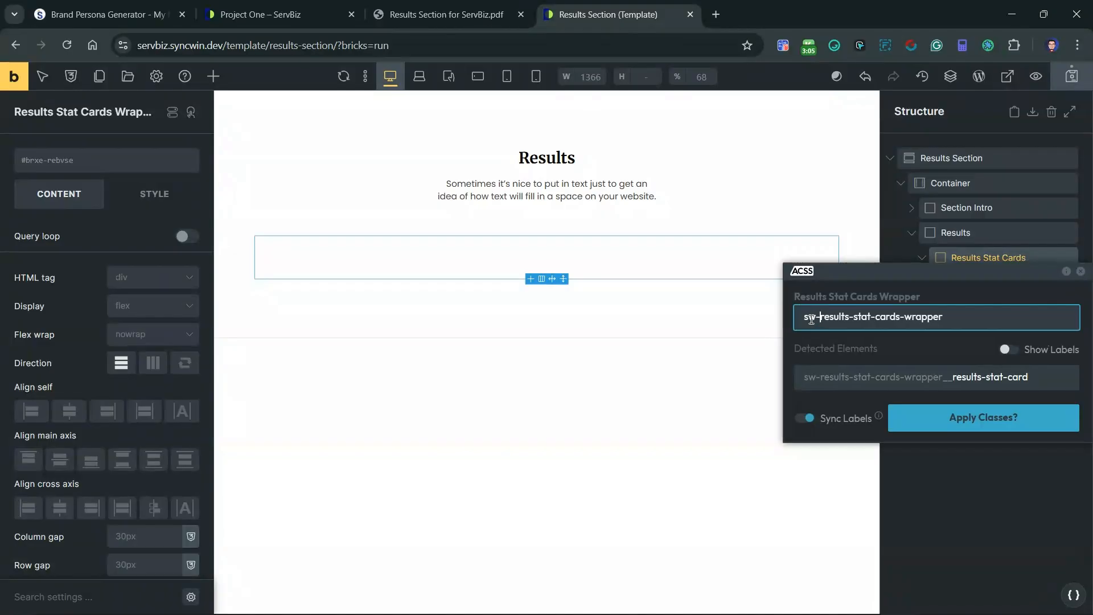
text(sb-)
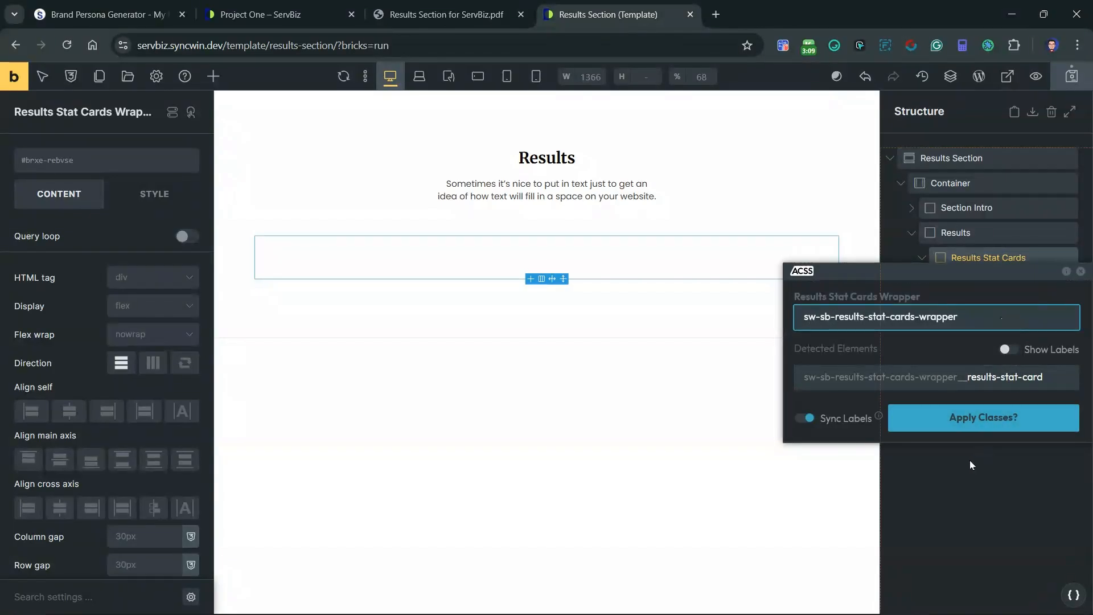
click(977, 420)
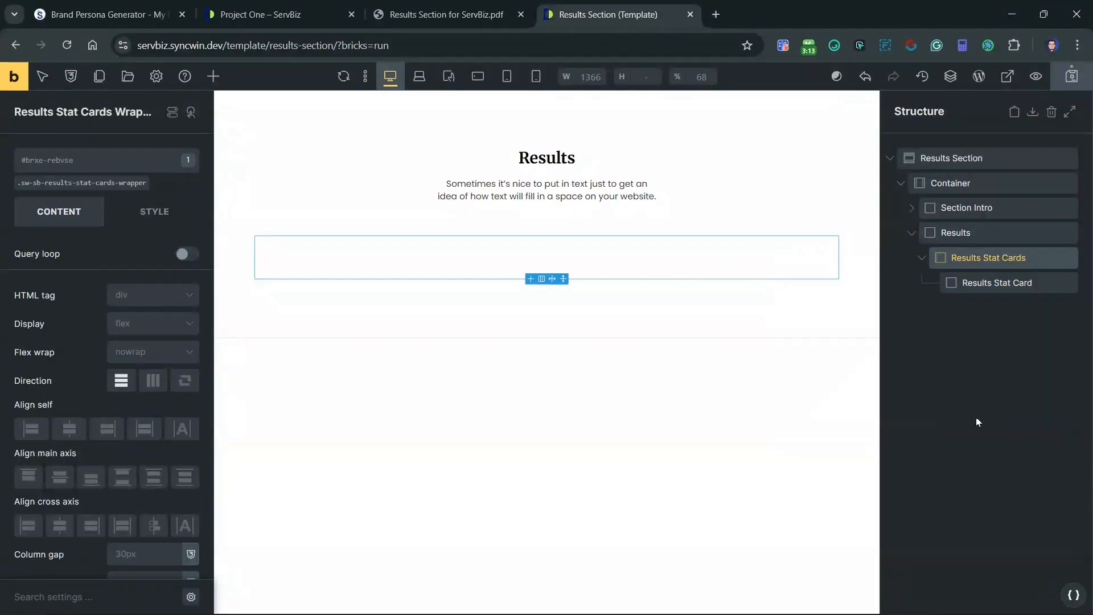
Step: Check the stat cards in the reference PDF and add a Counter element inside the Results Stat Card block
click(1000, 285)
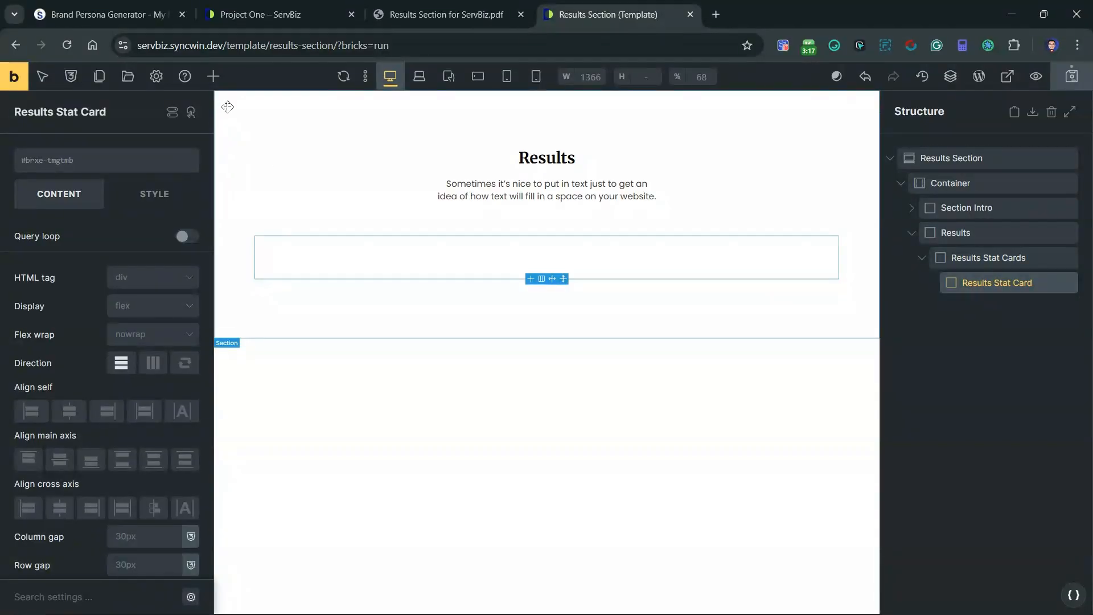
click(423, 6)
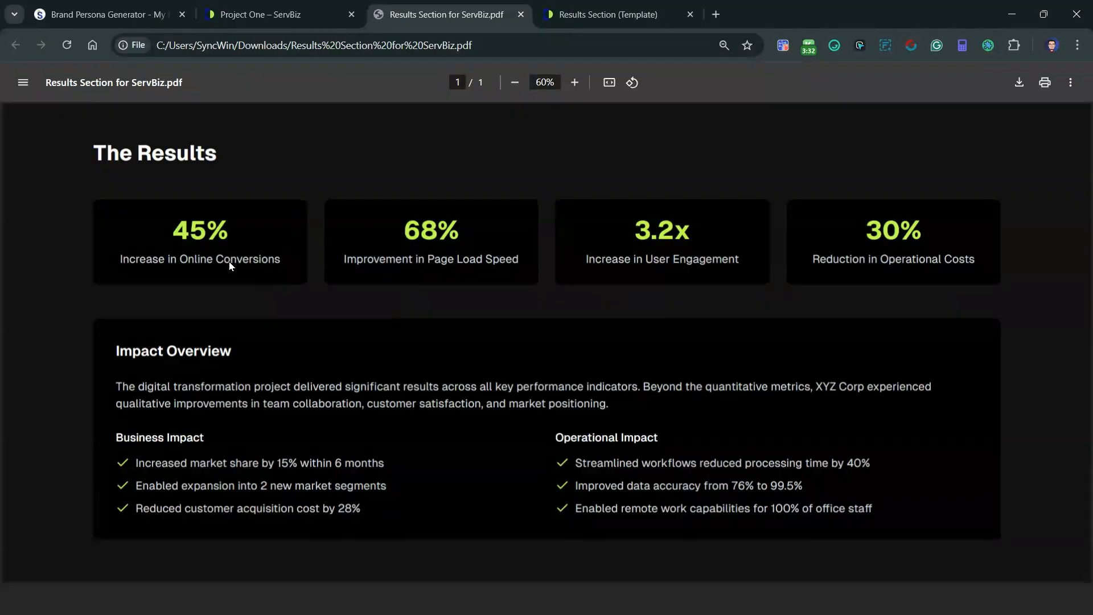
click(608, 14)
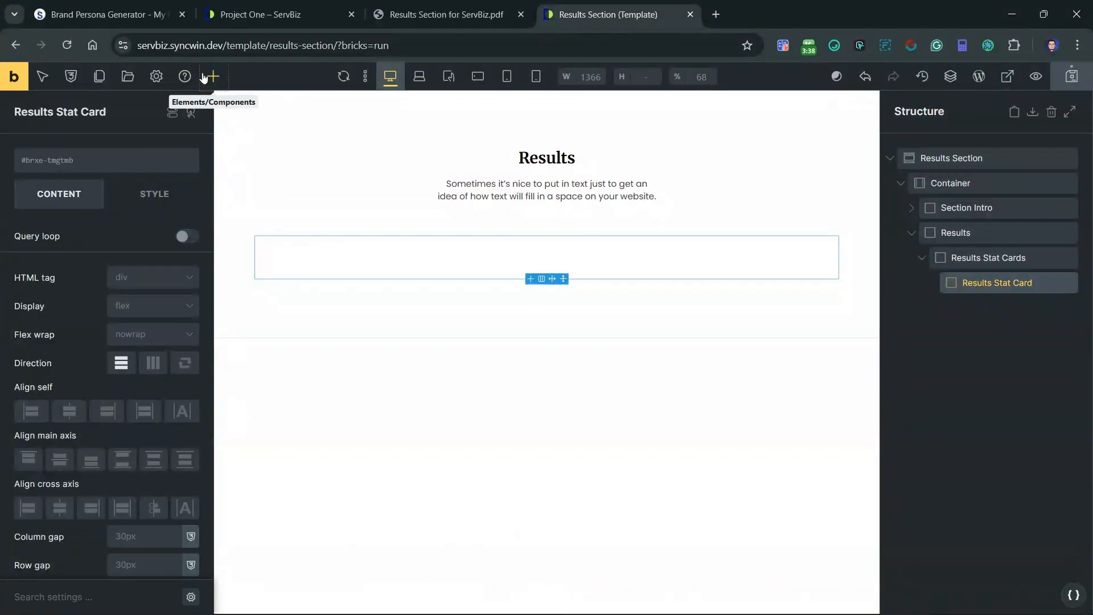
click(210, 77)
text(counte)
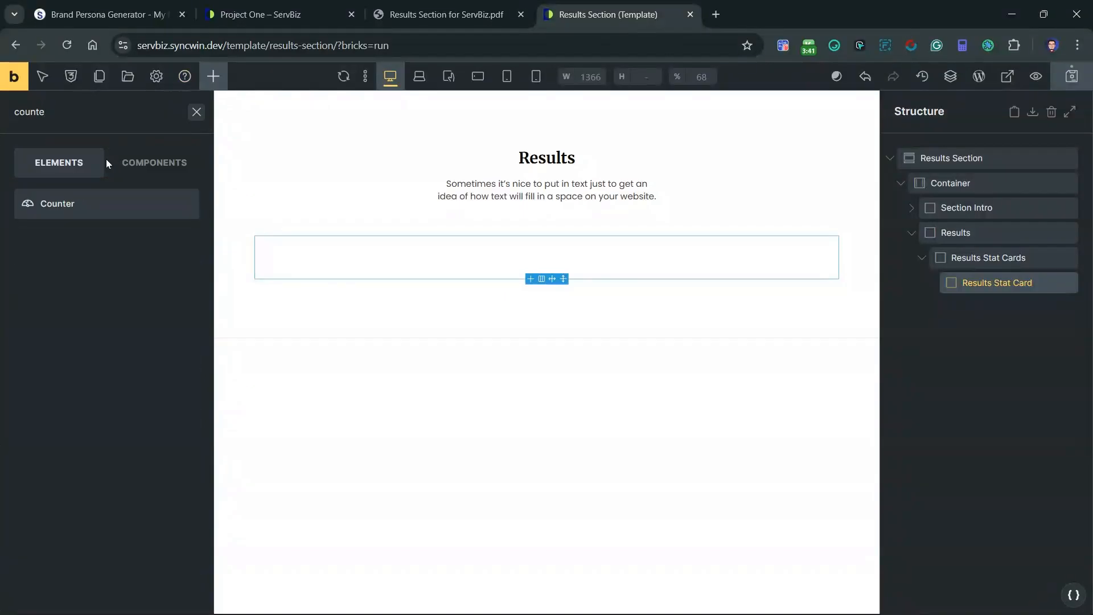
click(61, 212)
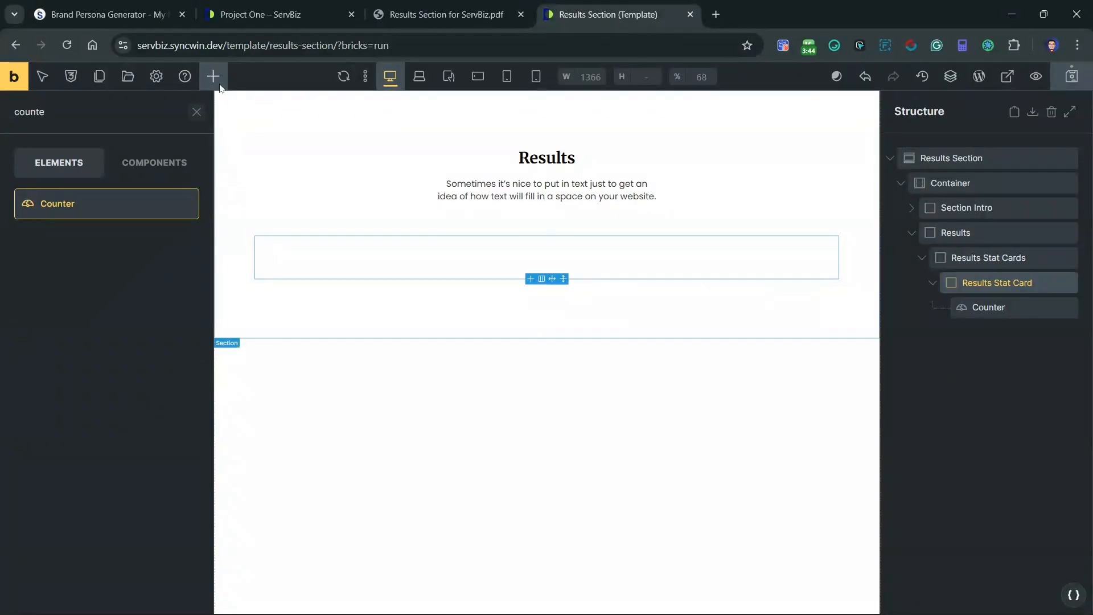
Step: Add a Basic Text element below the Counter in the stat card and name it Description
click(196, 111)
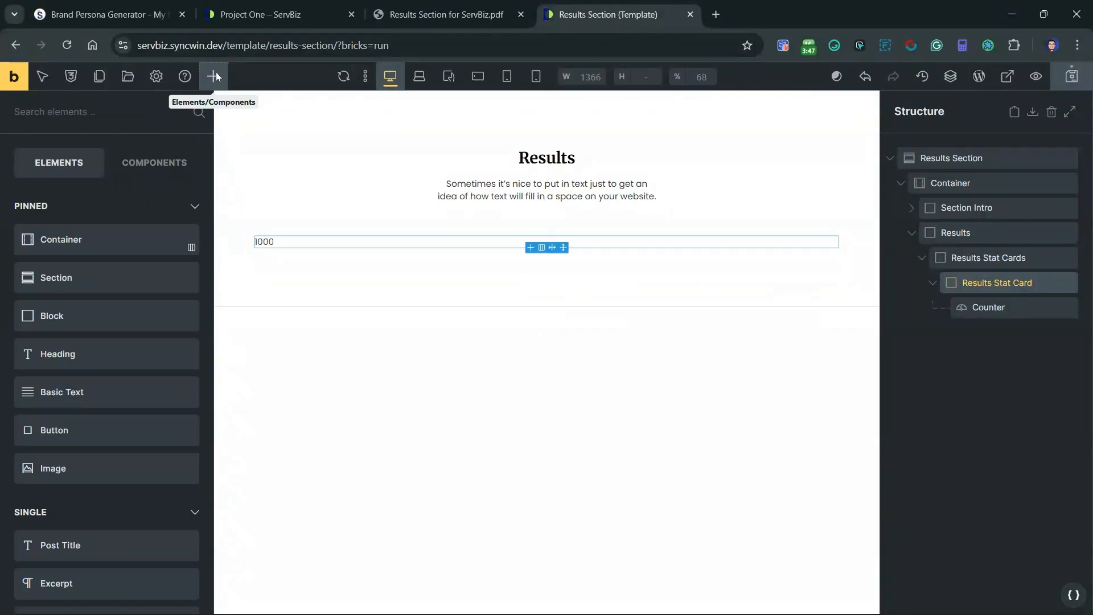
click(62, 395)
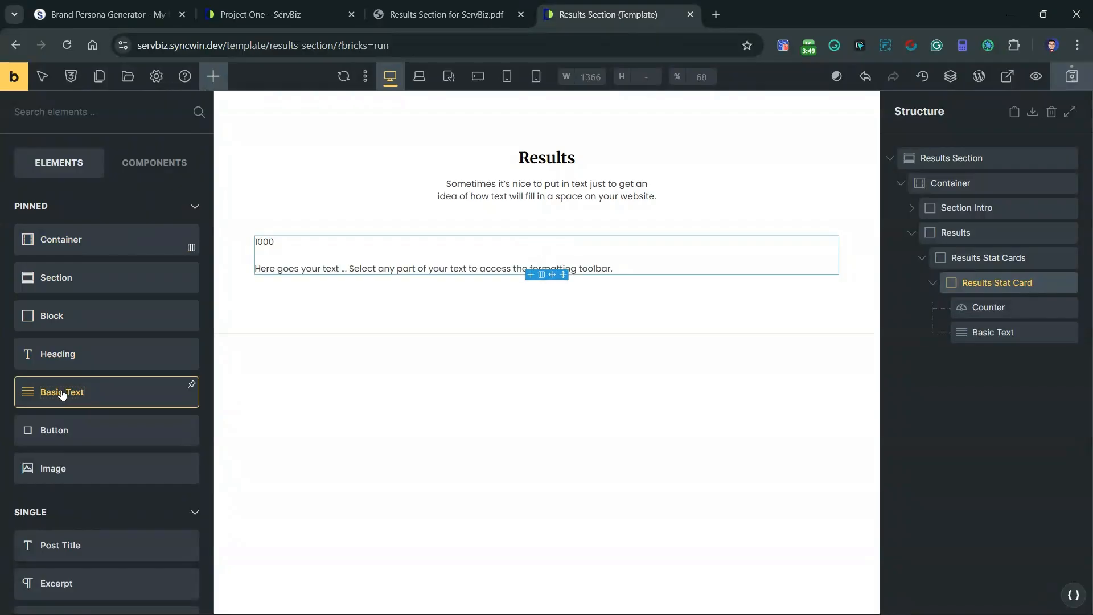
double_click(1005, 332)
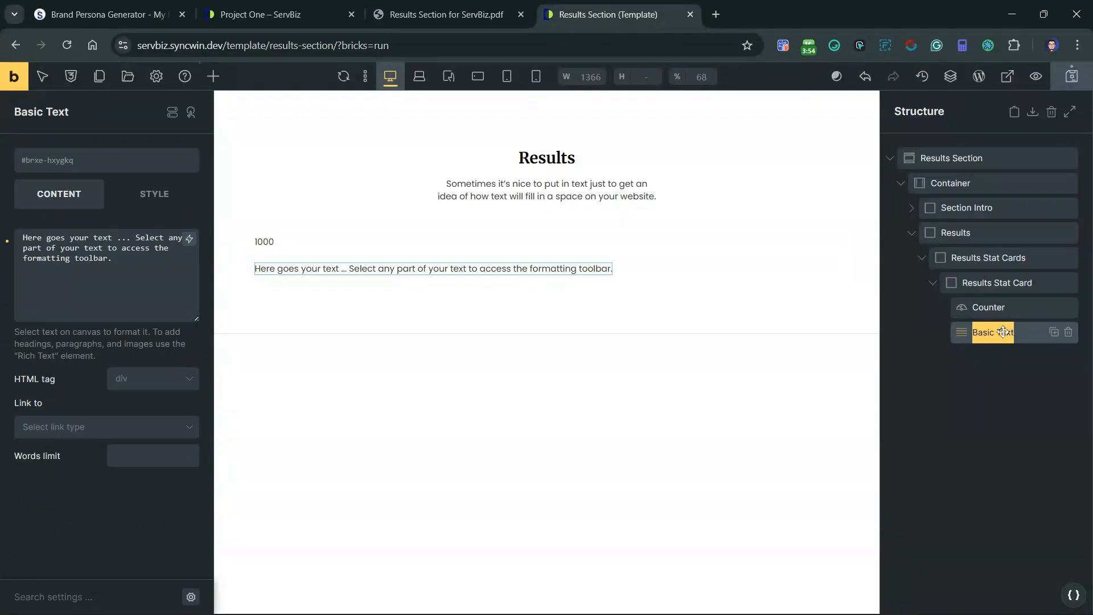
text(Description)
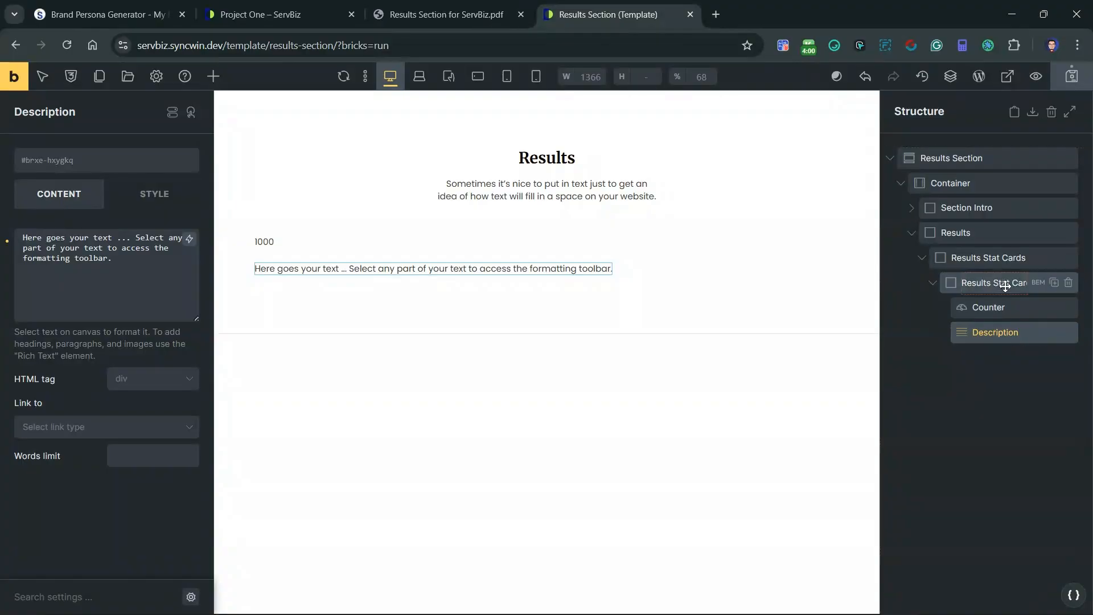
Step: Generate BEM classes for the Results Stat Card, Counter and Description using the block class name sw-sb-results-stat-card
click(1038, 284)
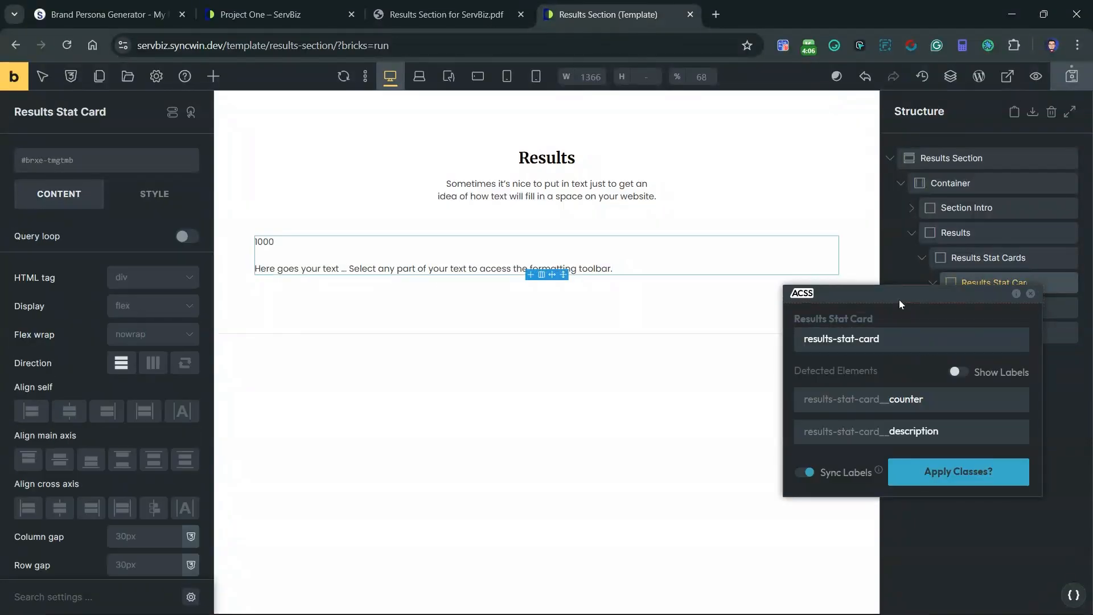
drag(893, 290, 858, 213)
click(769, 262)
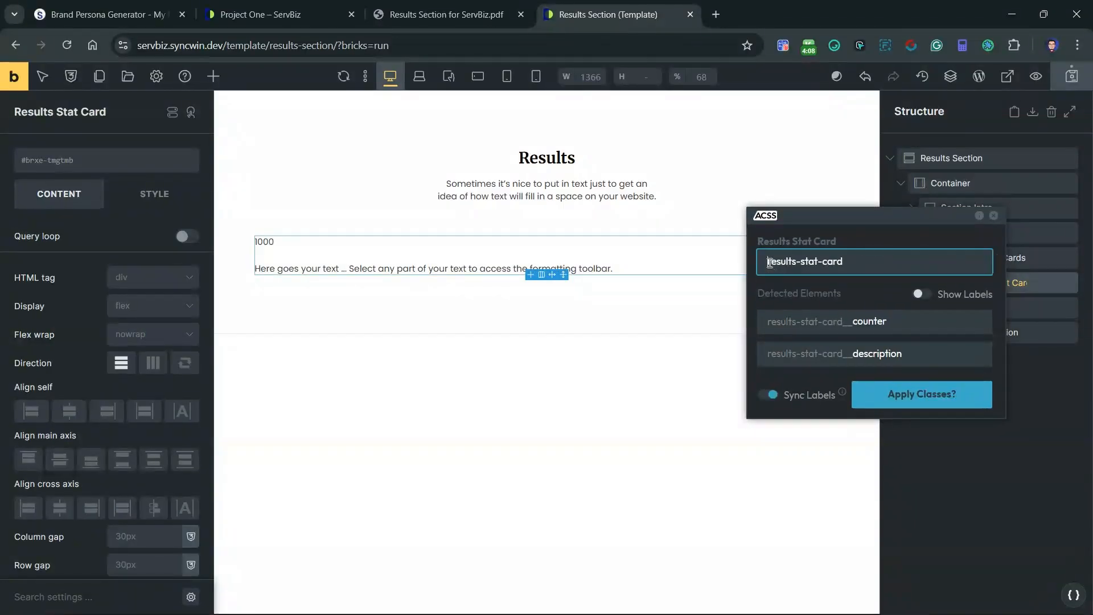
text(sw)
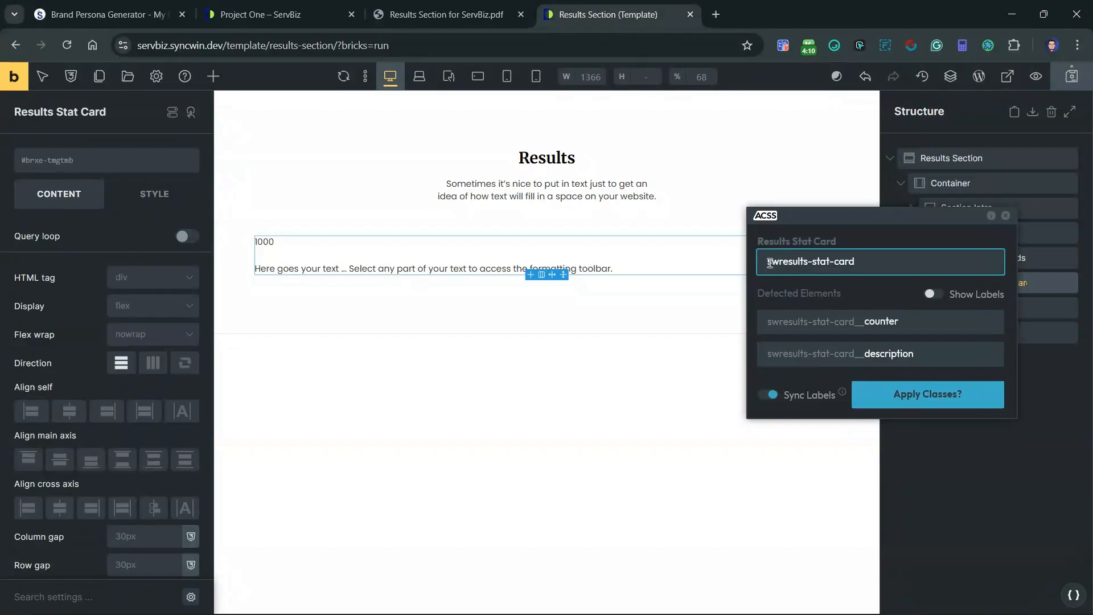
text(-sb-)
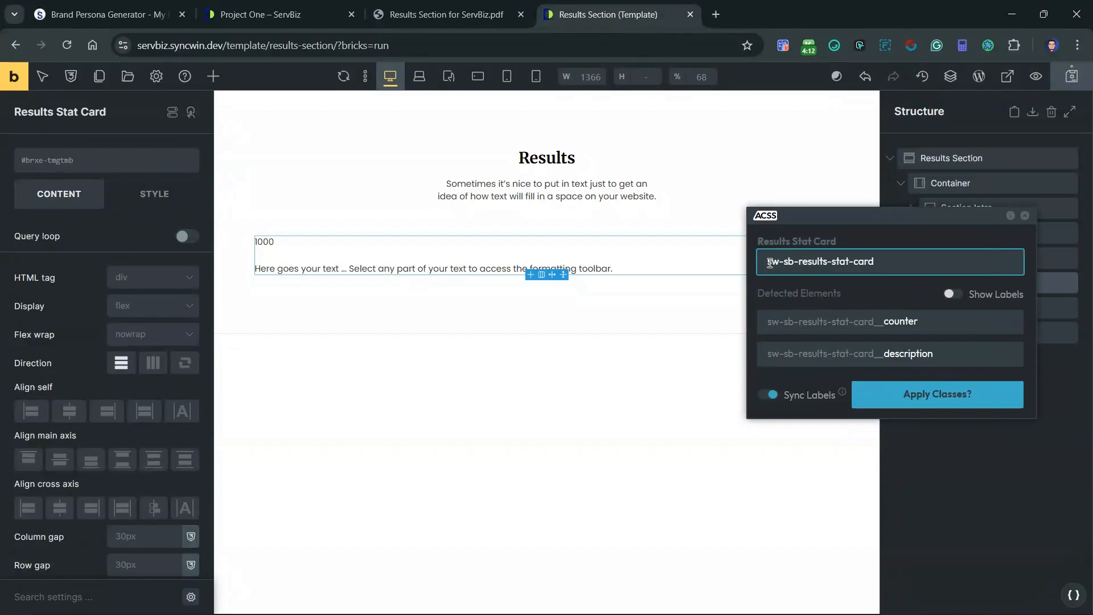
click(918, 392)
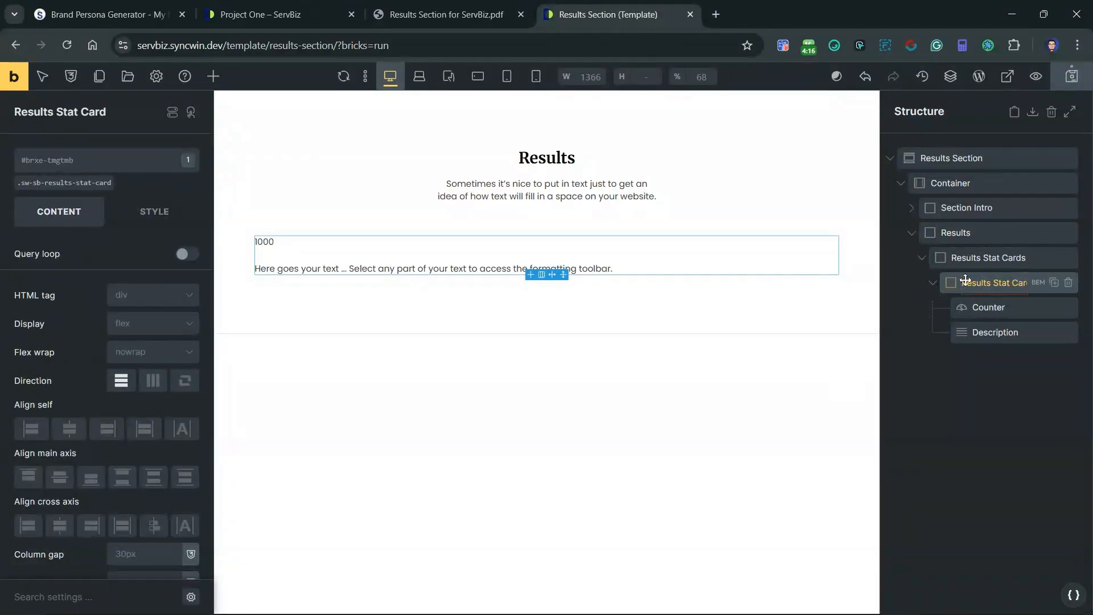
Step: Set the stat cards wrapper class to grid display with template columns var(--grid-4)
click(979, 260)
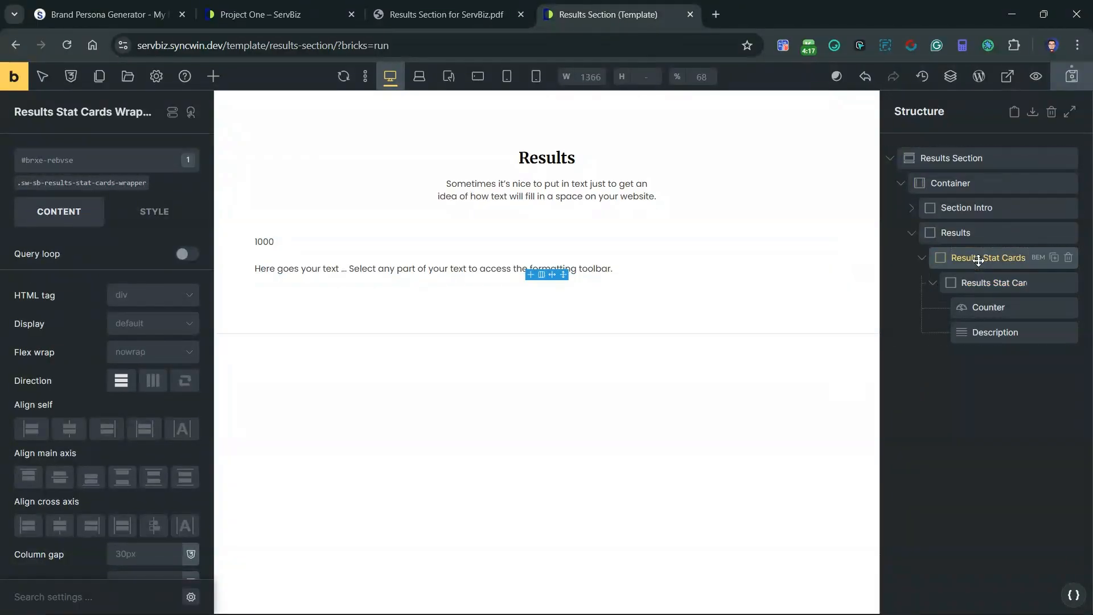
click(34, 183)
click(126, 325)
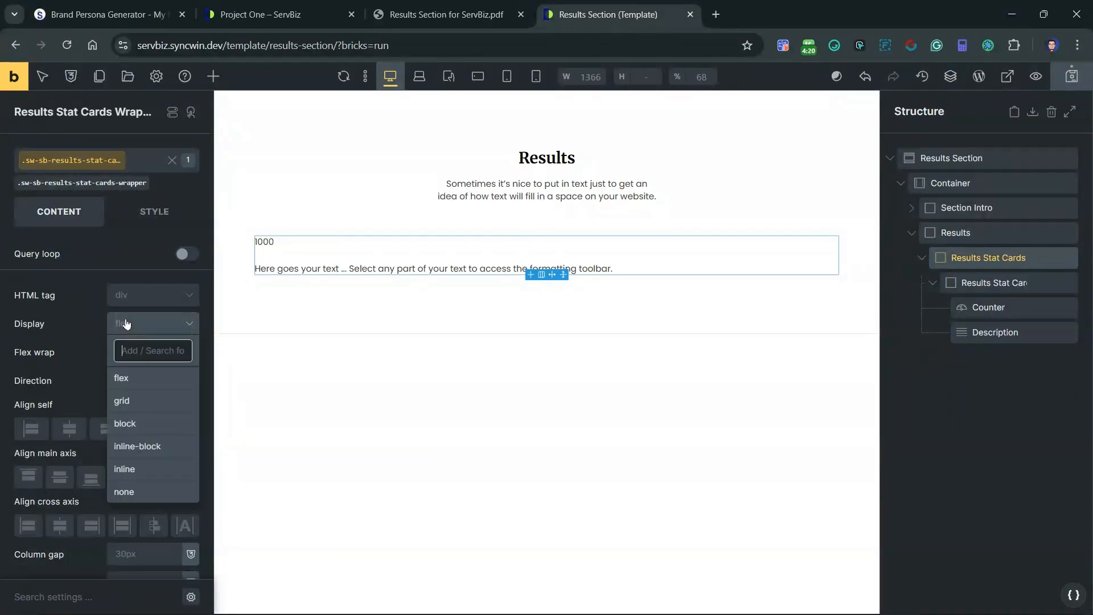
click(139, 403)
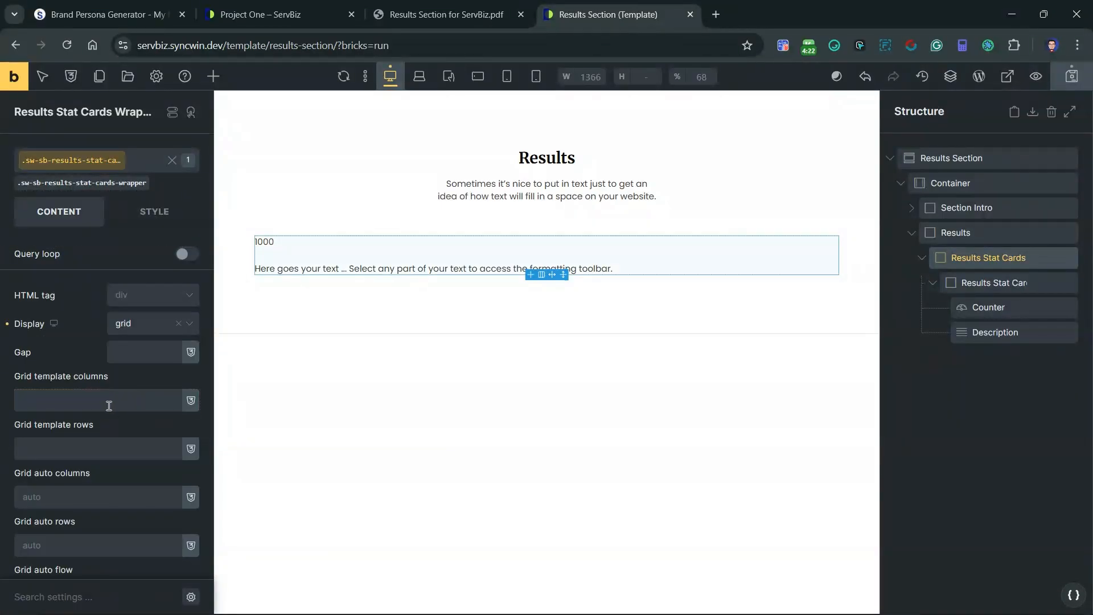
right_click(93, 405)
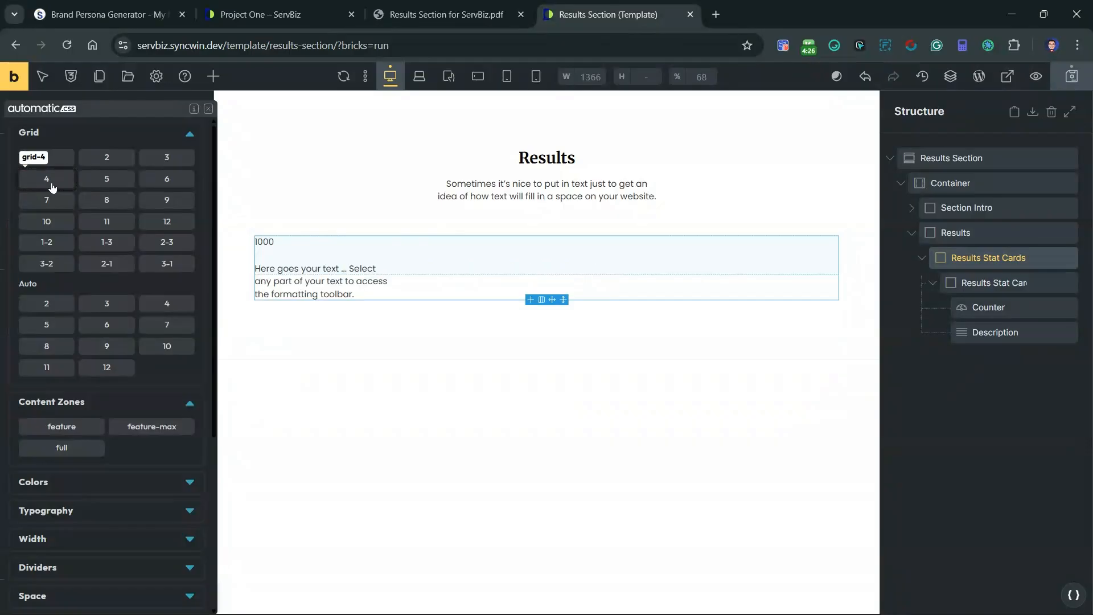
click(51, 187)
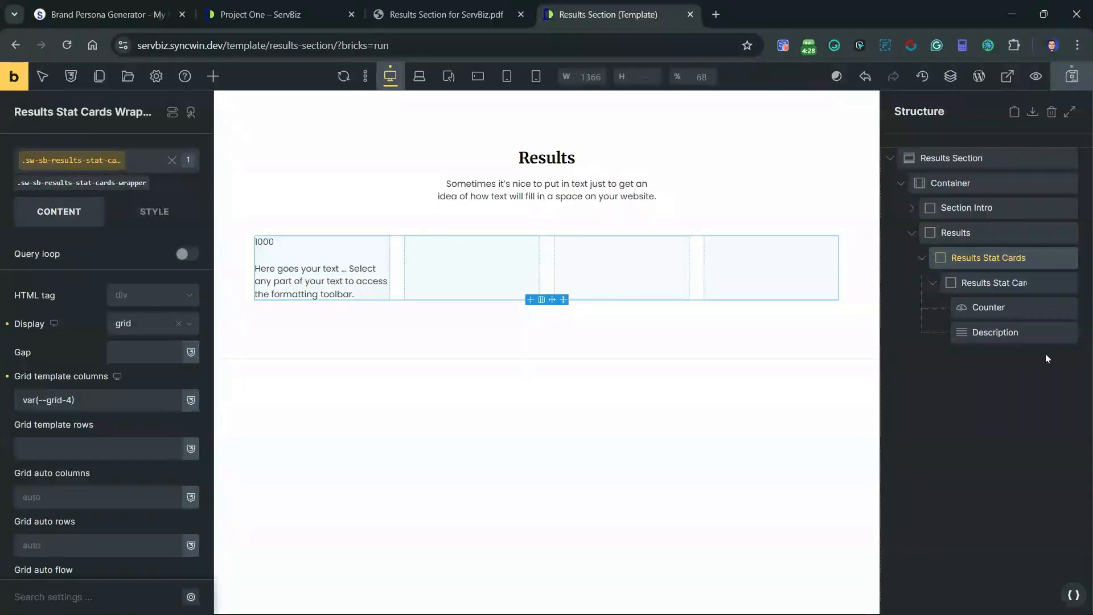
Step: Set the background color of the sw-sb-results-stat-card class to var(--base-ultra-light)
click(933, 286)
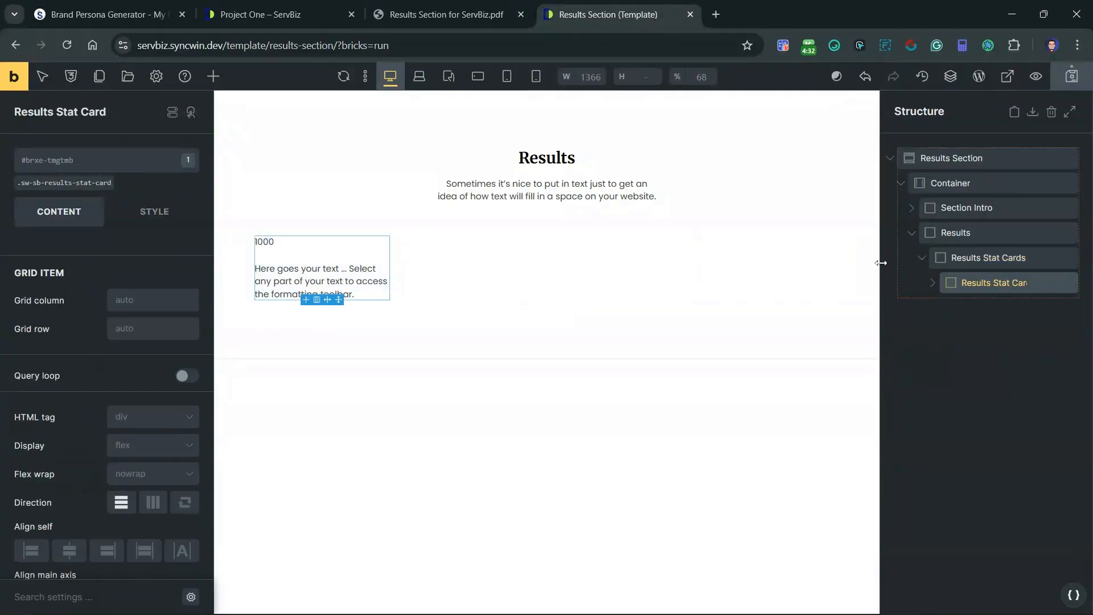
click(931, 289)
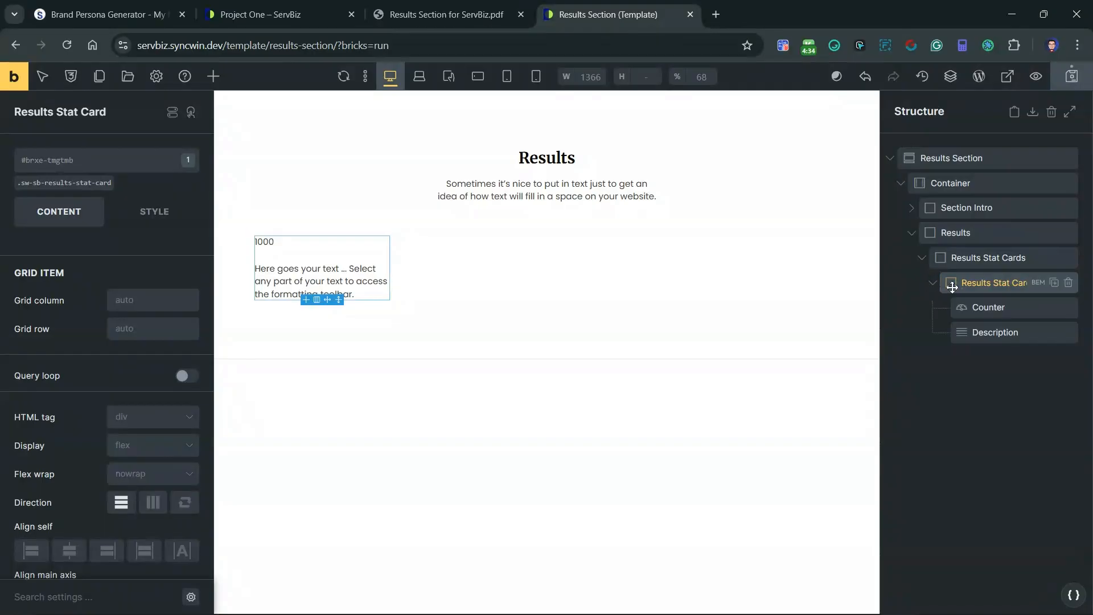
click(34, 183)
click(162, 222)
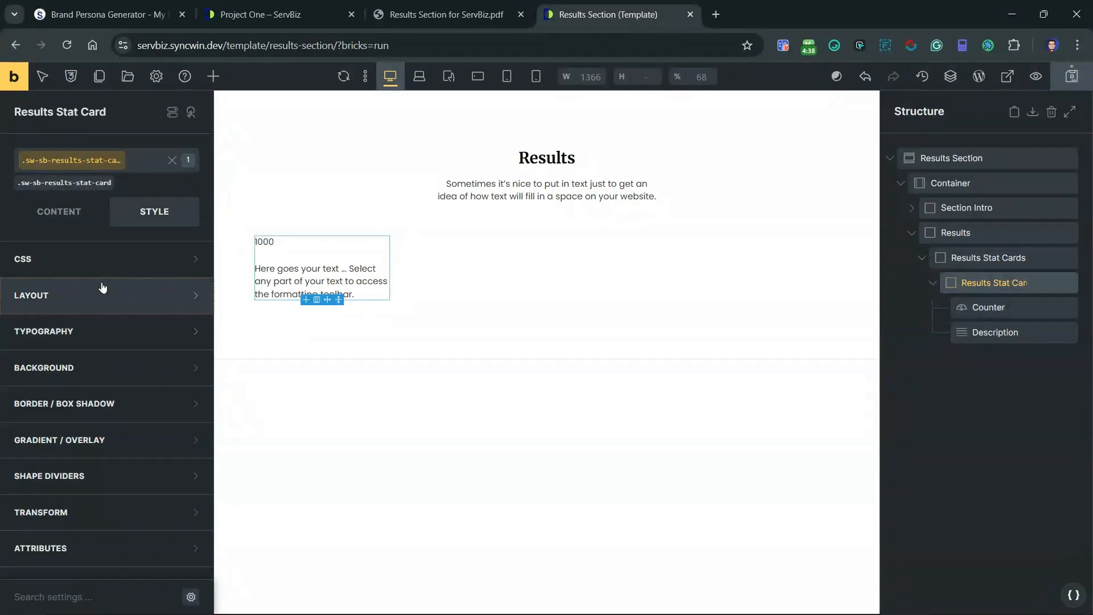
click(81, 374)
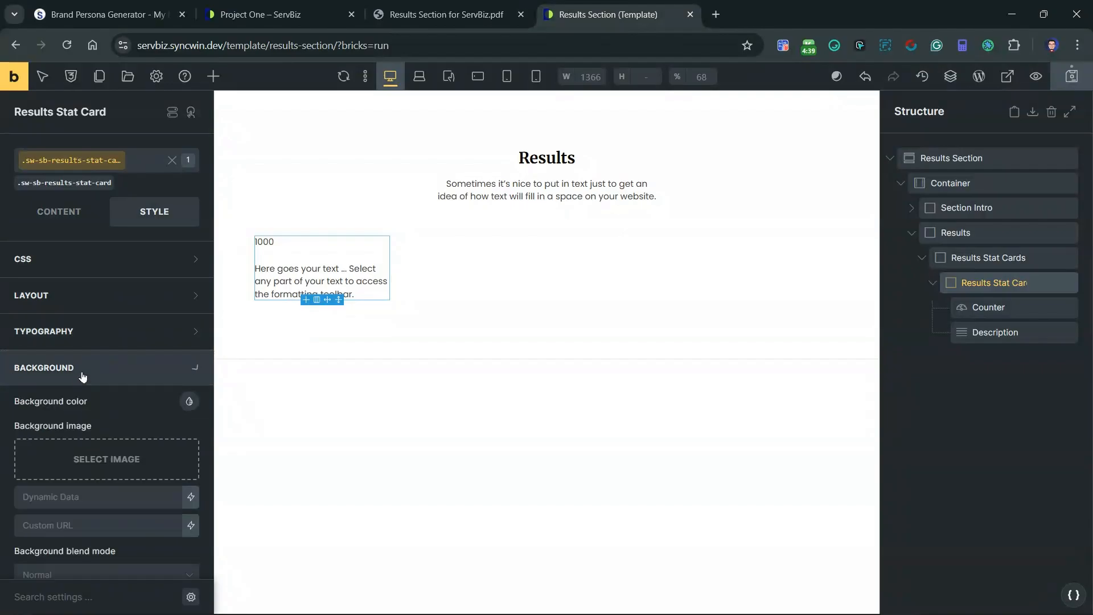
click(189, 400)
scroll(141, 466, down, 4)
scroll(141, 466, down, 2)
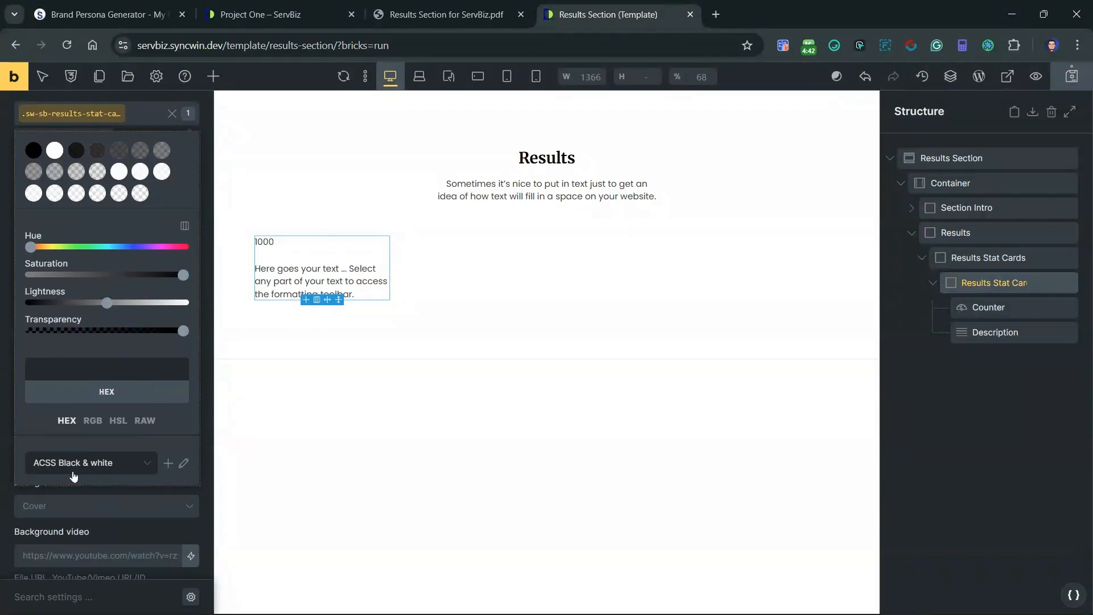
click(73, 464)
click(71, 514)
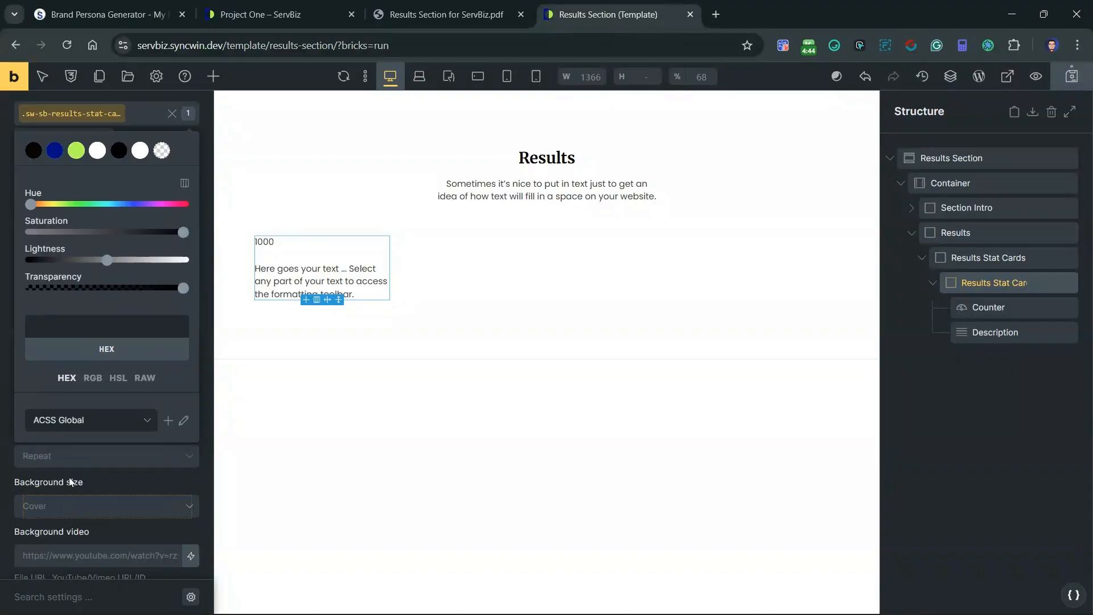
scroll(89, 378, up, 3)
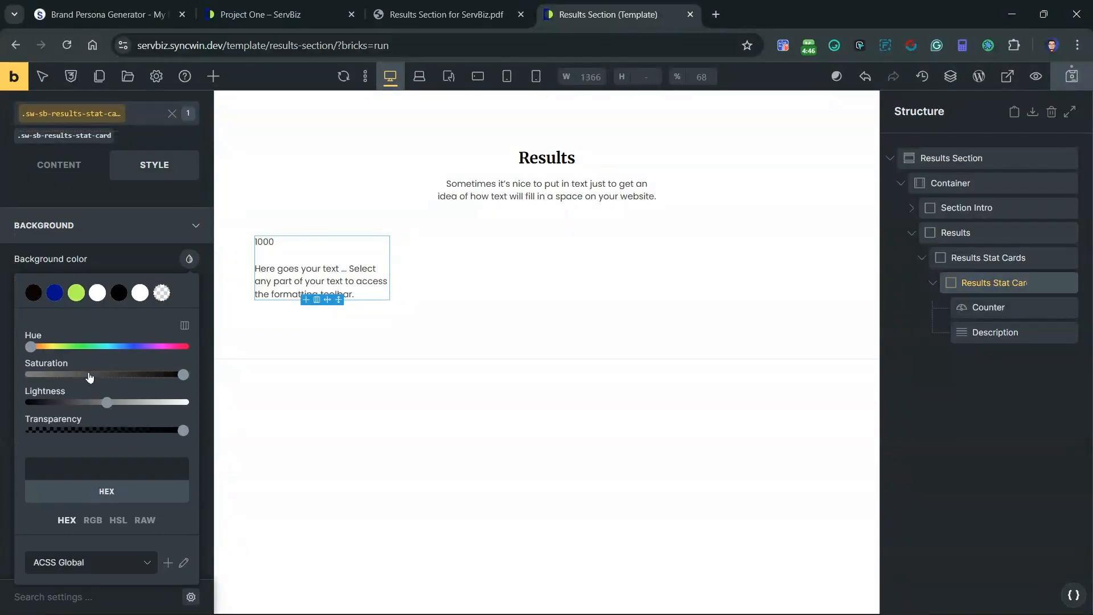
scroll(80, 401, down, 4)
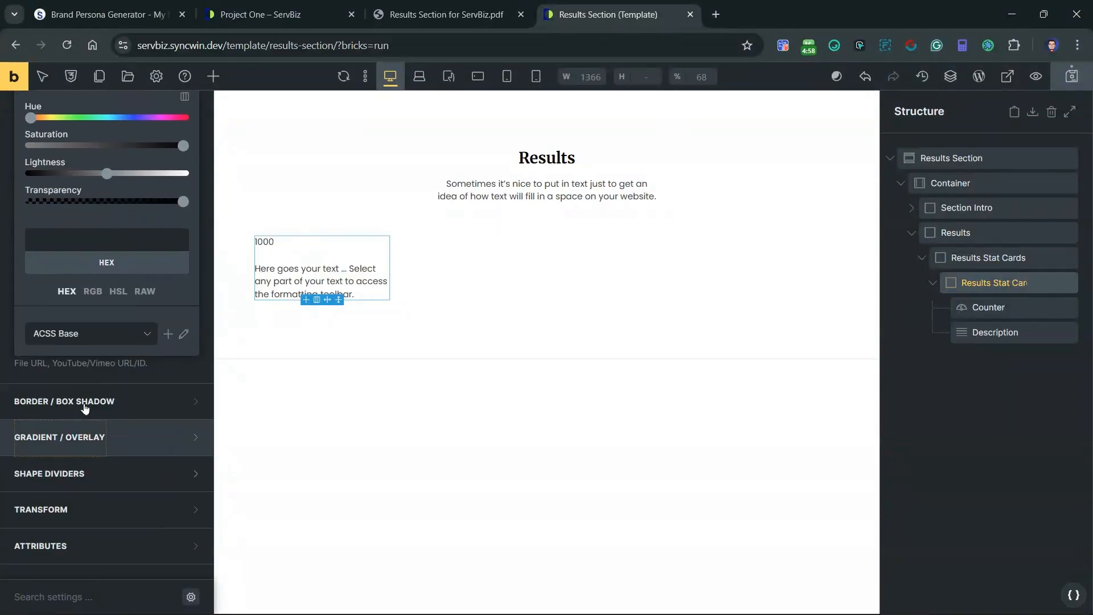
scroll(91, 393, up, 4)
scroll(99, 374, up, 1)
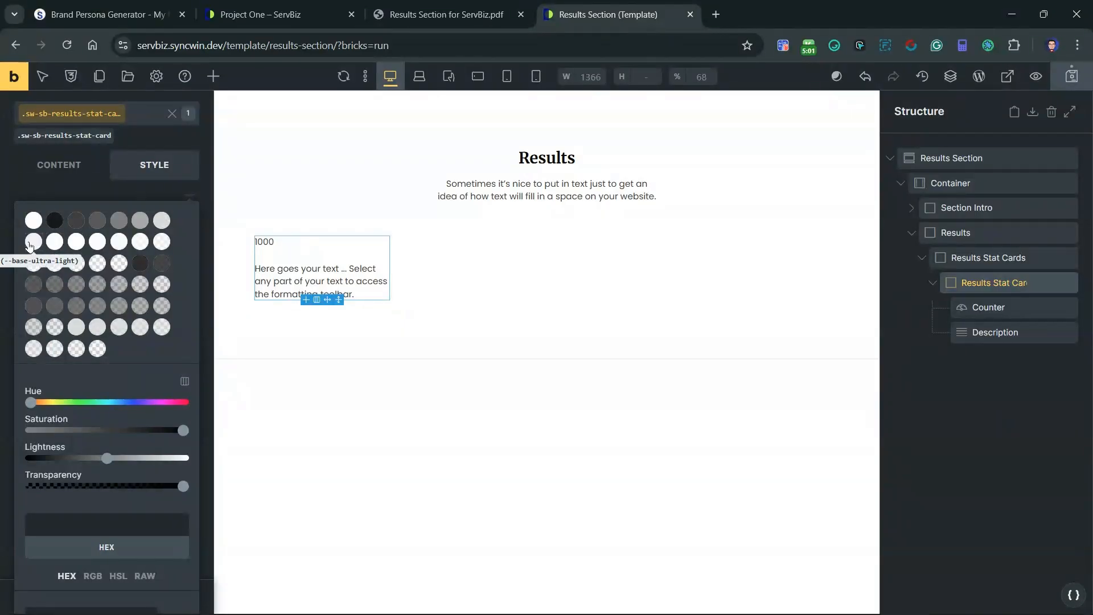
click(163, 220)
click(35, 243)
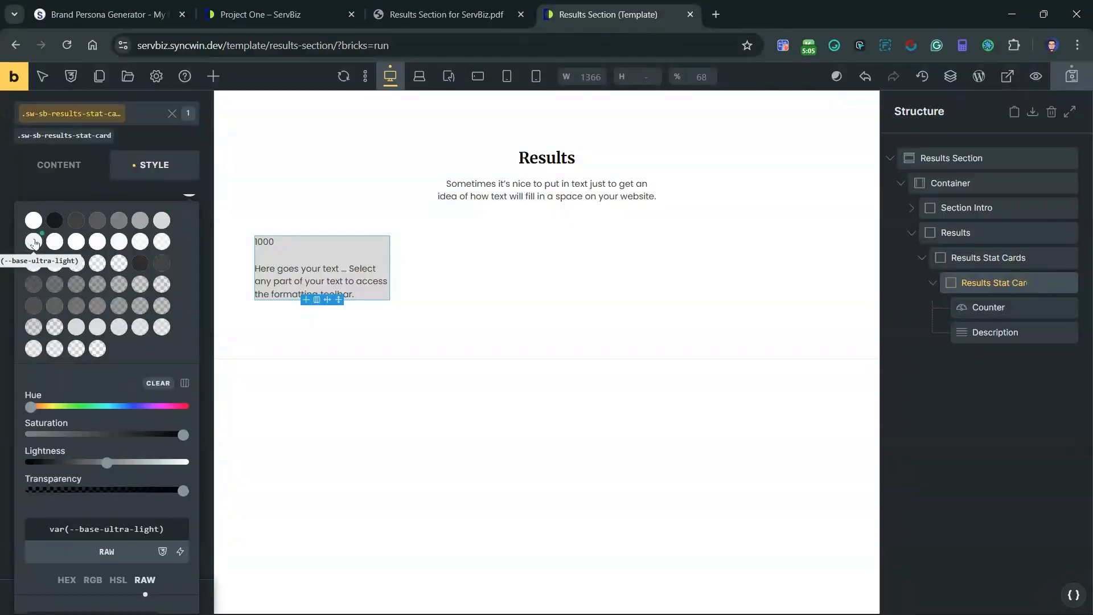
scroll(121, 398, up, 4)
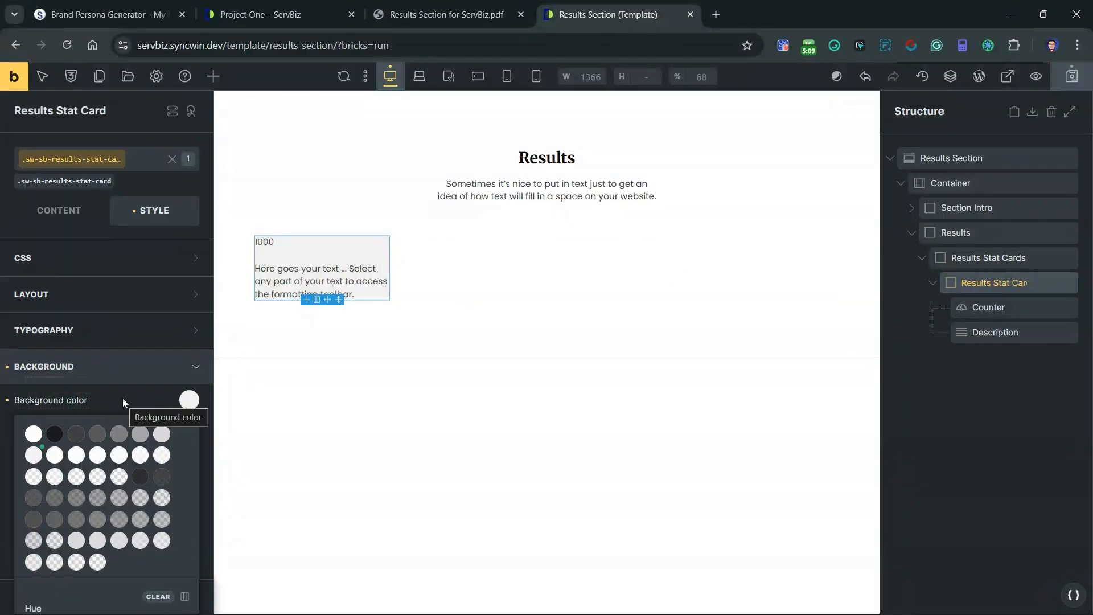
click(112, 378)
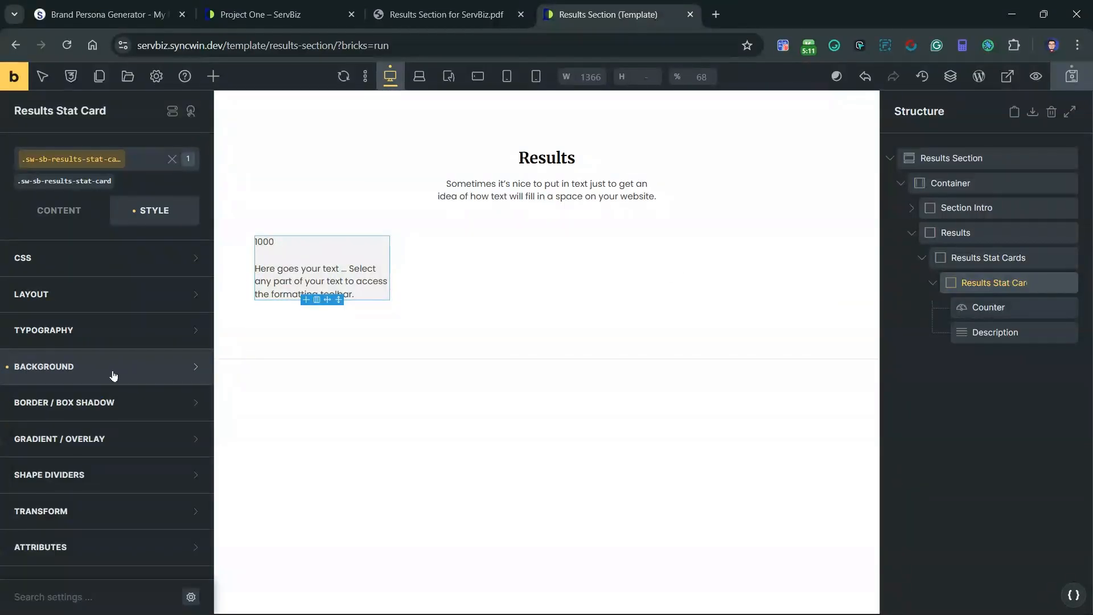
Step: Apply linked padding of var(--space-s) to all sides of the stat card class
click(63, 304)
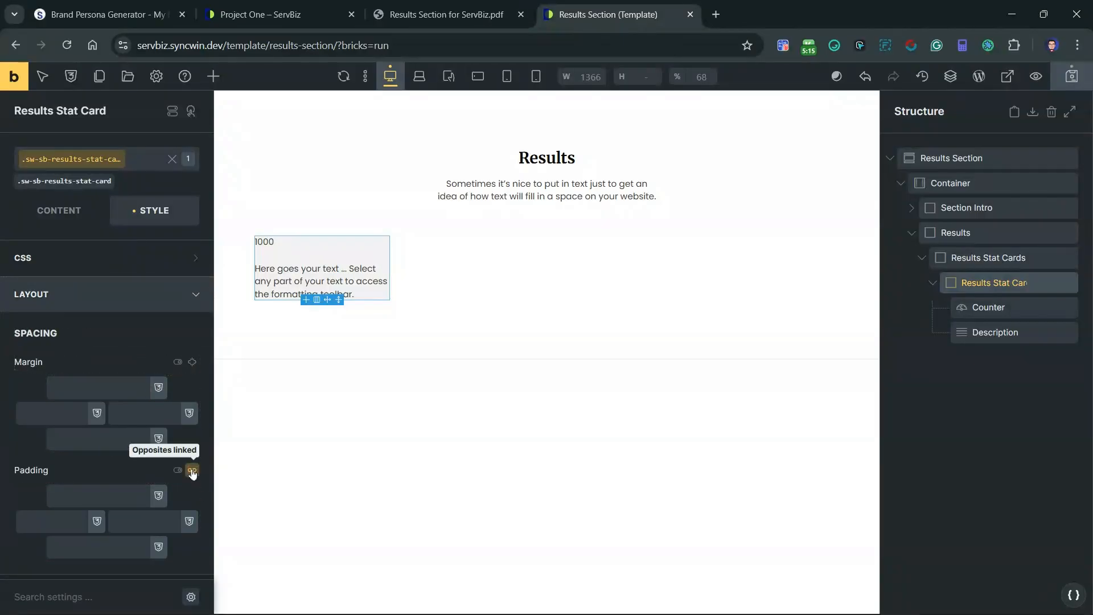
right_click(112, 491)
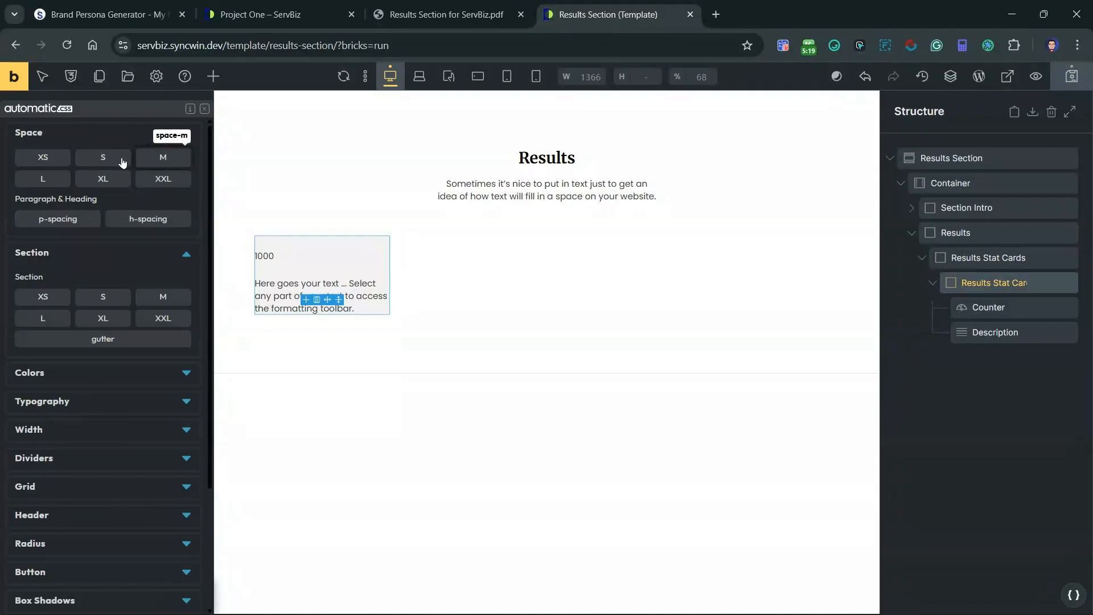
click(114, 161)
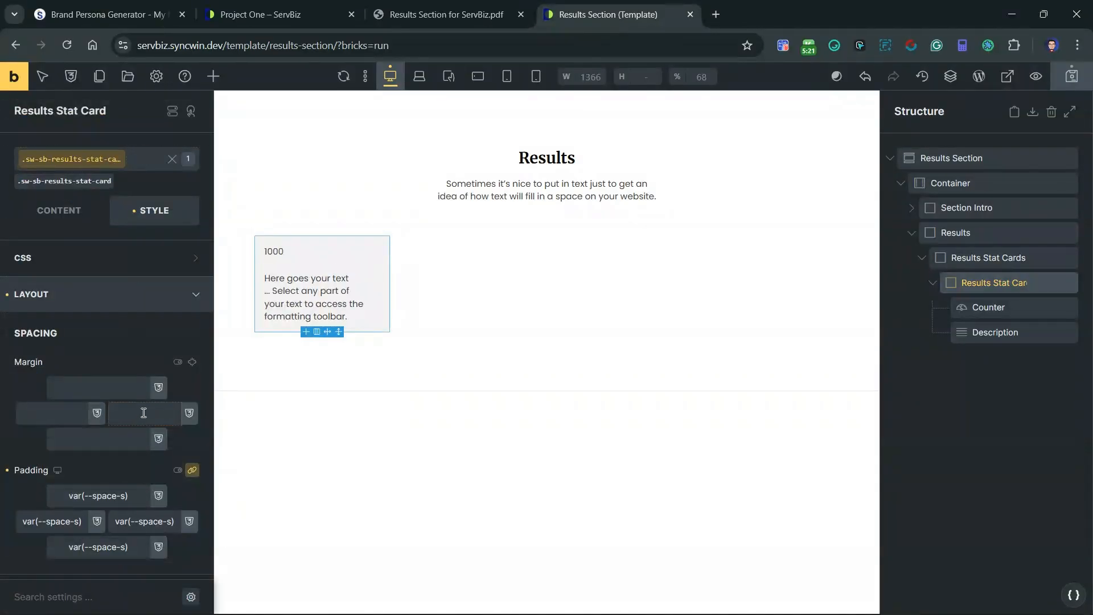
click(86, 298)
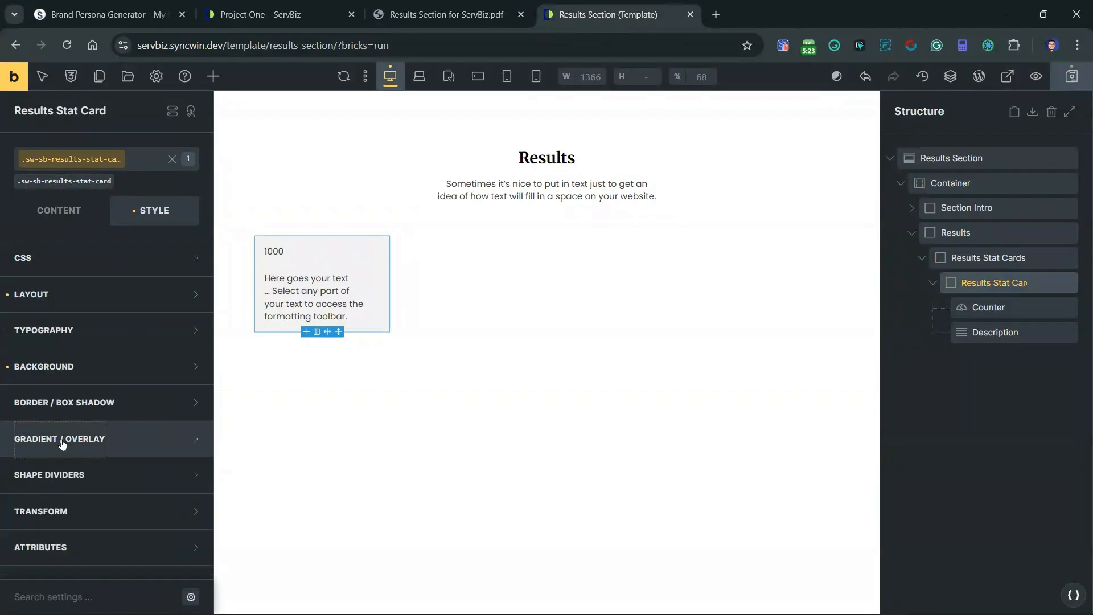
Step: Round all corners of the stat card class with the linked Automatic.css L border radius
click(29, 443)
click(62, 407)
scroll(165, 434, down, 1)
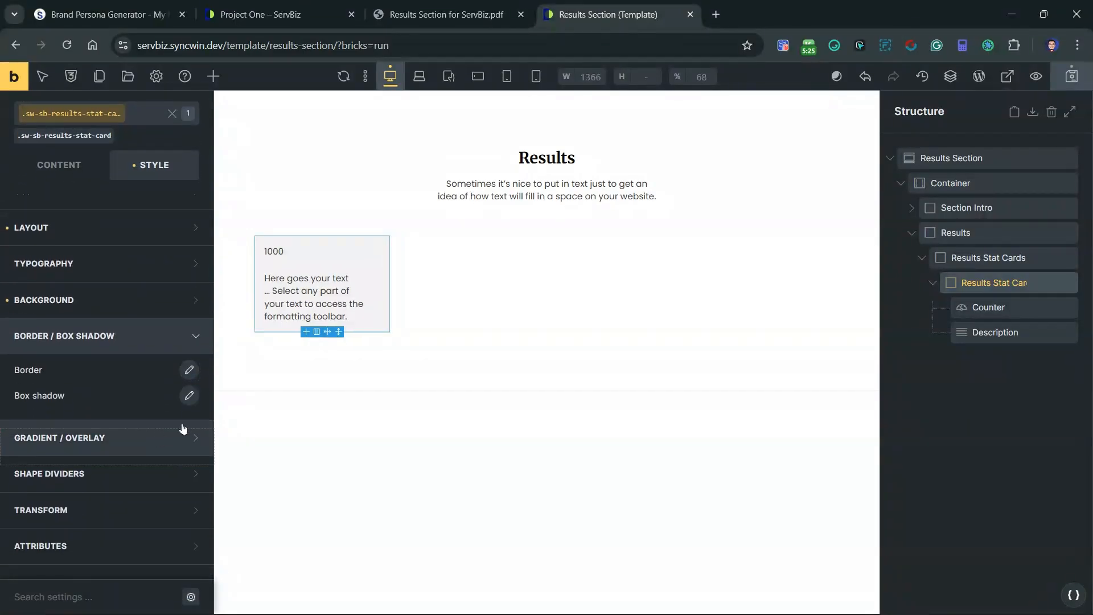
click(188, 371)
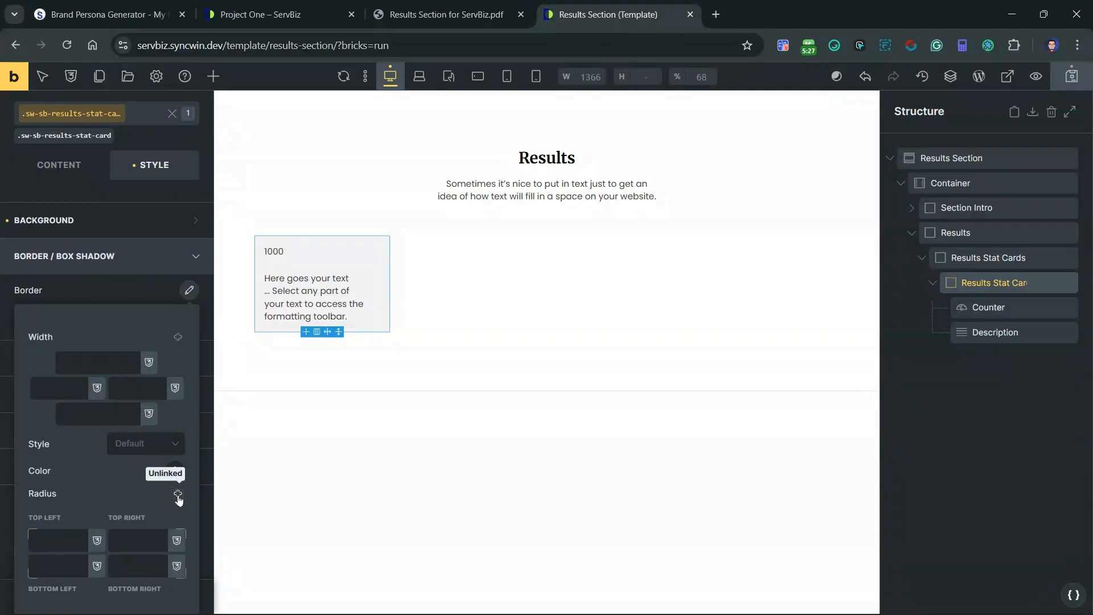
click(178, 494)
click(52, 540)
right_click(52, 540)
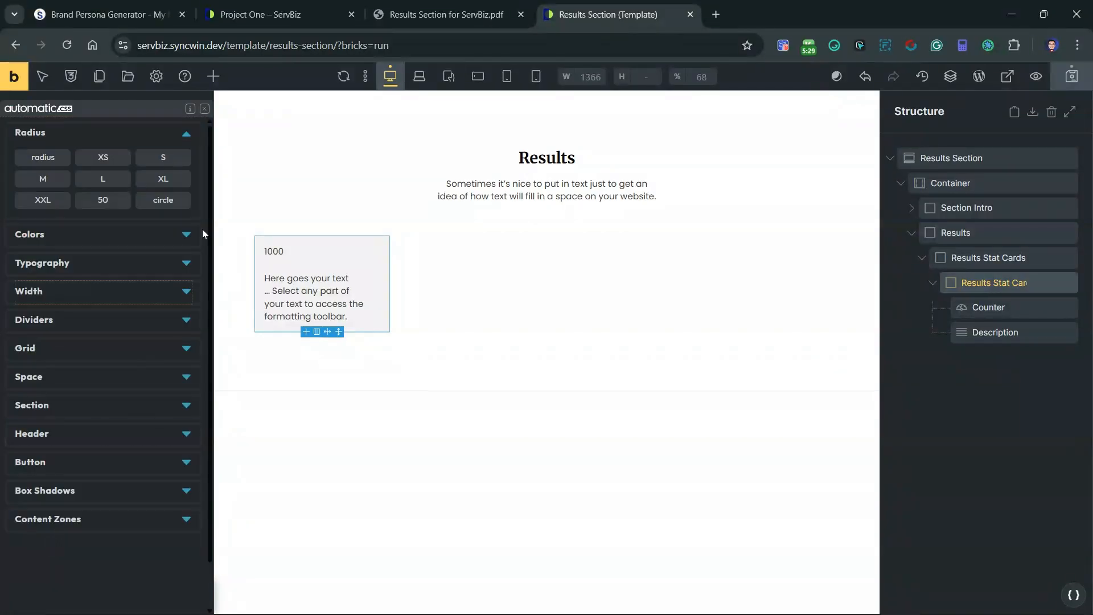
click(108, 179)
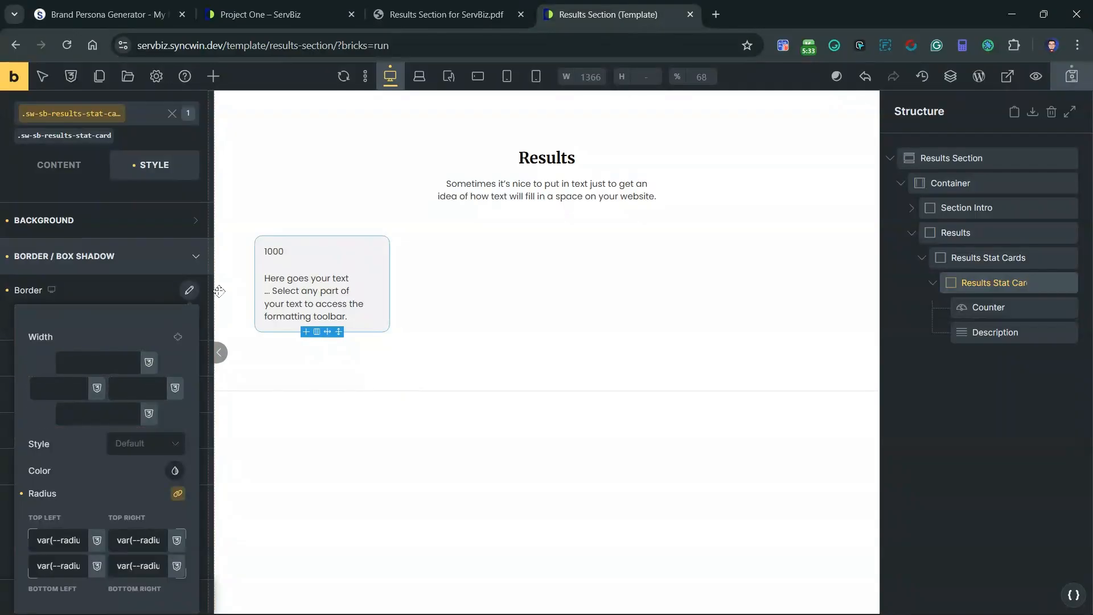
click(188, 293)
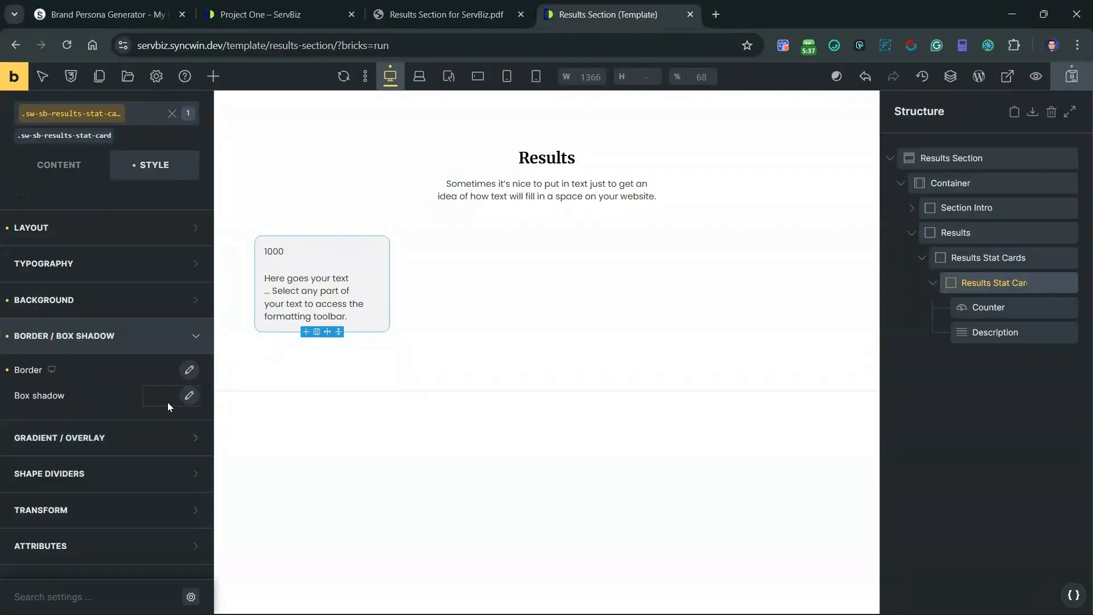
Step: Give the stat card class a box shadow with X offset 0, Y offset 5 and blur 15
click(189, 396)
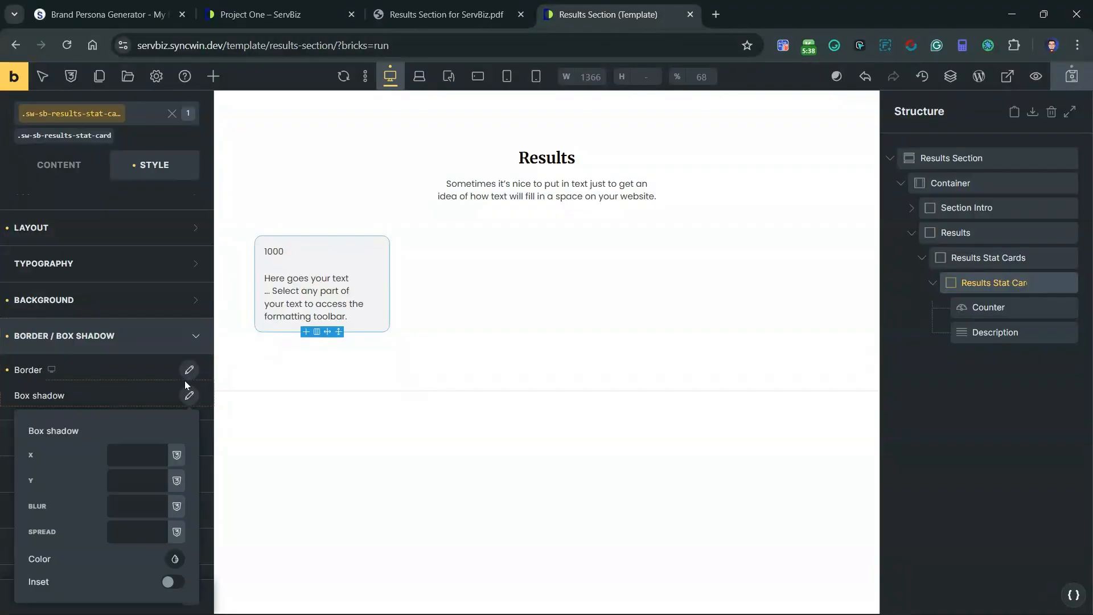
click(128, 456)
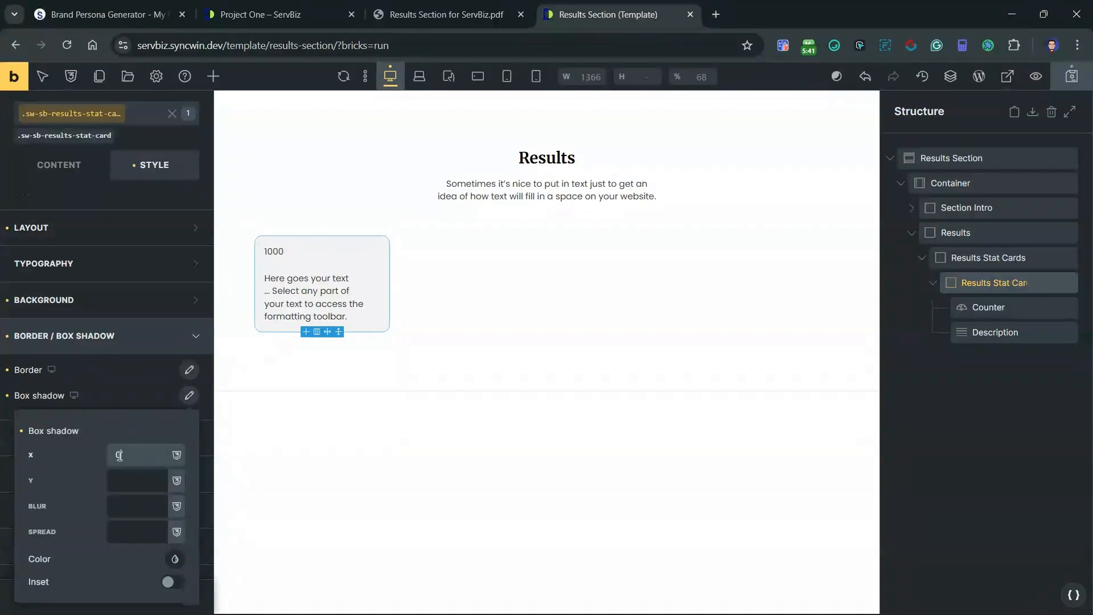
click(125, 478)
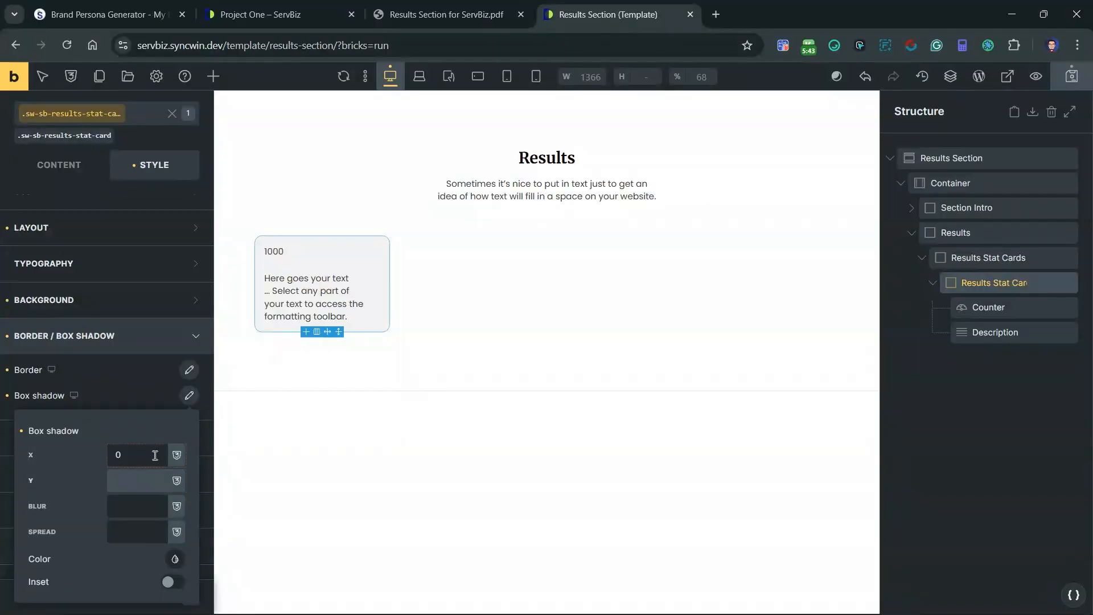
text(5)
click(133, 506)
text(15)
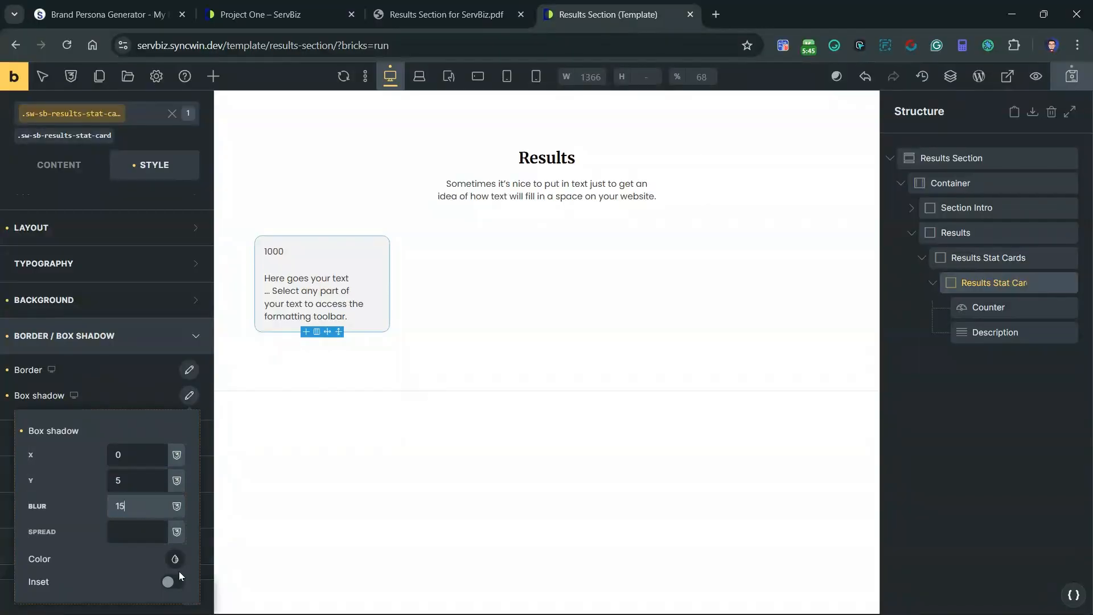
Step: Set the stat card's box shadow color to black at 0.1 opacity, rgba(0, 0, 0, 0.1)
click(175, 560)
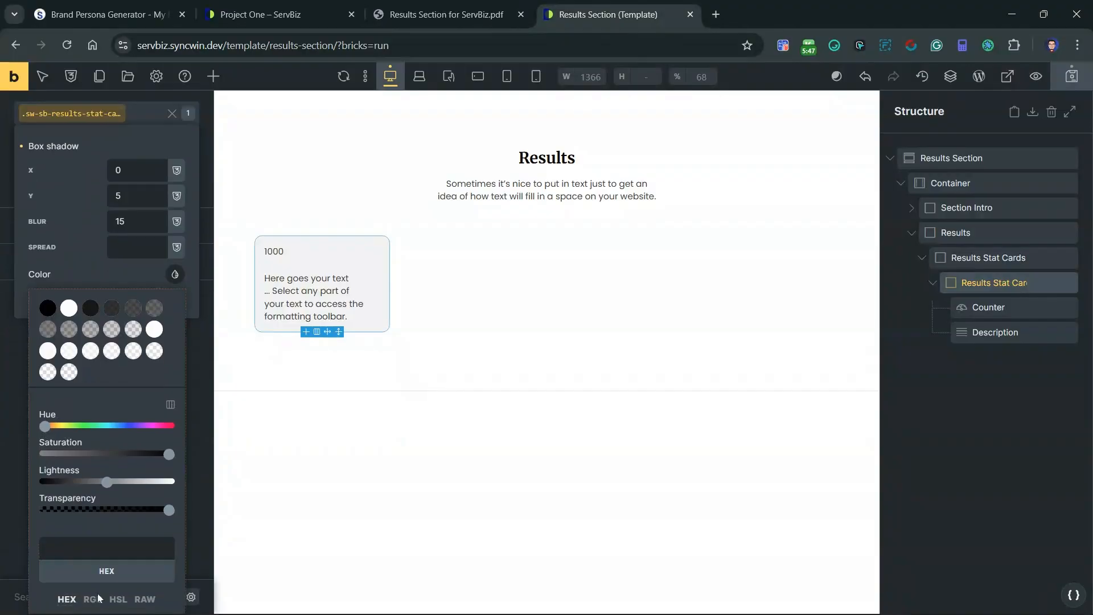
click(92, 597)
scroll(125, 547, down, 1)
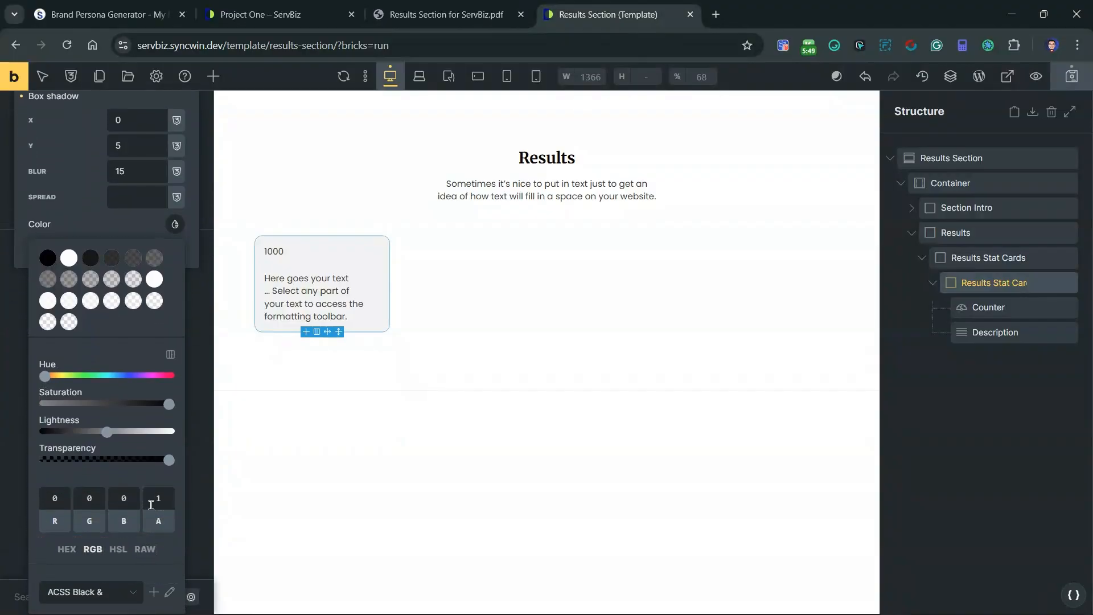
double_click(152, 502)
text(0.1)
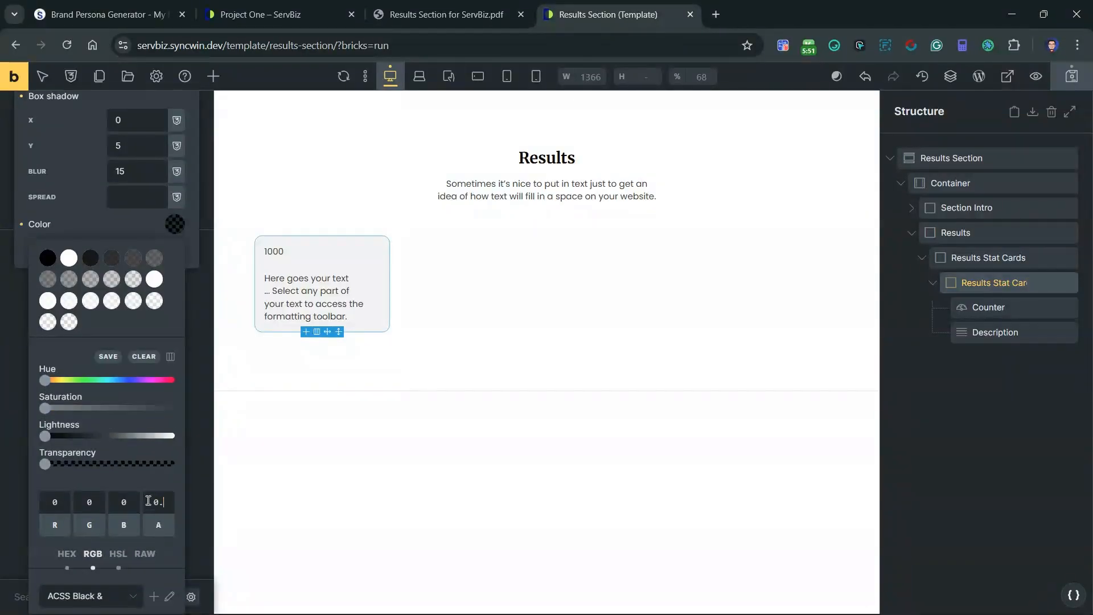
click(172, 229)
scroll(186, 517, up, 2)
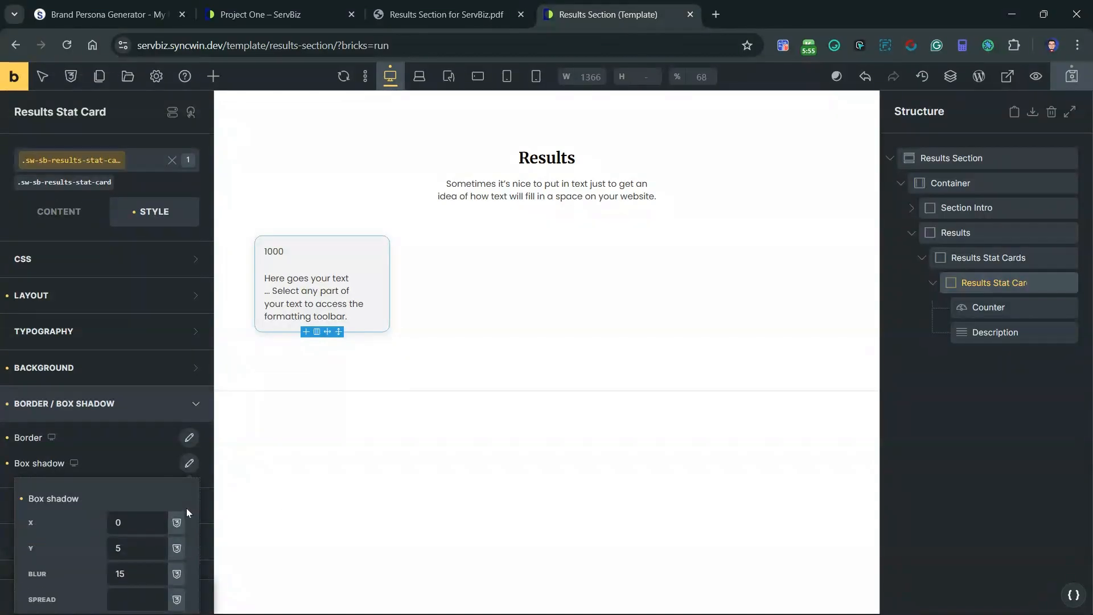
Step: On the sw-sb-results-stat-card__counter class, set the count-to value to 10 and the suffix to %
click(288, 251)
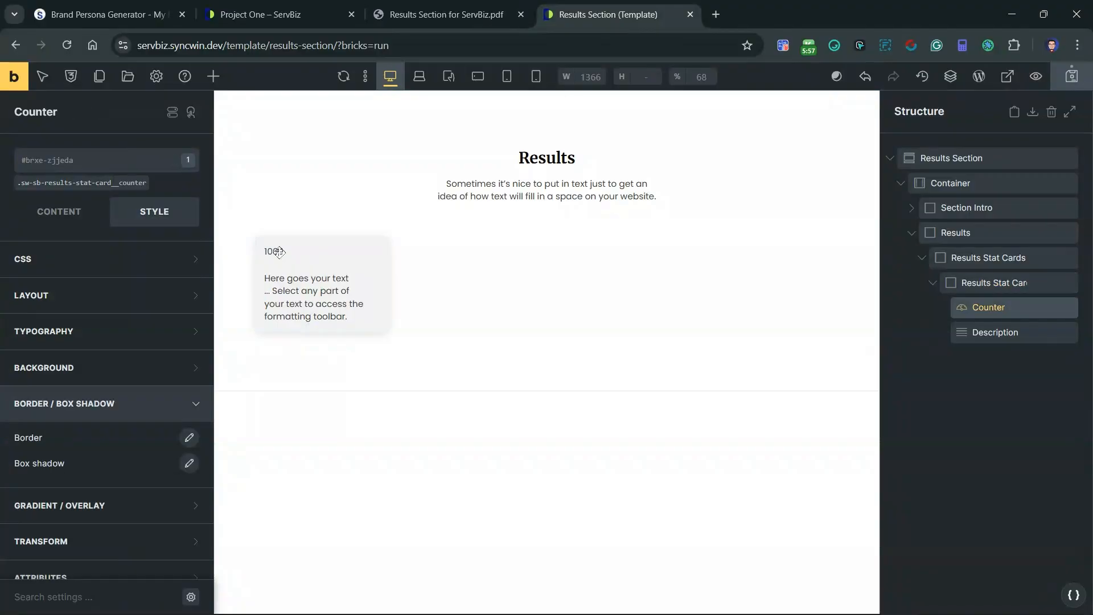
click(85, 183)
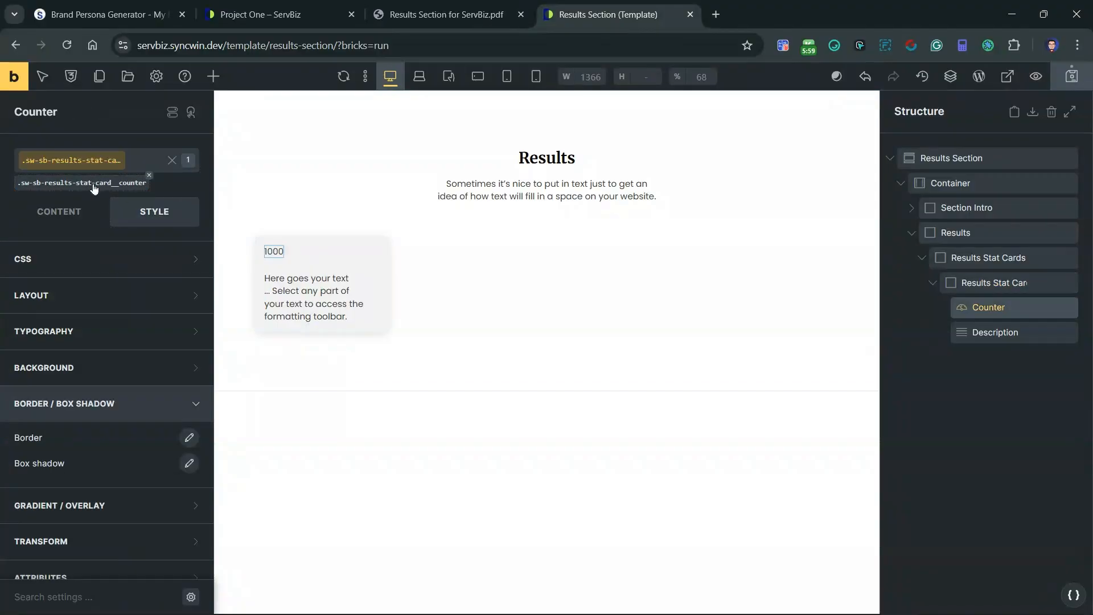
click(54, 219)
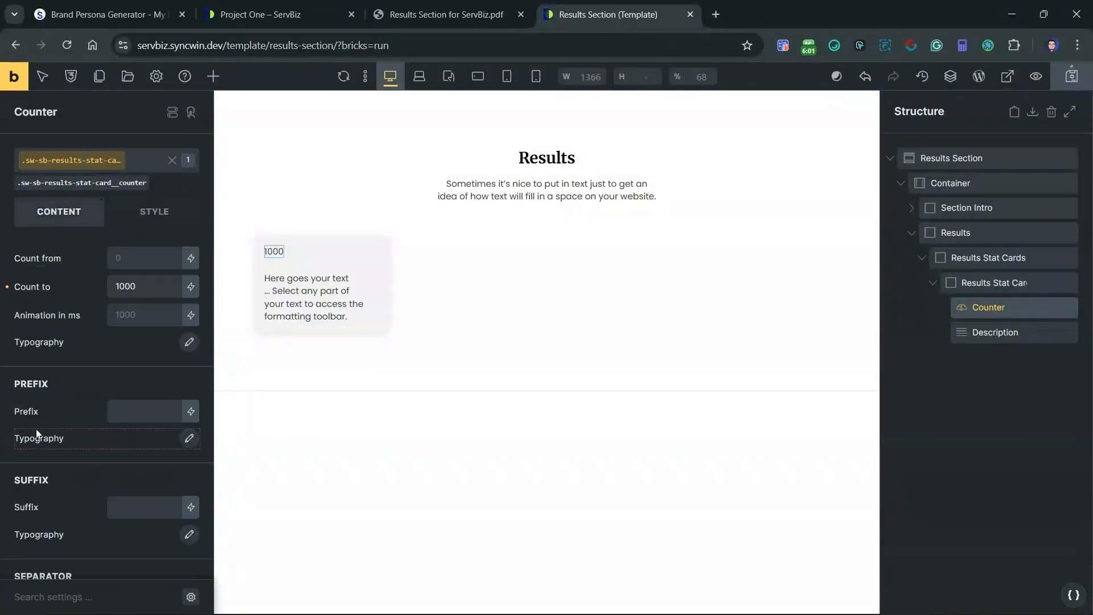
click(158, 285)
key(BackSpace)
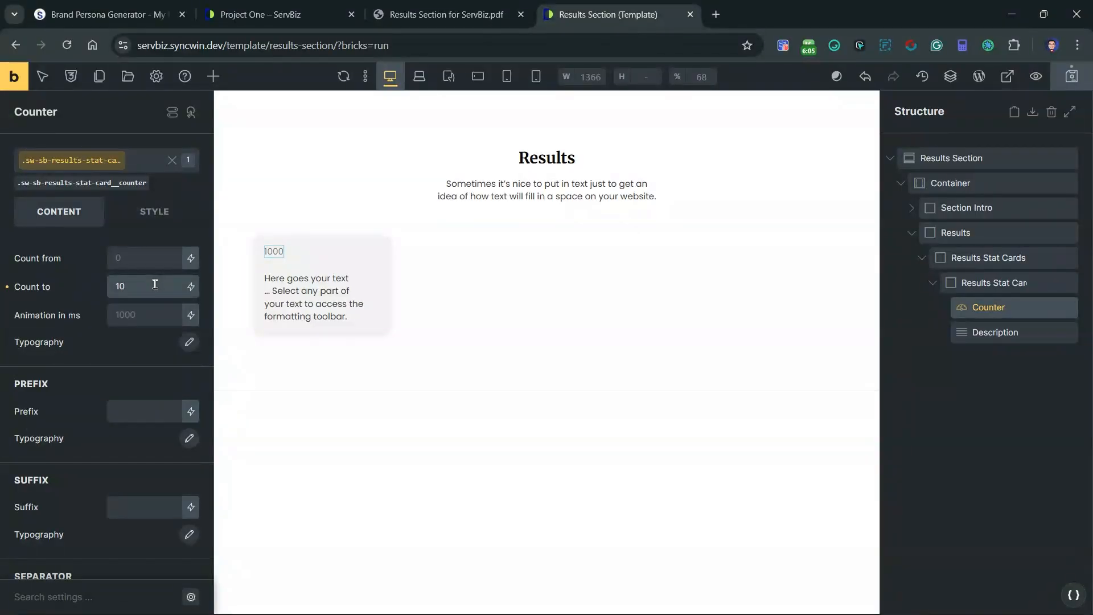
scroll(101, 419, down, 1)
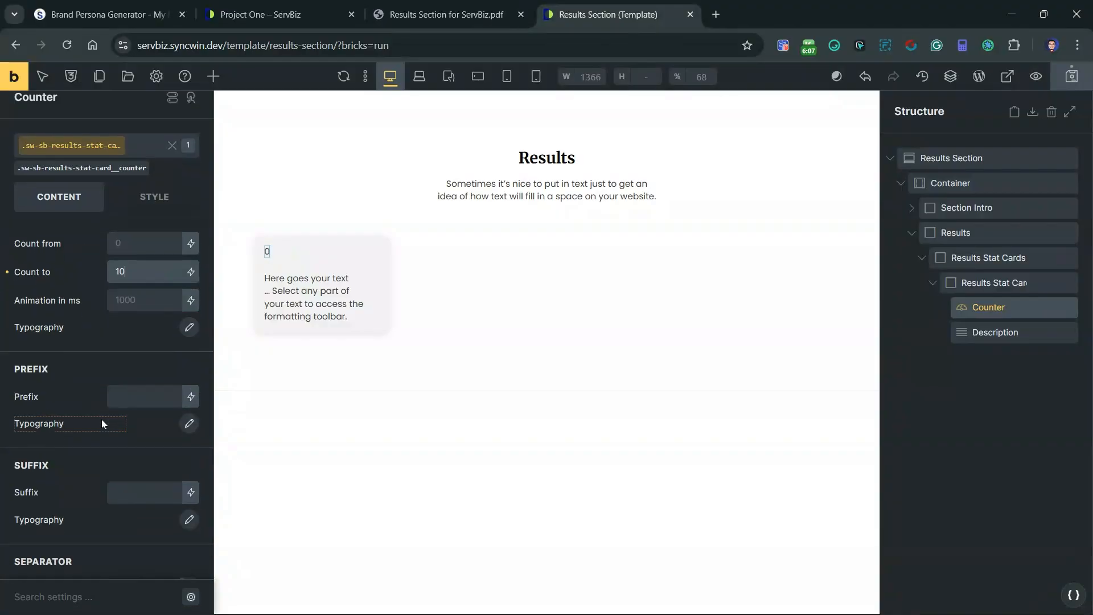
click(133, 448)
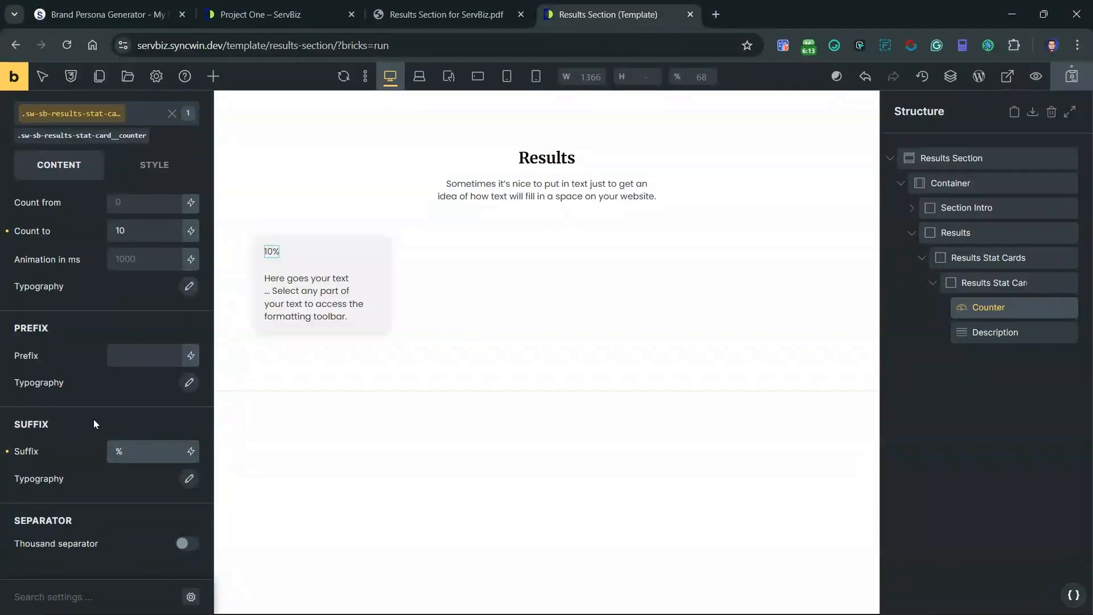
Step: Set the font weight of the counter number's typography to 600
scroll(94, 420, up, 1)
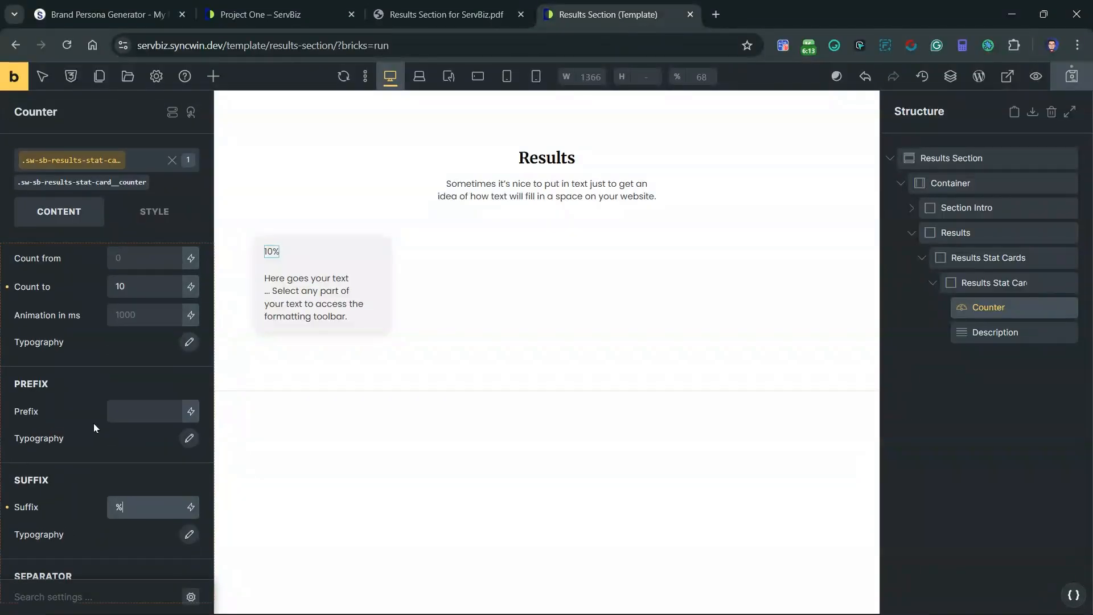
click(189, 342)
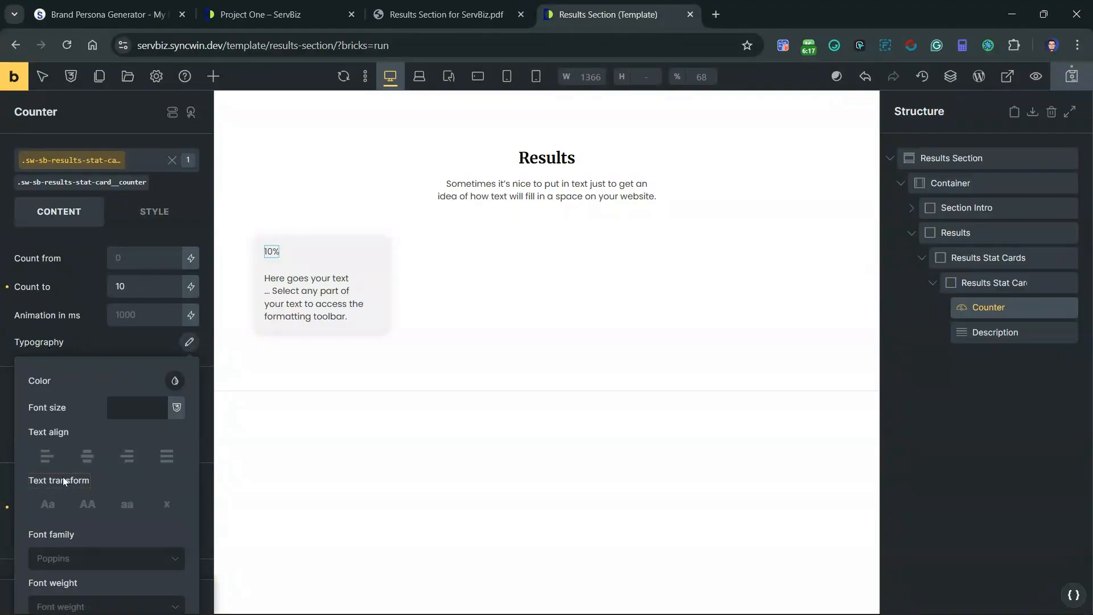
scroll(80, 473, down, 3)
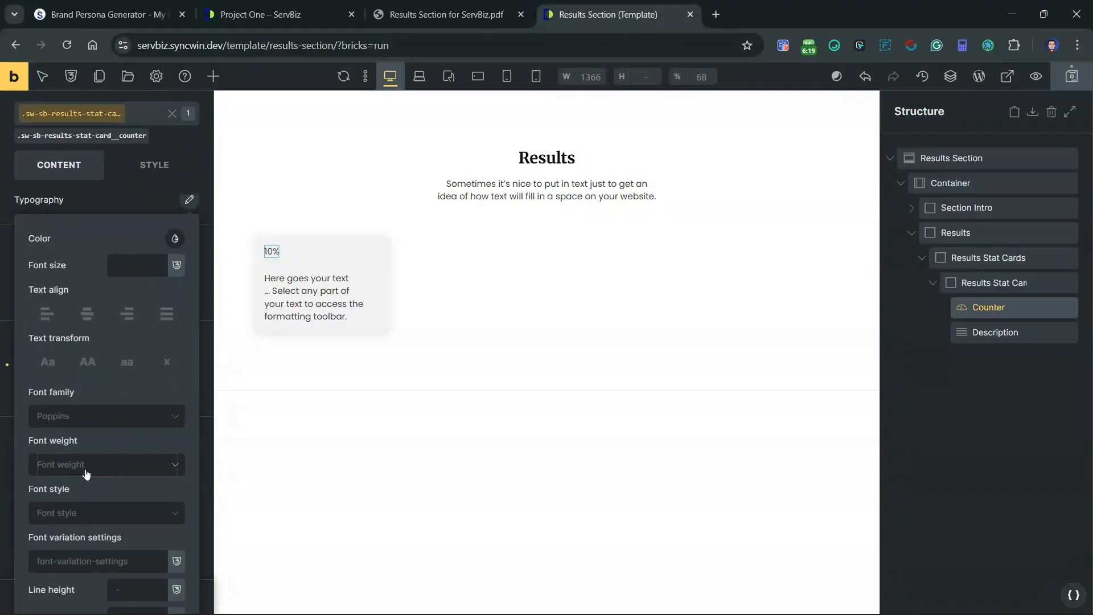
click(68, 472)
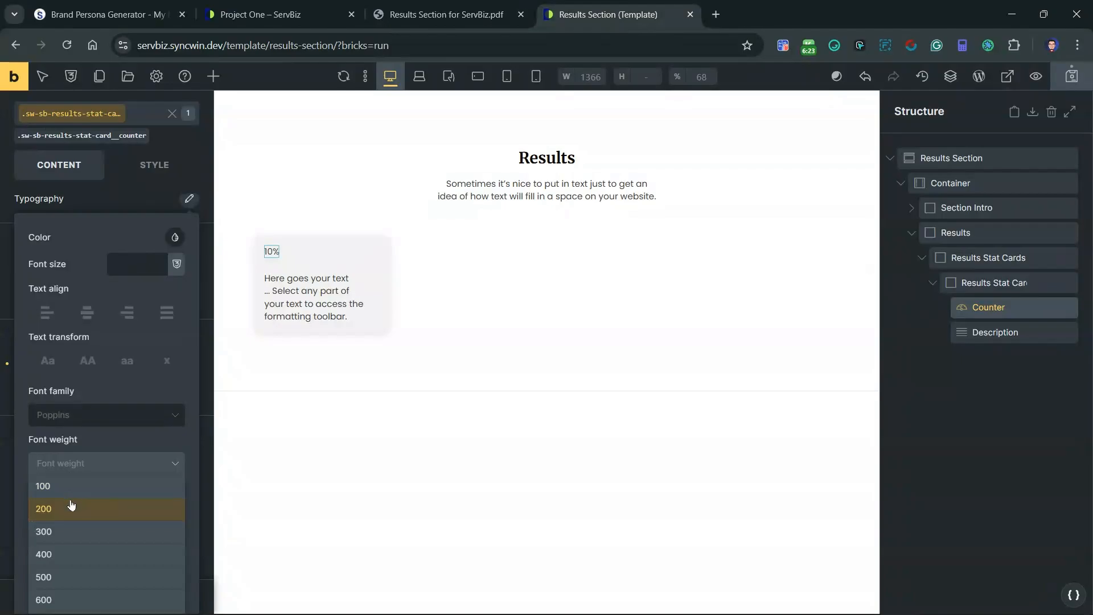
scroll(71, 505, down, 1)
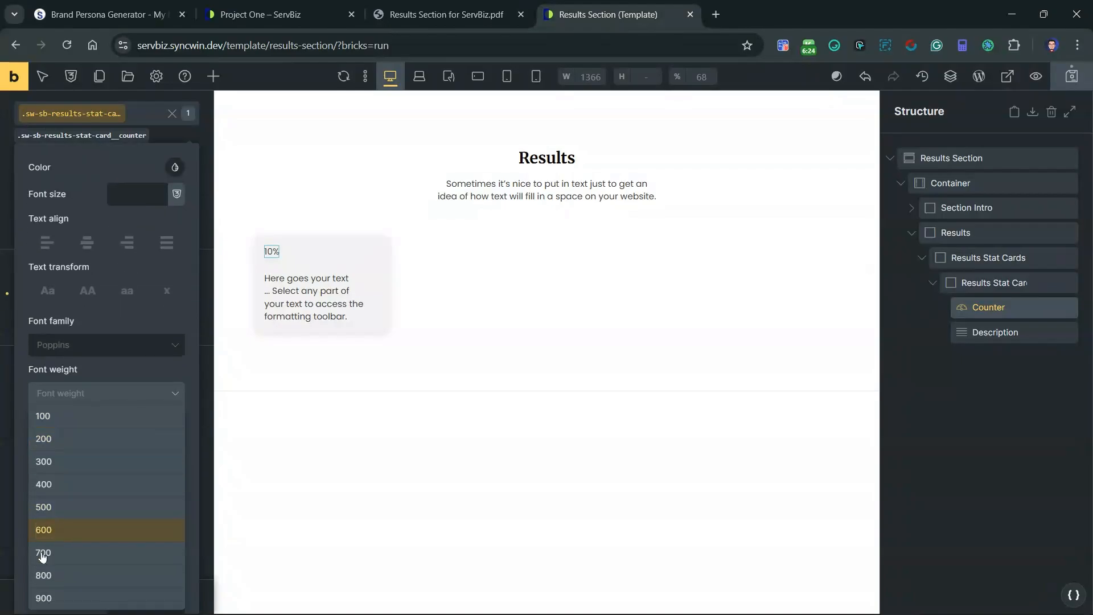
click(56, 531)
scroll(50, 480, up, 3)
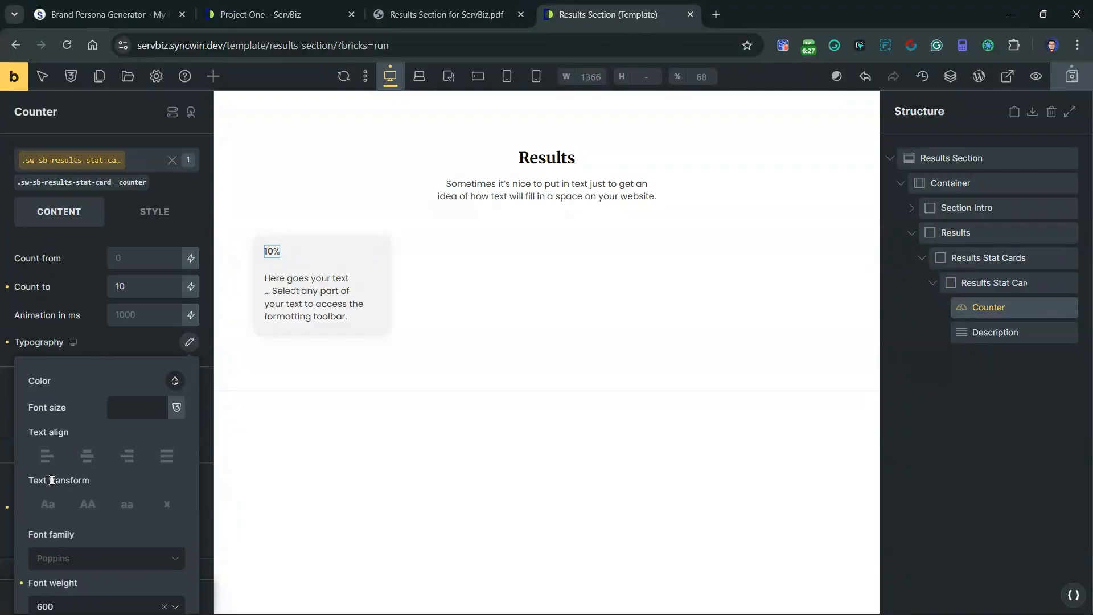
scroll(51, 479, down, 1)
scroll(50, 479, up, 1)
scroll(81, 541, down, 4)
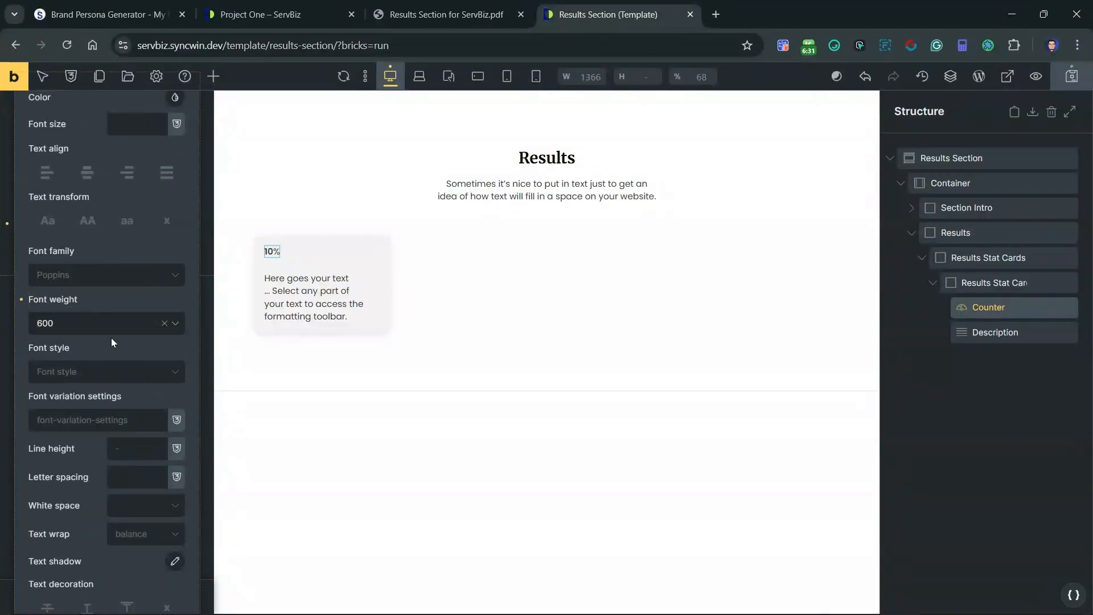
scroll(111, 337, up, 4)
click(189, 342)
Step: Set the font weight of the counter suffix's typography to 600
scroll(143, 410, down, 1)
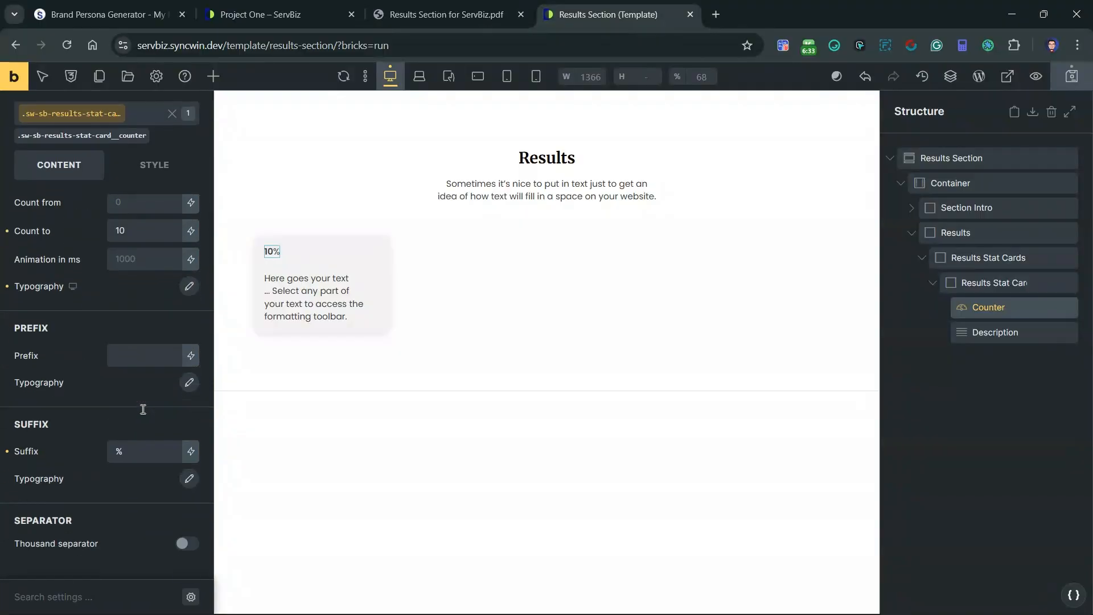
click(190, 484)
scroll(106, 443, down, 4)
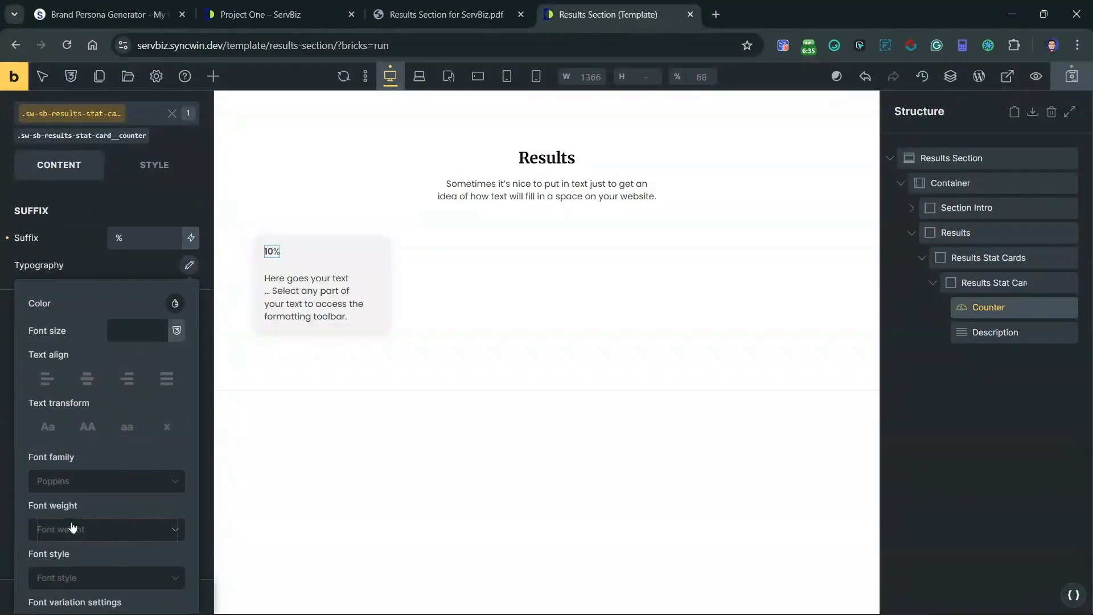
click(74, 522)
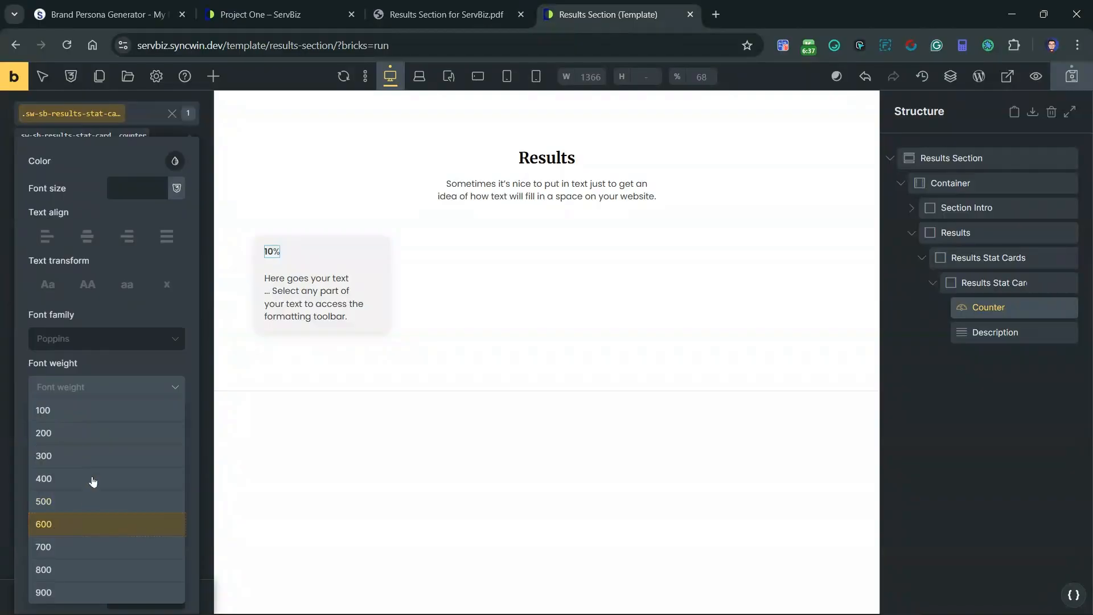
scroll(92, 476, up, 5)
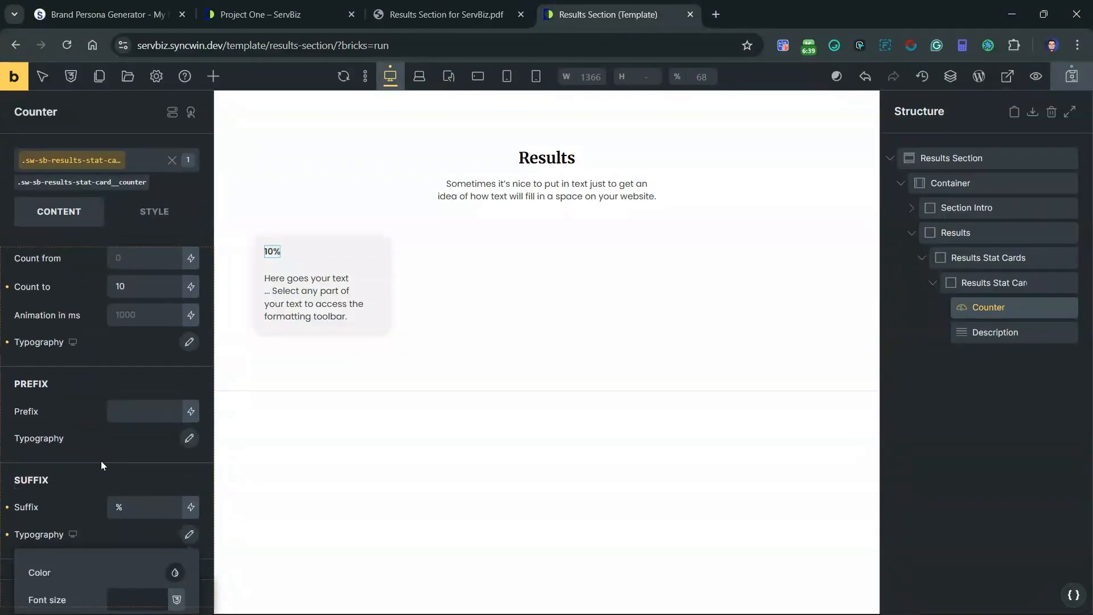
Step: Color the counter number with var(--secondary) from the ACSS Global palette
click(187, 345)
scroll(188, 341, down, 3)
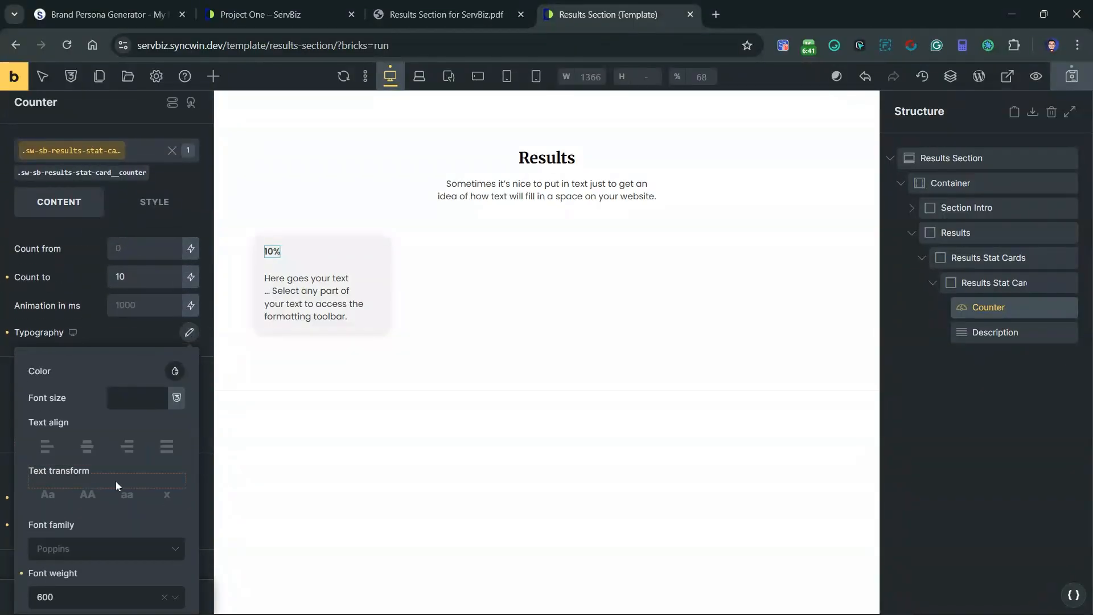
click(173, 167)
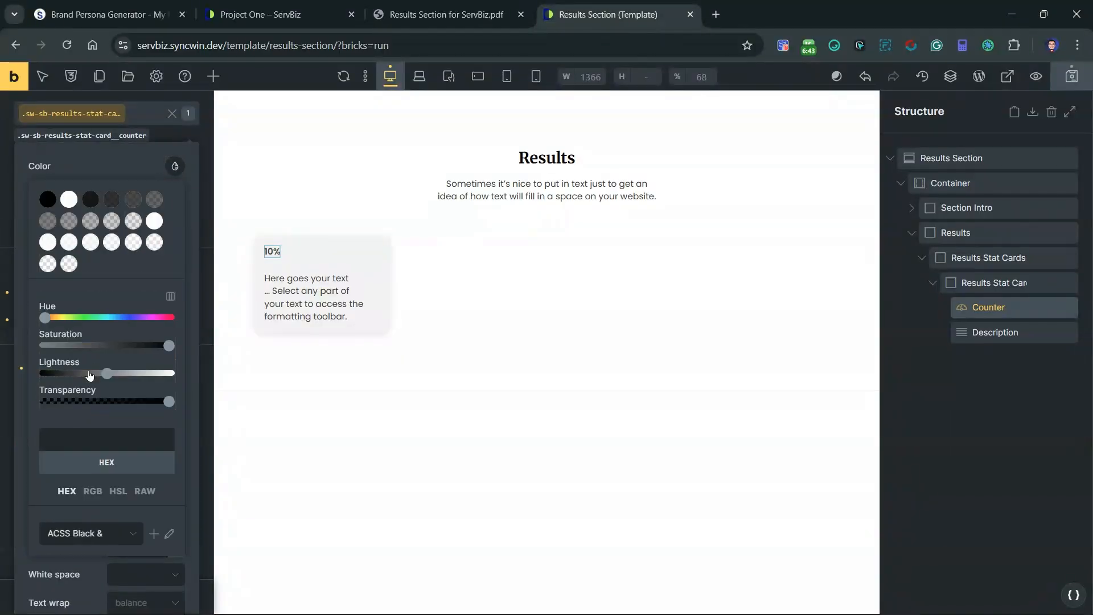
scroll(84, 457, down, 2)
click(82, 450)
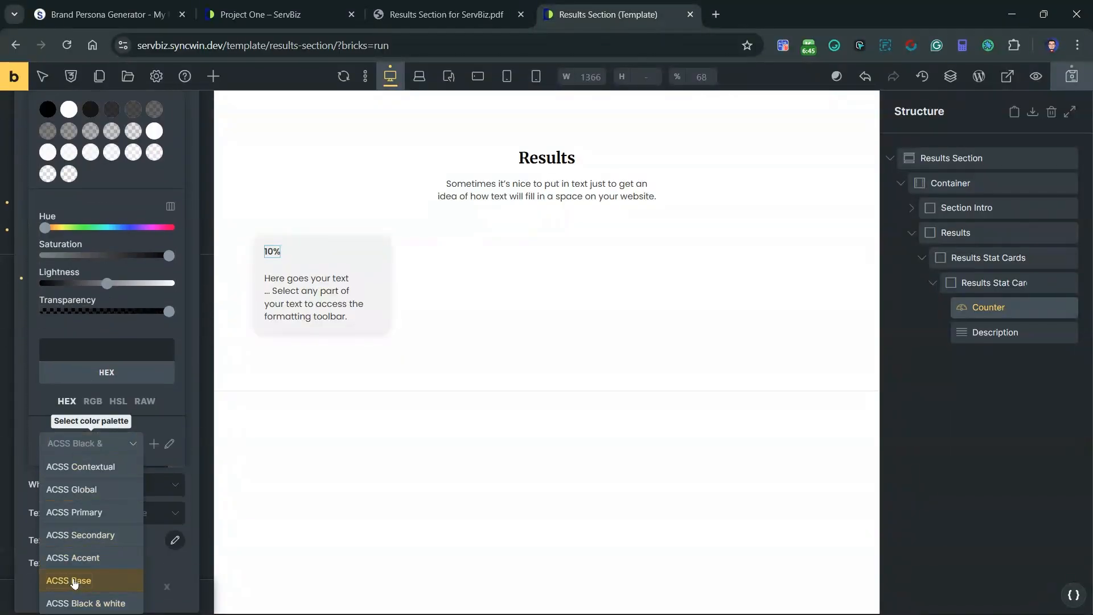
click(80, 489)
scroll(81, 484, up, 5)
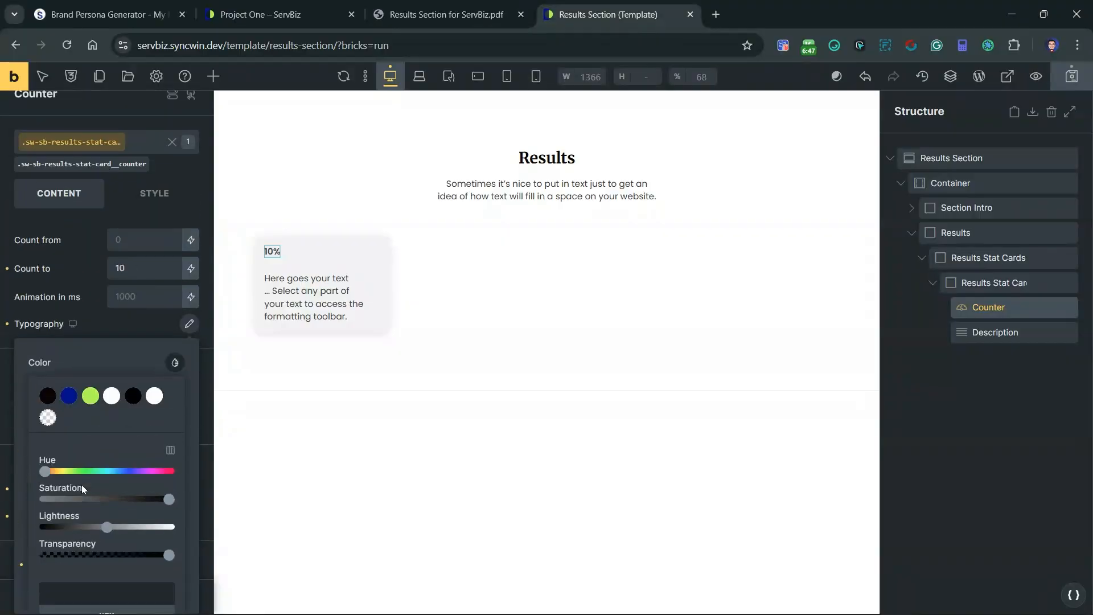
click(69, 396)
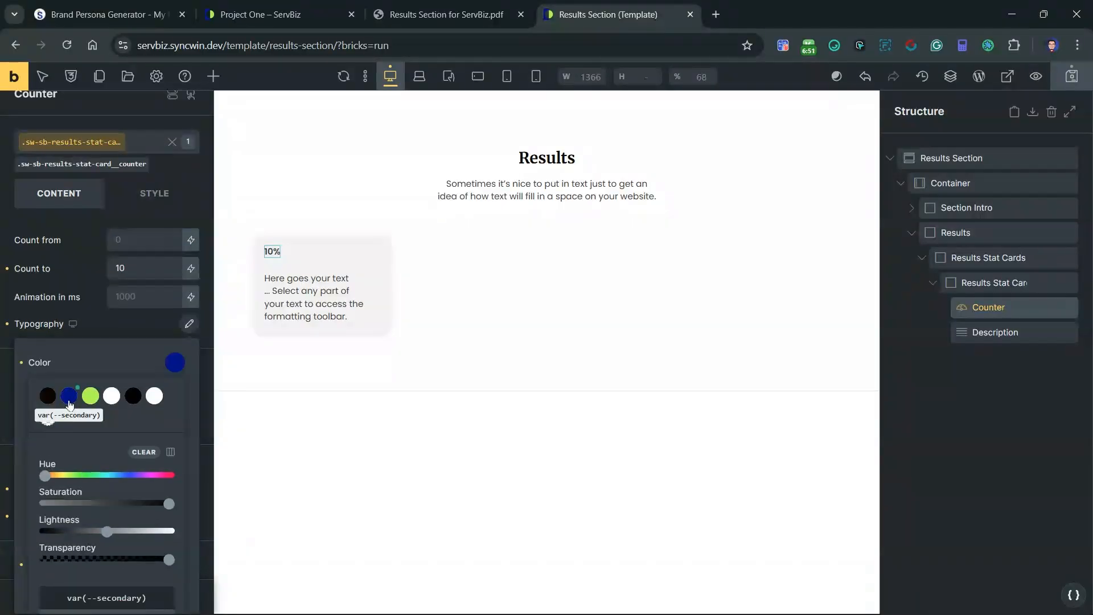
click(183, 325)
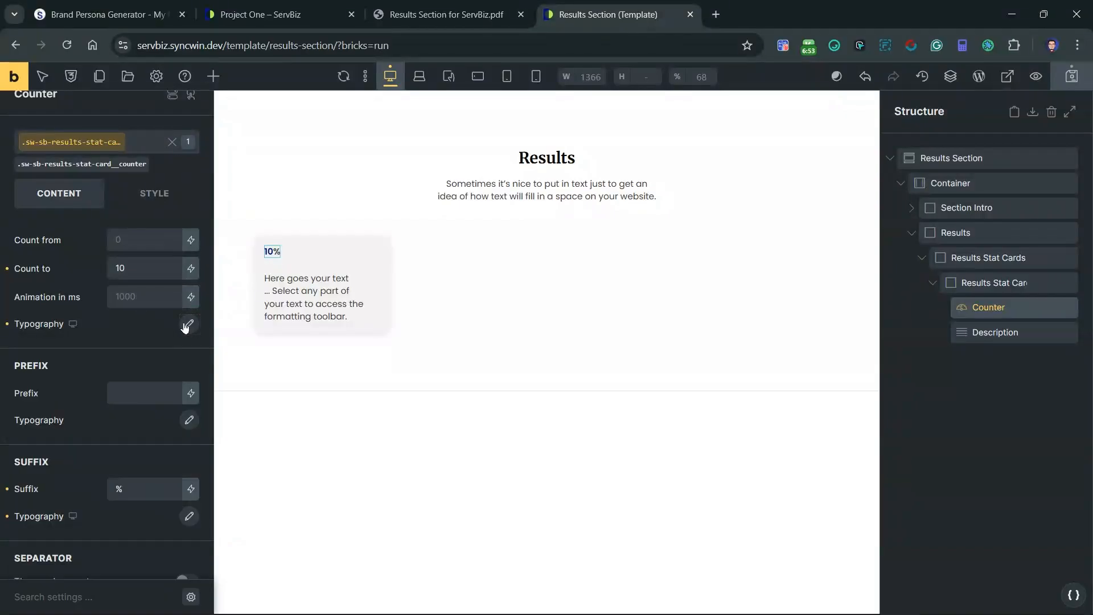
Step: Set the counter number's font size to the Automatic.css XL text size, var(--text-xl)
click(185, 325)
right_click(131, 389)
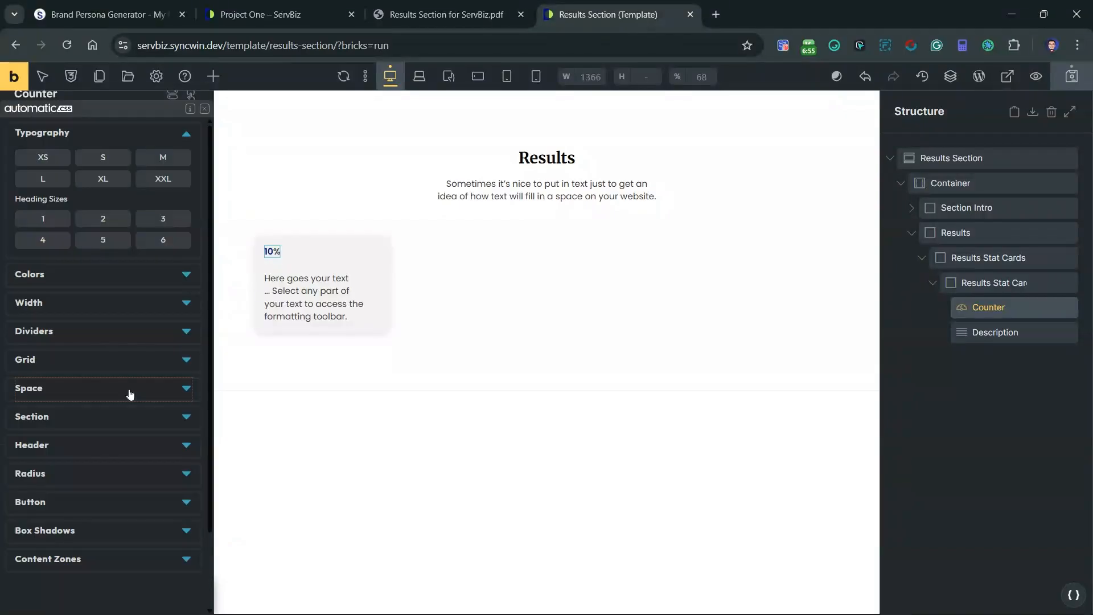
click(99, 180)
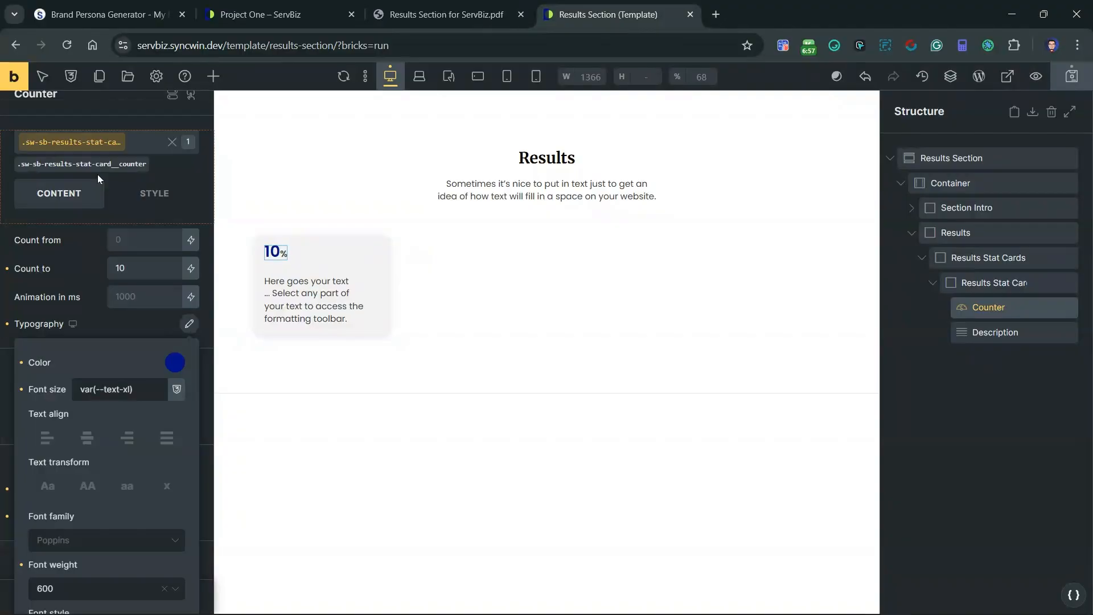
click(188, 324)
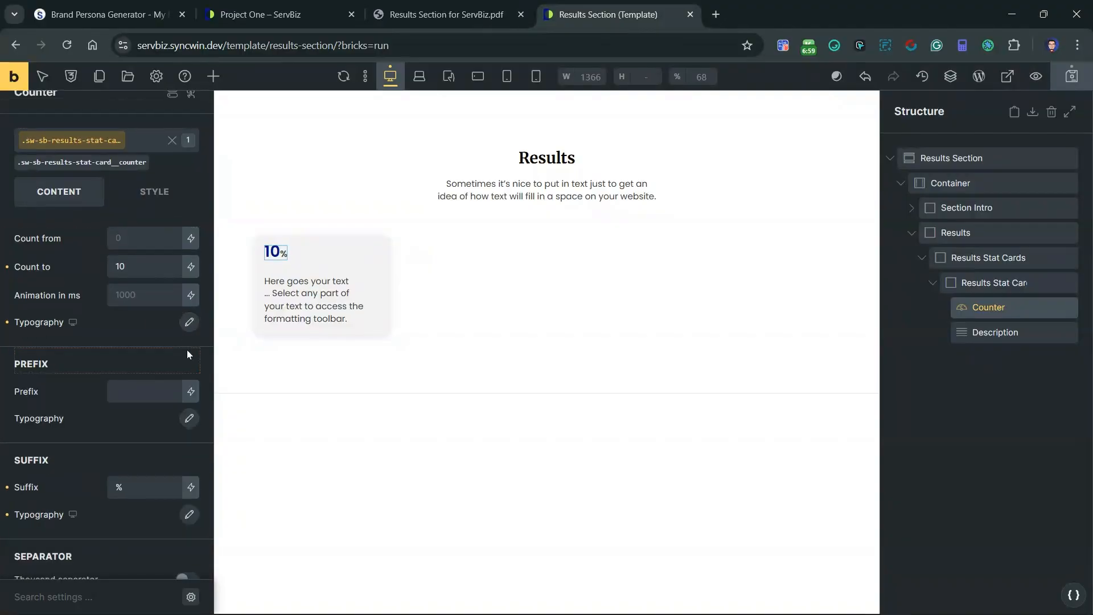
Step: Clear the var(--secondary) color from the counter number's typography
scroll(188, 354, down, 1)
click(188, 477)
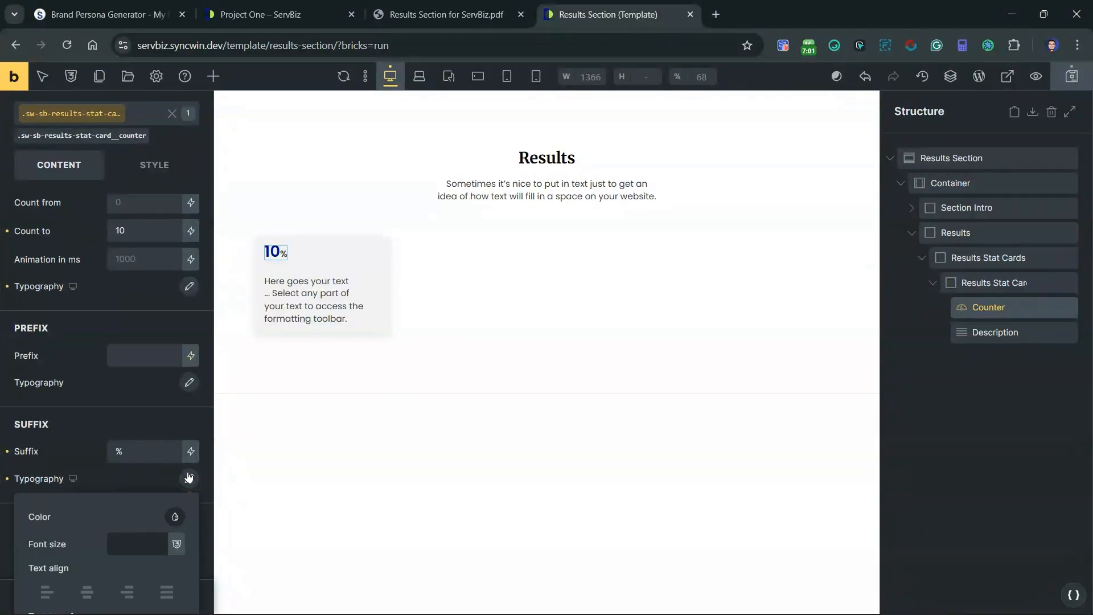
click(188, 286)
scroll(158, 341, down, 2)
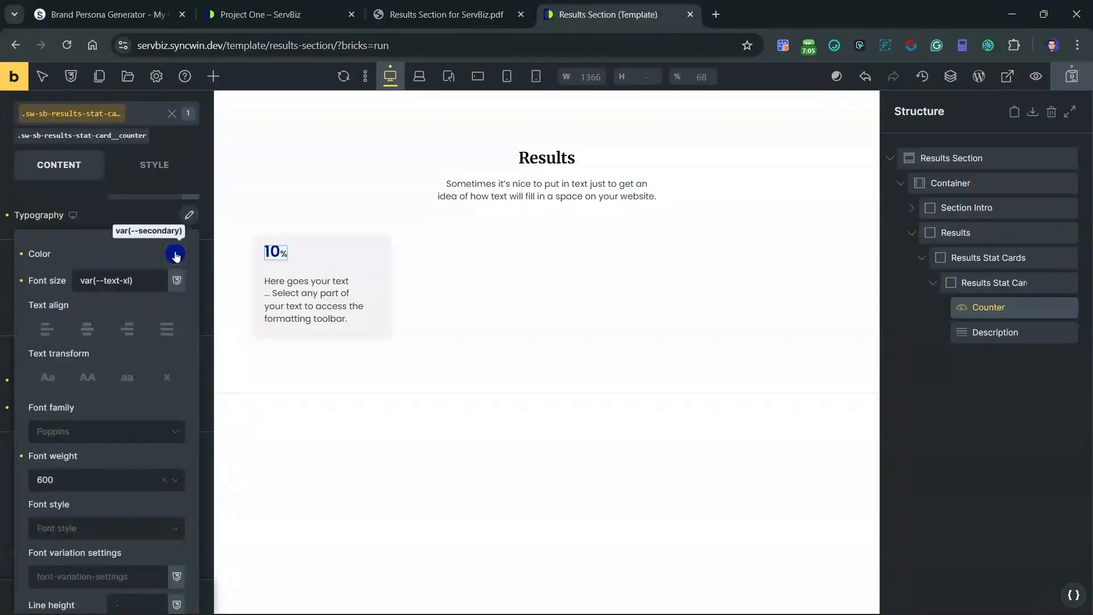
click(175, 253)
click(23, 256)
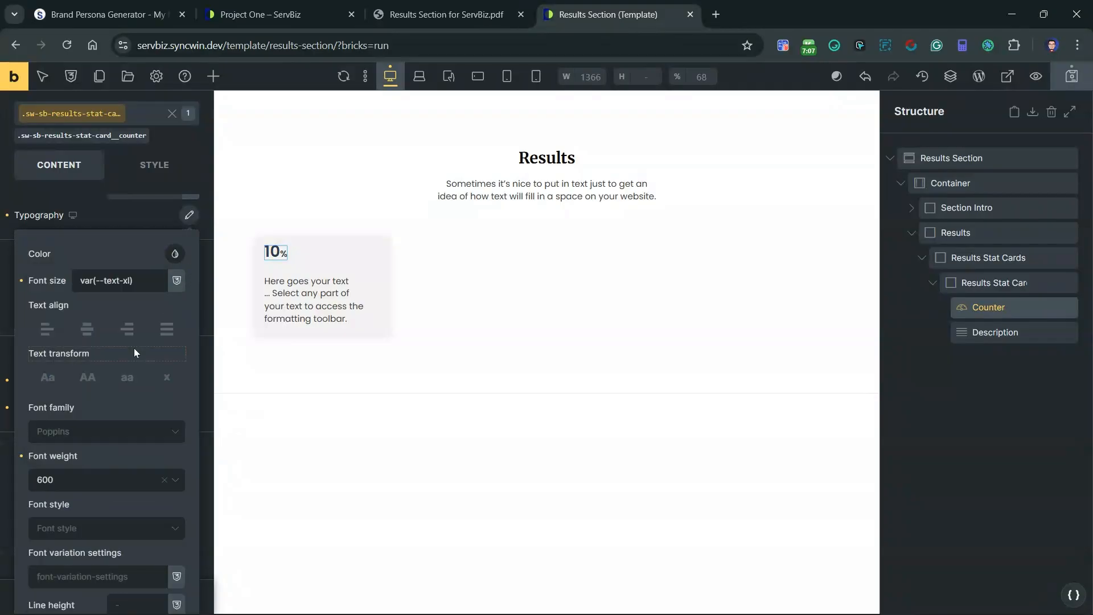
scroll(134, 348, up, 3)
click(185, 345)
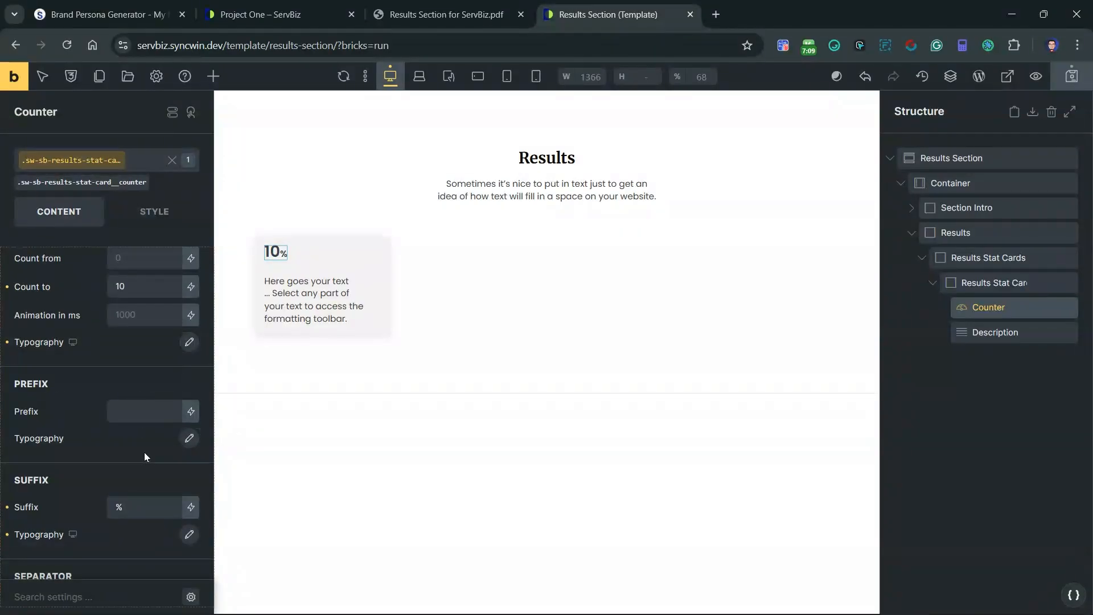
Step: Set the HTML tag of the stat card's description to p
click(315, 305)
click(66, 182)
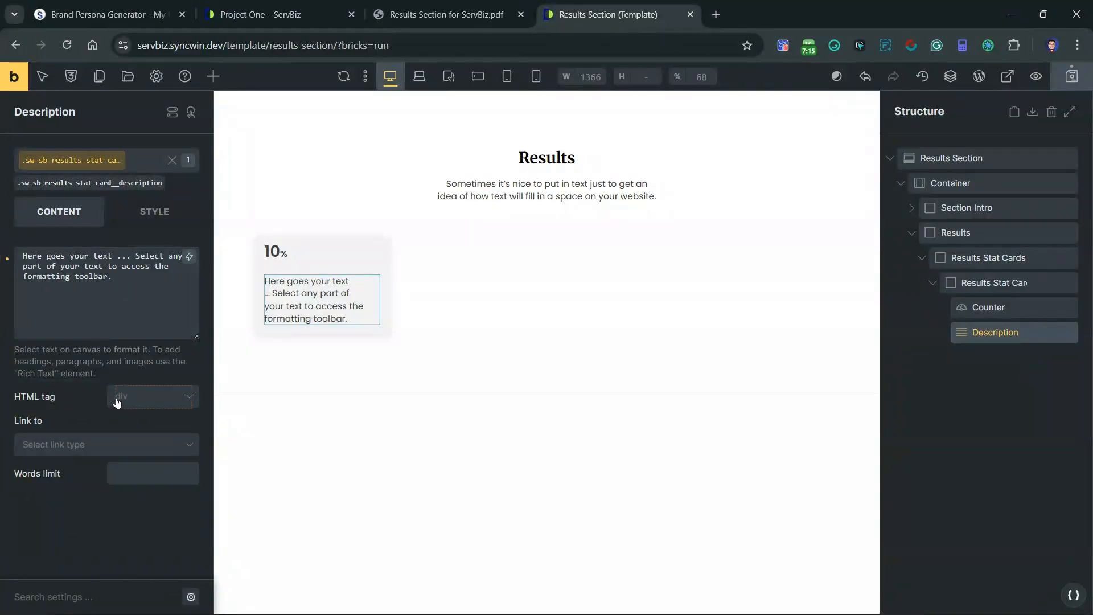
click(118, 403)
click(128, 439)
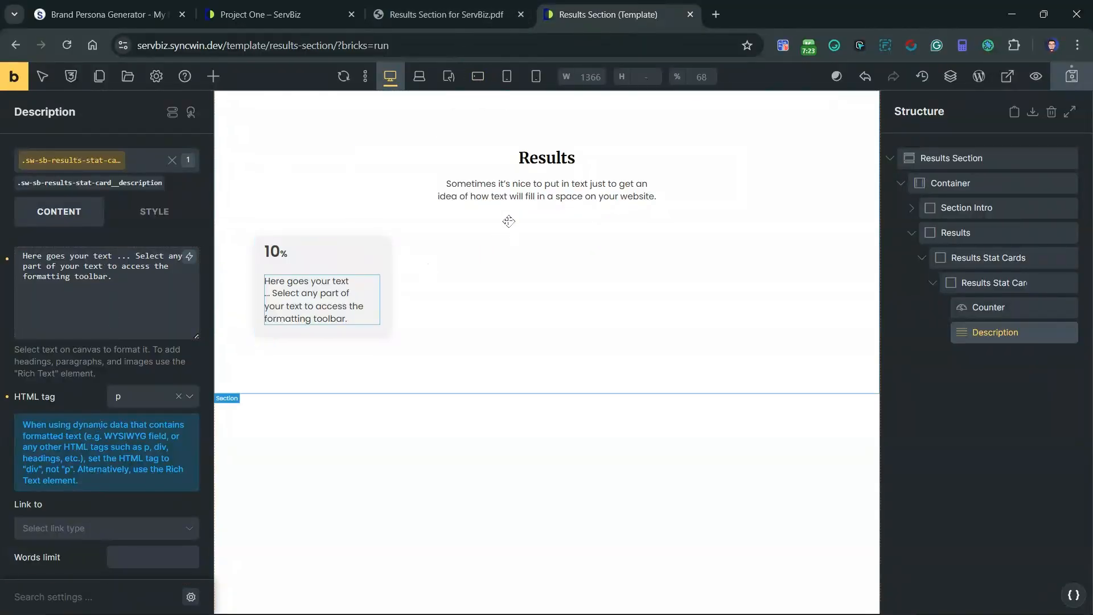
Step: Replace the stat card's description with "Sometimes it's nice to put in text just to get an idea", copied from the section intro description
click(518, 192)
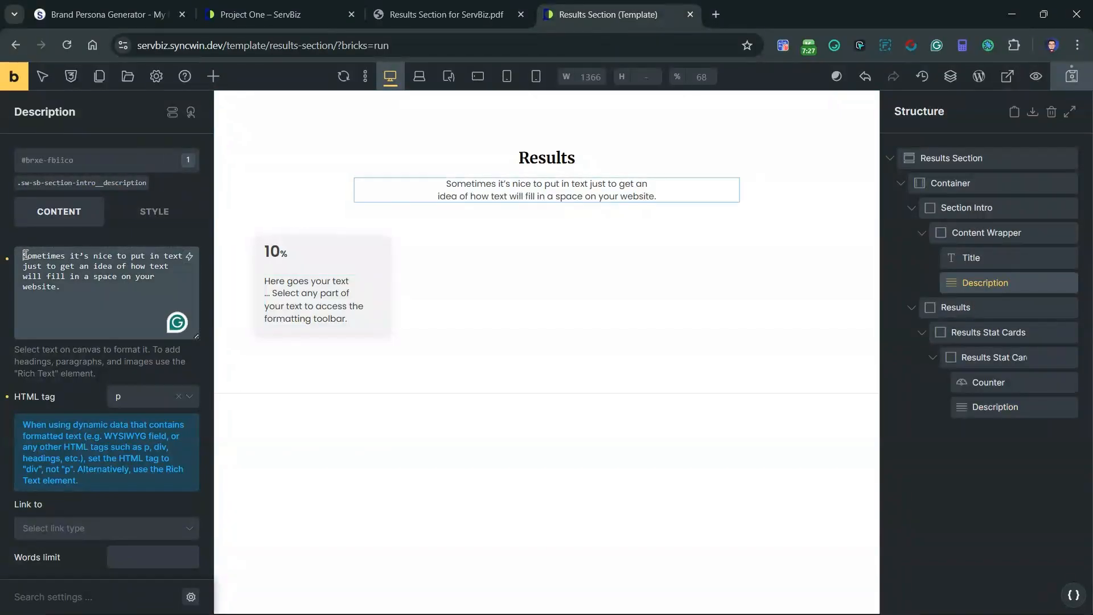
drag(24, 254, 113, 266)
key(ctrl+c)
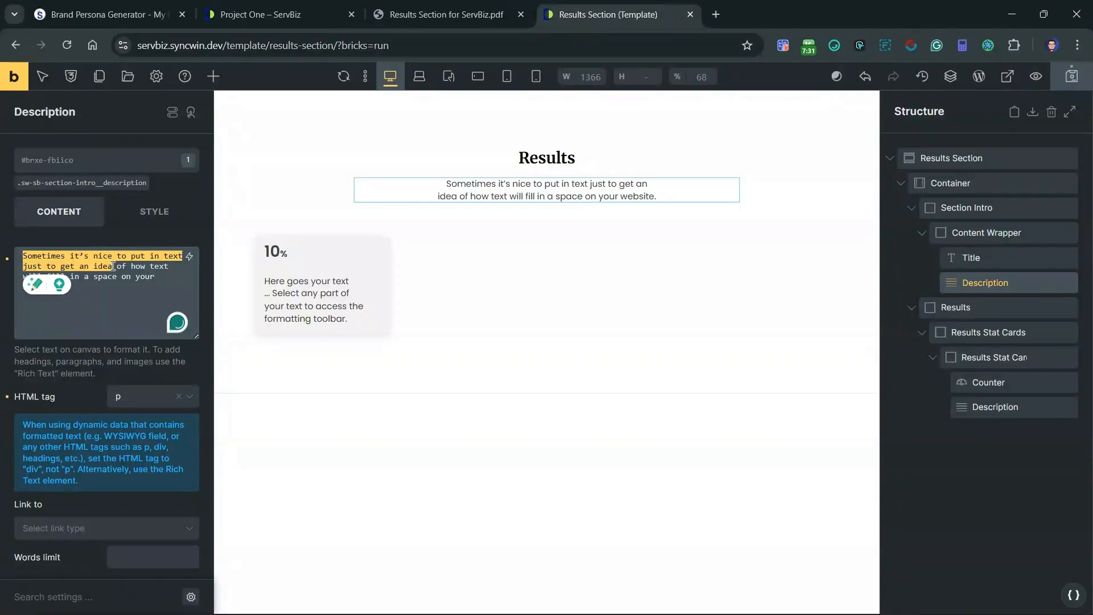
click(333, 297)
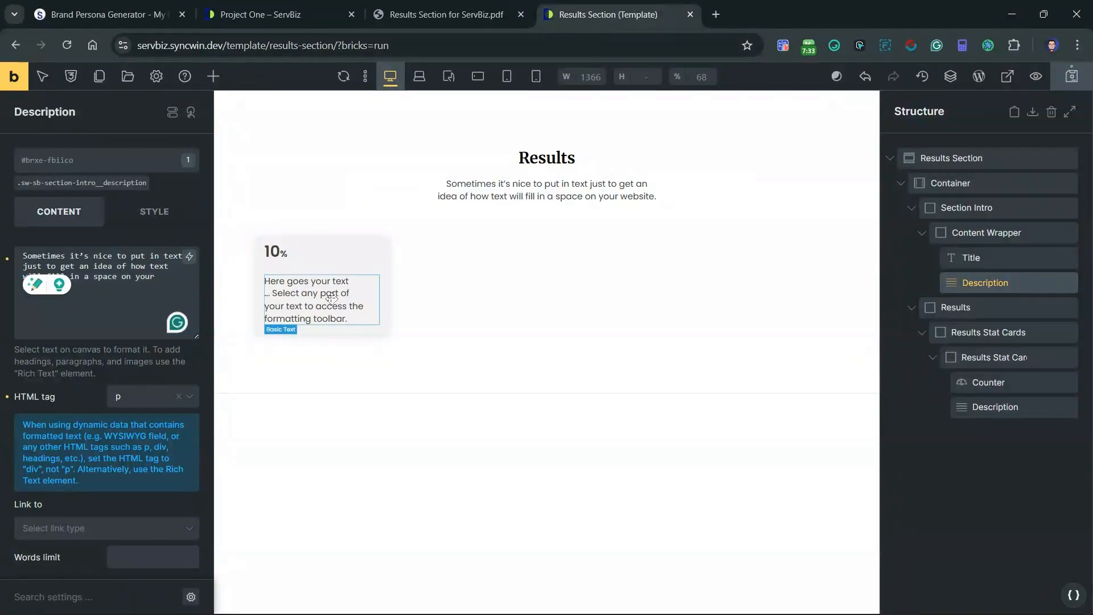
click(108, 286)
key(ctrl+a)
key(ctrl+v)
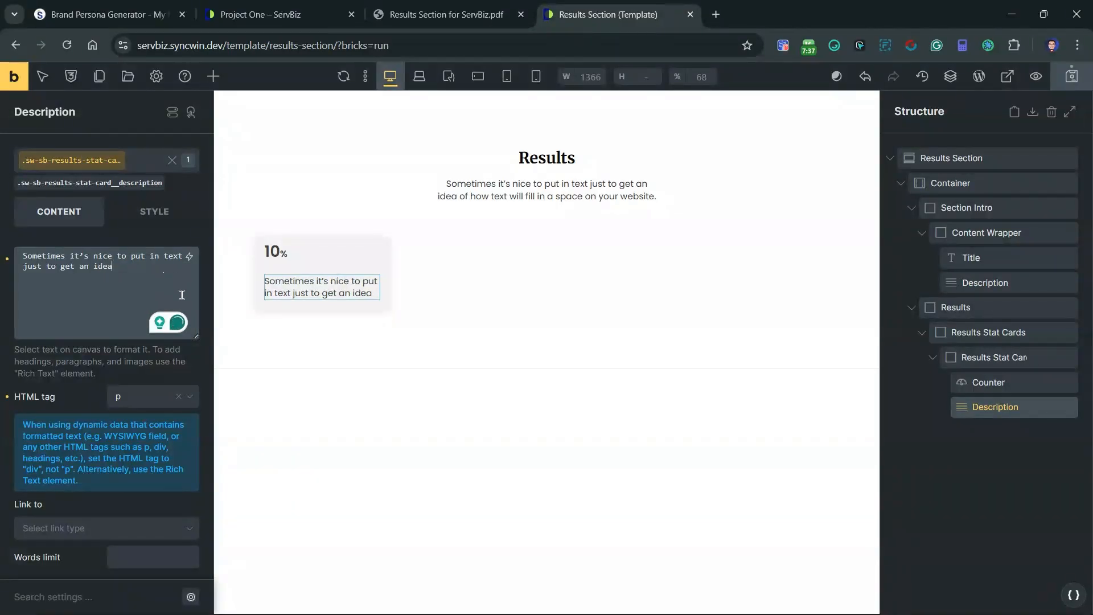
Step: Set the Results Stat Card's row gap to the Automatic.css S spacing, var(--space-s)
click(985, 357)
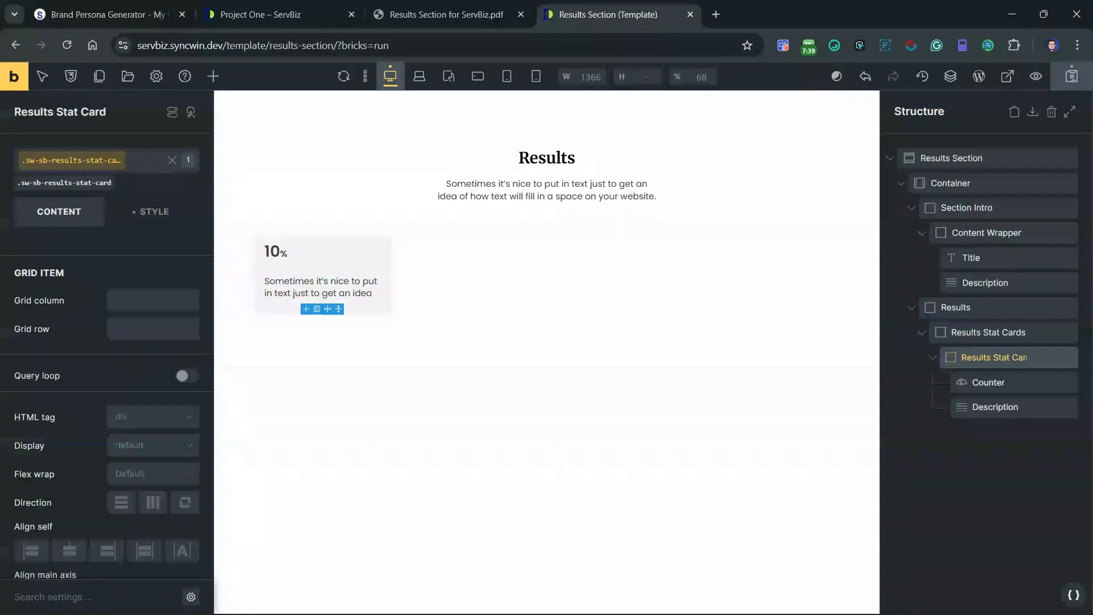
scroll(128, 415, down, 5)
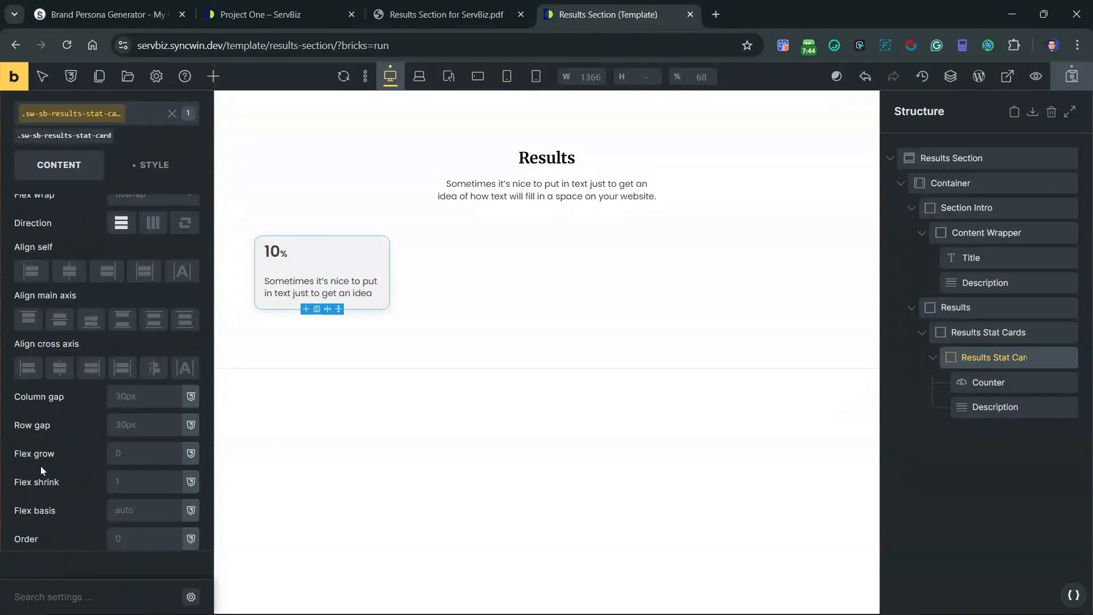
right_click(131, 426)
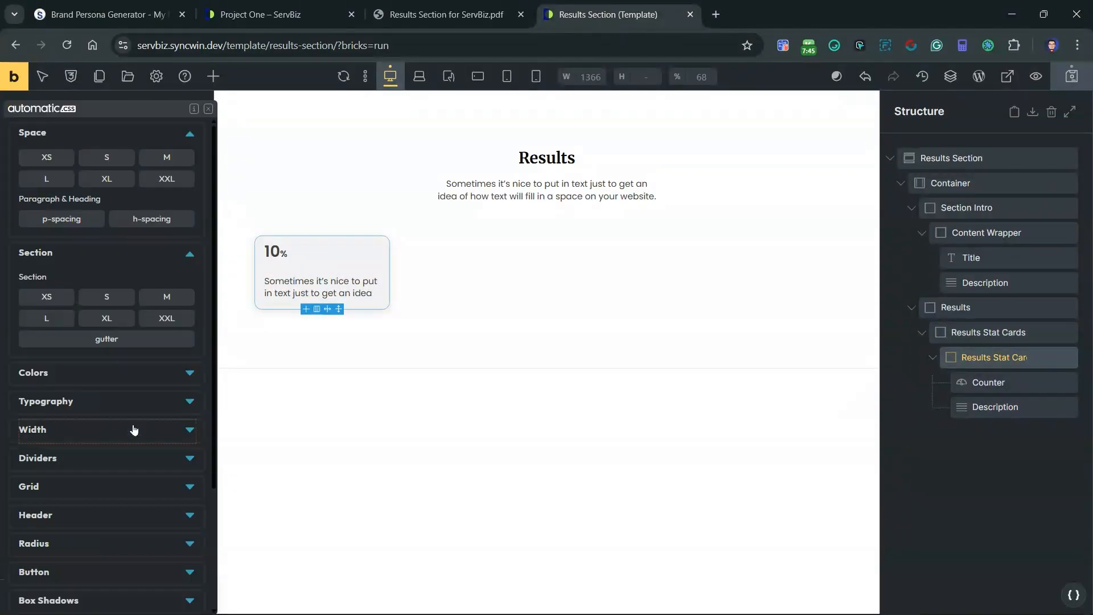
click(114, 163)
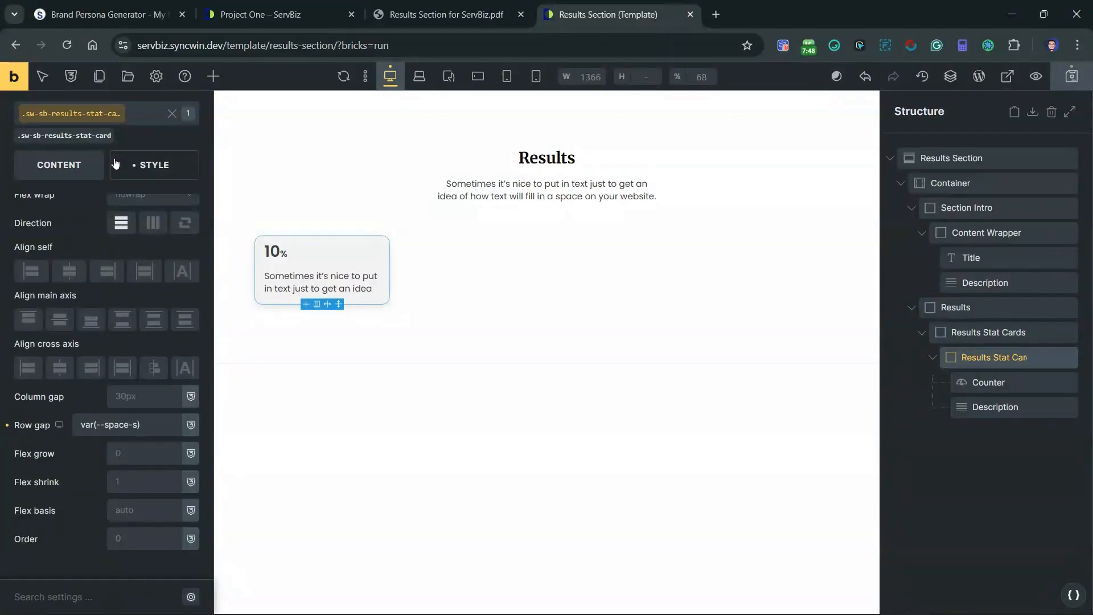
scroll(91, 424, up, 4)
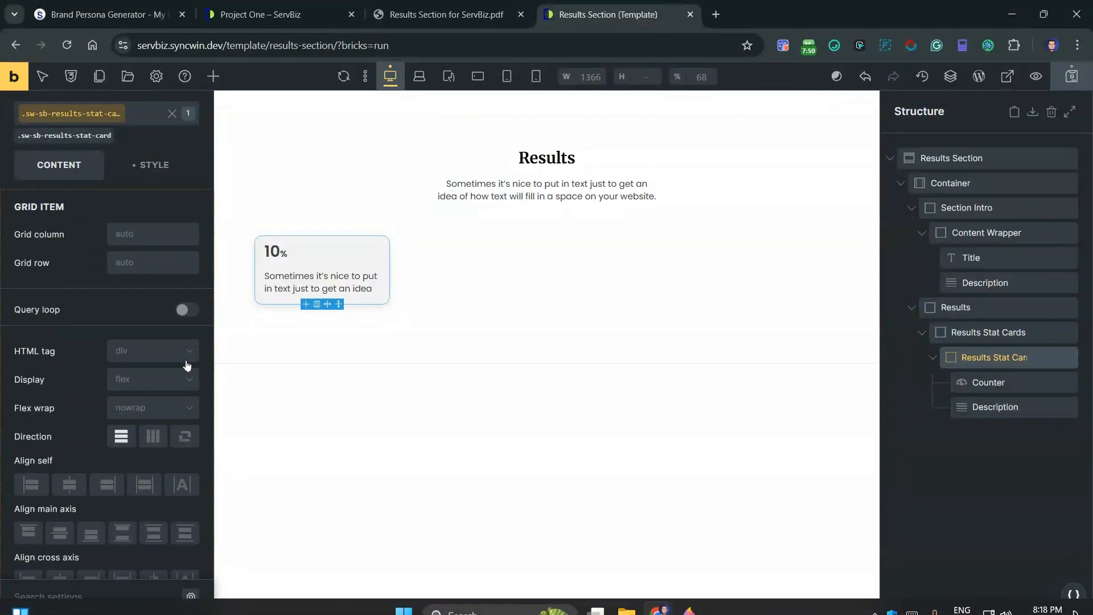
Step: Center the Results Stat Card's contents on the cross axis and set its text alignment to center
scroll(133, 432, down, 4)
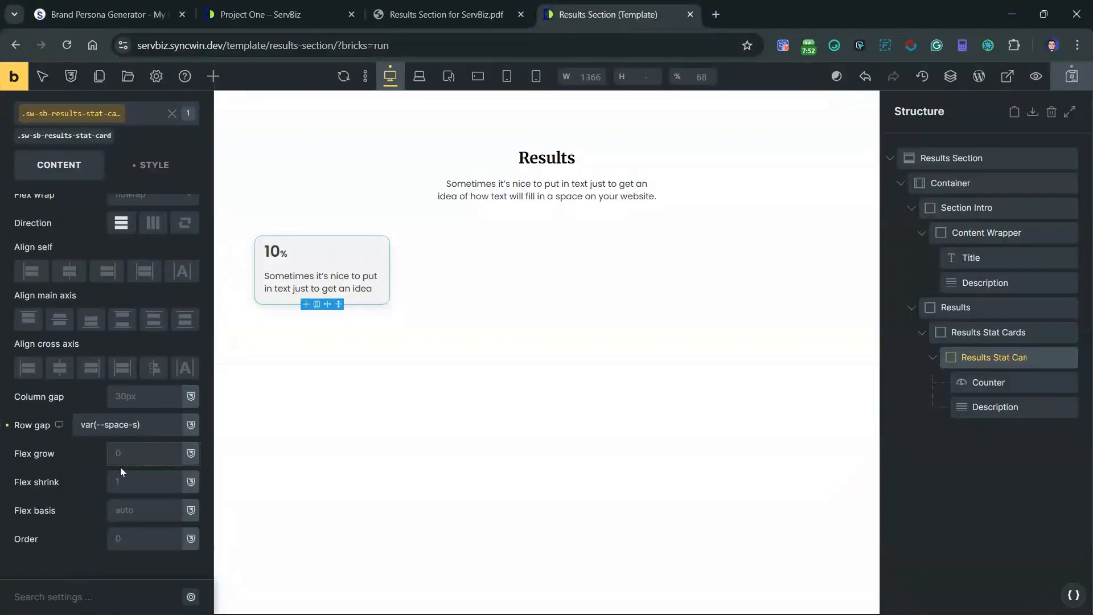
click(62, 369)
scroll(70, 418, up, 5)
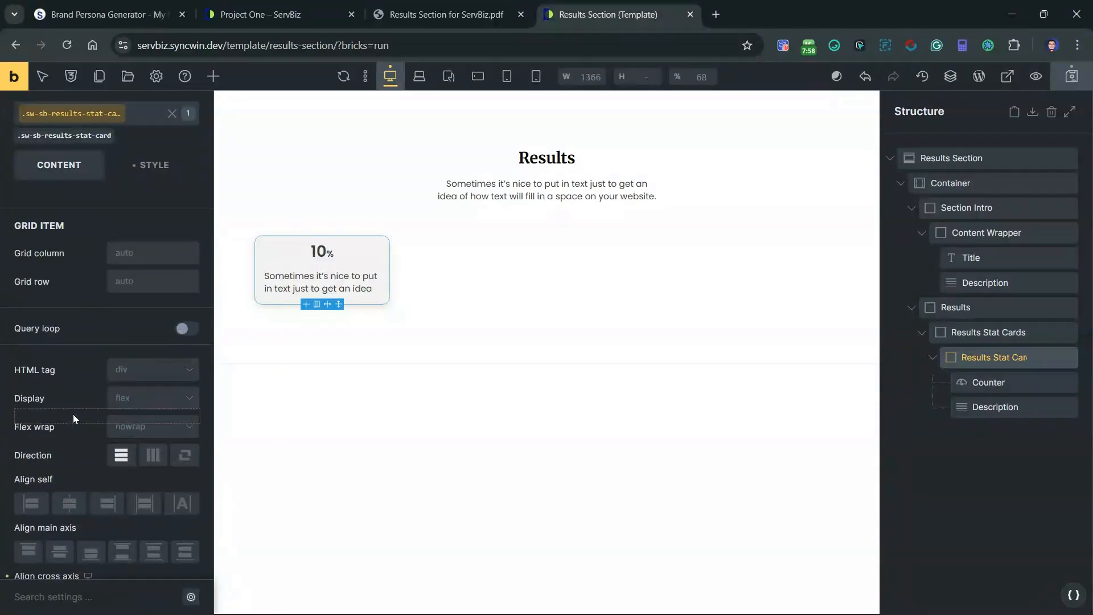
click(153, 211)
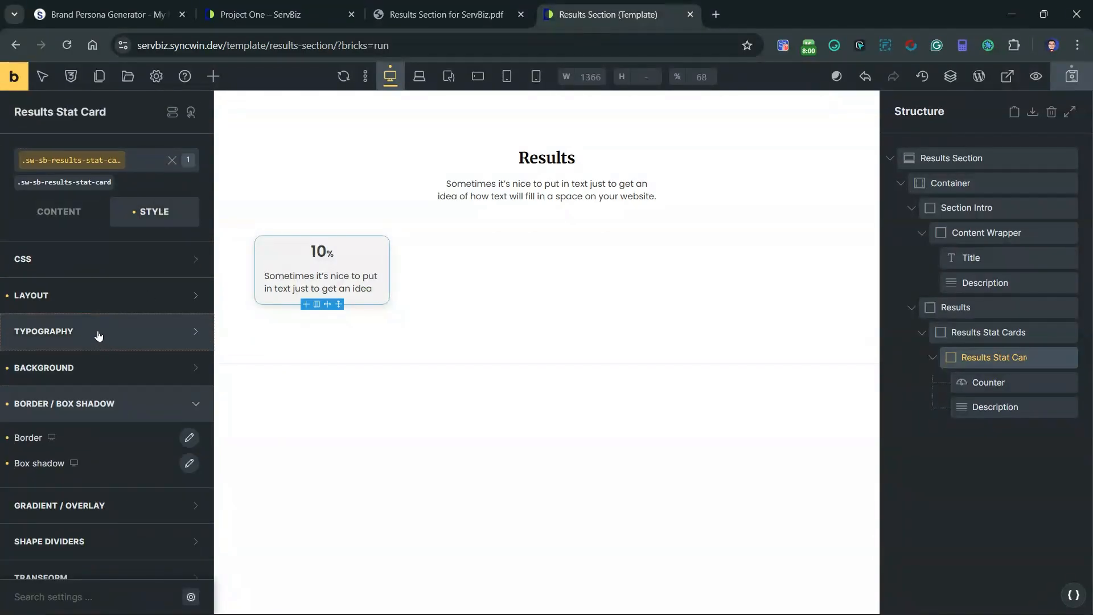
click(98, 336)
click(88, 449)
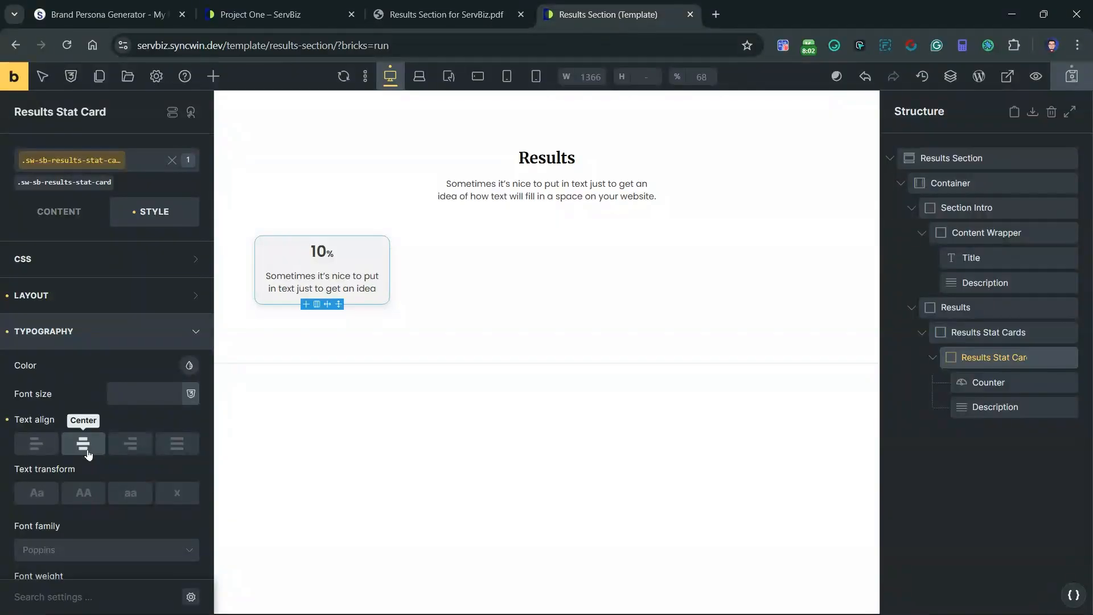
click(93, 338)
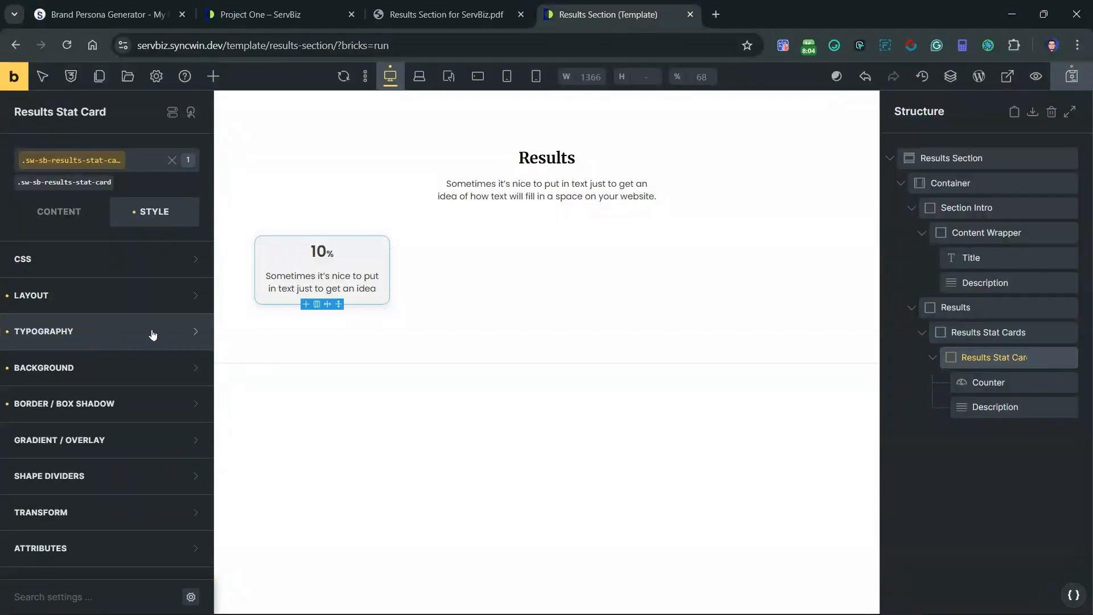
Step: Reduce the Results Stat Card's row gap to a spacing smaller than var(--space-s)
click(69, 220)
scroll(111, 433, down, 5)
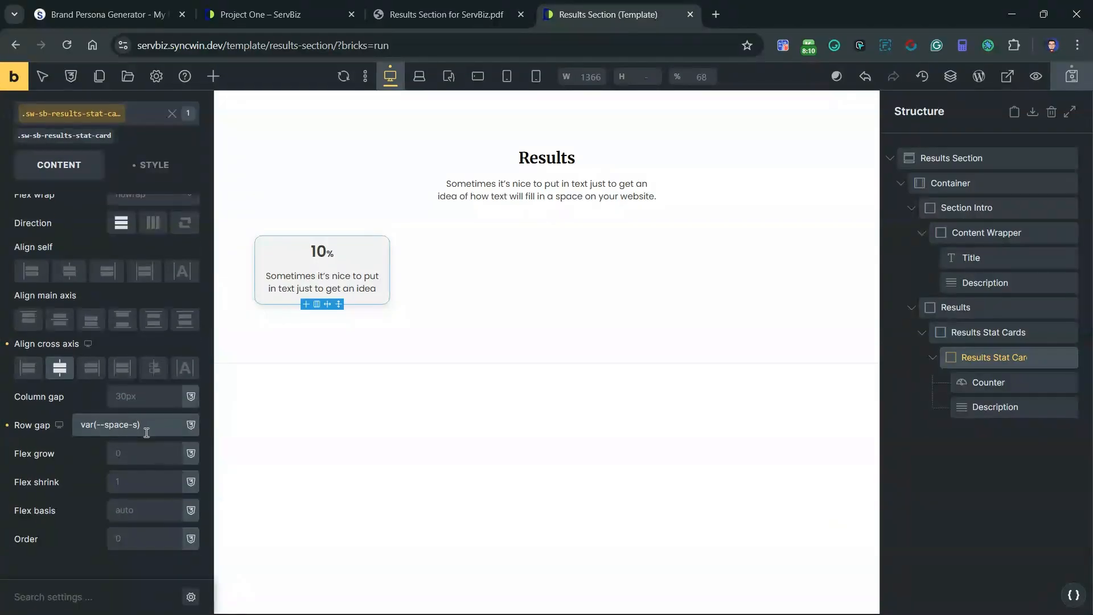
scroll(85, 468, up, 5)
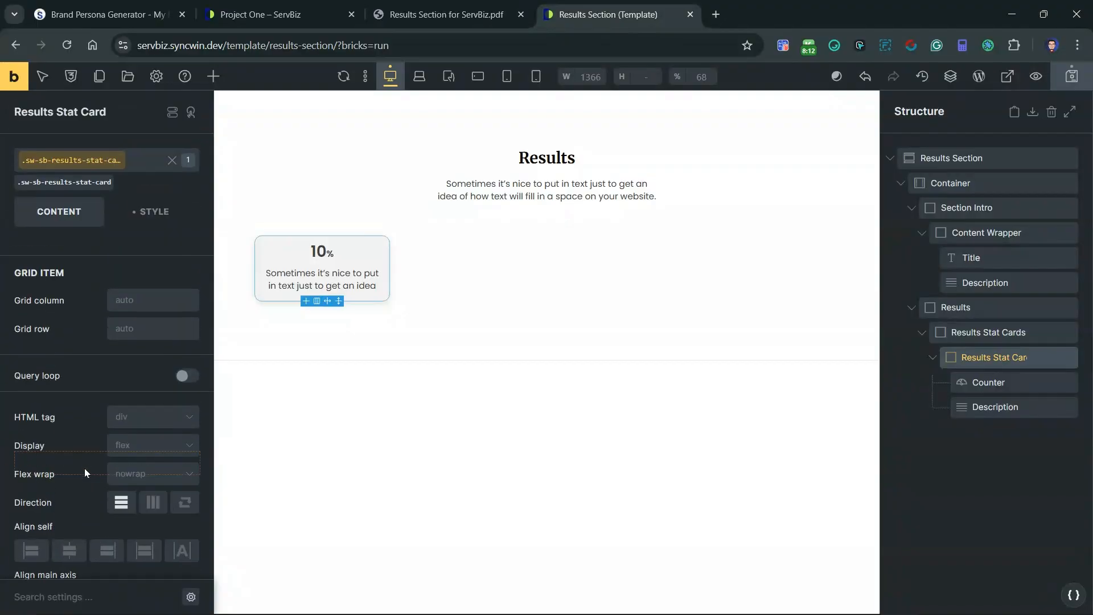
click(167, 221)
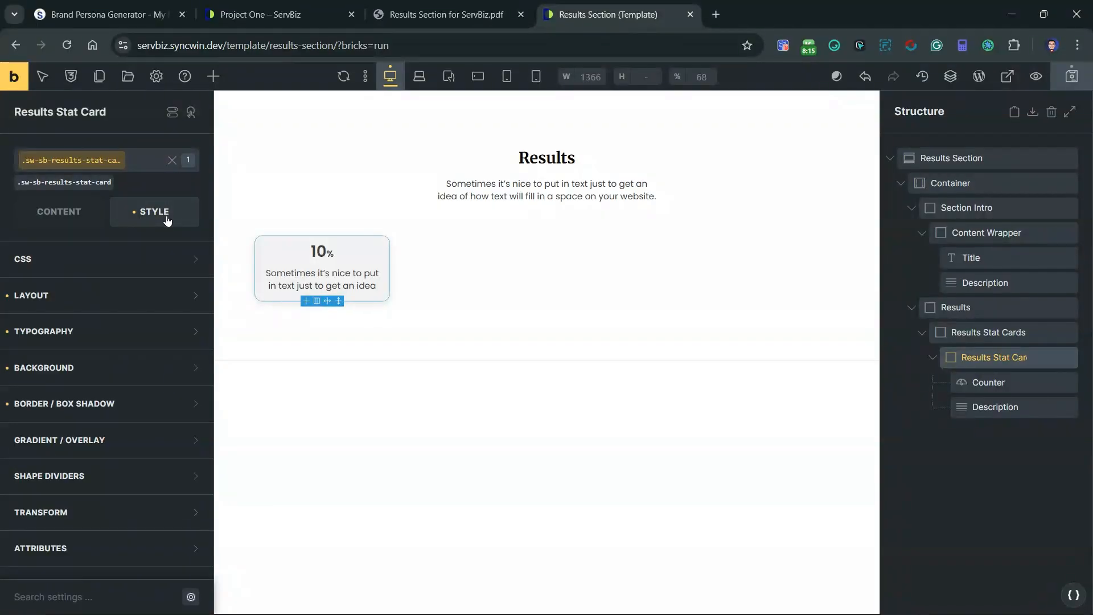
Step: Duplicate the Results Stat Card until four cards fill the grid, and save the template
click(932, 357)
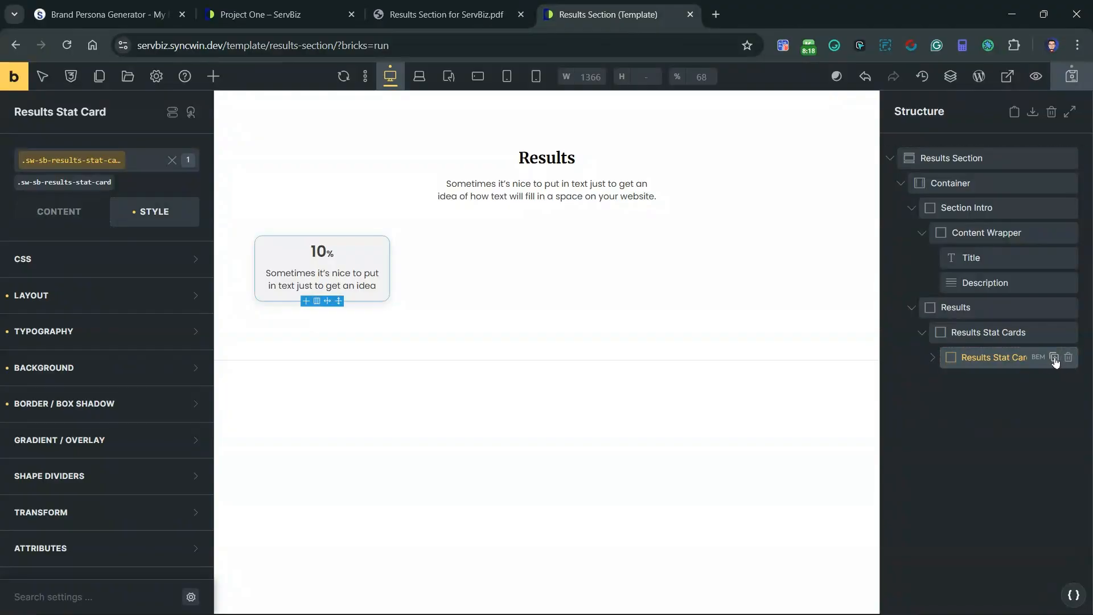
click(1054, 358)
click(1053, 358)
click(1054, 357)
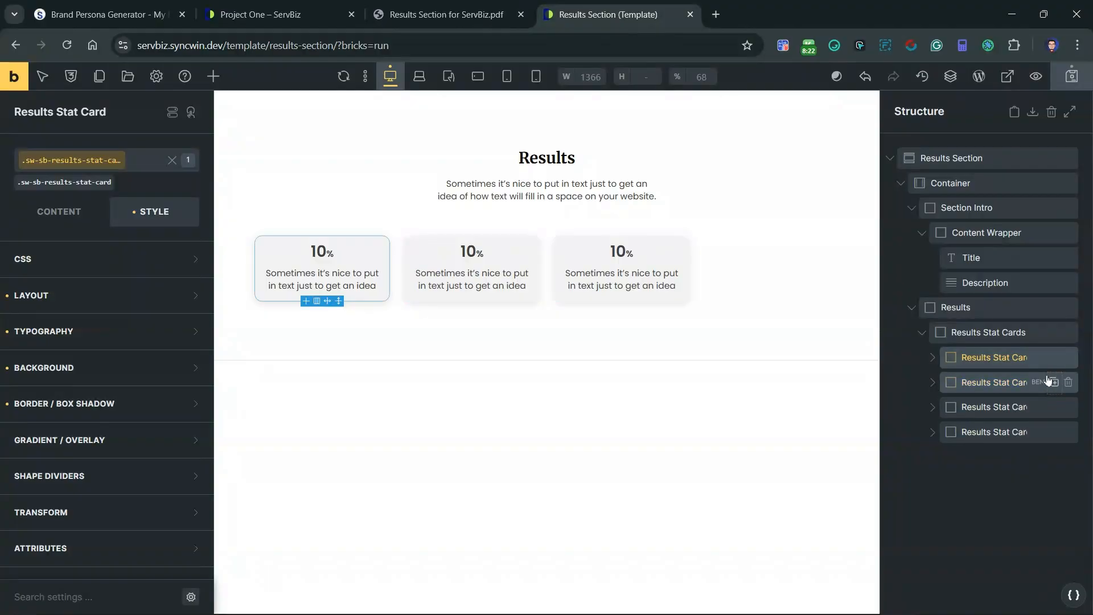
click(734, 268)
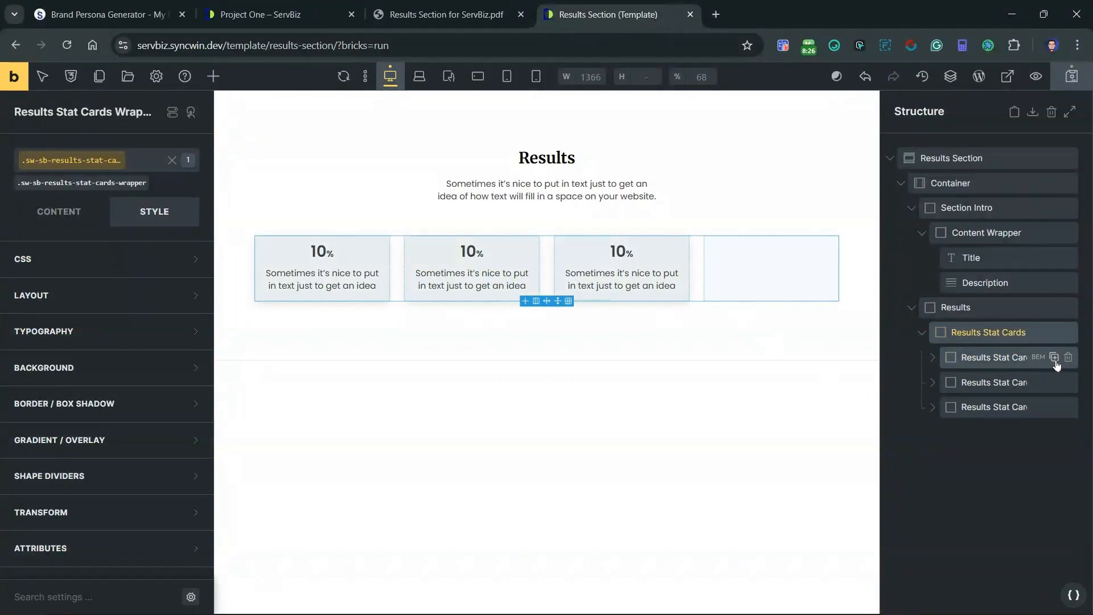
click(1054, 357)
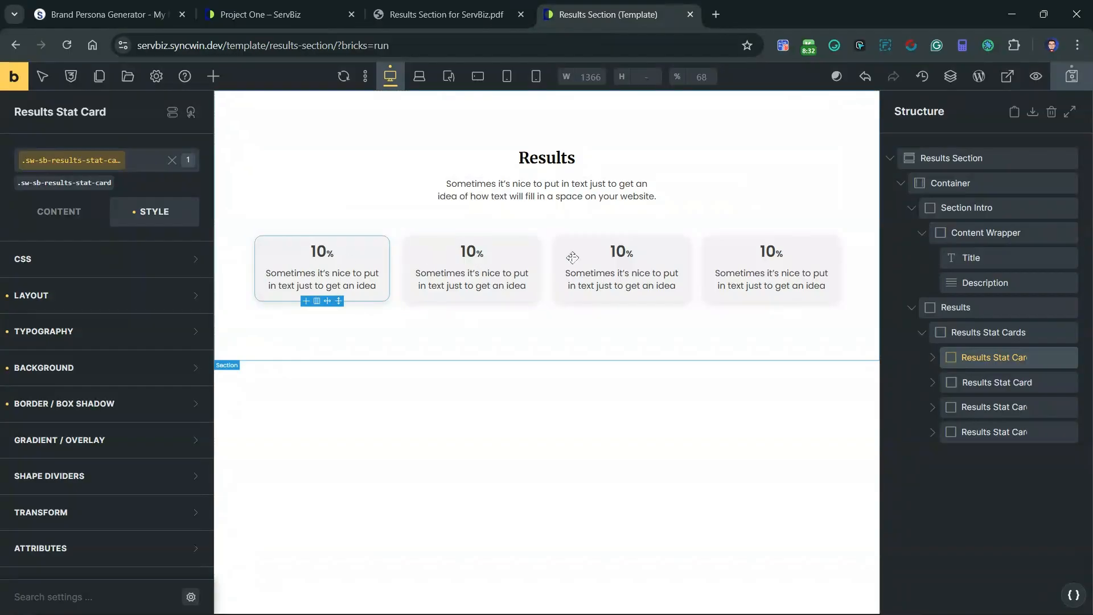
click(1081, 85)
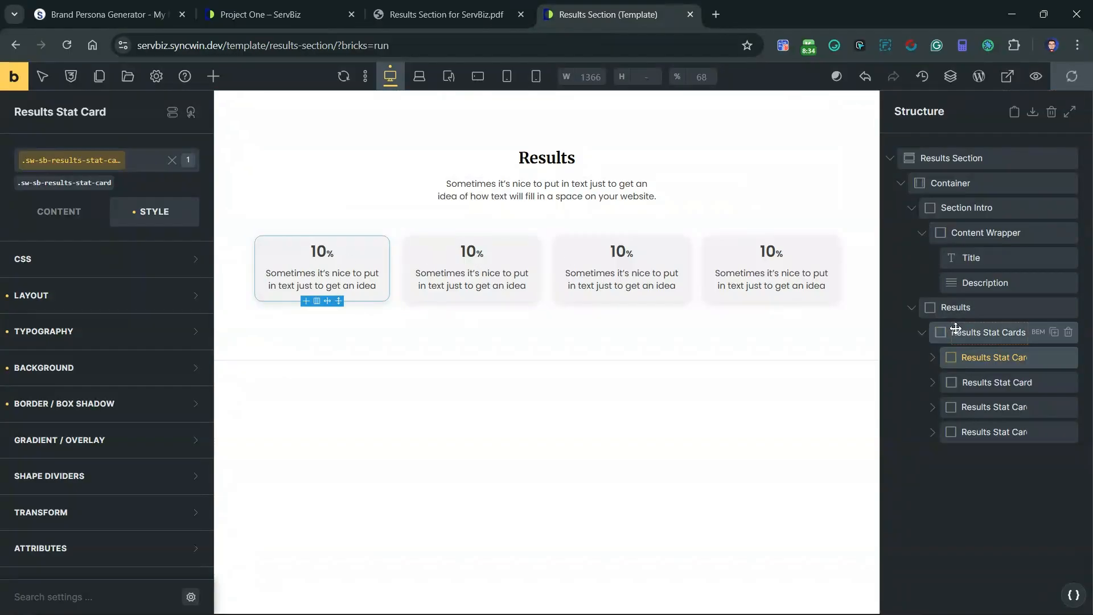
Step: Add a Block inside Results after the stat cards wrapper, rename it "Results Overview", and select it
click(922, 335)
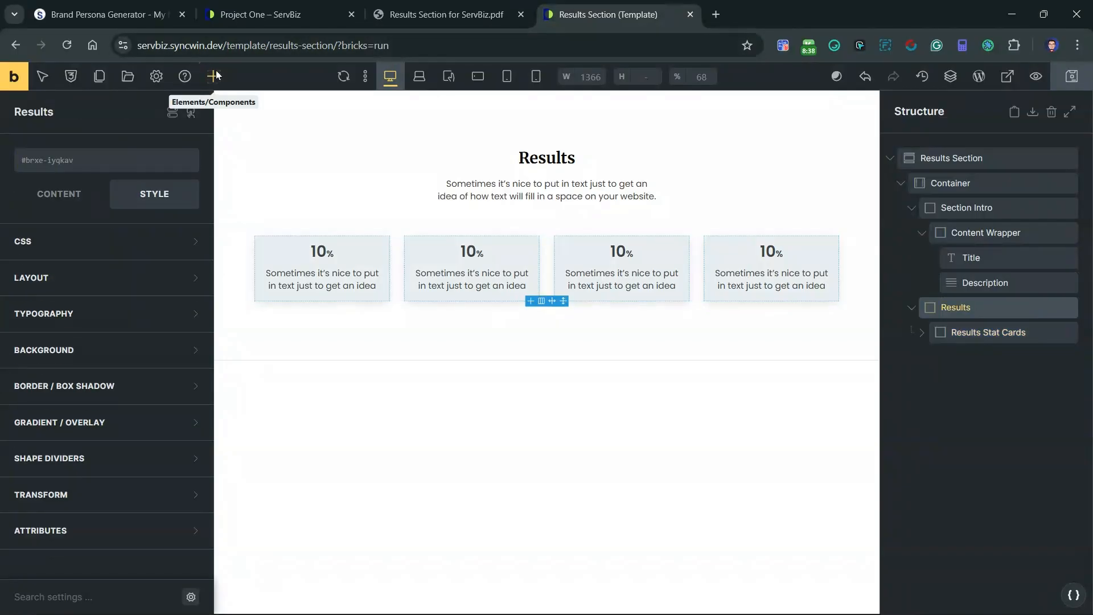
click(213, 76)
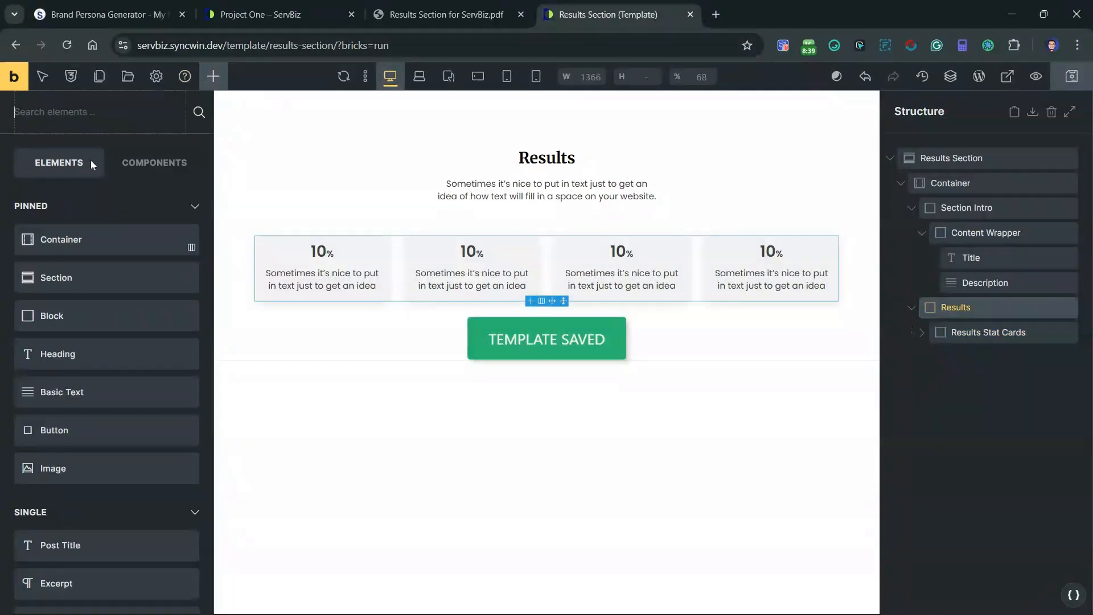
click(101, 322)
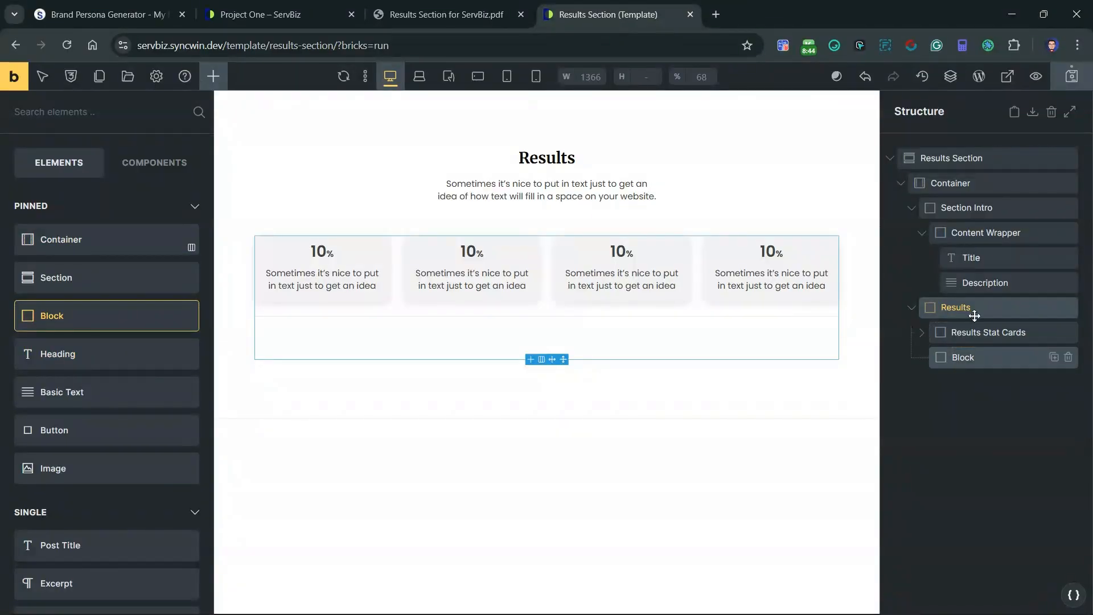
double_click(968, 357)
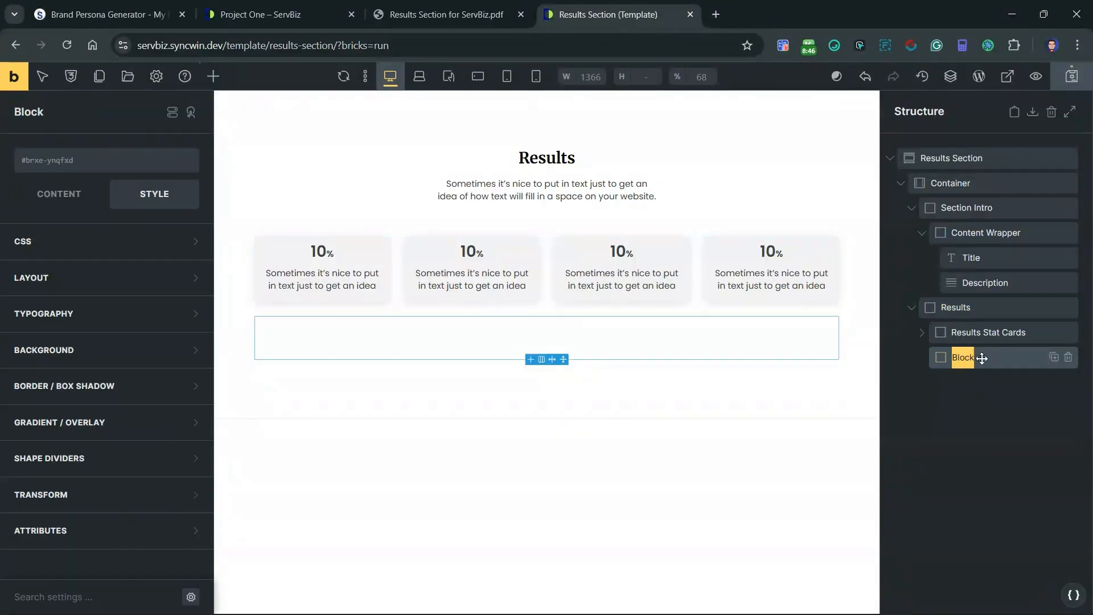
text(Results Overview)
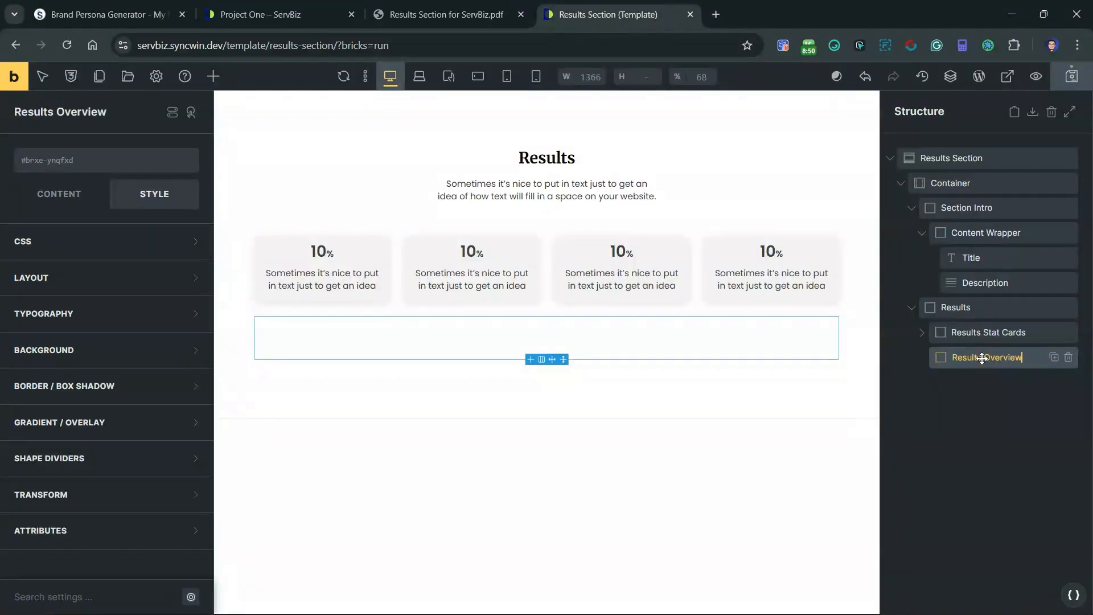
key(Return)
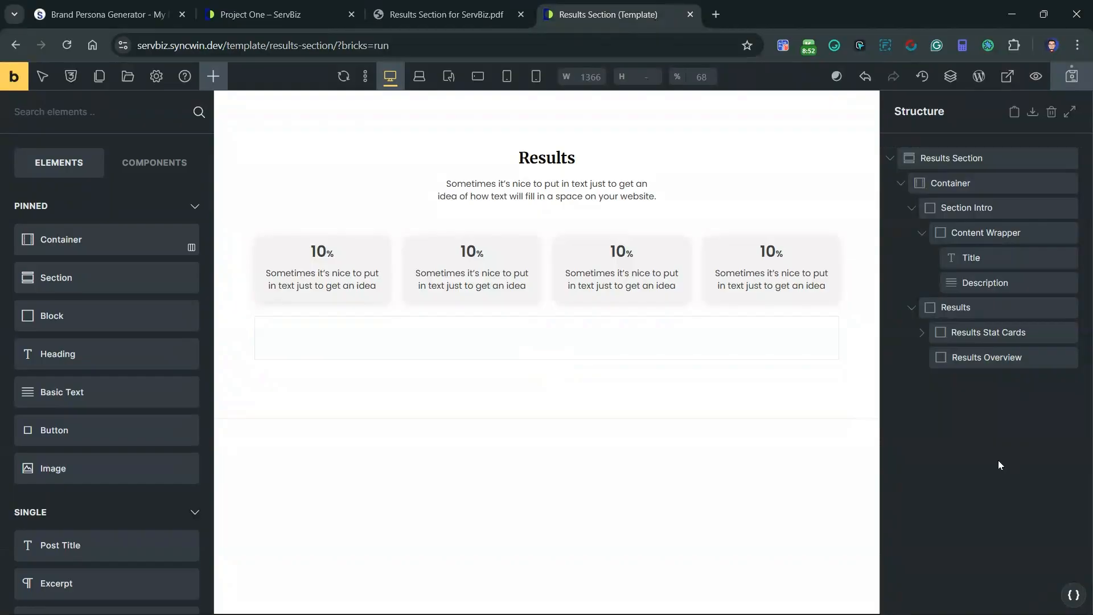
click(1001, 357)
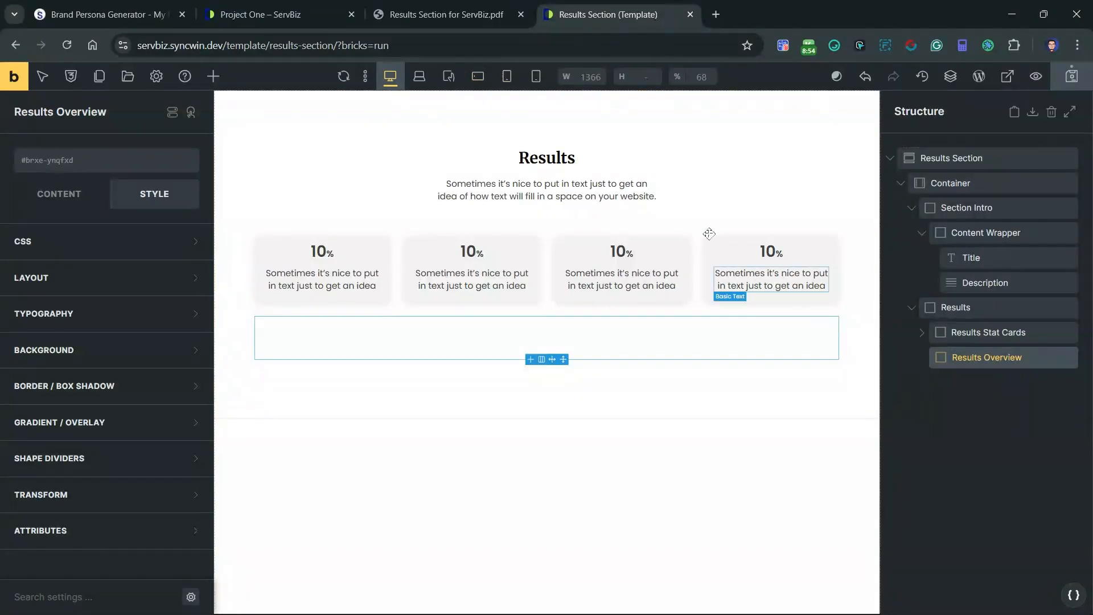
Step: Check the Impact Overview layout in the reference PDF and add a Heading, a Basic Text and a Block inside Results Overview
click(439, 15)
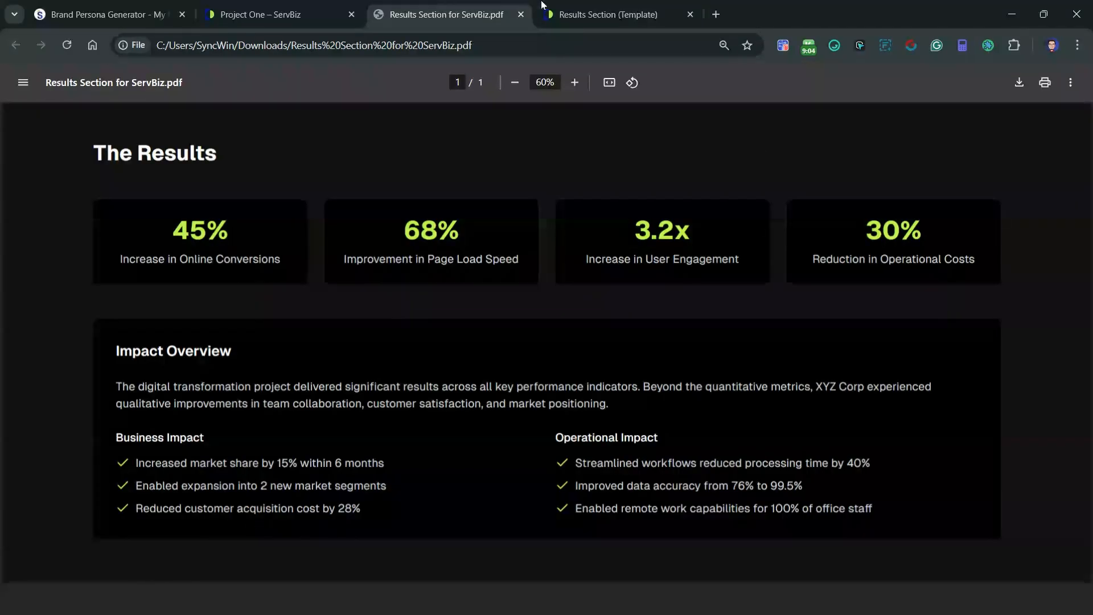
click(591, 4)
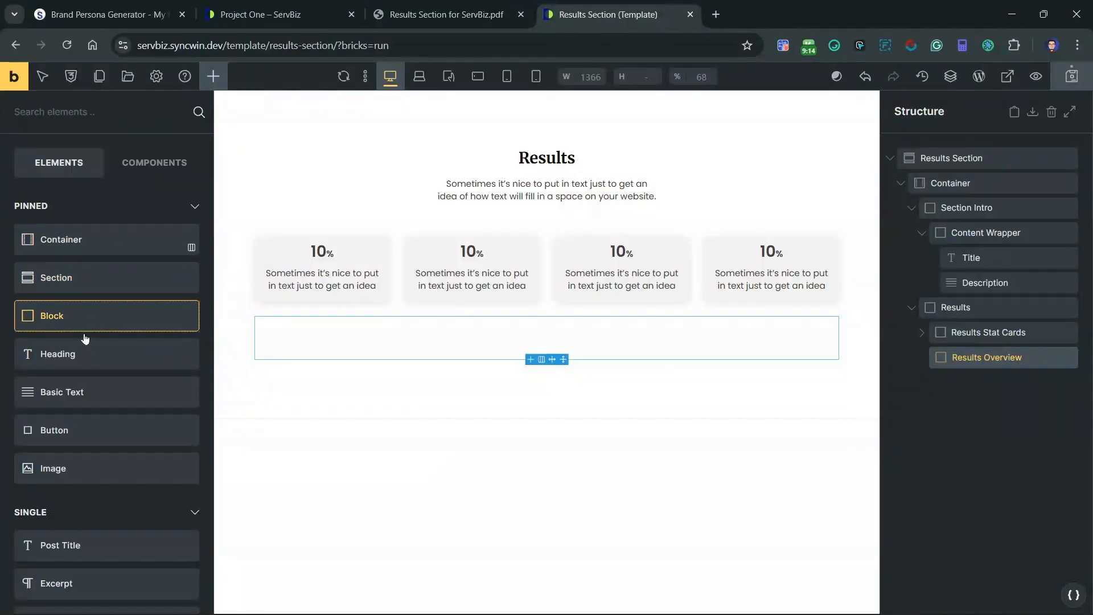
click(105, 363)
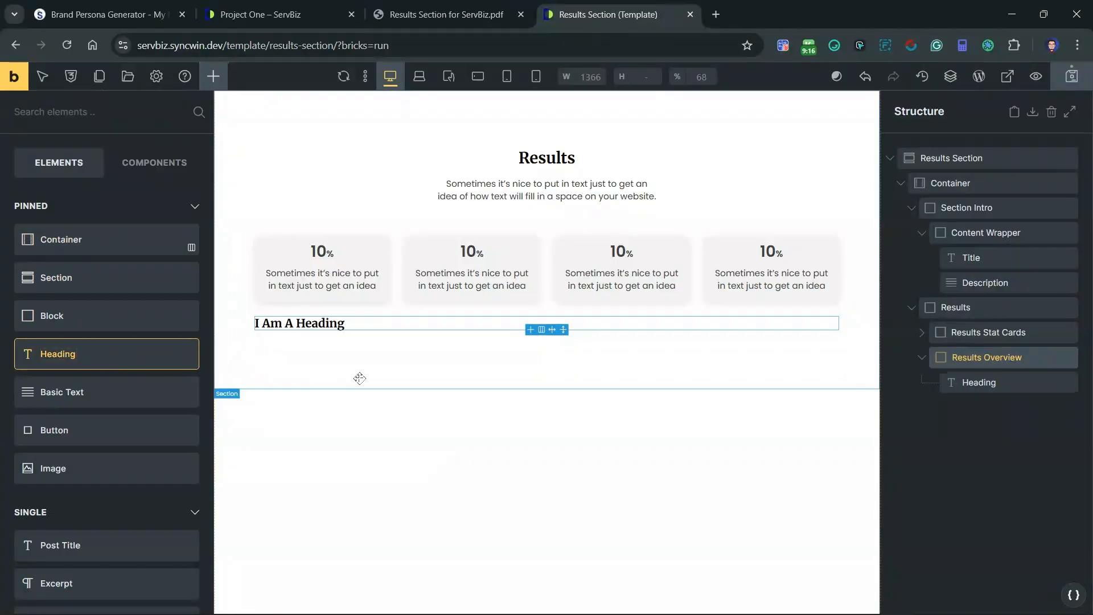
click(121, 401)
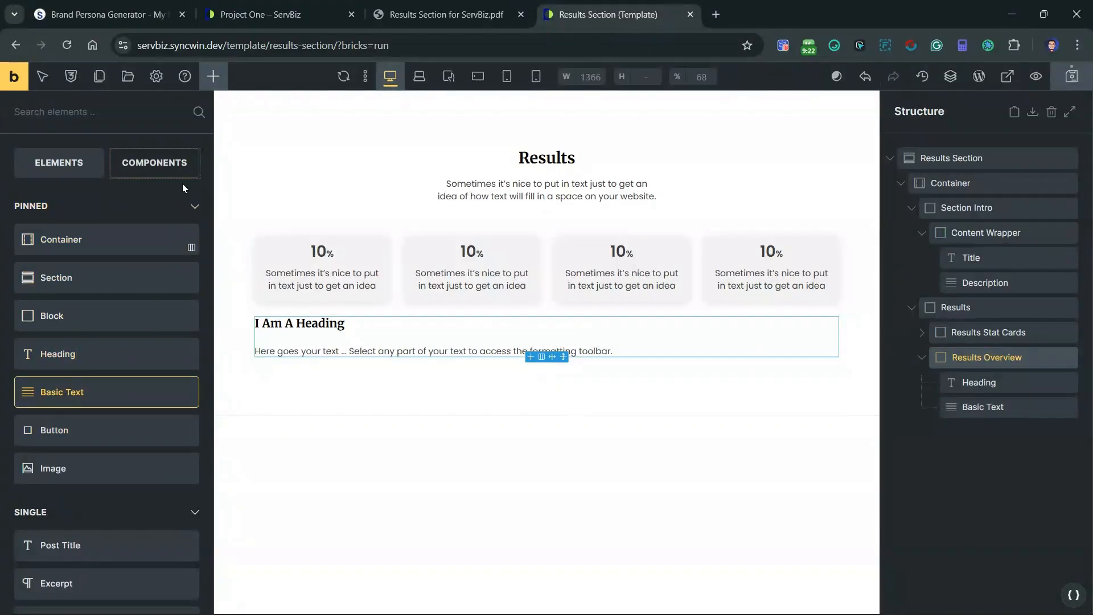
click(98, 326)
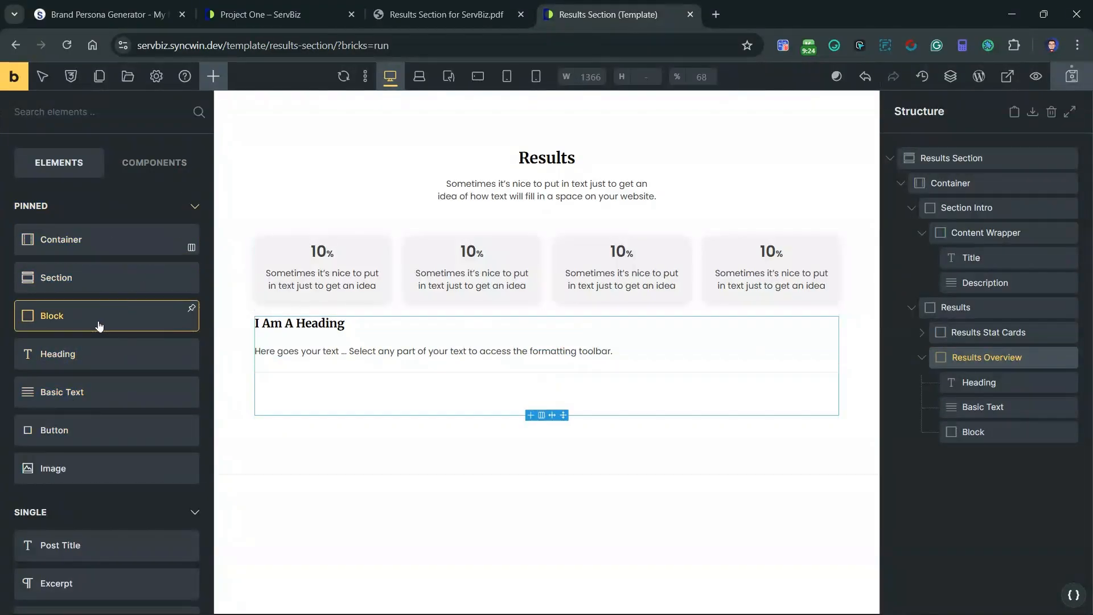
Step: Add a Heading and a List element inside the new Block in Results Overview
click(1007, 434)
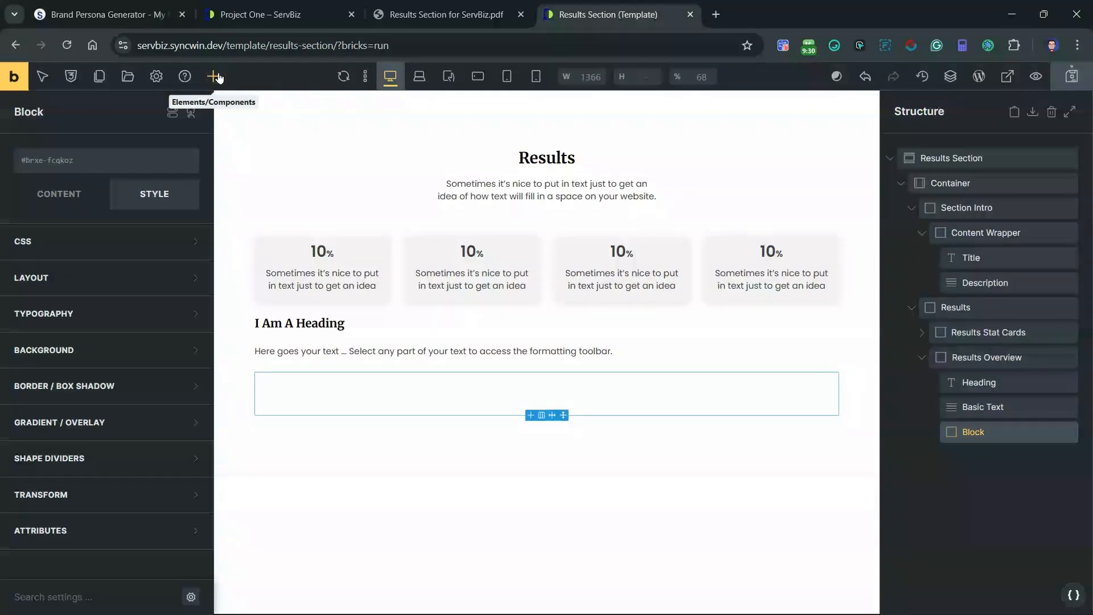
click(213, 76)
click(81, 359)
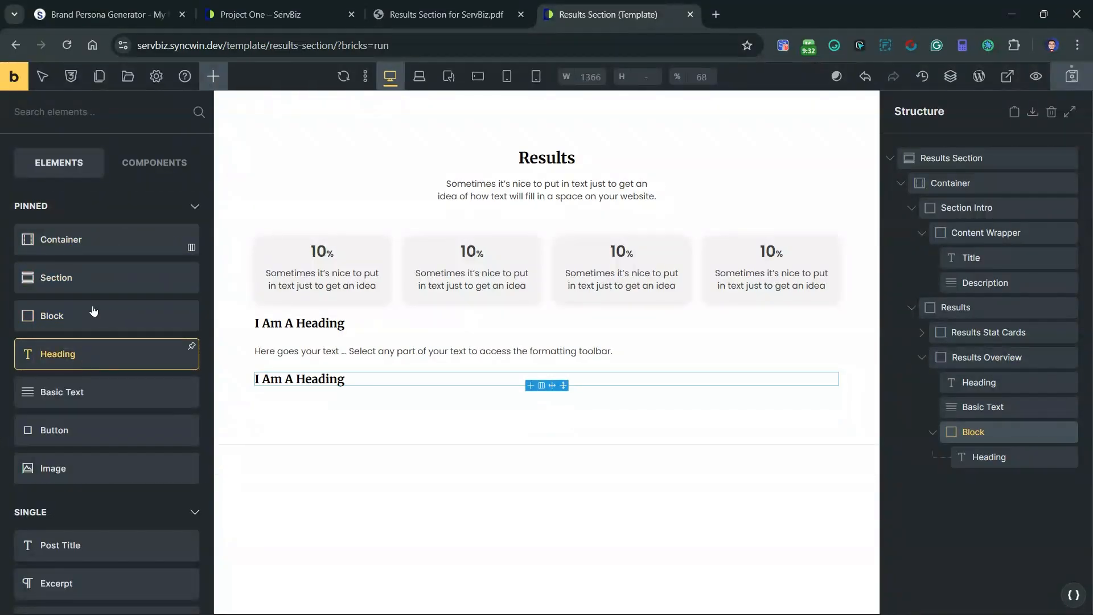
click(89, 107)
text(lis)
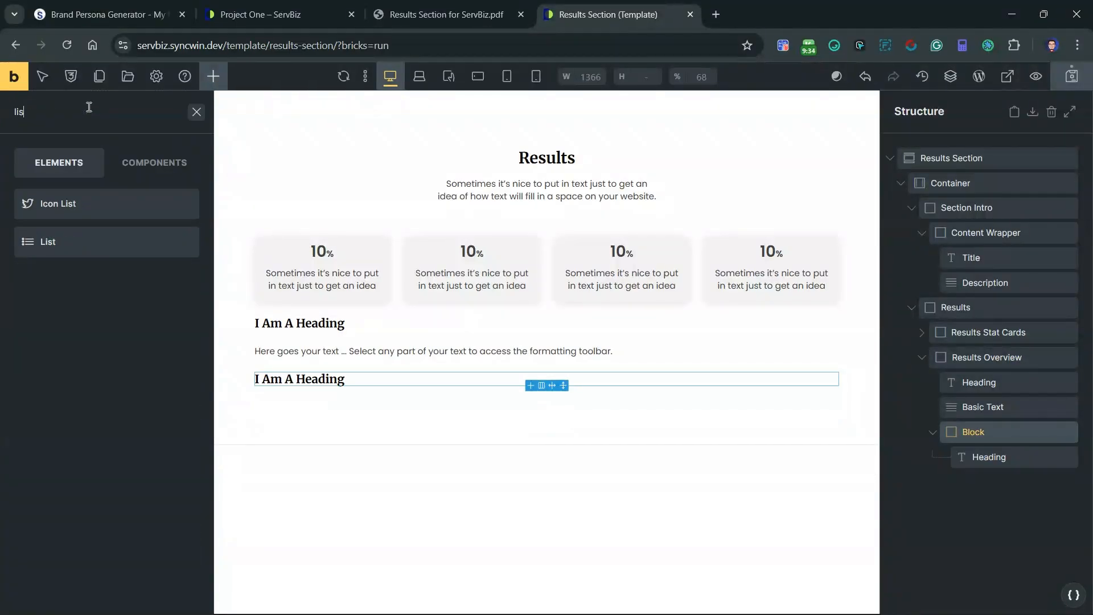
click(90, 241)
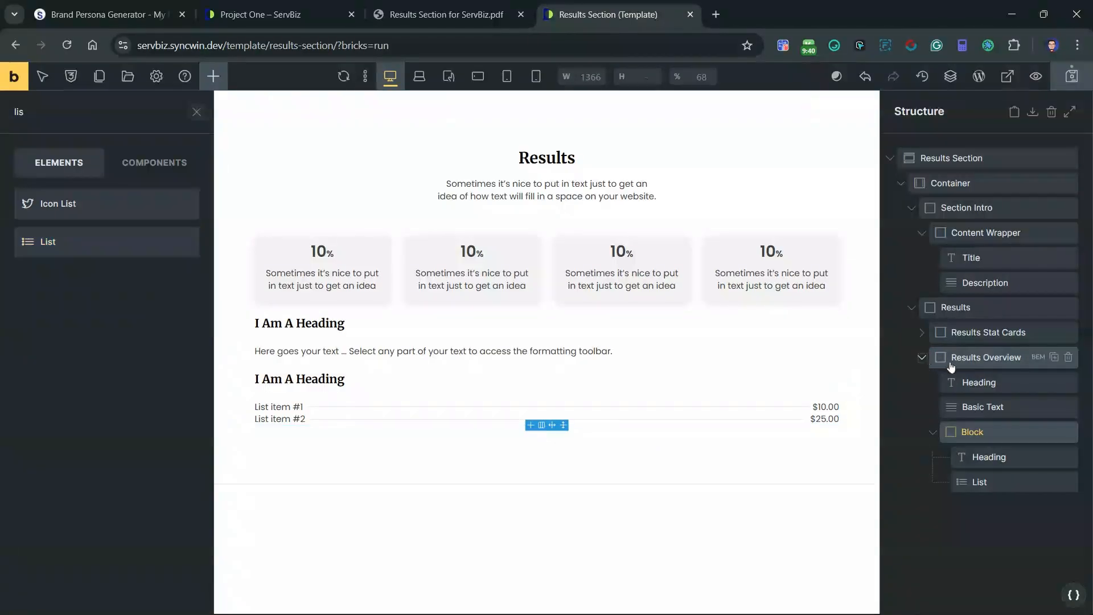
click(1008, 360)
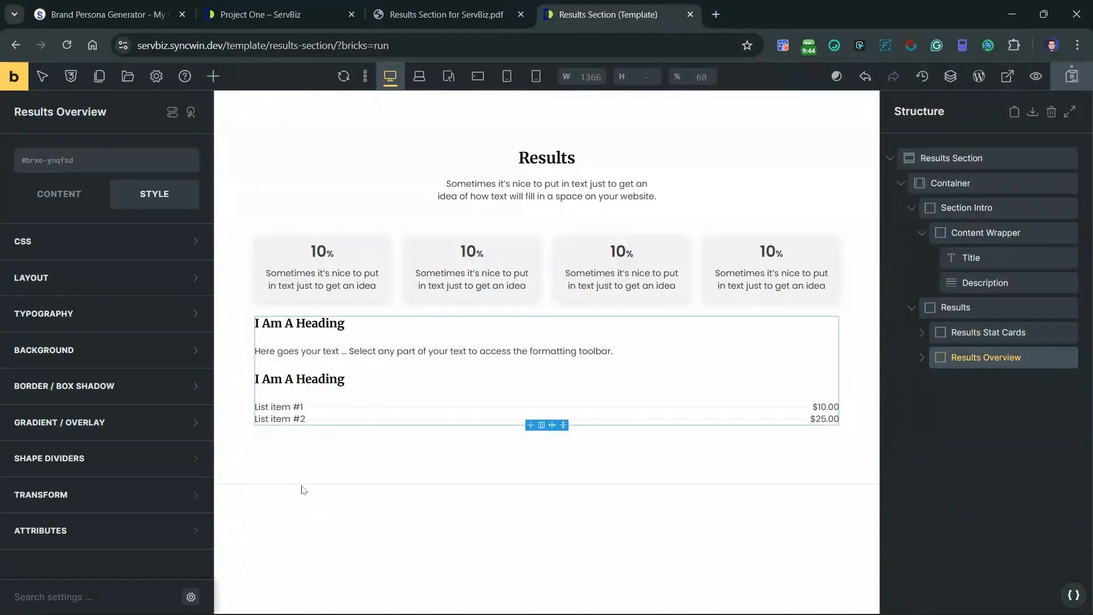
double_click(1018, 358)
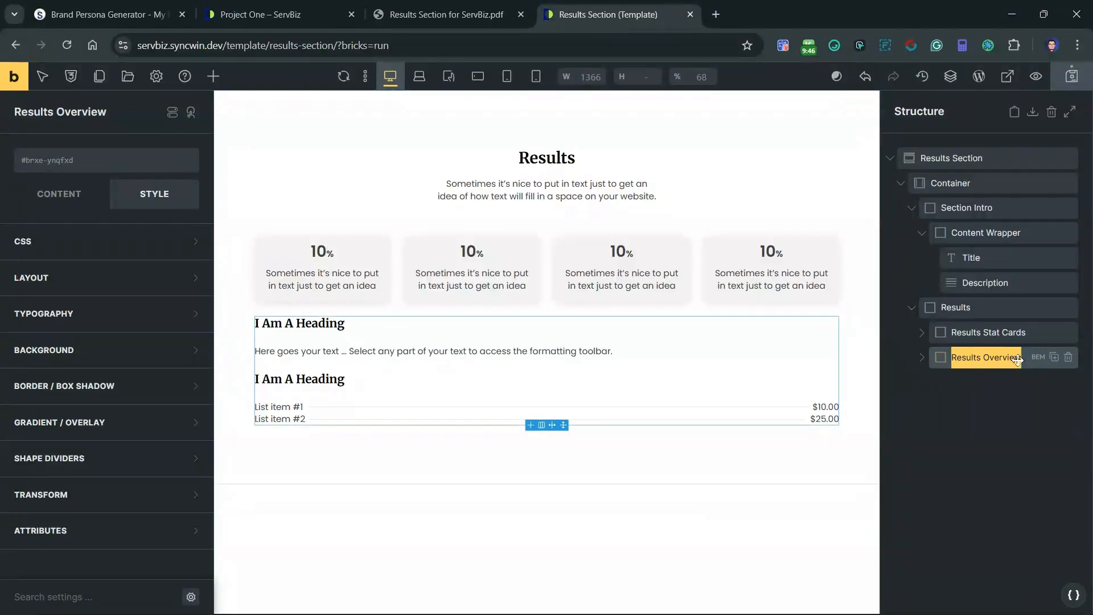
click(1009, 364)
click(1010, 361)
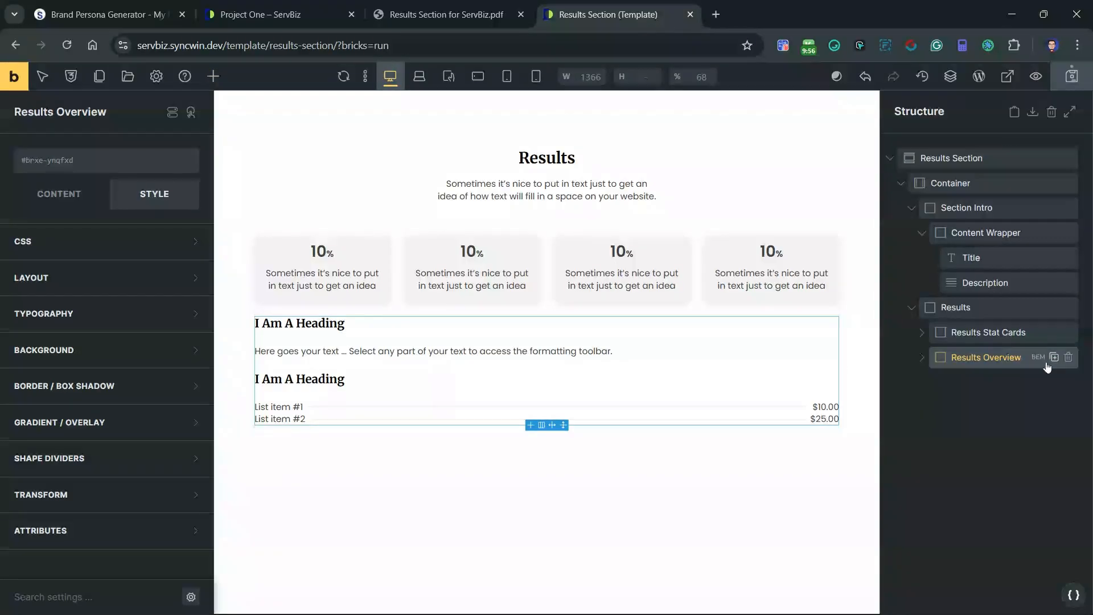
click(1051, 357)
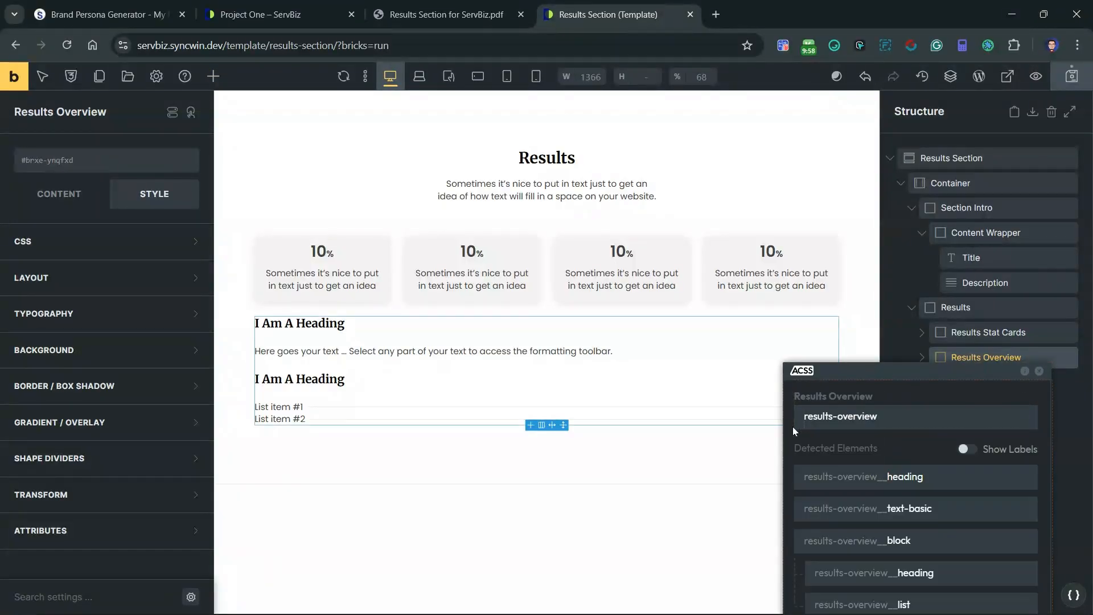
click(805, 415)
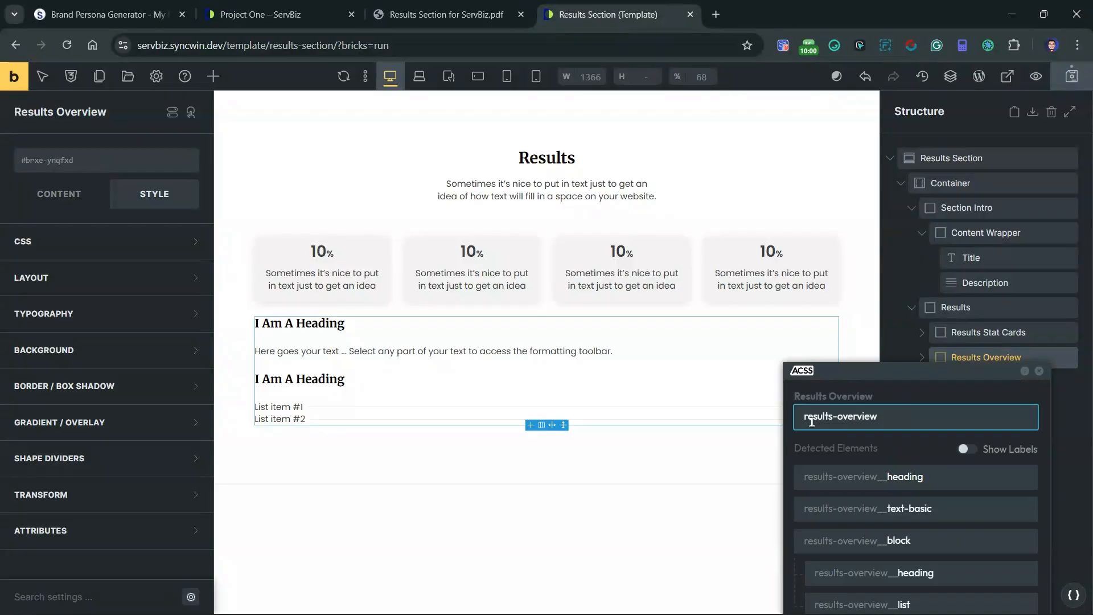
text(sw-sb-)
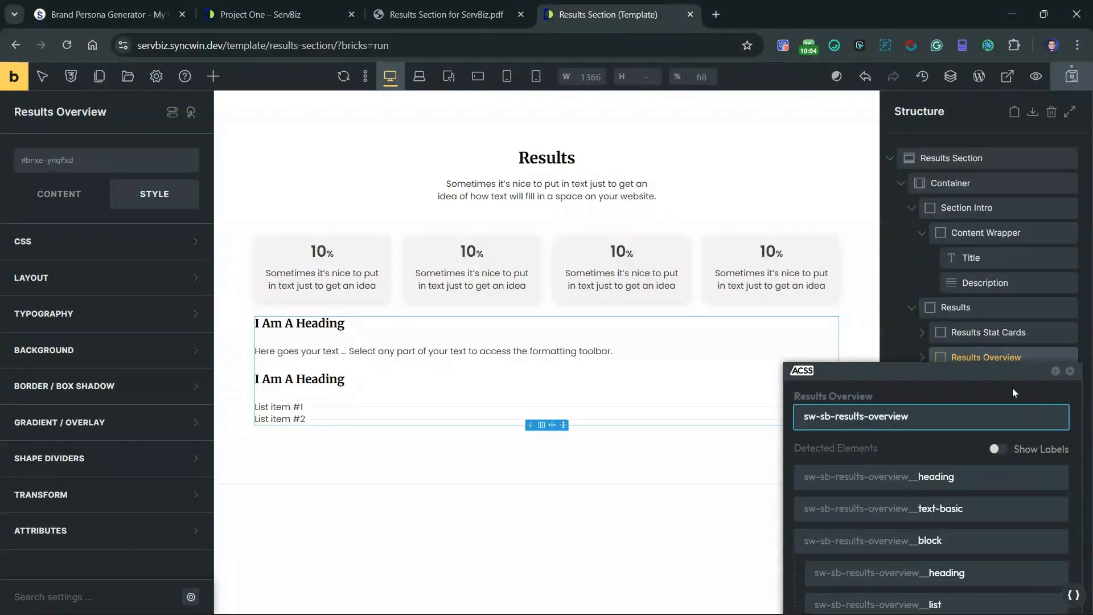
click(1069, 371)
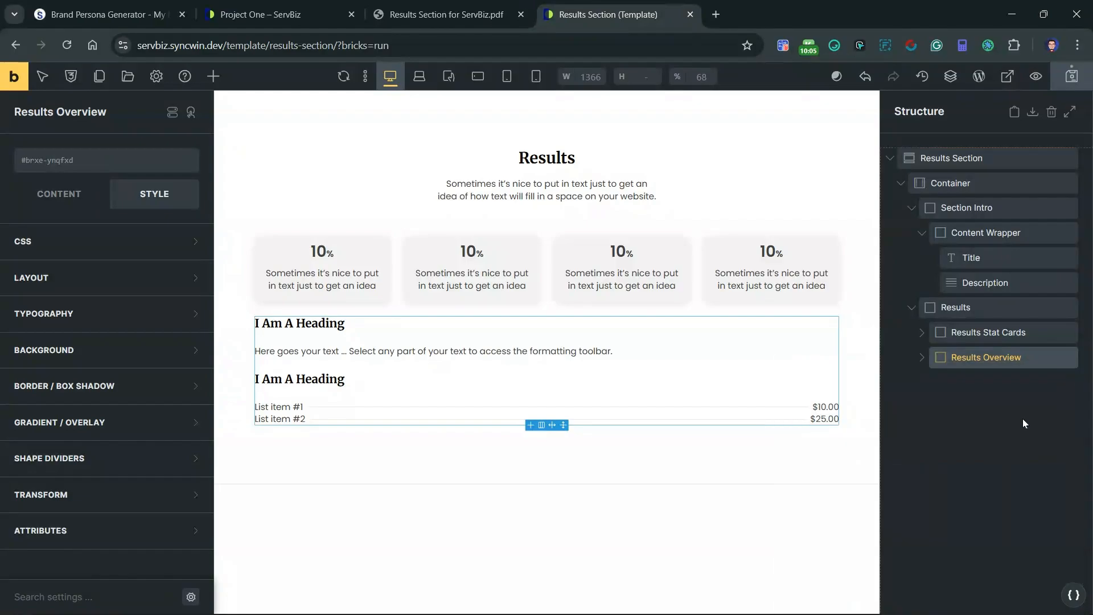
Step: Rename the Heading directly inside Results Overview "Title" and its Basic Text "Description"
click(922, 357)
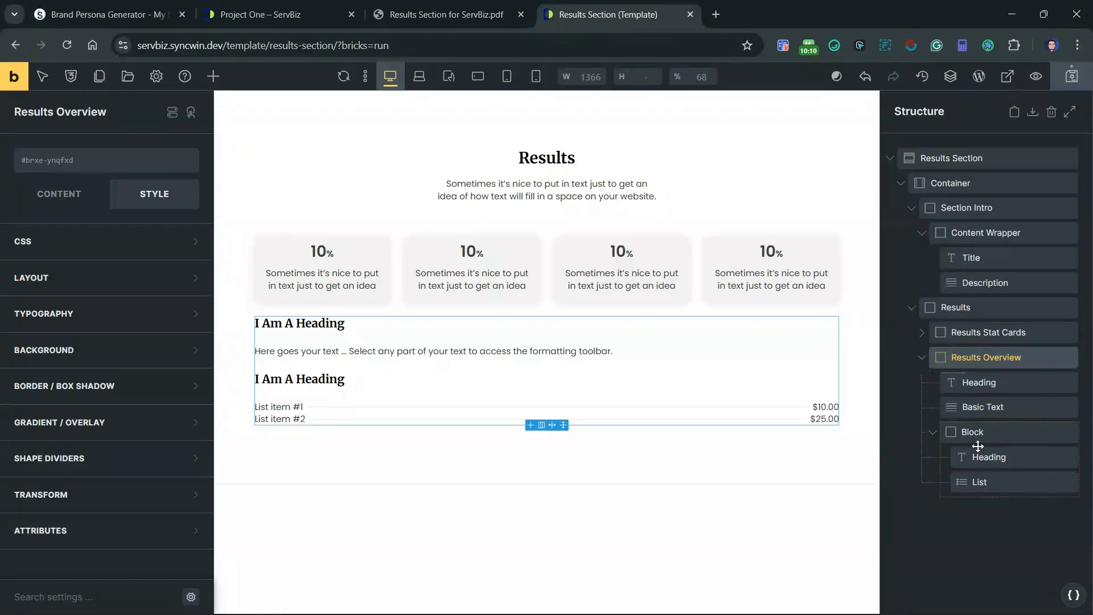
double_click(988, 382)
text(Title)
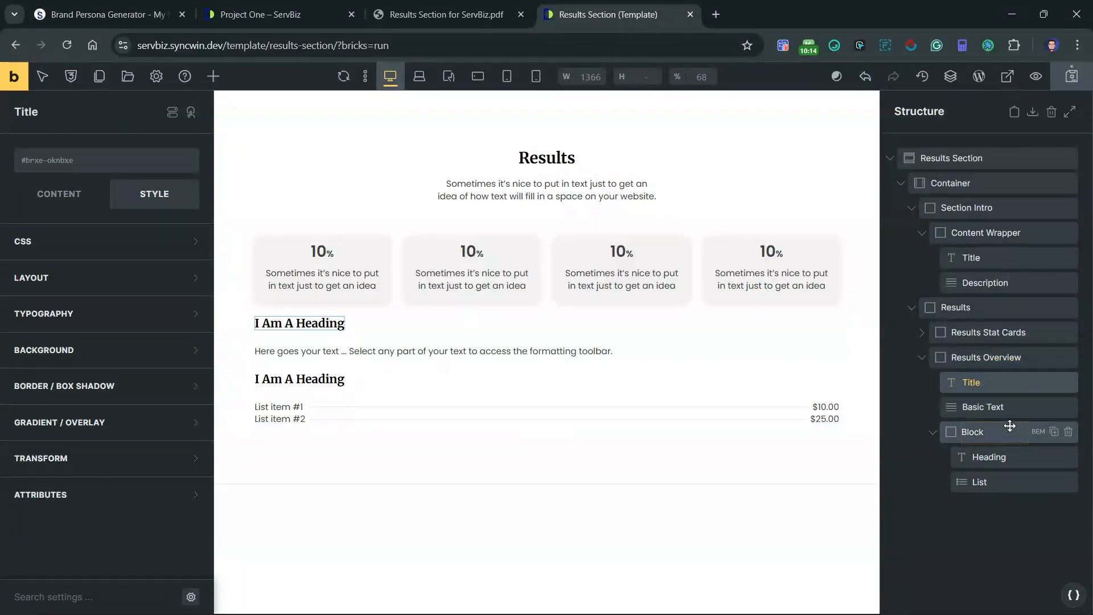
double_click(994, 408)
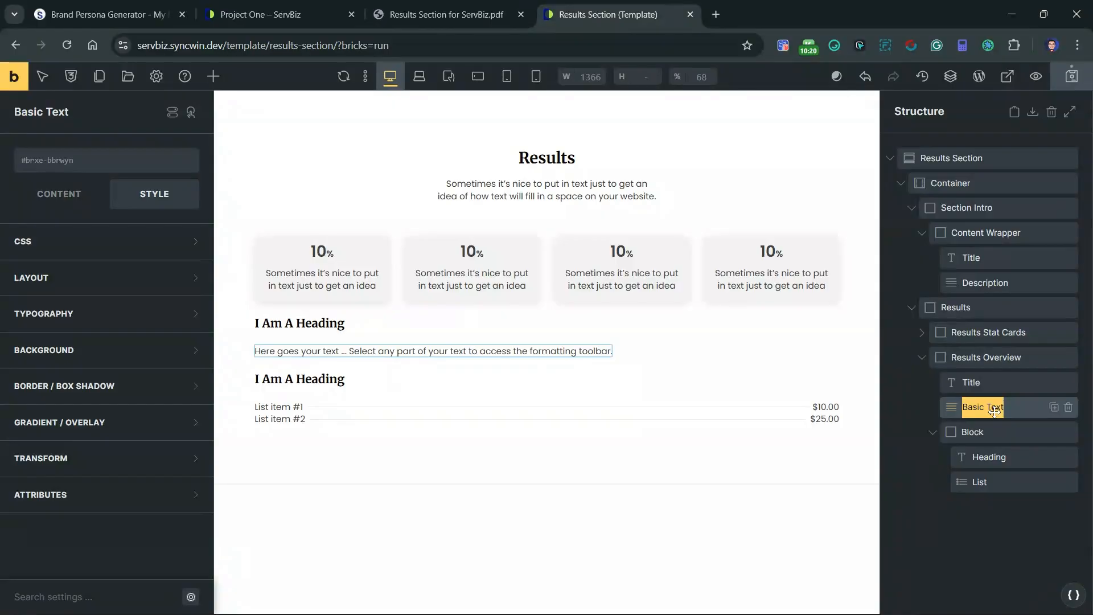
text(Descri)
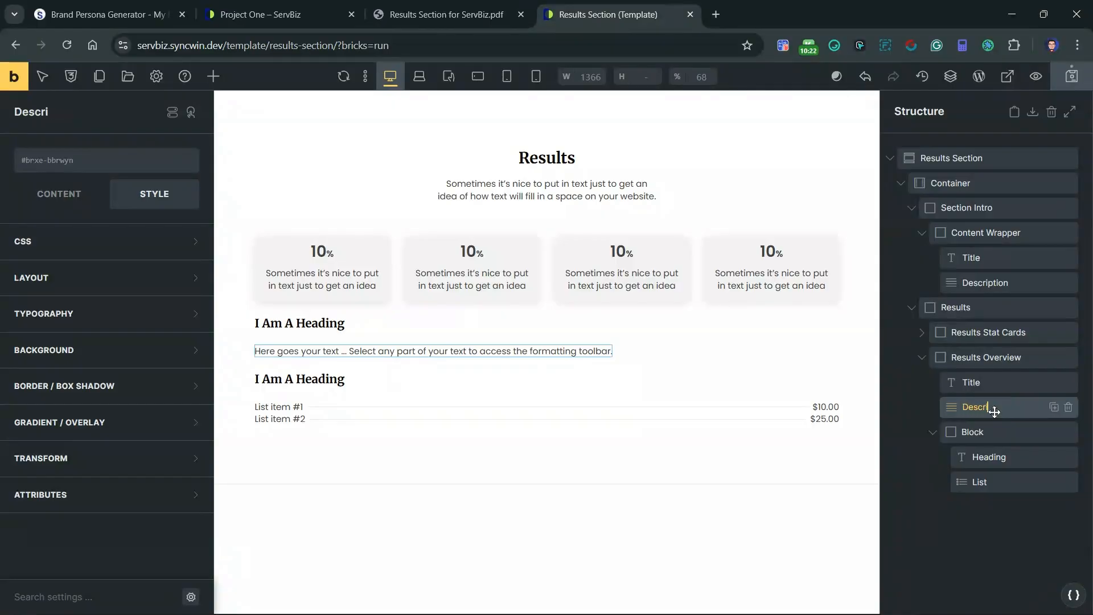
text(ption)
Step: Rename the Block inside Results Overview "Card" and its Heading "Title", and collapse the card in the structure
double_click(1000, 435)
text(Card)
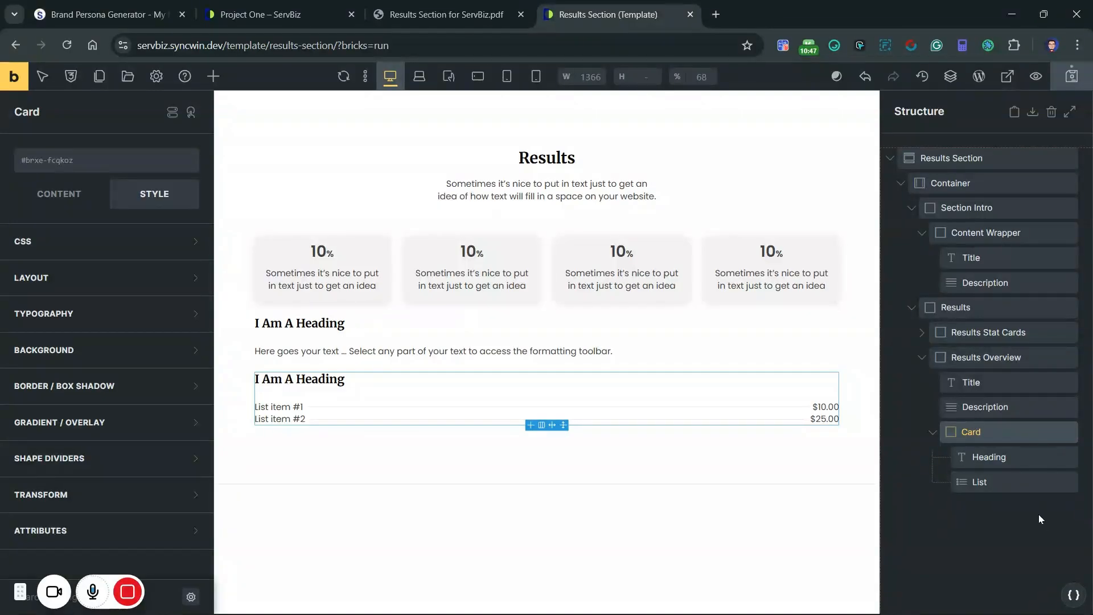
double_click(1001, 455)
text(Ti)
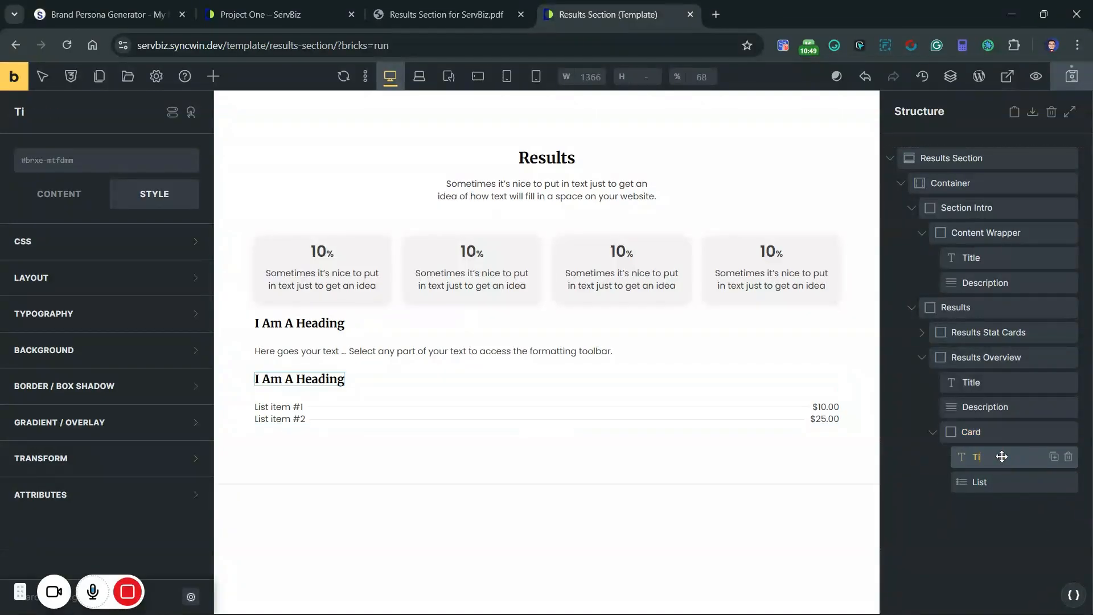
text(tle)
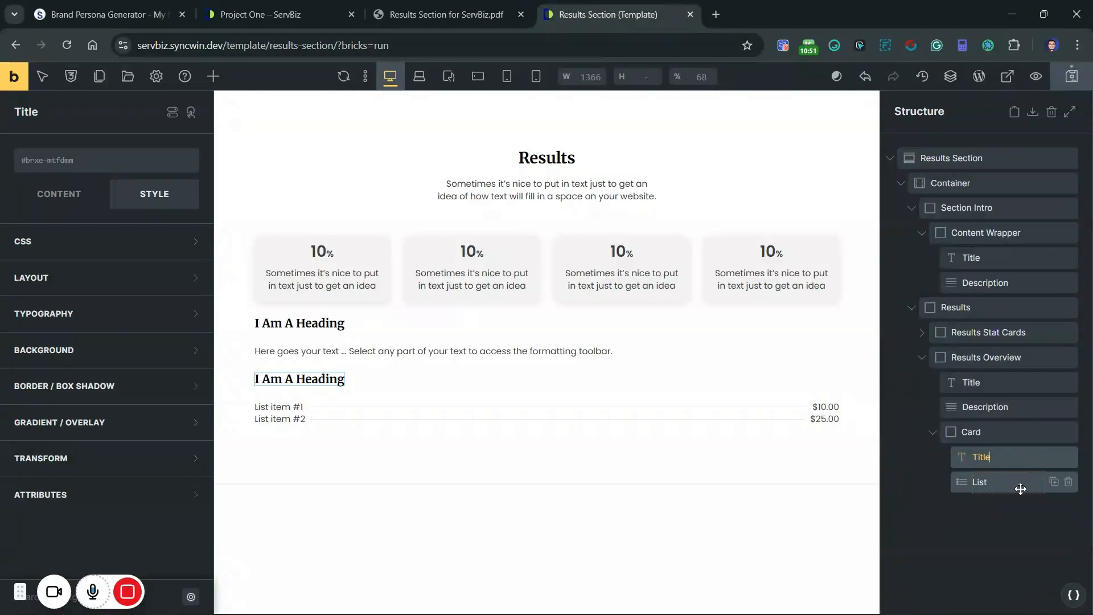
click(933, 434)
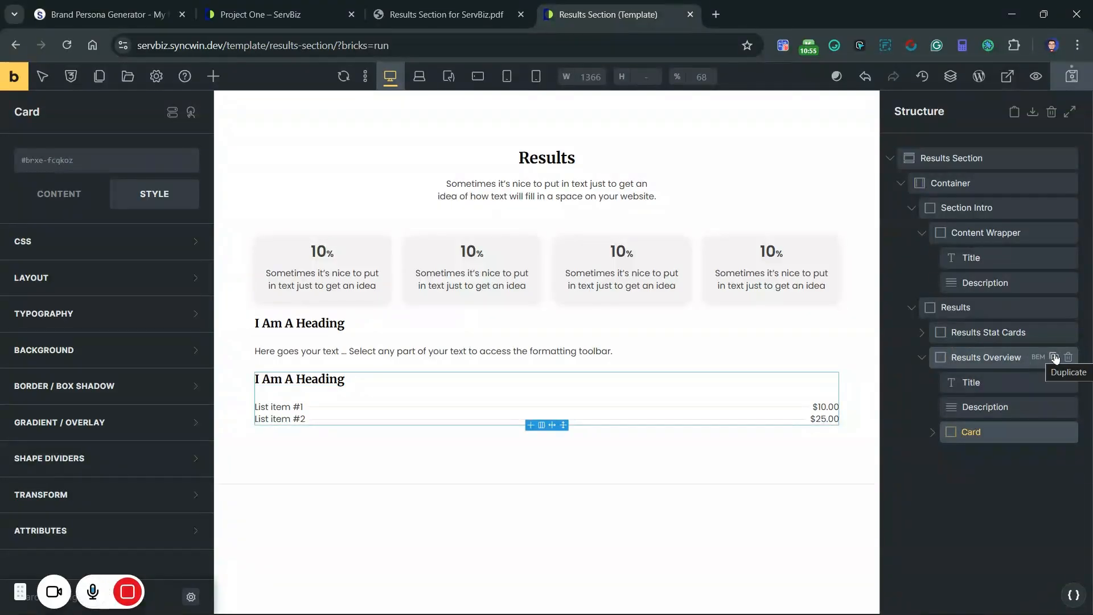
Step: Compare with the Impact Overview in the reference PDF and rename the Card "Info Card"
click(427, 7)
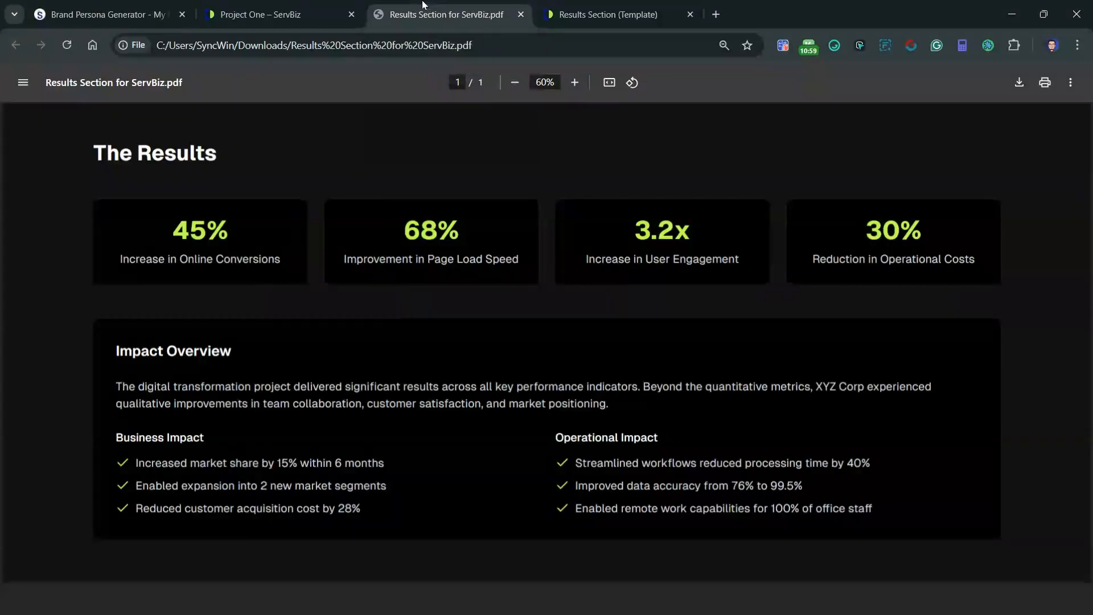
click(598, 13)
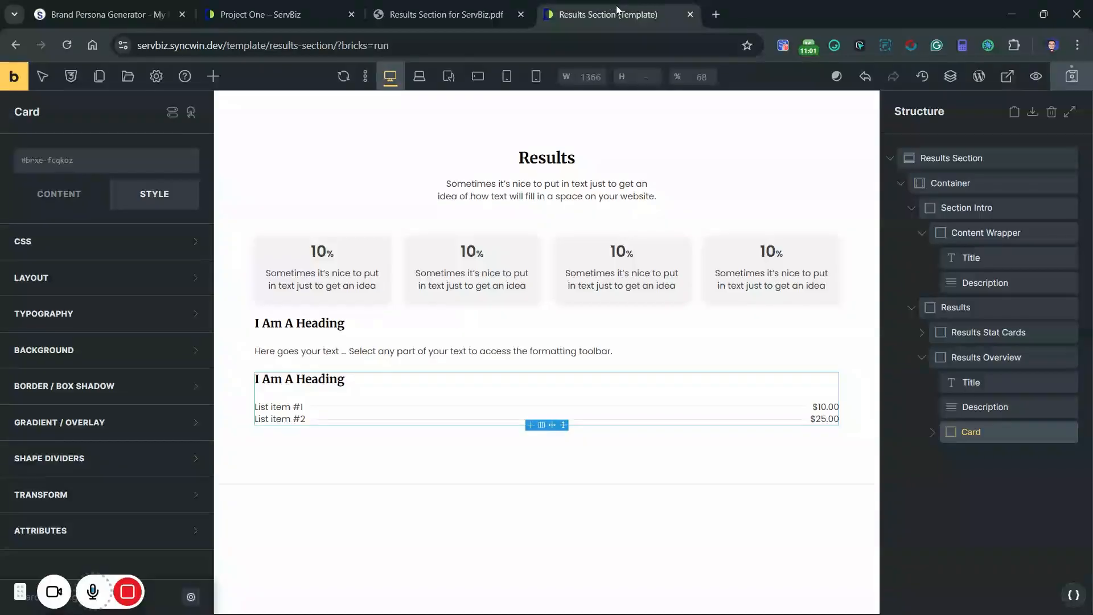
double_click(1003, 444)
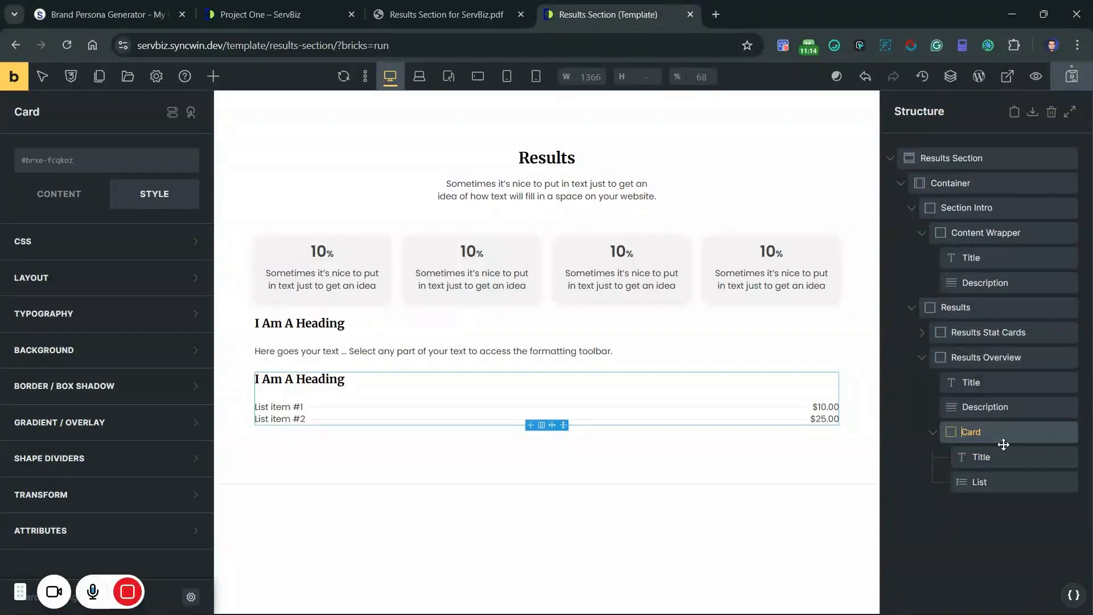
text(Info)
Step: Apply BEM classes to Results Overview with the block name "sw-sb-results-overview", excluding the info card and its title and list
click(1039, 361)
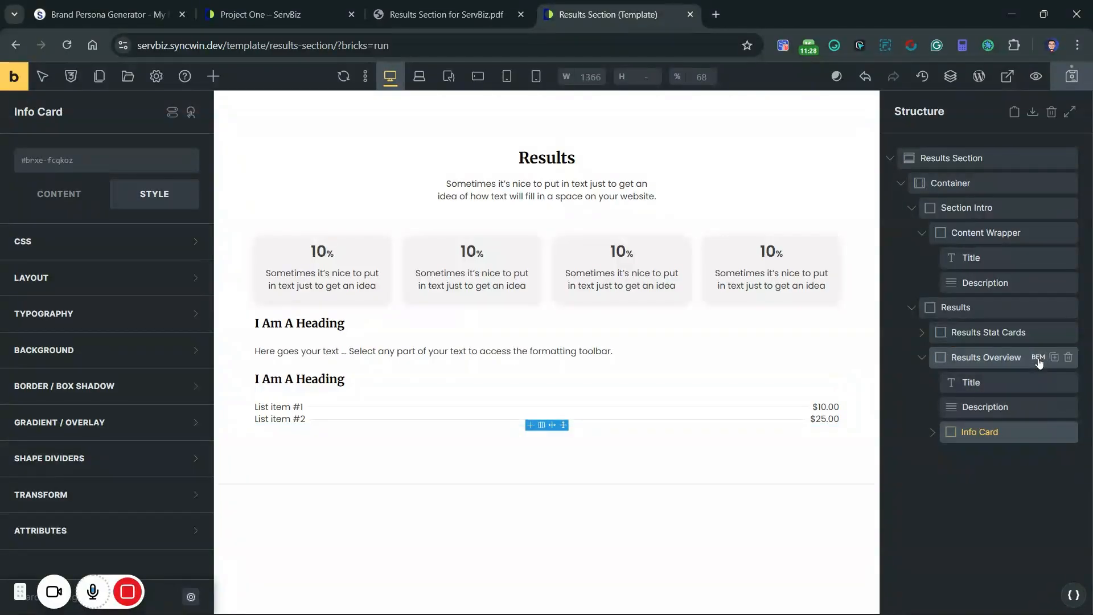
click(1038, 357)
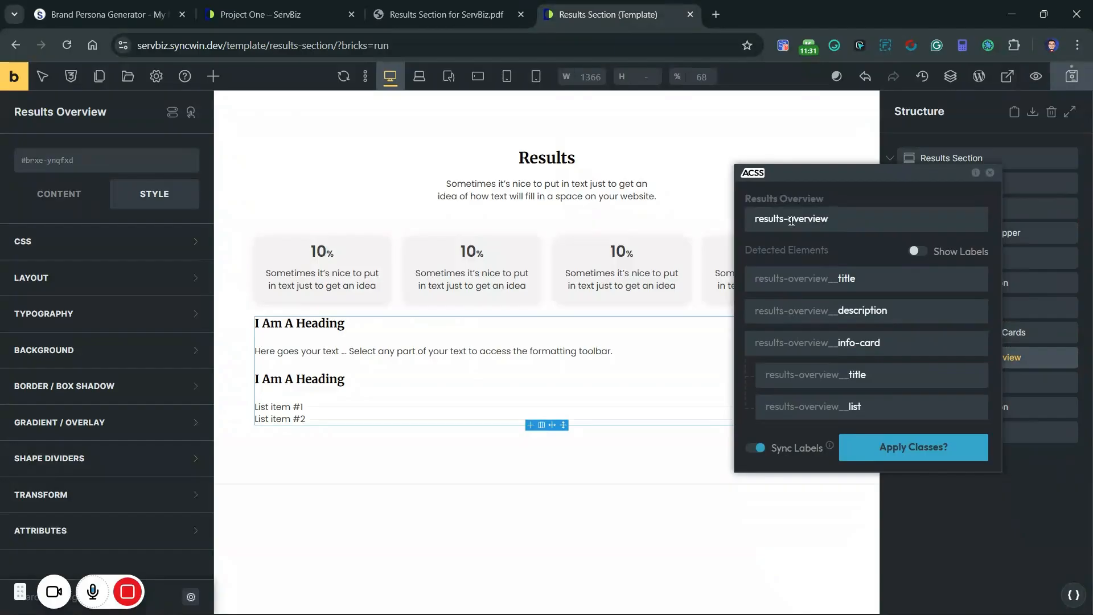
click(756, 221)
text(sw-sb-)
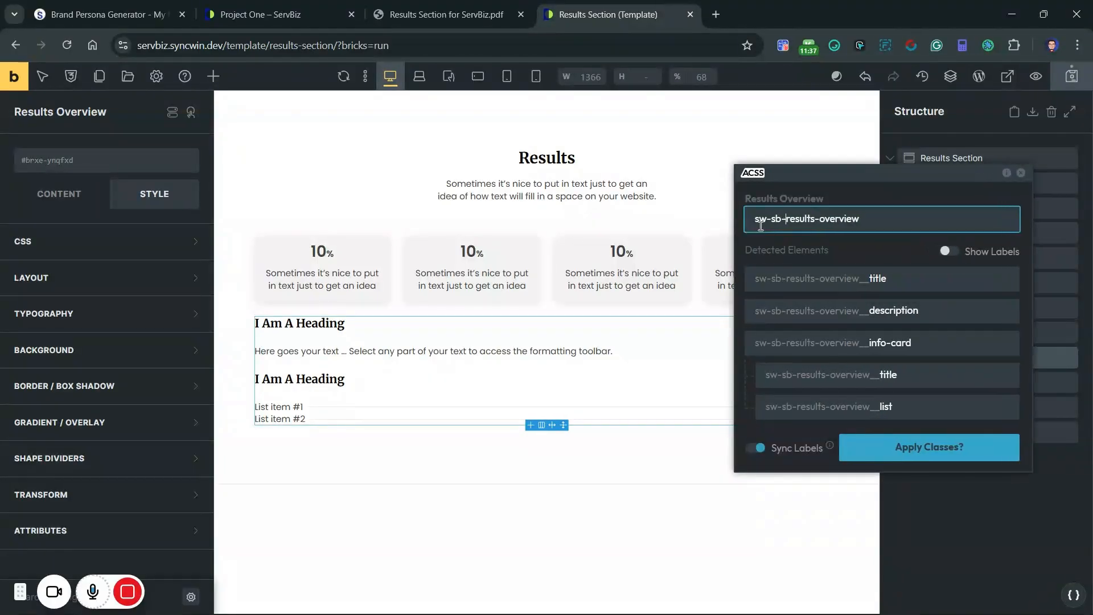
click(1011, 408)
click(1008, 380)
click(1009, 348)
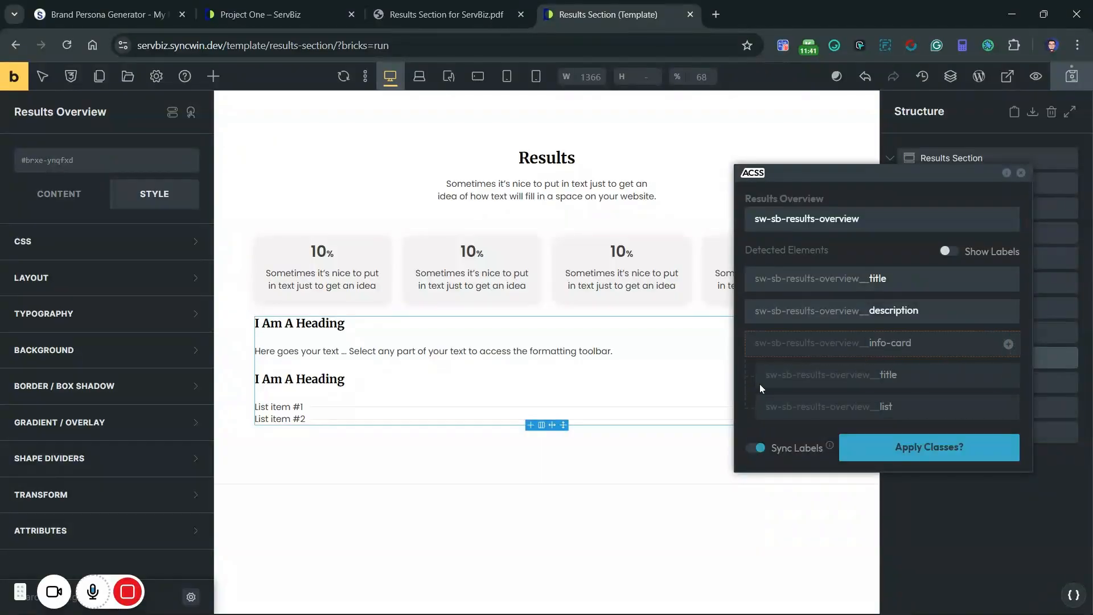
click(903, 448)
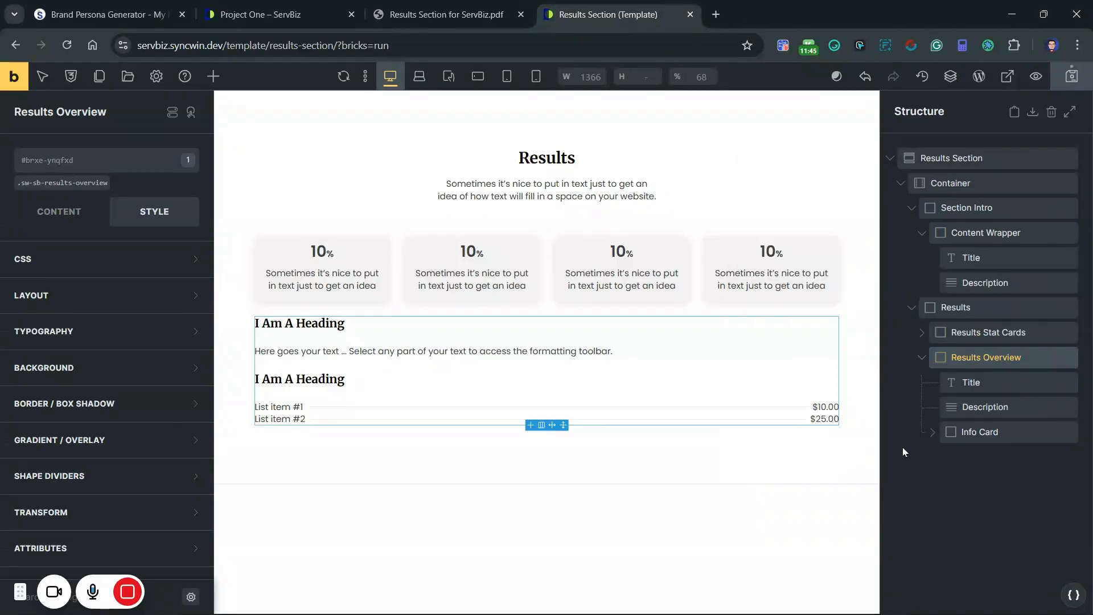
Step: Rename the Info Card inside Results Overview "Results Info Card"
click(967, 435)
double_click(970, 435)
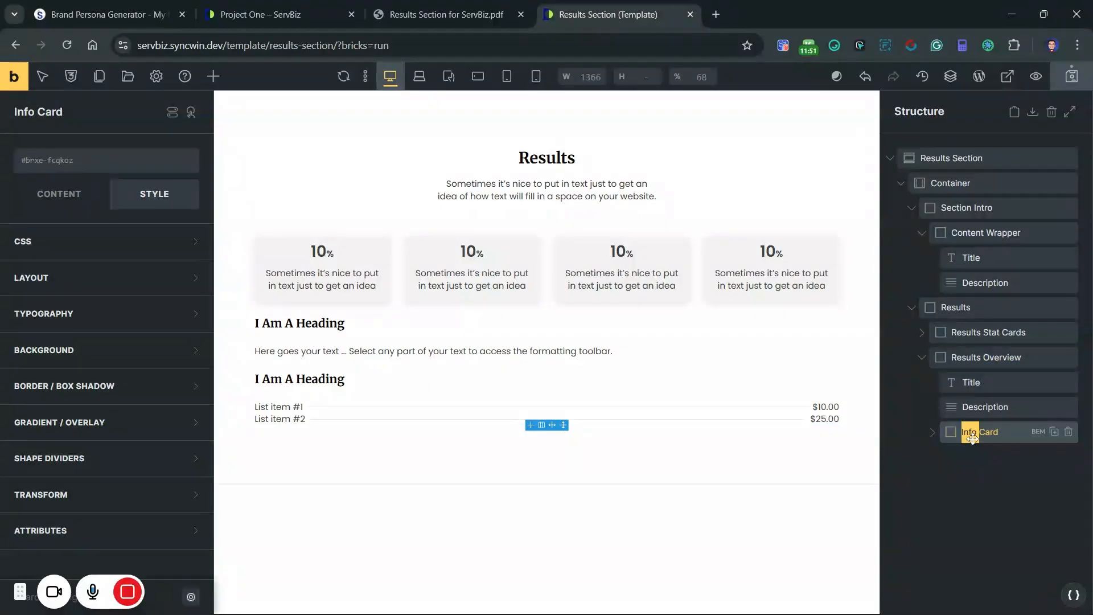
key(Home)
text(Results)
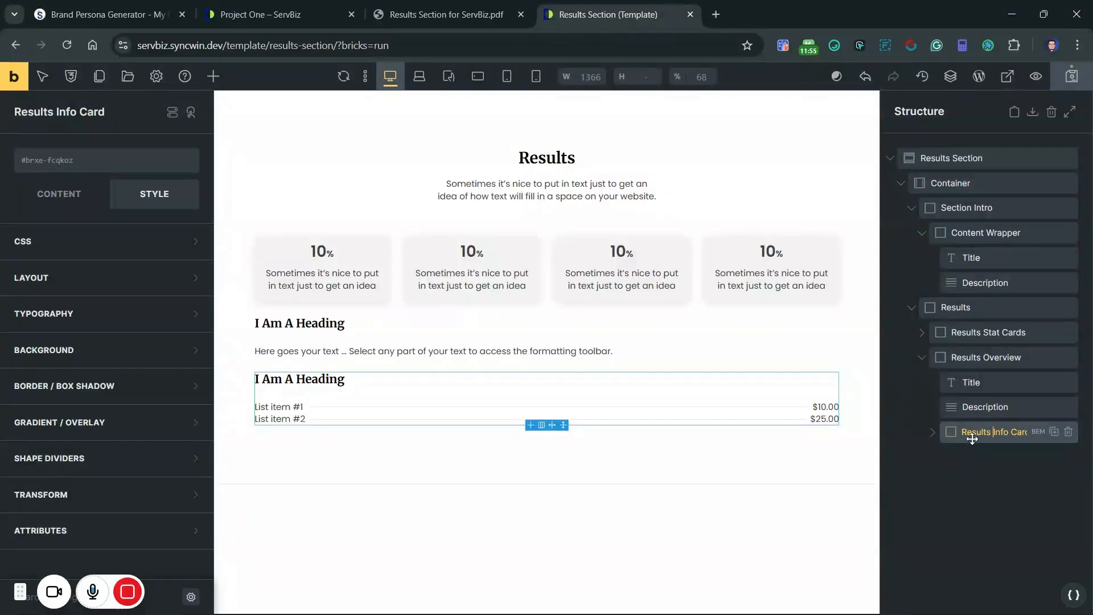
key(Return)
Step: Apply BEM classes to the Results Info Card, its title and its list with the block name "results-info-card" and synced labels
click(1039, 433)
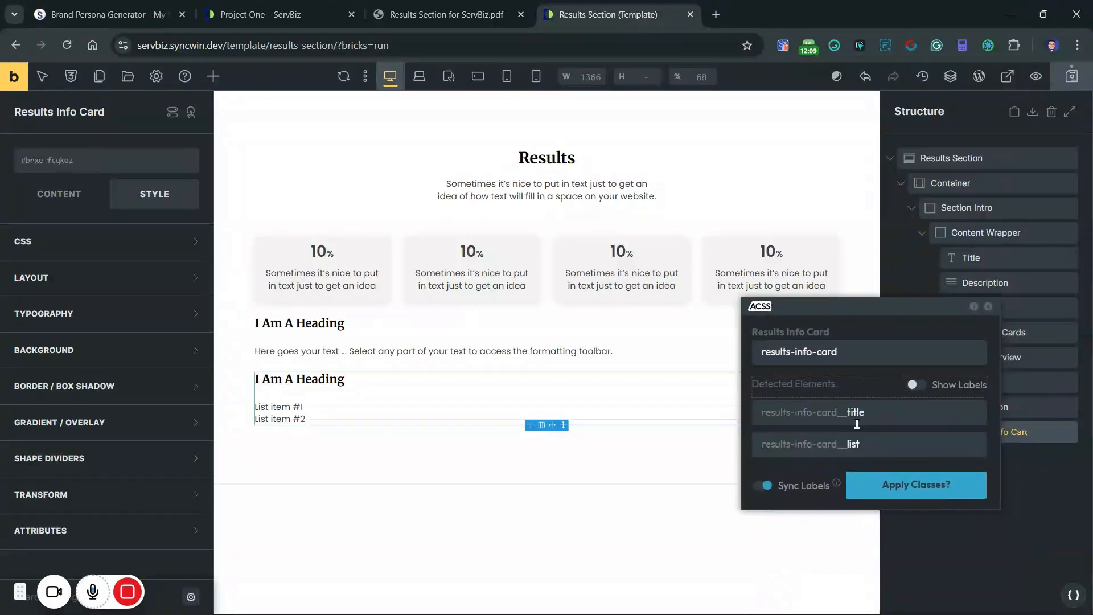
click(900, 484)
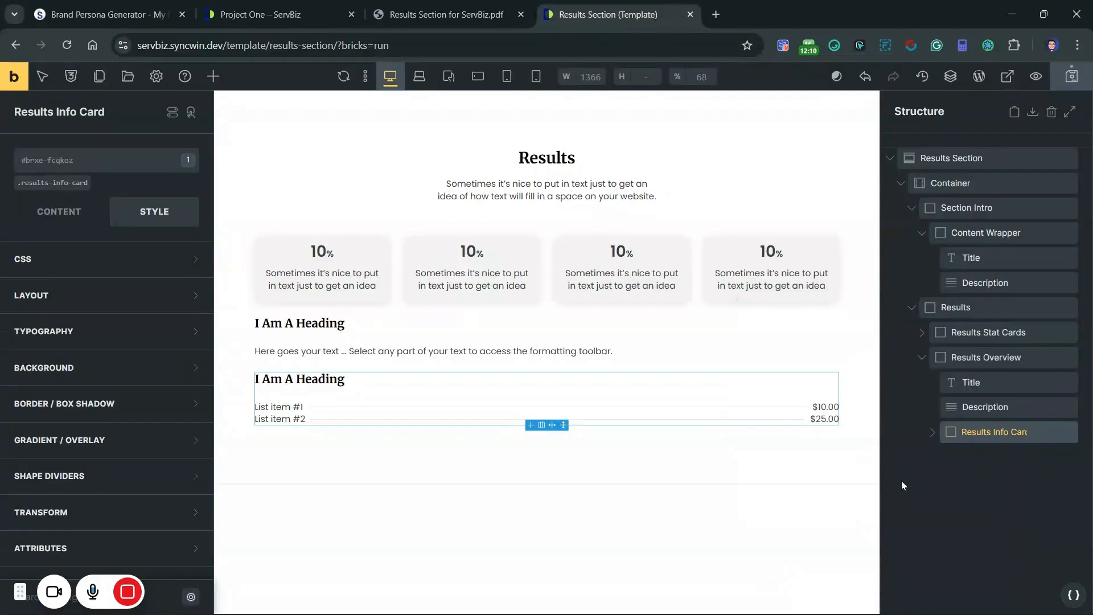
Step: Set the background color of the sw-sb-results-overview class to base-ultra-light from the ACSS Base palette
click(67, 368)
click(188, 402)
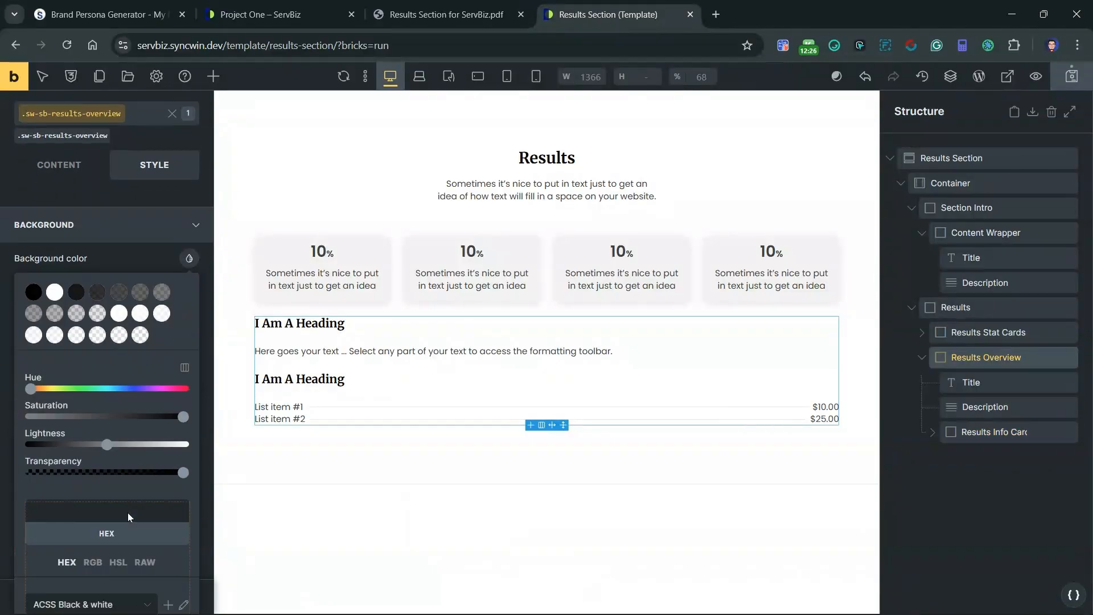
scroll(127, 512, down, 4)
click(85, 391)
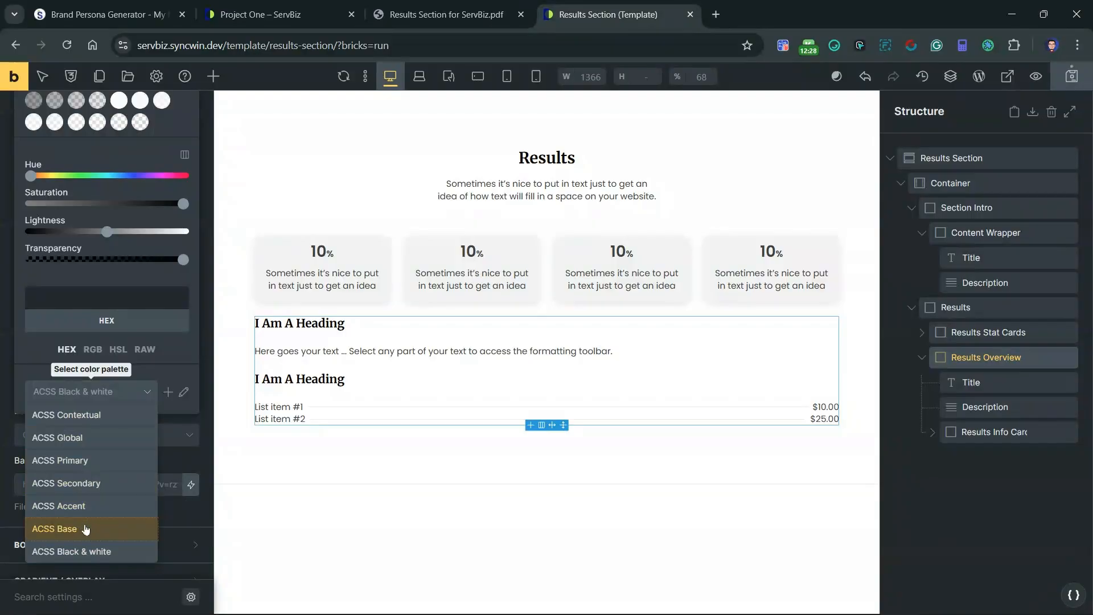
click(63, 527)
scroll(131, 342, up, 5)
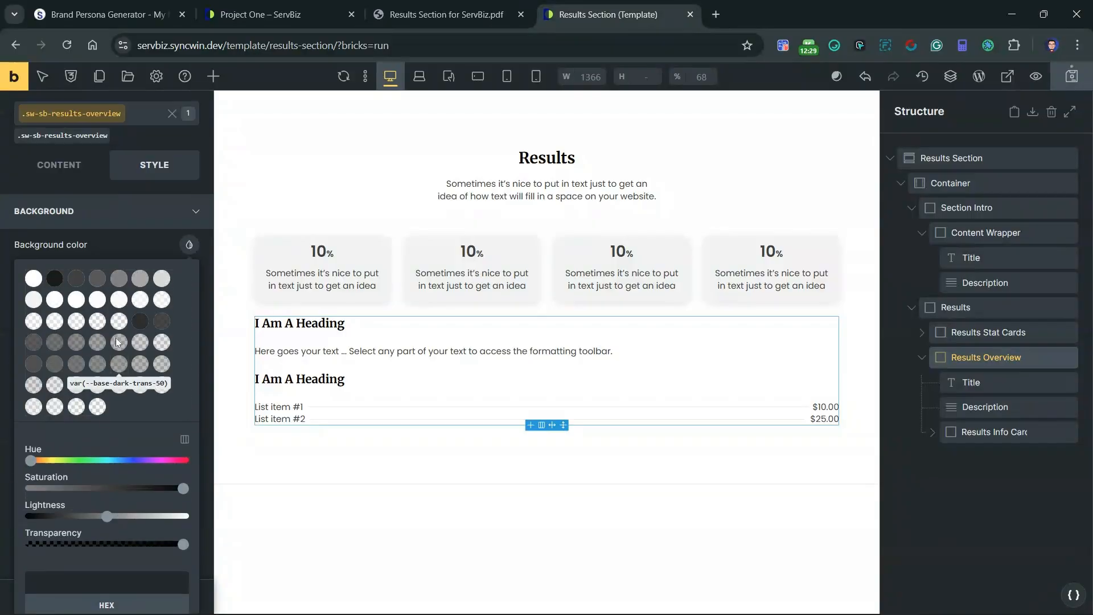
click(35, 301)
scroll(114, 341, up, 2)
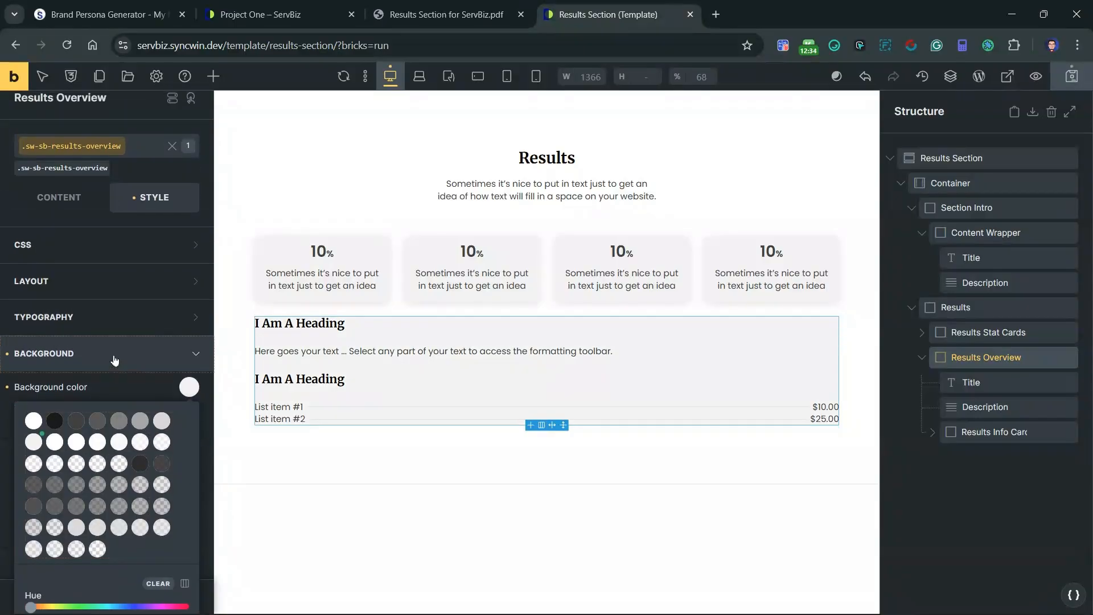
click(114, 361)
Step: Set the padding of the sw-sb-results-overview class to var(--space-m) on all four sides
click(101, 401)
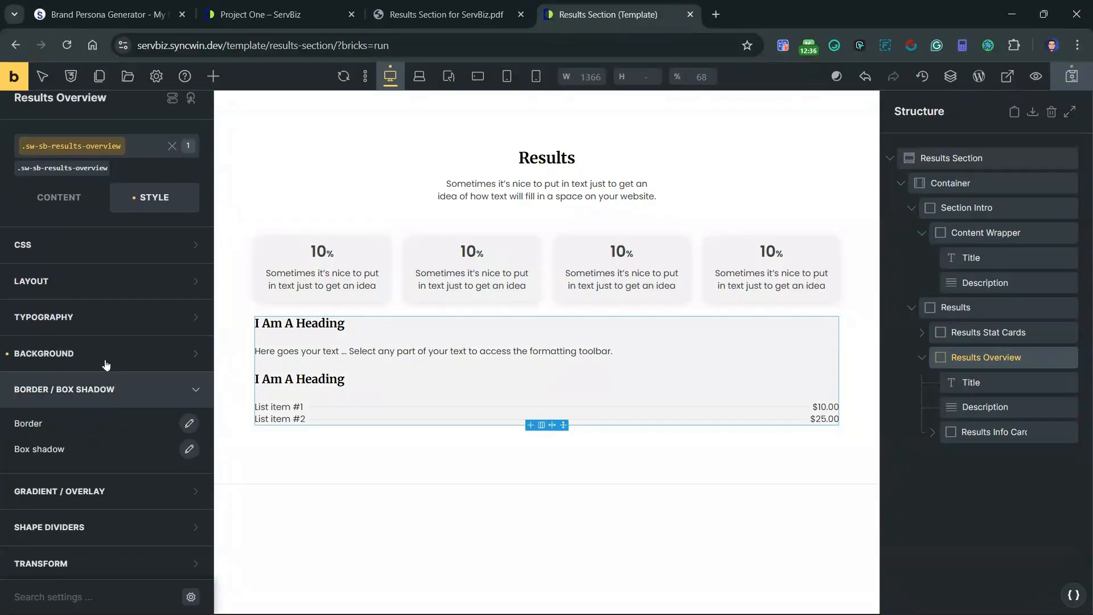
click(90, 290)
scroll(114, 410, down, 3)
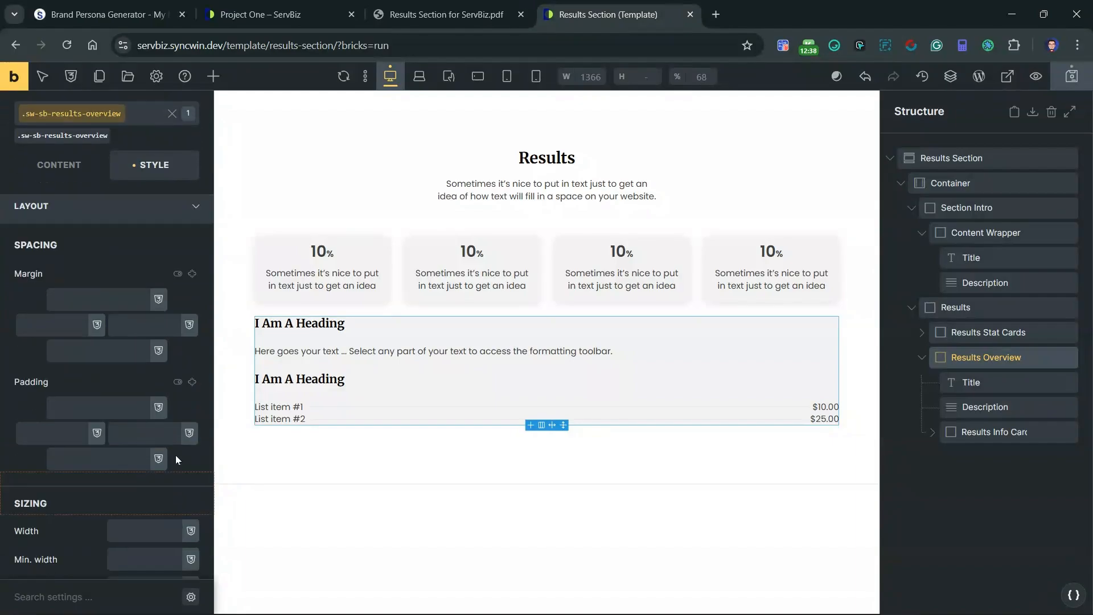
click(189, 313)
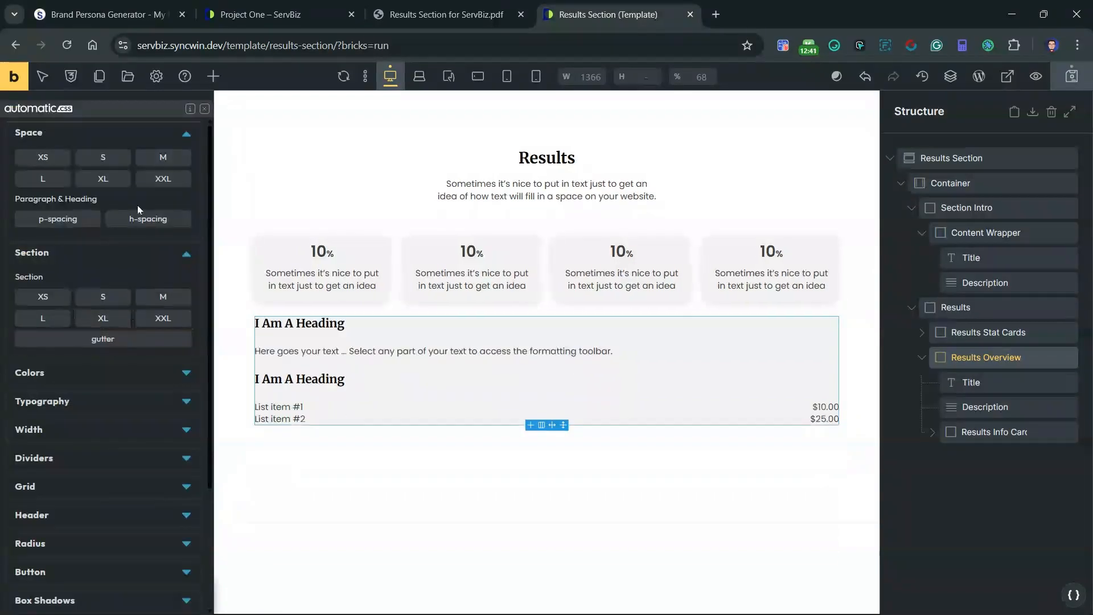
click(172, 162)
click(173, 162)
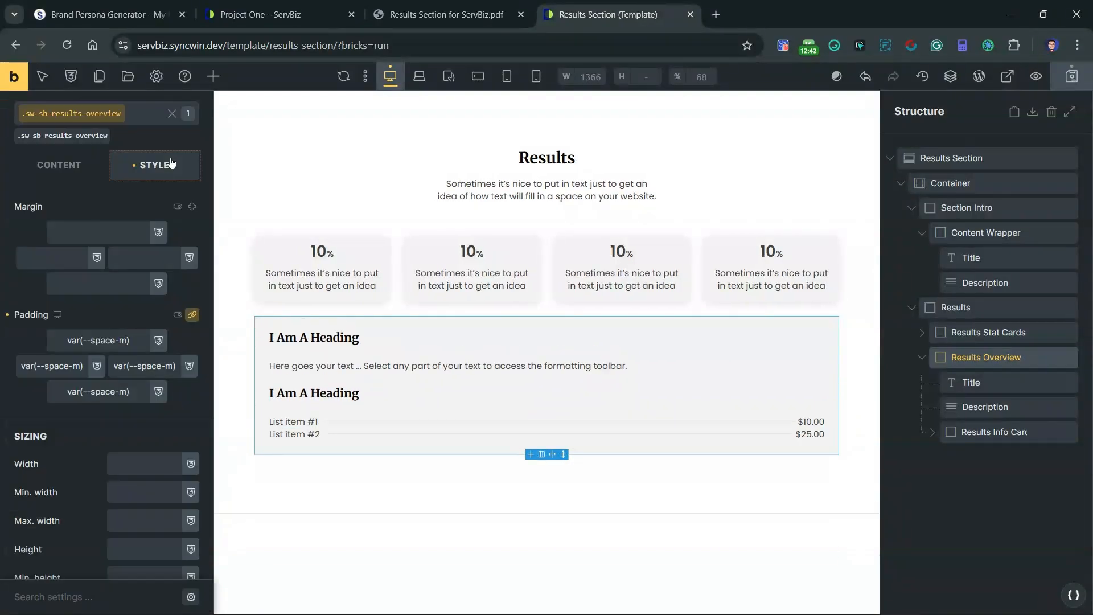
scroll(132, 427, up, 5)
click(65, 298)
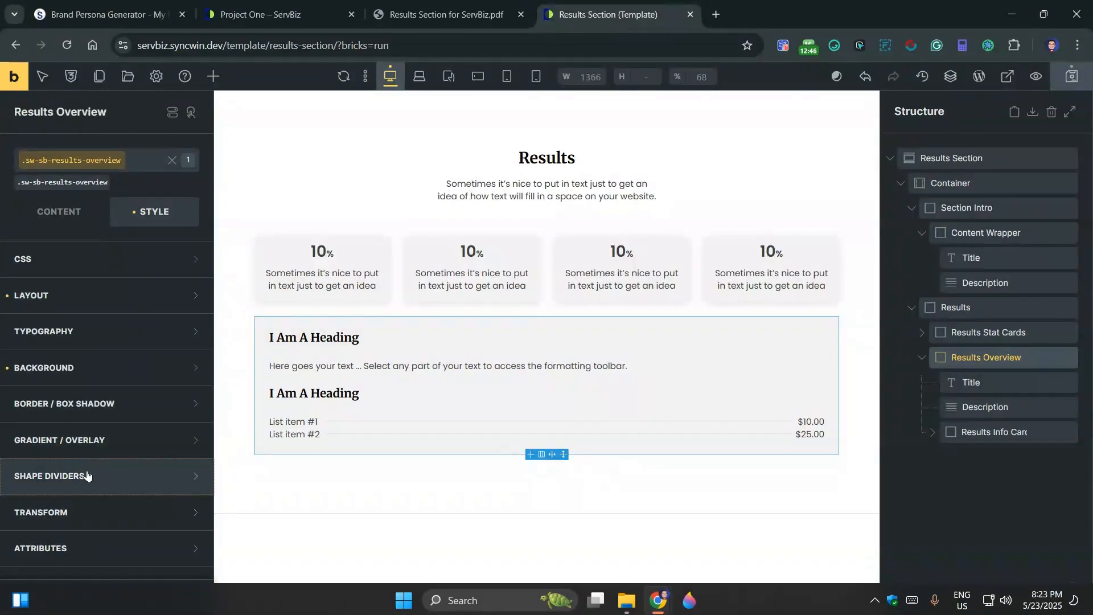
Step: Round all four linked corners of Results Overview with the radius-l variable as border radius
click(79, 404)
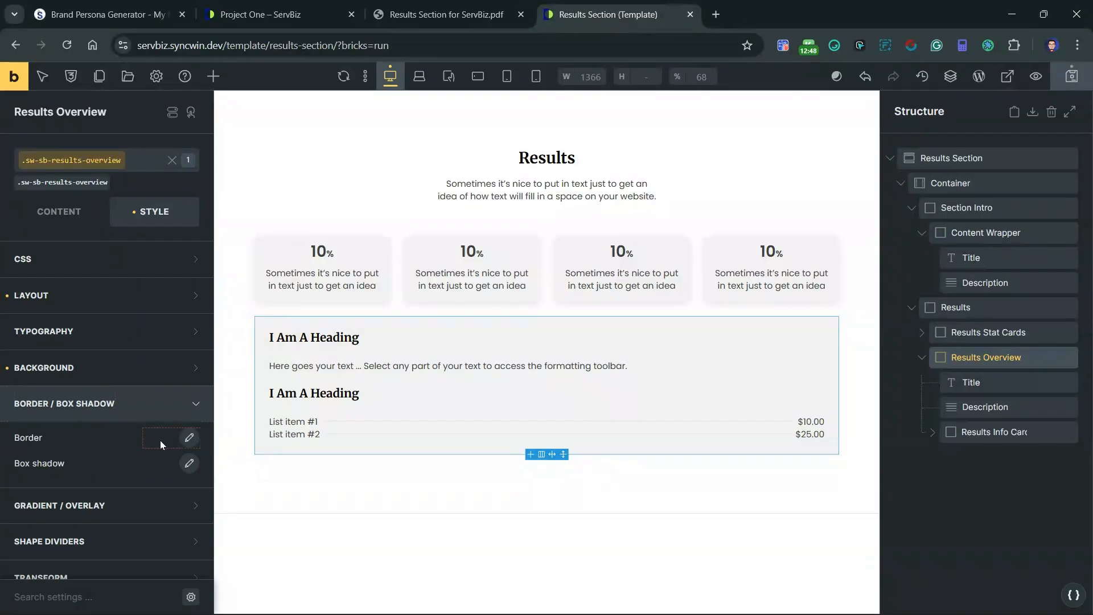
click(189, 437)
scroll(186, 461, down, 3)
click(176, 498)
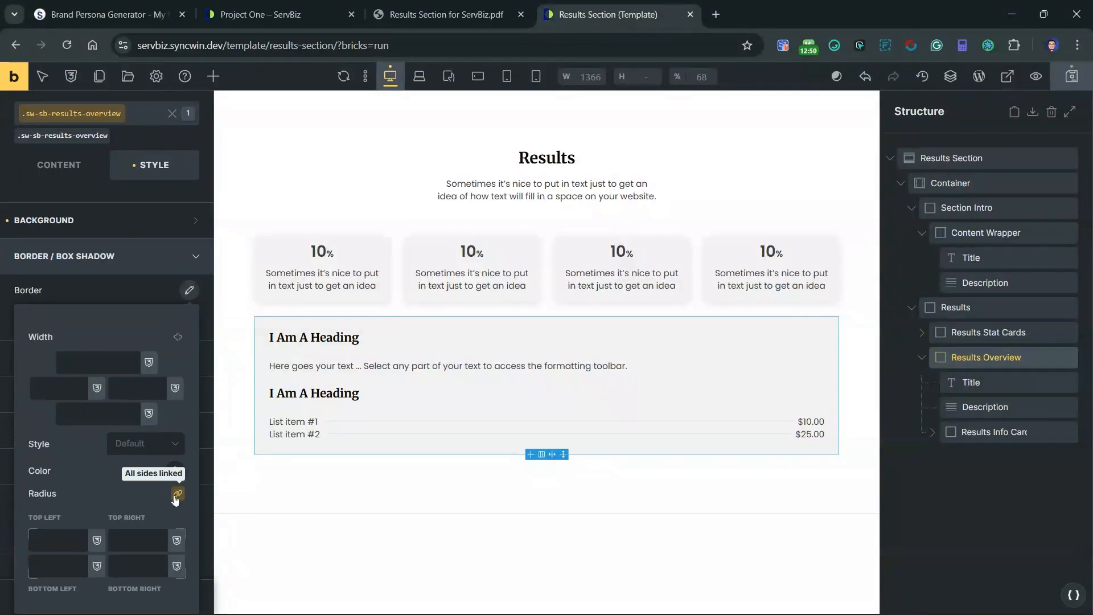
right_click(60, 541)
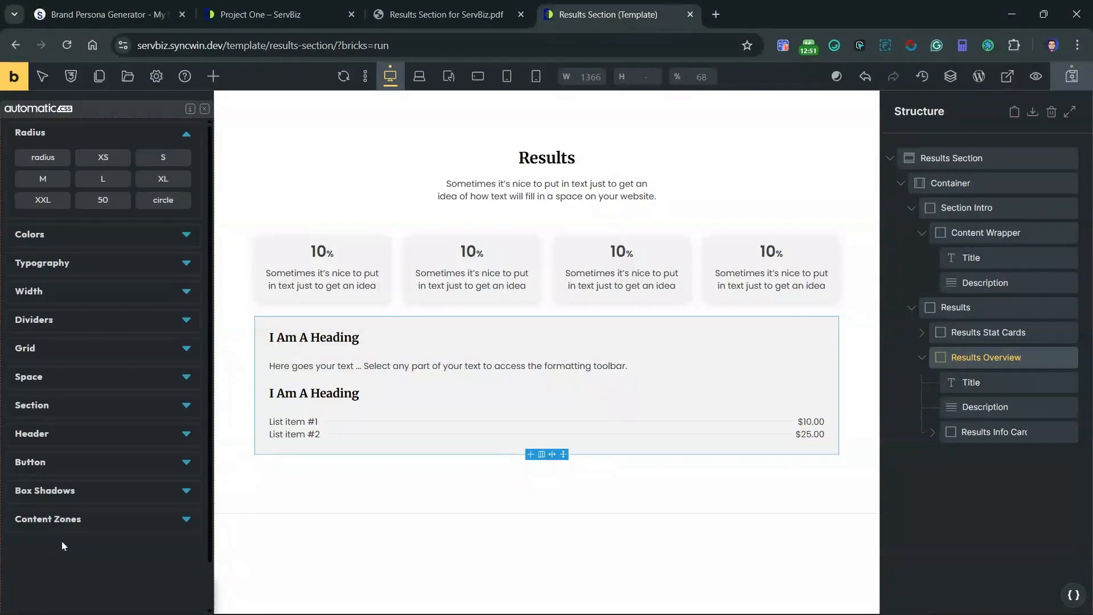
click(98, 182)
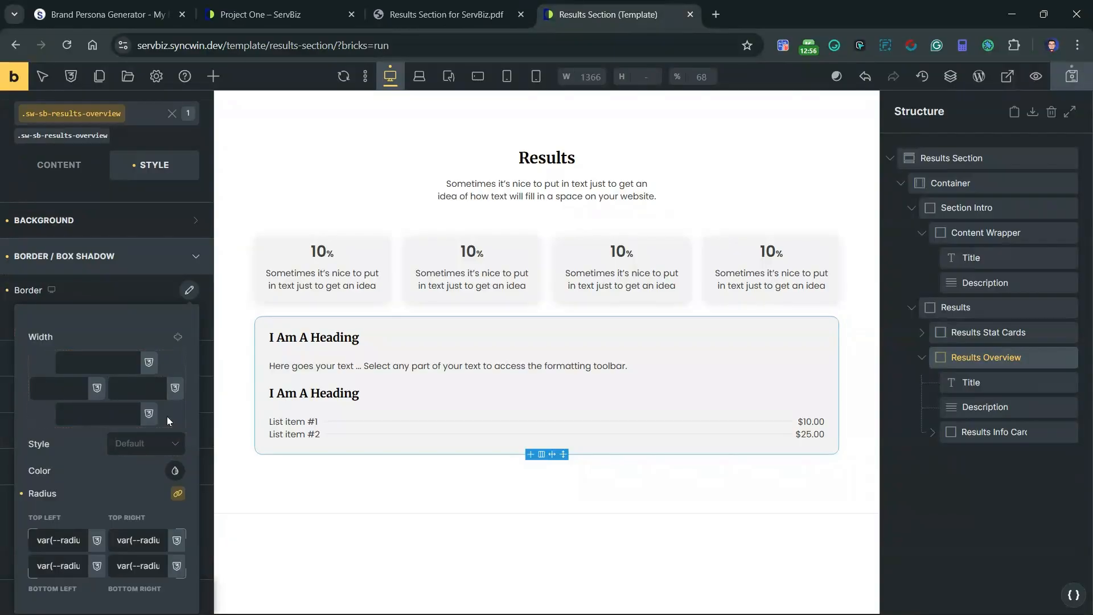
click(188, 292)
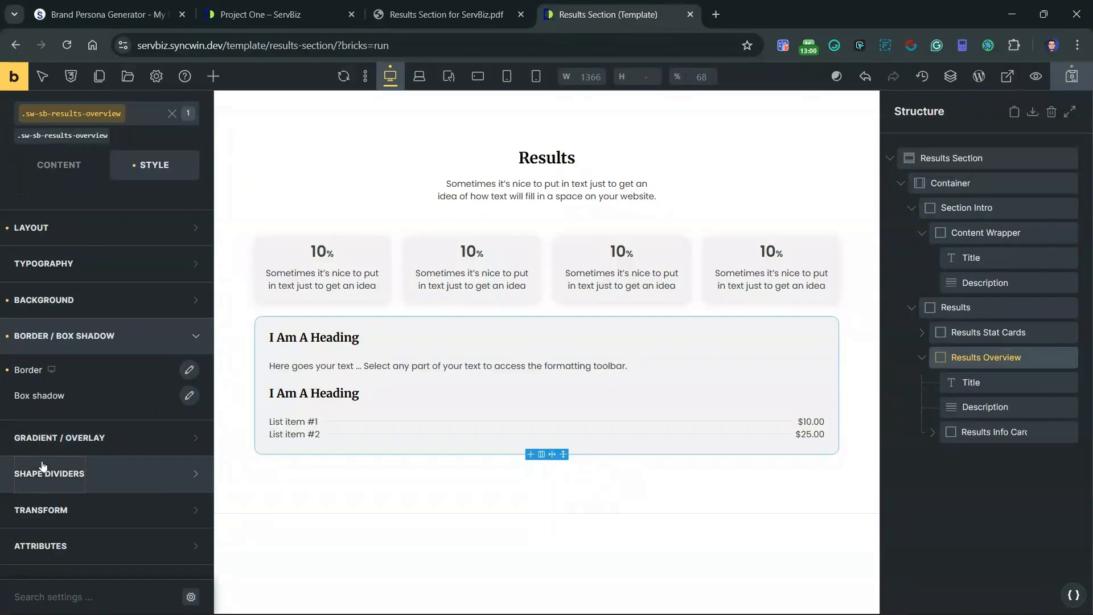
Step: Set the row gap of Results Overview to var(--space-m)
scroll(45, 444, up, 2)
click(54, 216)
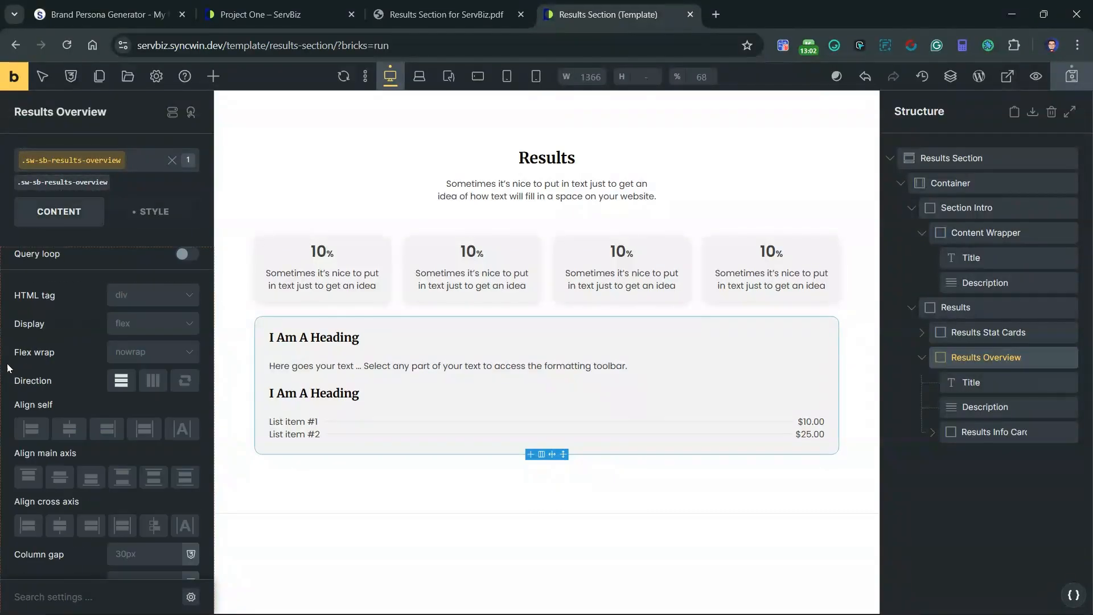
scroll(61, 443, down, 3)
right_click(144, 429)
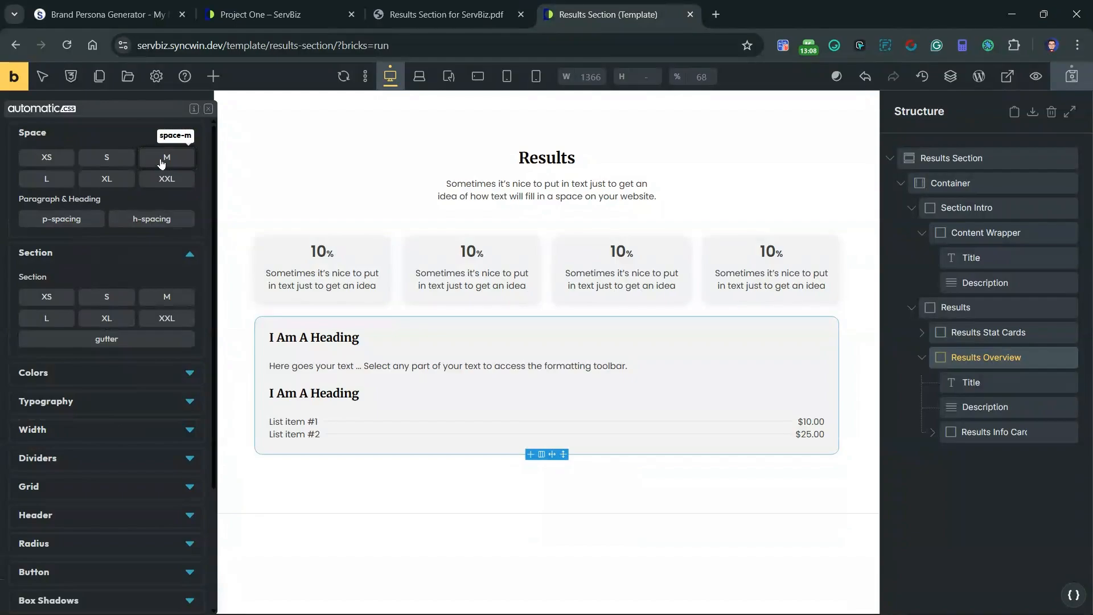
click(162, 162)
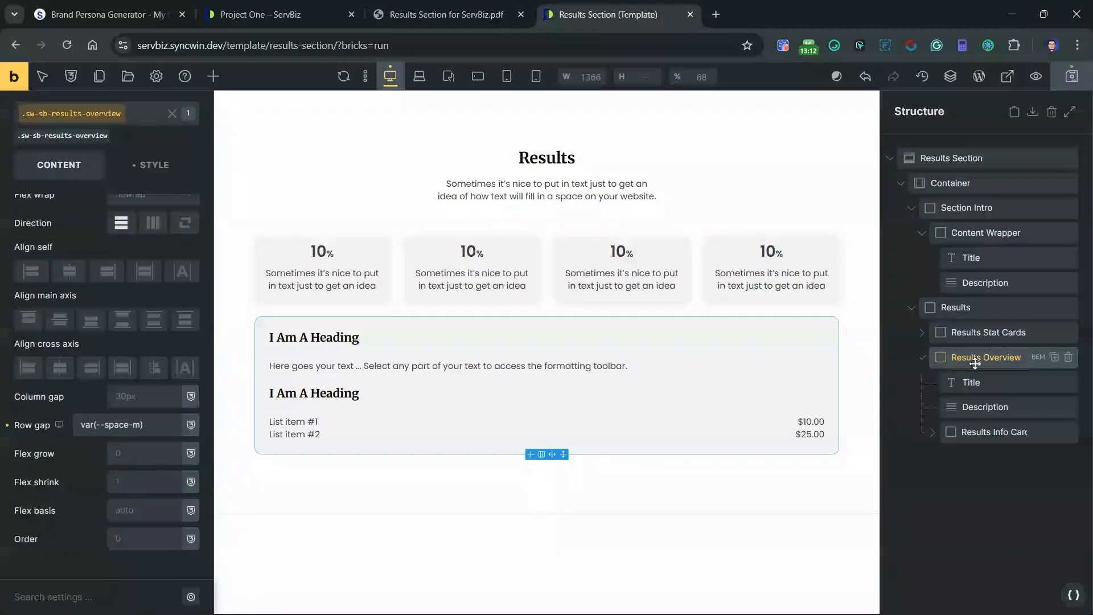
Step: Wrap the Results Overview title and description together in a block and name that block "Content Wrapper"
click(995, 384)
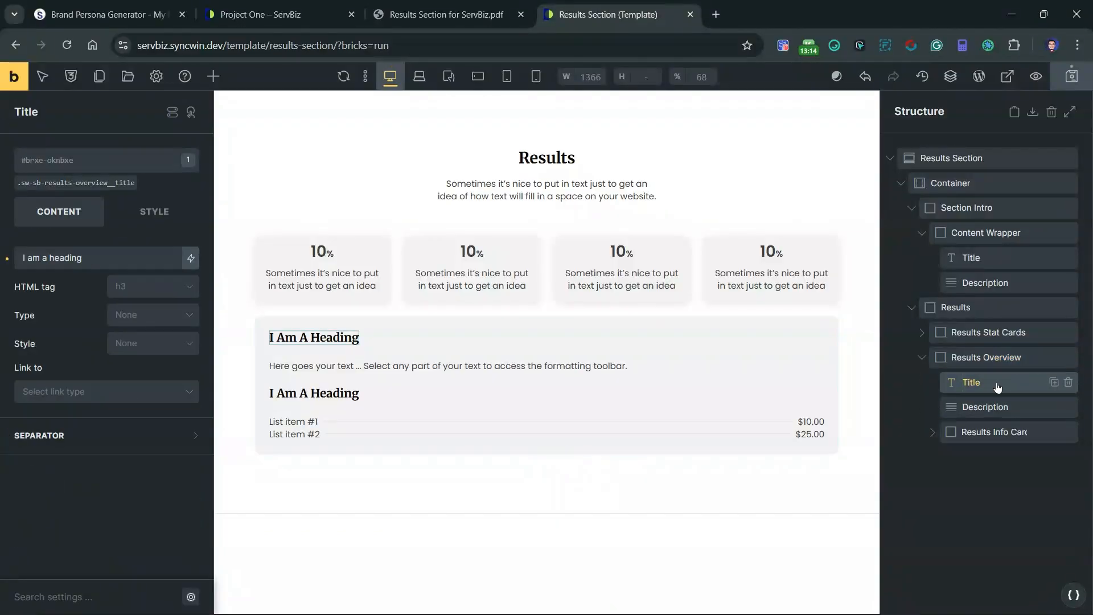
right_click(994, 389)
click(969, 499)
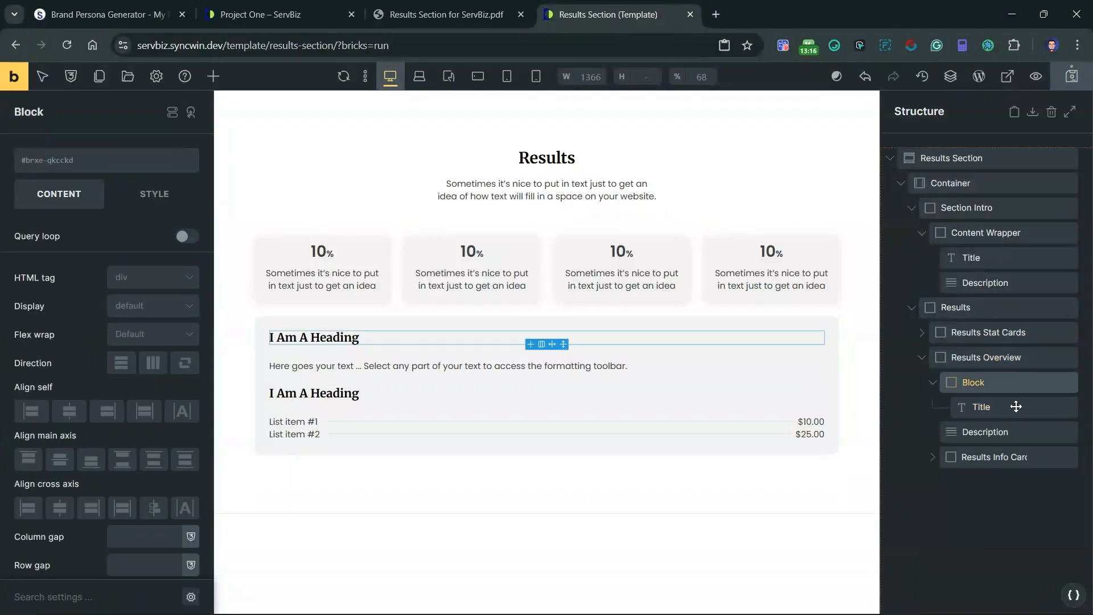
drag(995, 428, 992, 419)
click(988, 383)
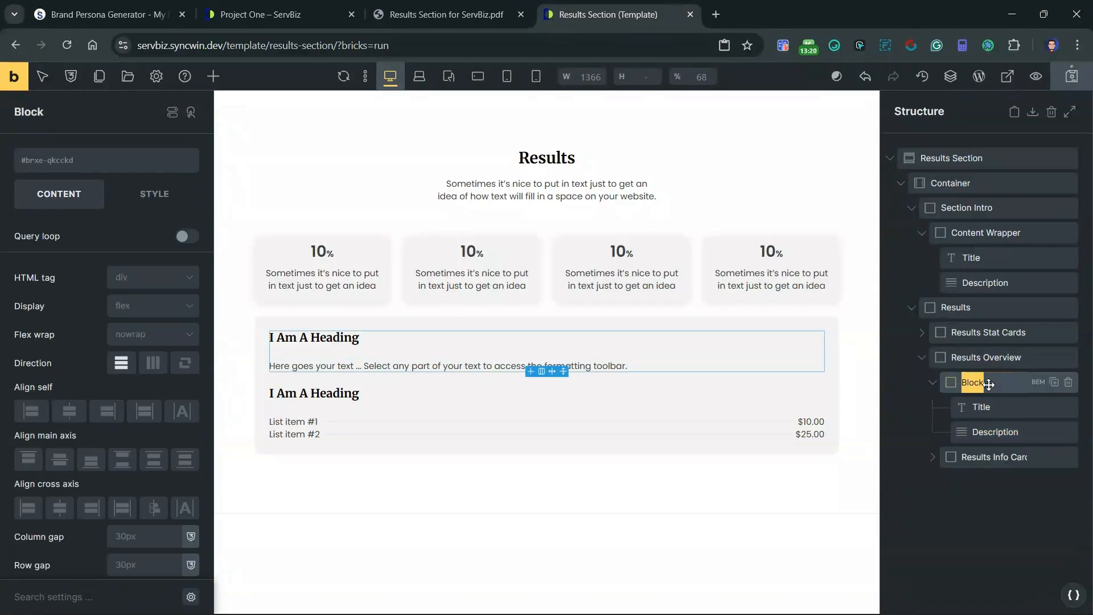
text(Content Wrapper)
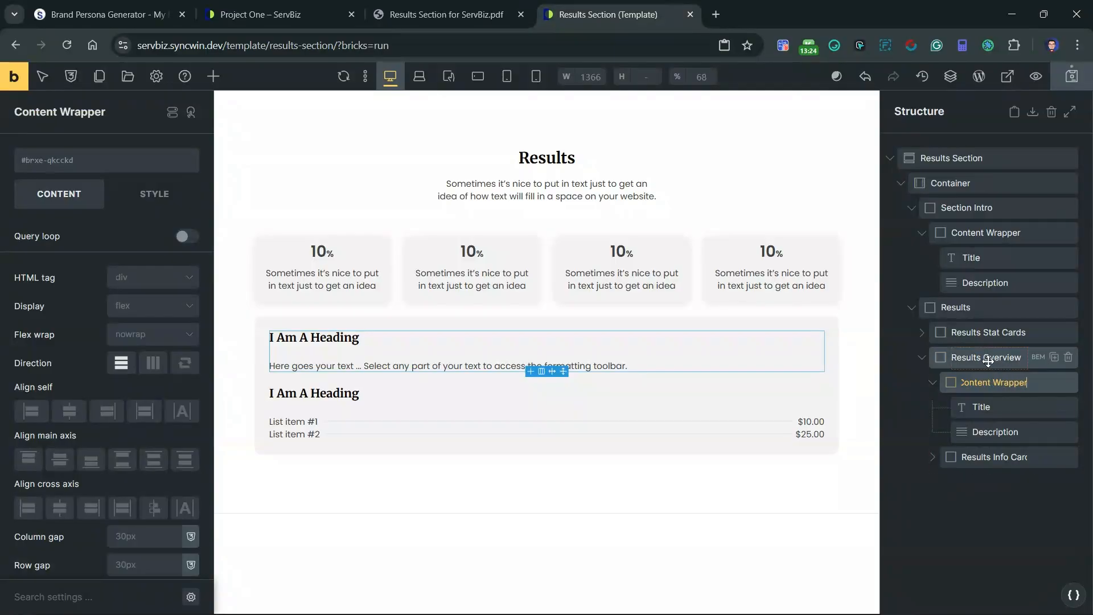
key(Return)
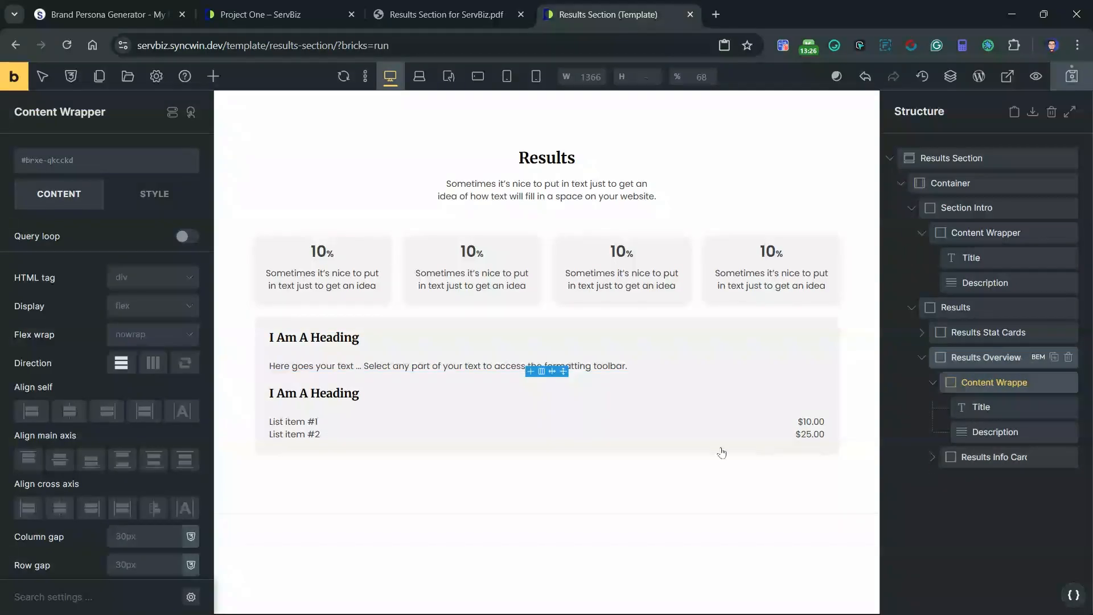
Step: Update the BEM classes of Results Overview to include the content wrapper as sw-sb-results-overview__content-wrapper, leaving the info card elements excluded
click(677, 446)
key(alt+b)
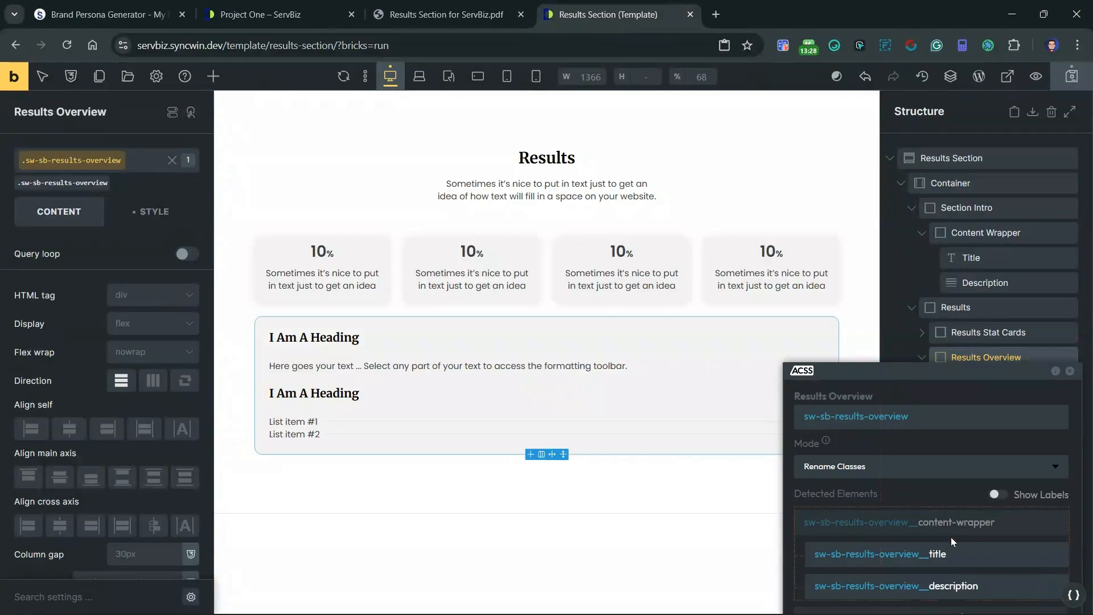
click(1056, 523)
drag(986, 372, 961, 296)
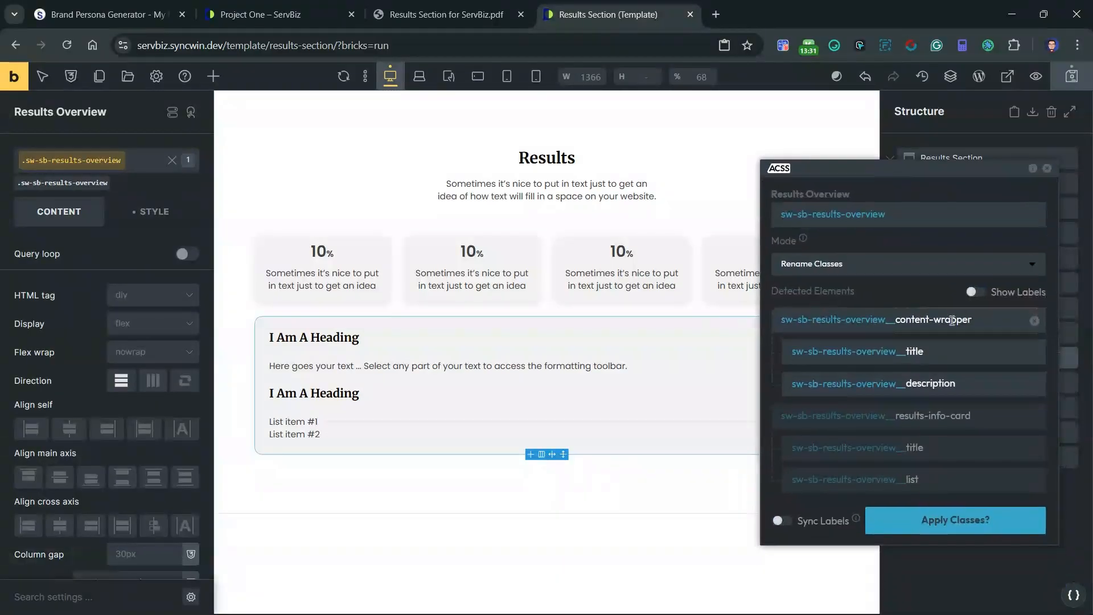
click(954, 520)
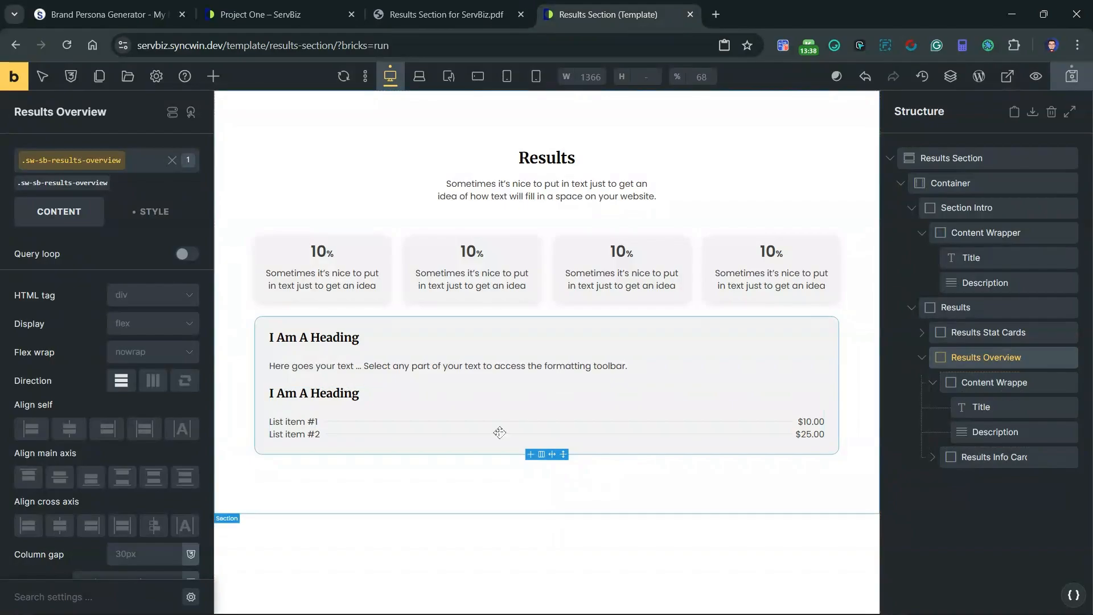
Step: Set the row gap of the sw-sb-results-overview__content-wrapper class to var(--space-xs) and collapse the wrapper in the structure
click(996, 383)
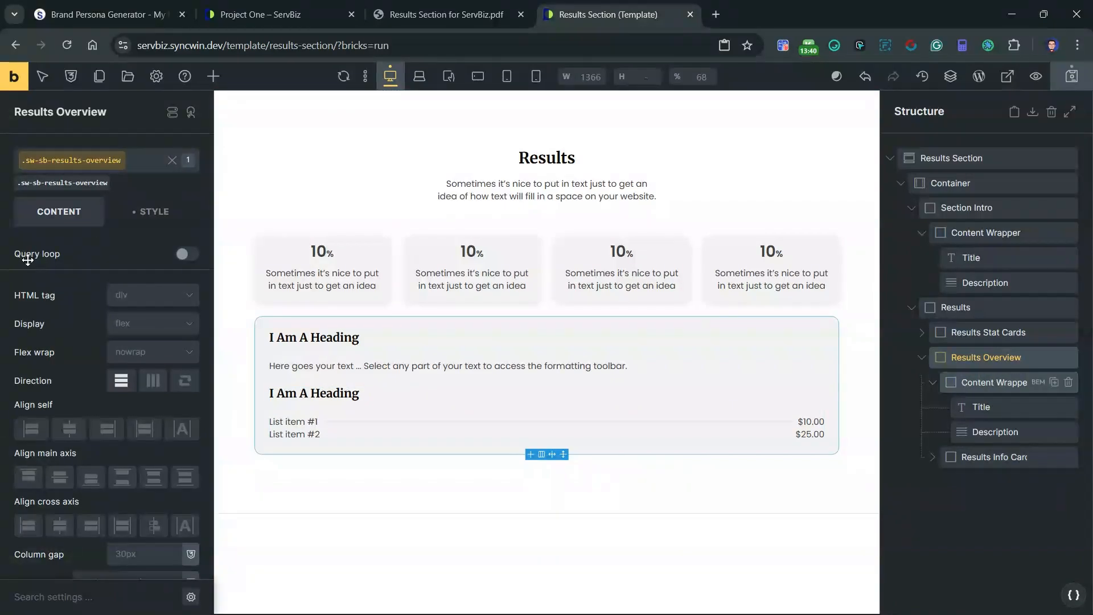
click(64, 183)
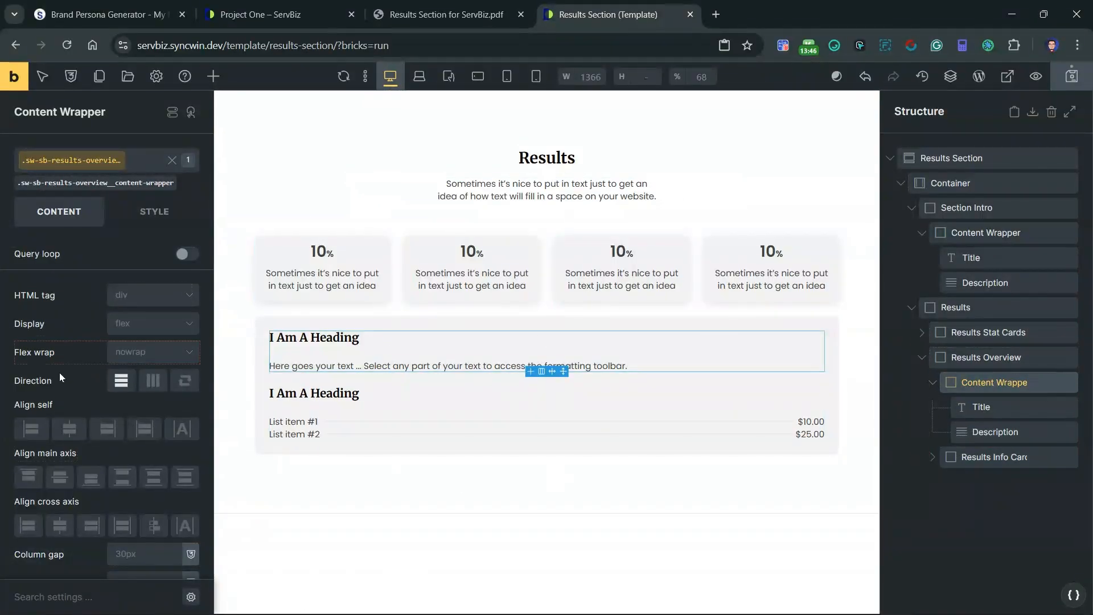
scroll(59, 372, down, 3)
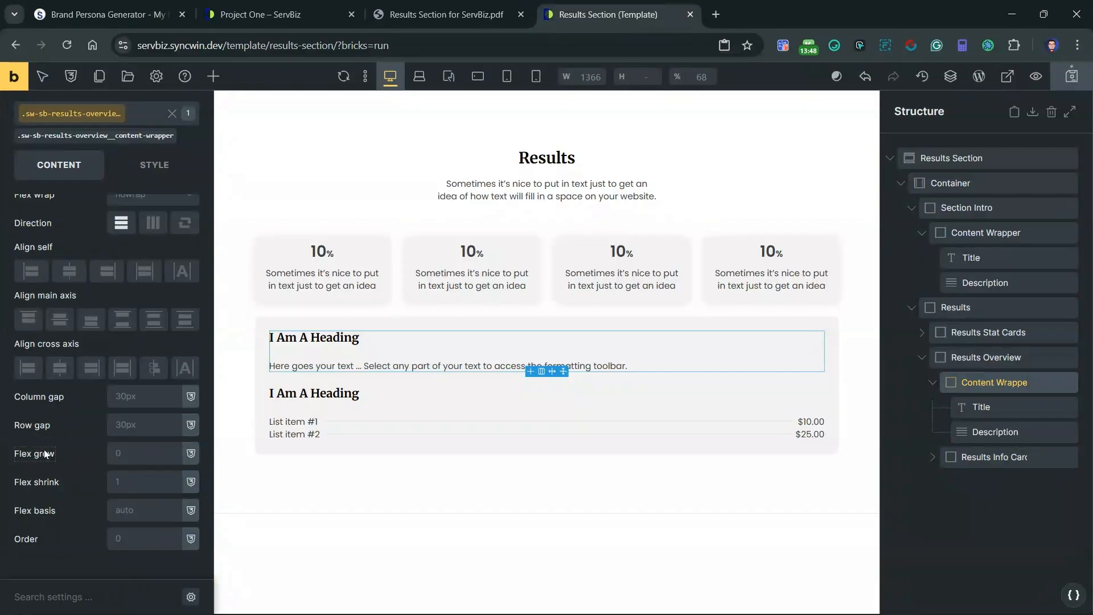
click(148, 424)
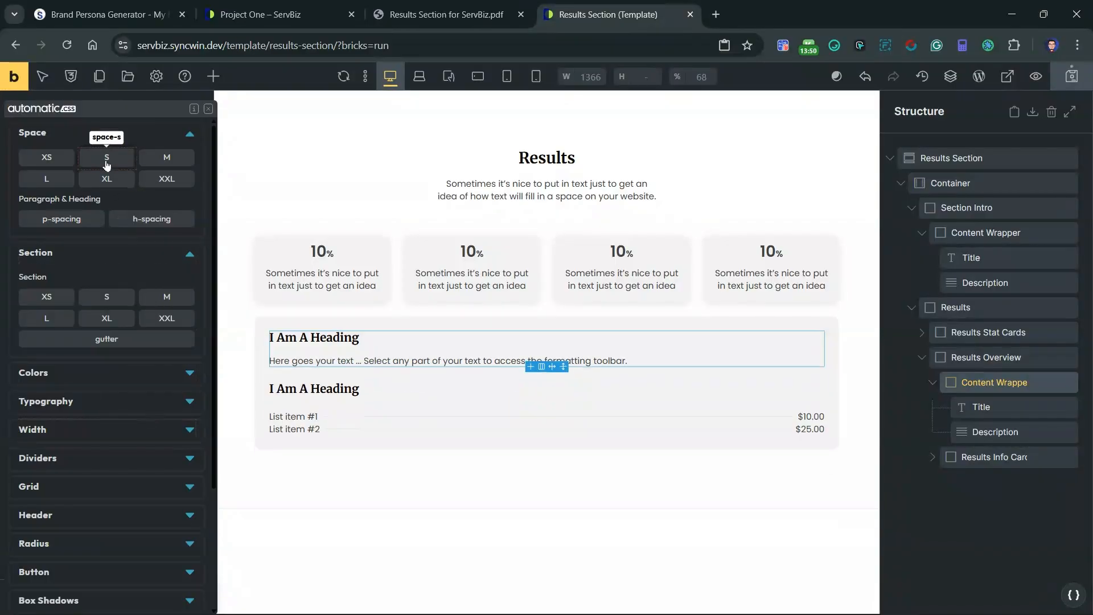
click(57, 161)
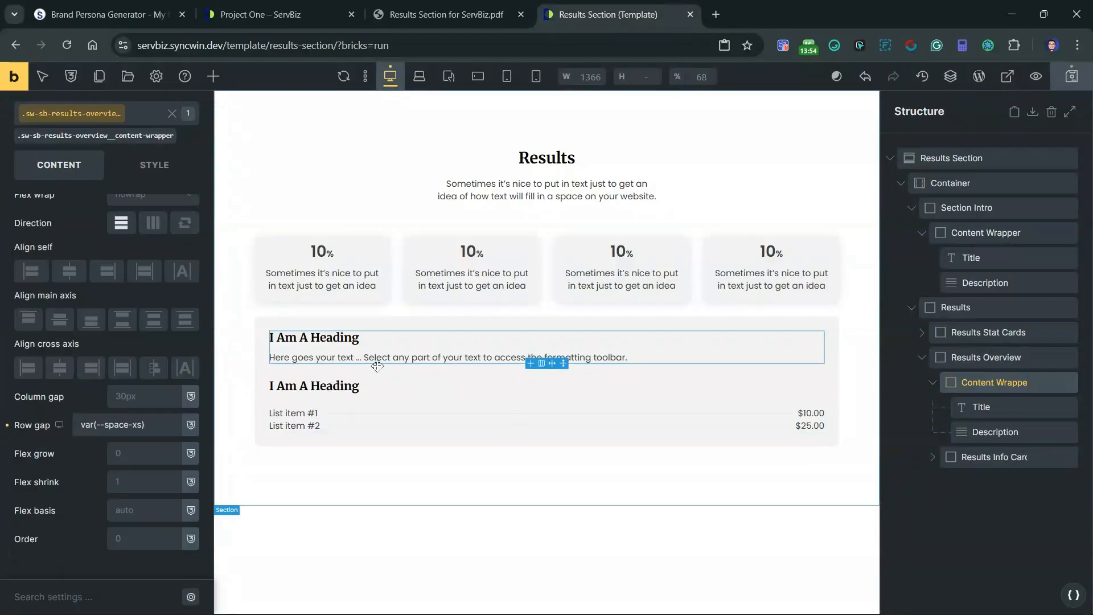
click(933, 383)
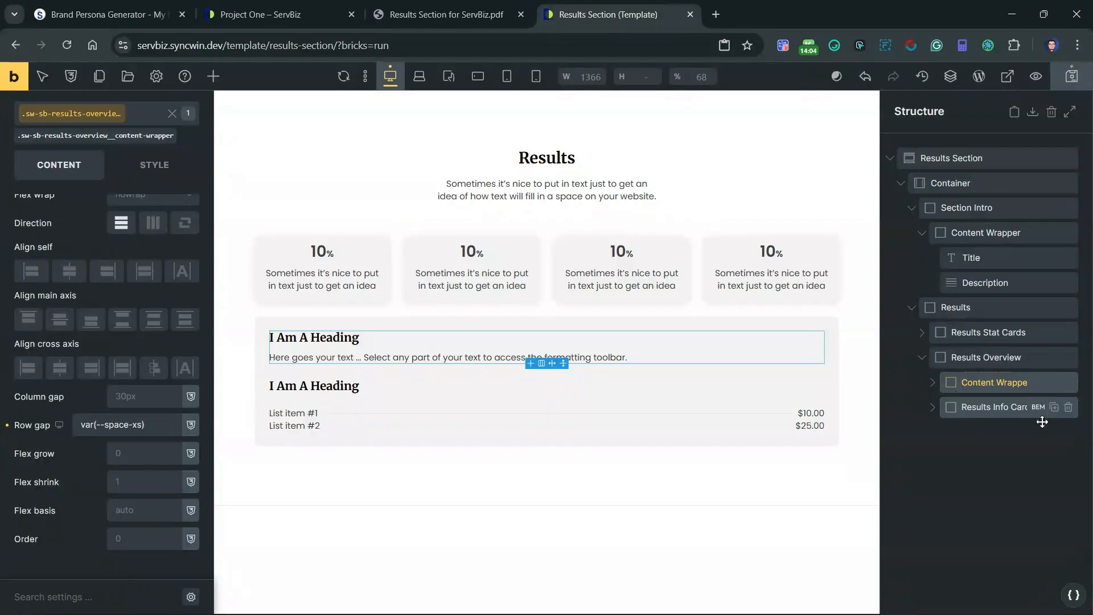
Step: Disable the separator on the results-info-card__list class of the list inside Results Info Card
click(939, 408)
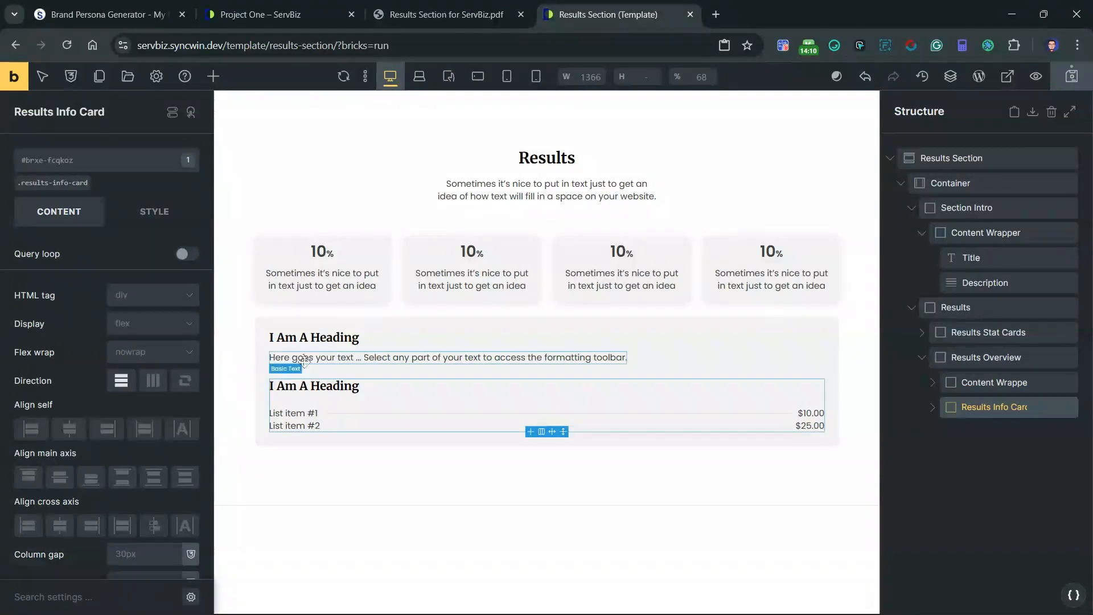
click(361, 417)
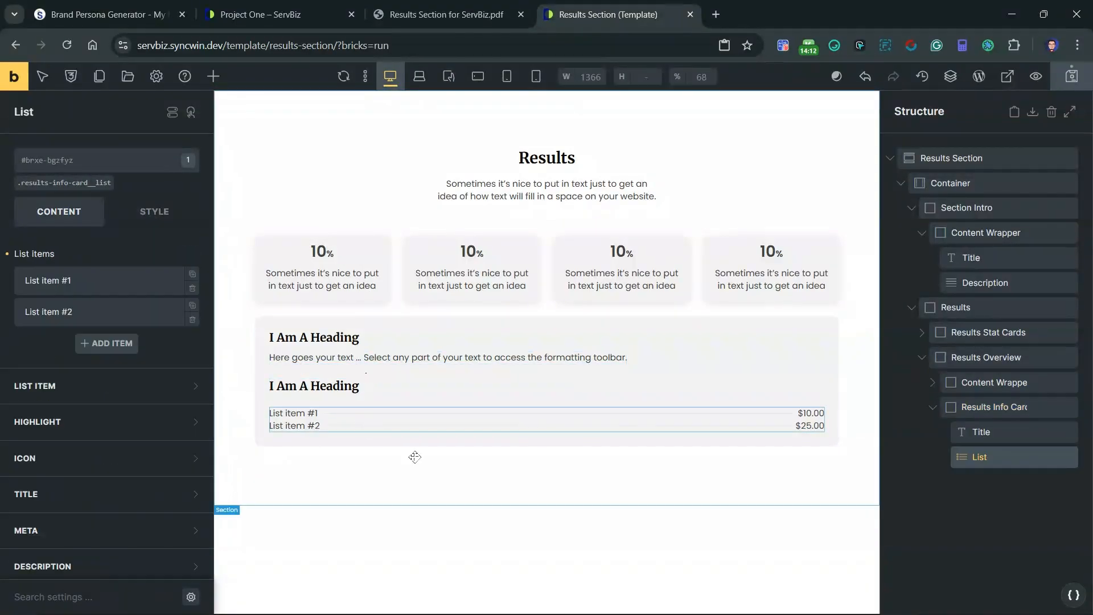
click(34, 182)
scroll(99, 551, down, 1)
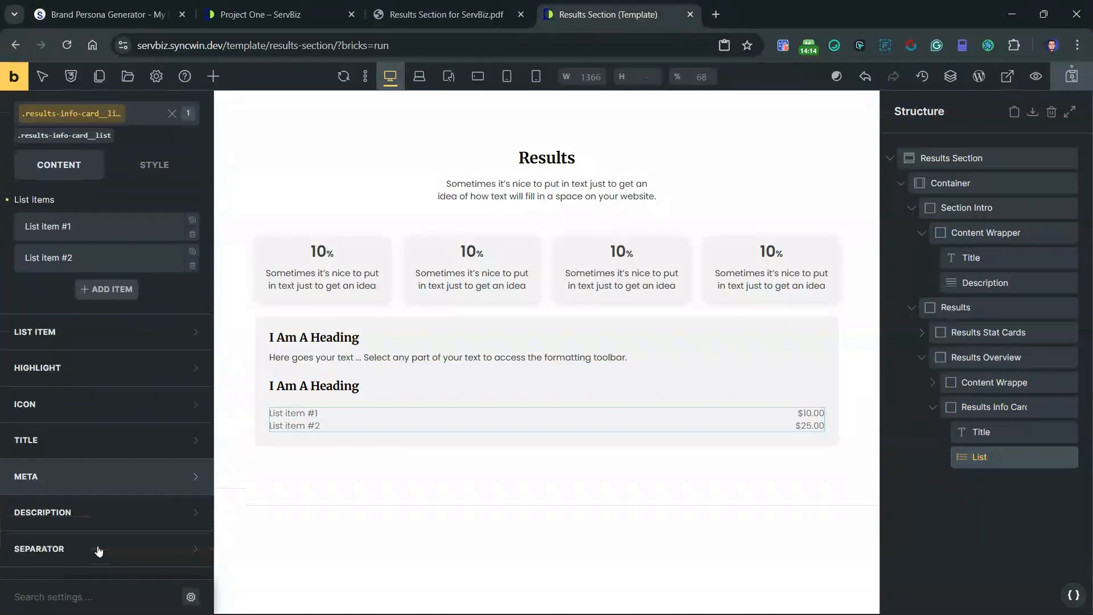
click(98, 550)
scroll(102, 515, down, 2)
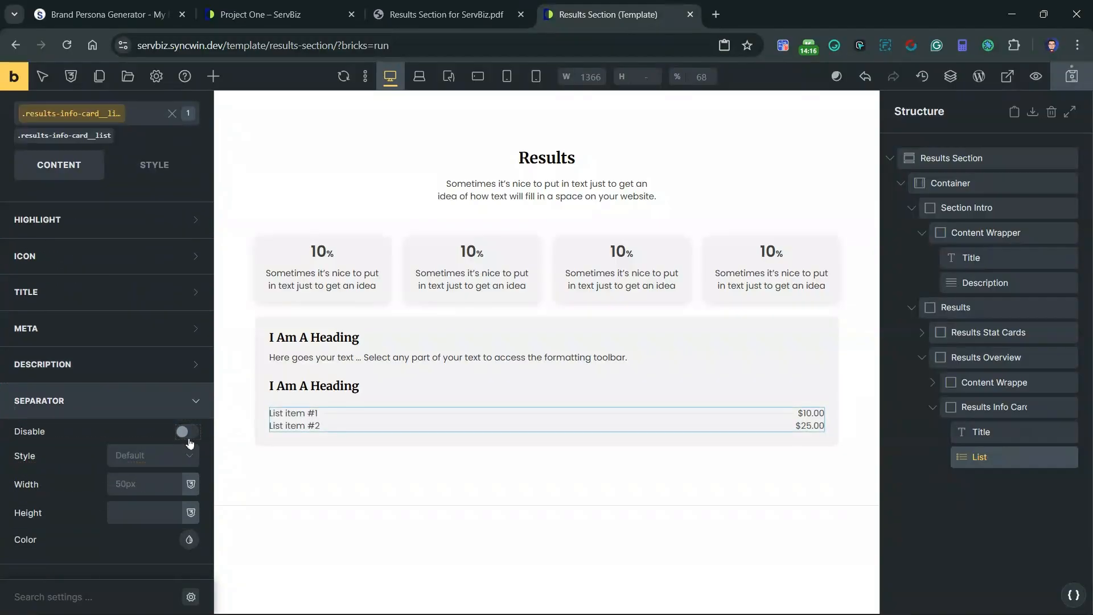
click(186, 432)
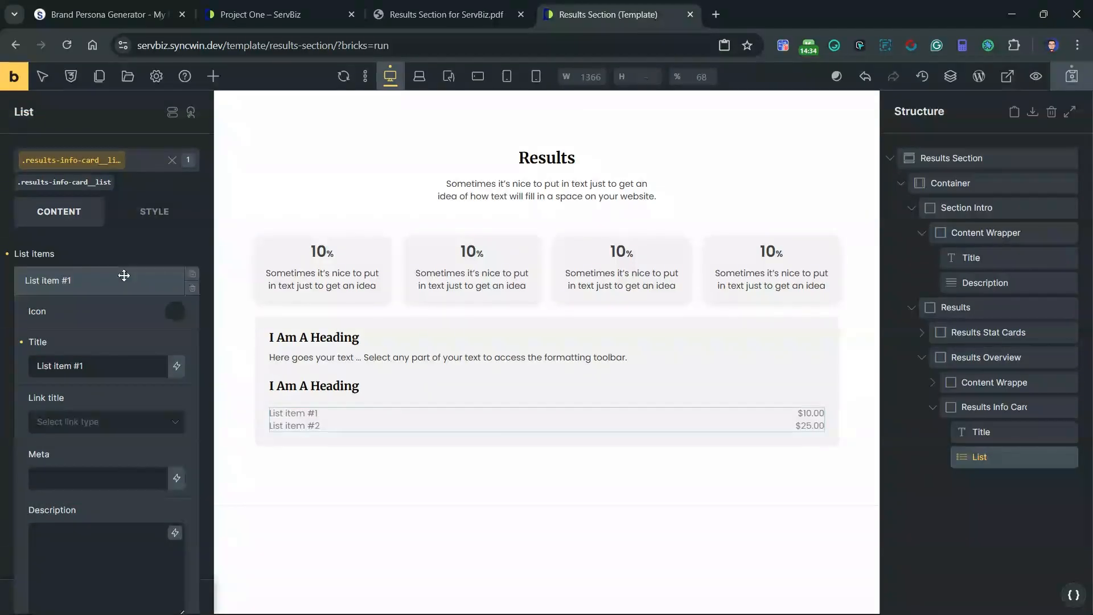
Step: Clear the meta price text from both list items, List item #1 and List item #2
click(122, 279)
click(108, 316)
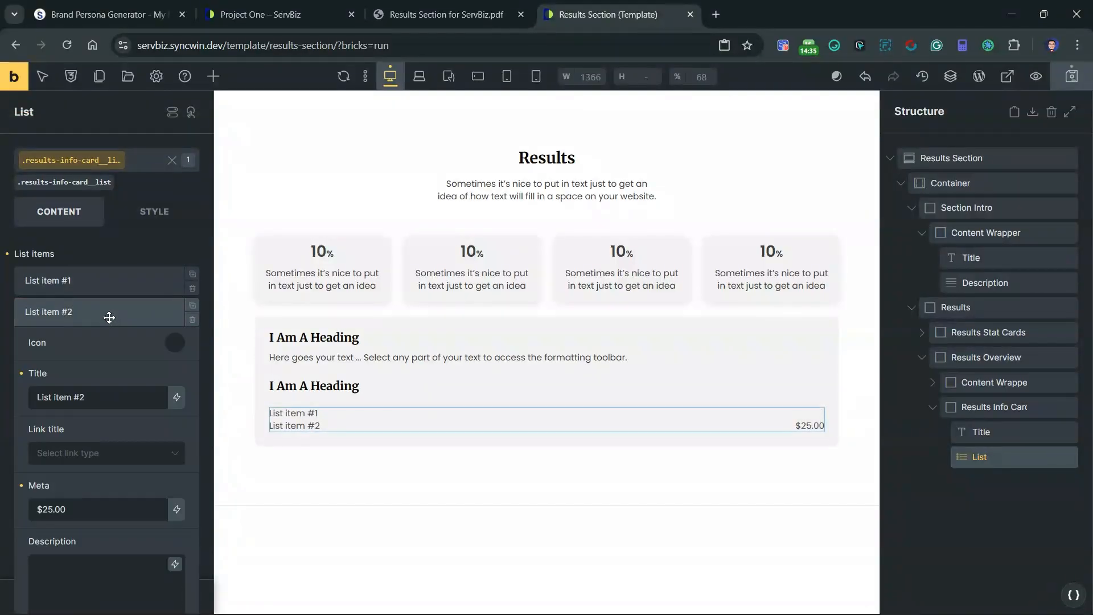
click(145, 312)
scroll(85, 285, down, 1)
scroll(74, 319, up, 1)
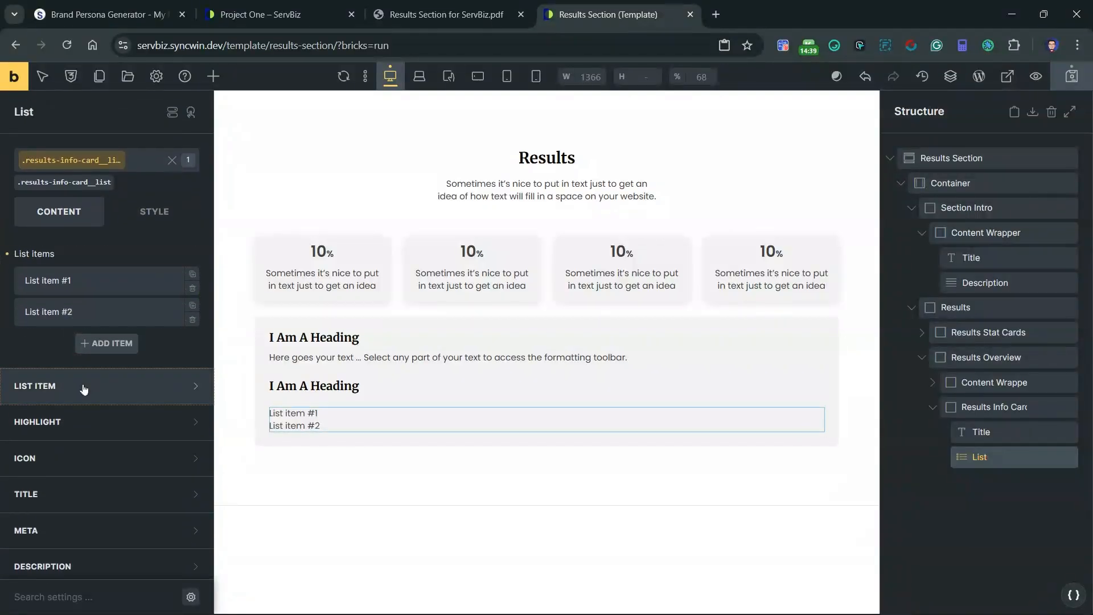
Step: Choose Fontawesome - Solid as the icon library for the results-info-card__list class
click(91, 387)
scroll(91, 391, down, 3)
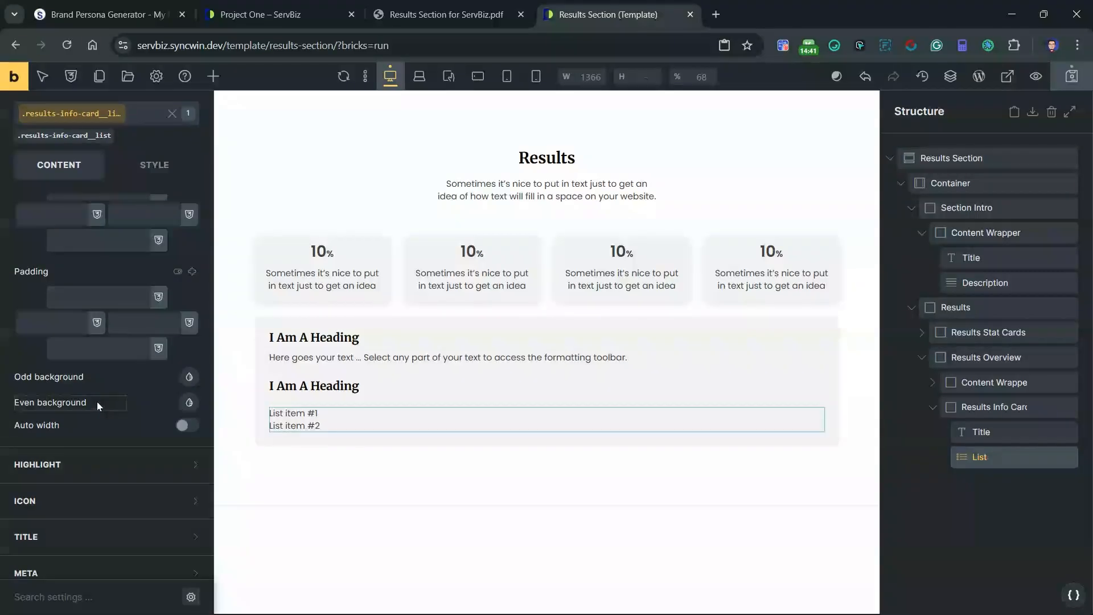
scroll(125, 428, up, 2)
scroll(126, 430, down, 3)
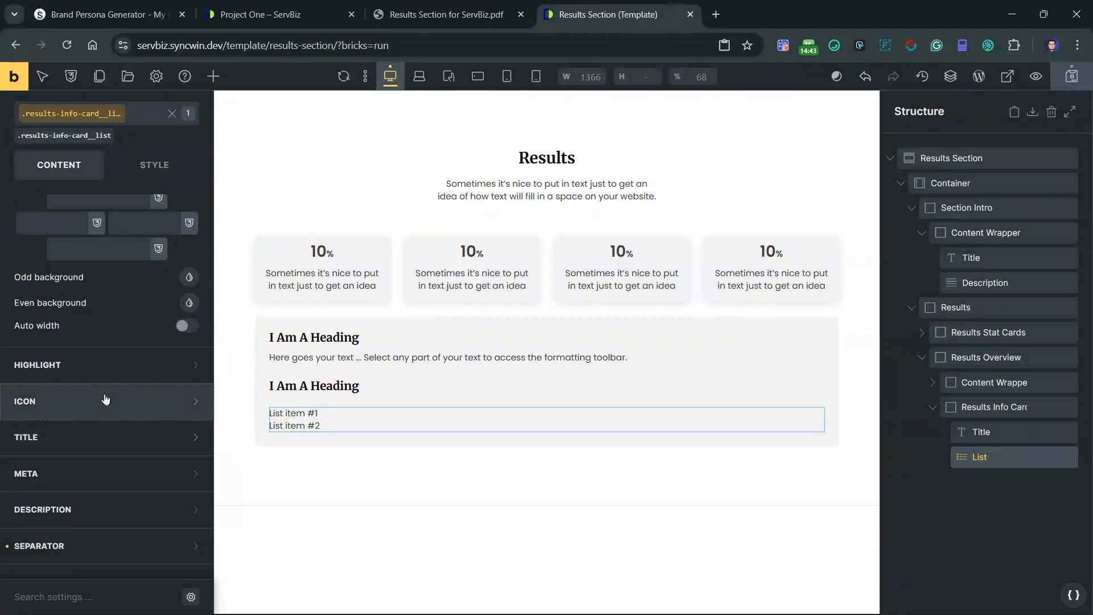
click(121, 399)
scroll(125, 396, up, 2)
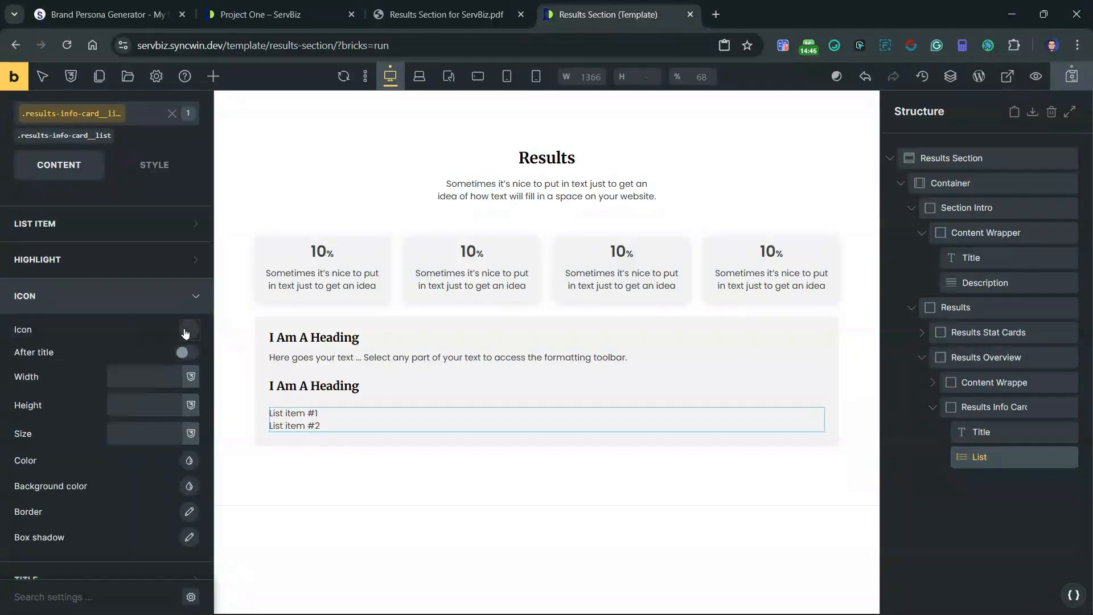
click(187, 332)
click(130, 375)
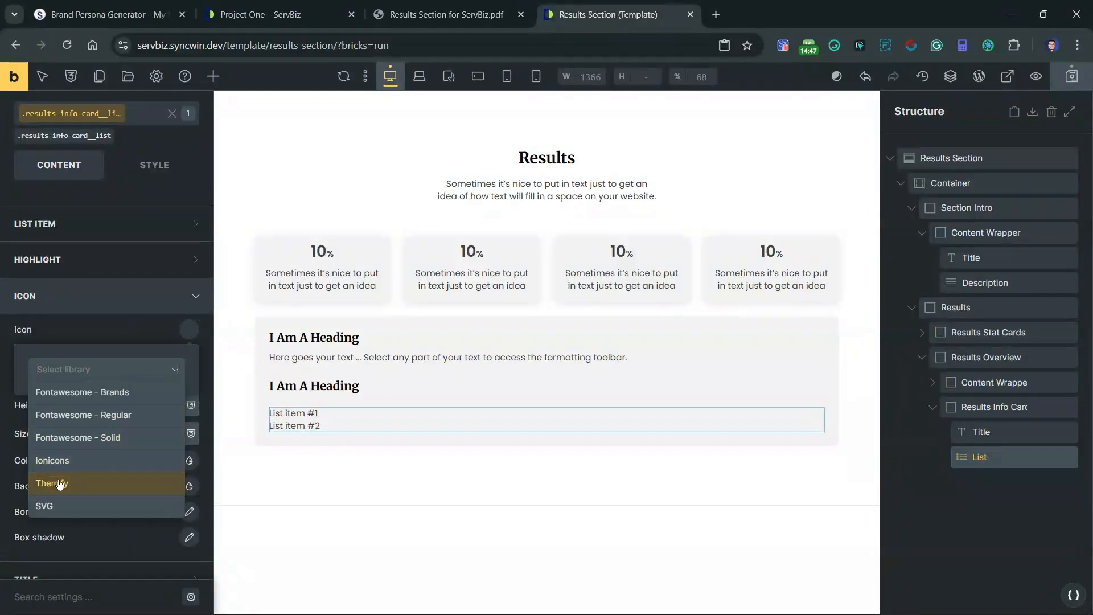
click(76, 438)
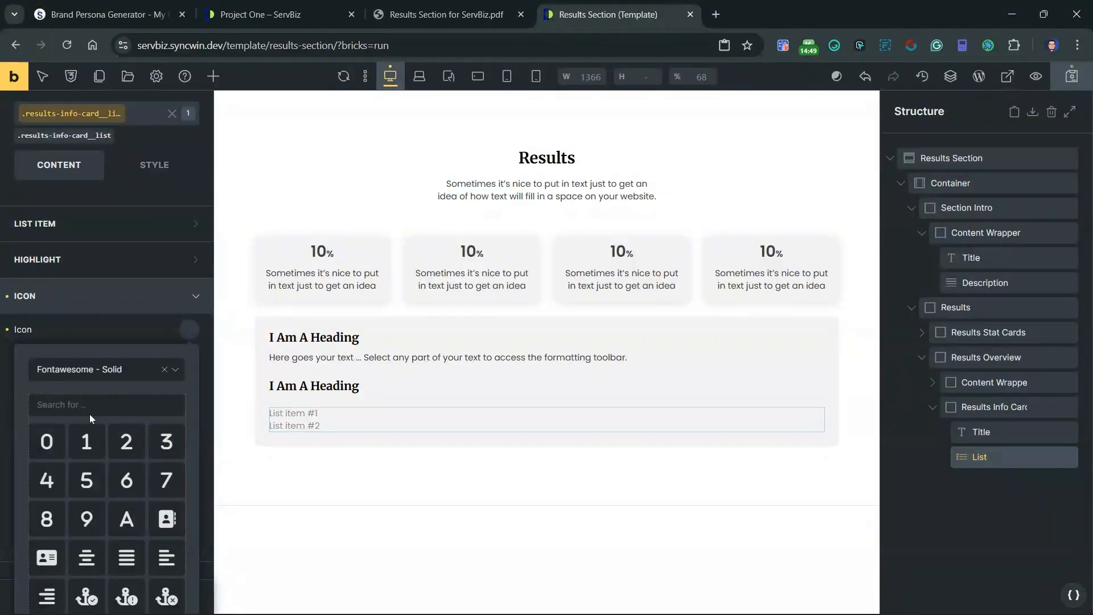
Step: Search the icon library for "check" and set the list icon to fa-circle-check
text(check)
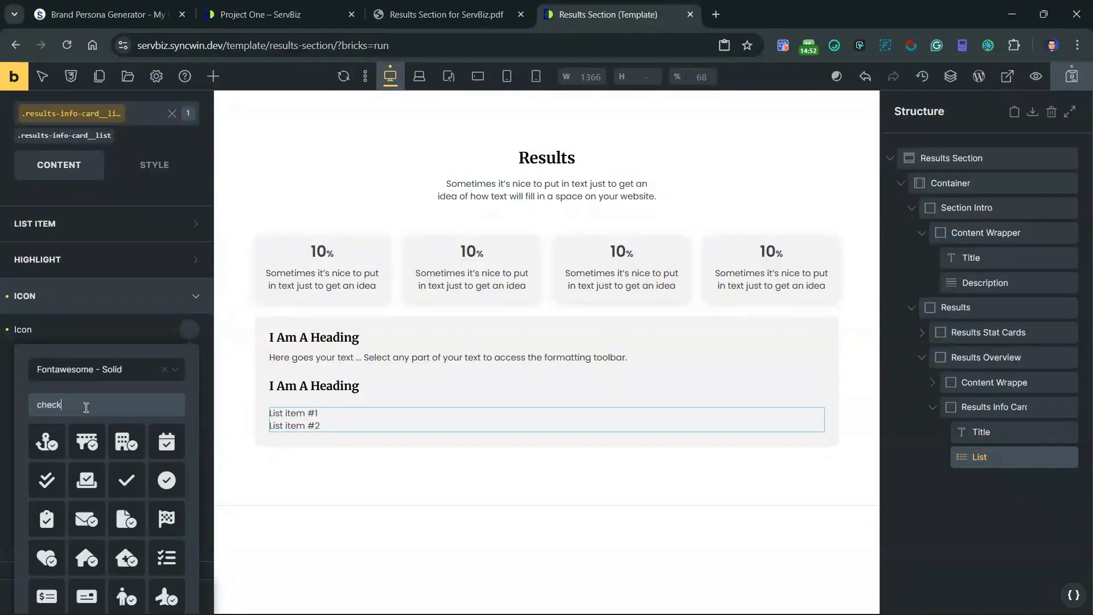
scroll(152, 467, down, 2)
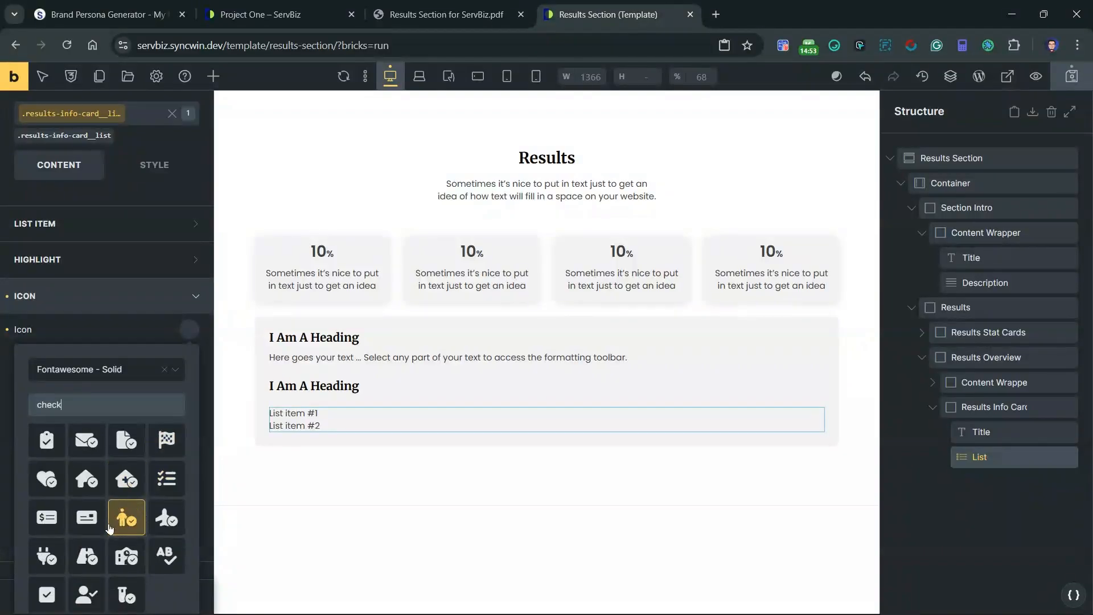
scroll(110, 530, up, 2)
scroll(106, 527, down, 2)
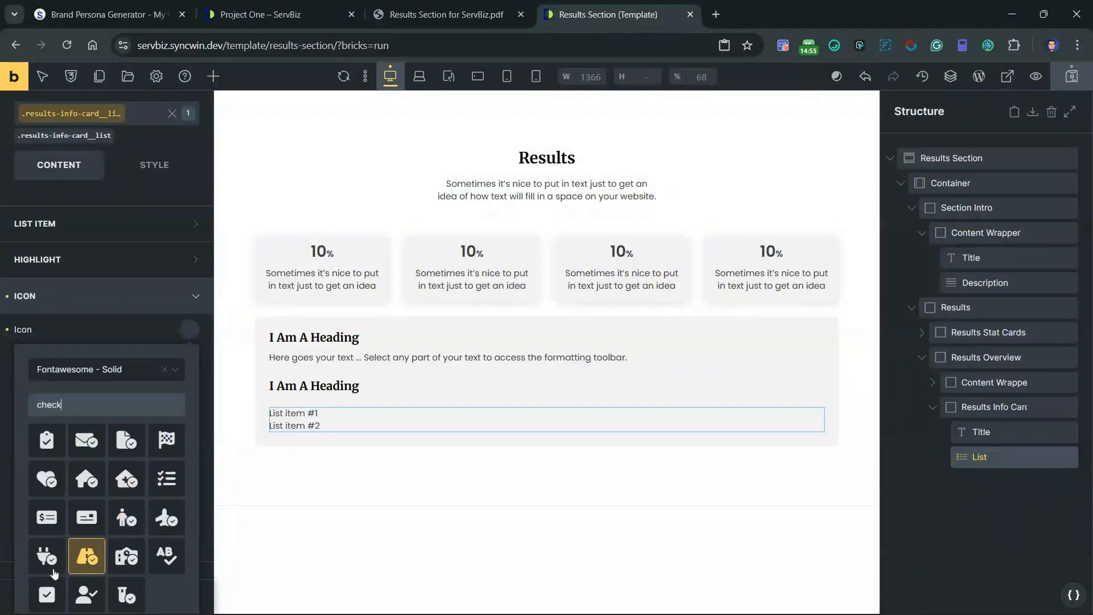
scroll(104, 525, up, 2)
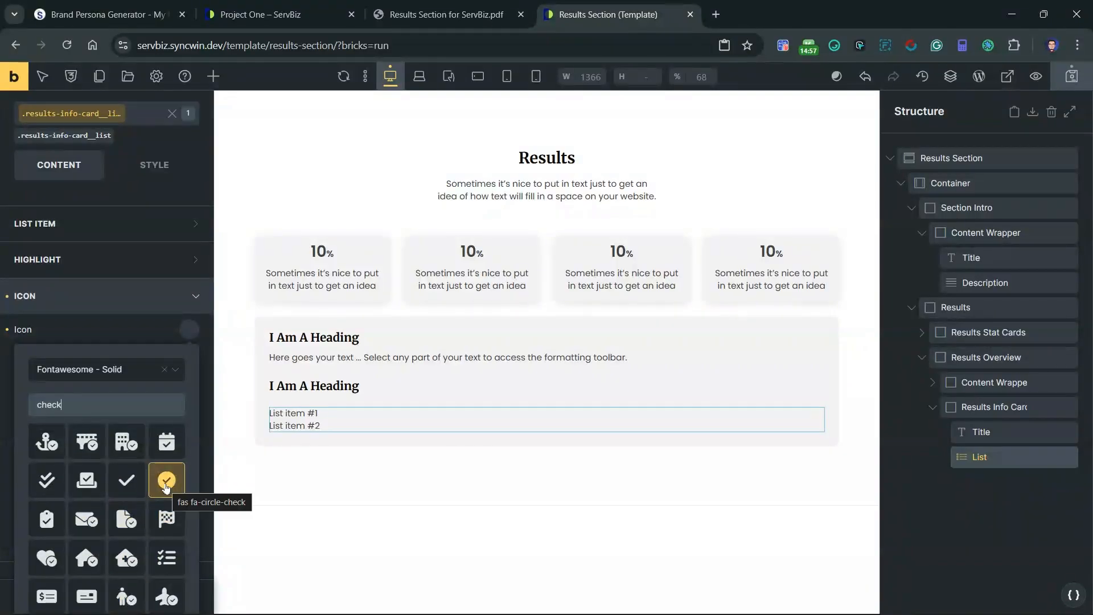
click(165, 483)
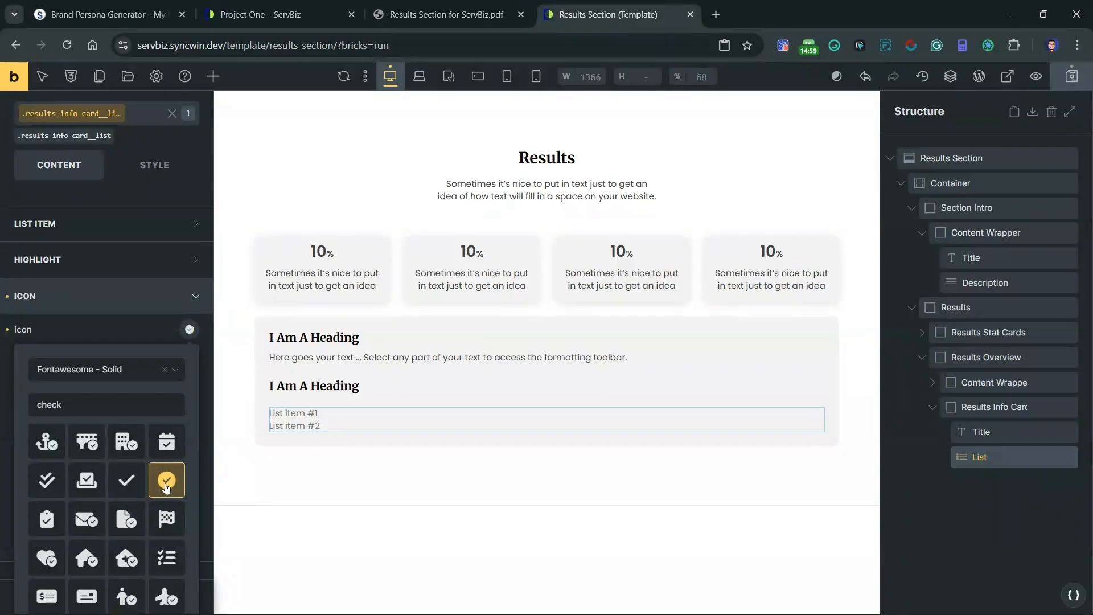
Step: Set the list items' justify content to Start in the results-info-card__list class
click(152, 304)
click(110, 337)
scroll(110, 339, down, 3)
scroll(113, 367, up, 2)
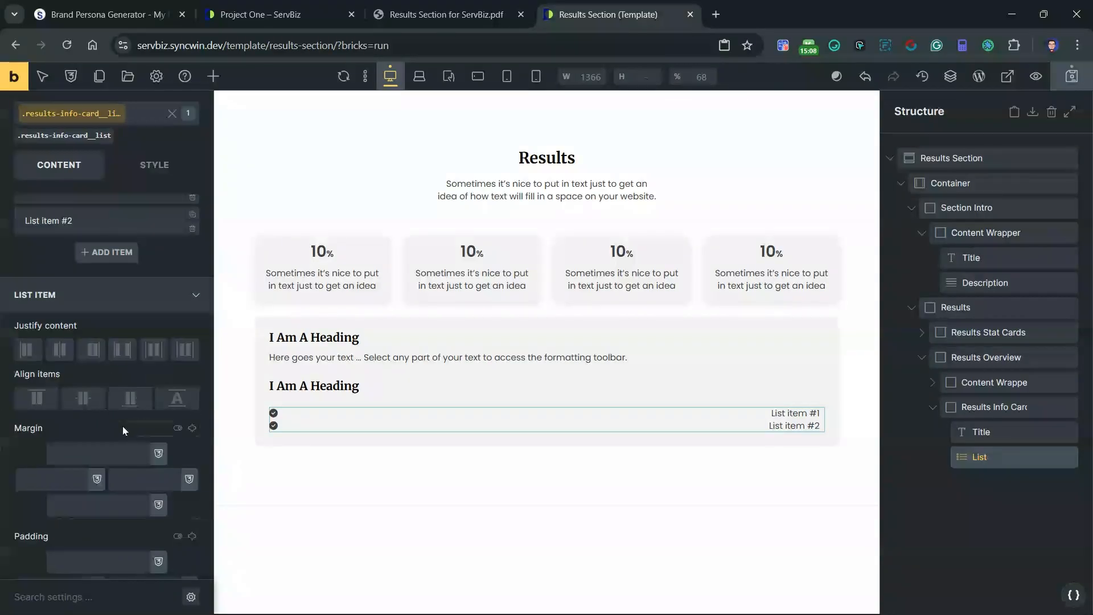
click(28, 351)
scroll(128, 422, down, 2)
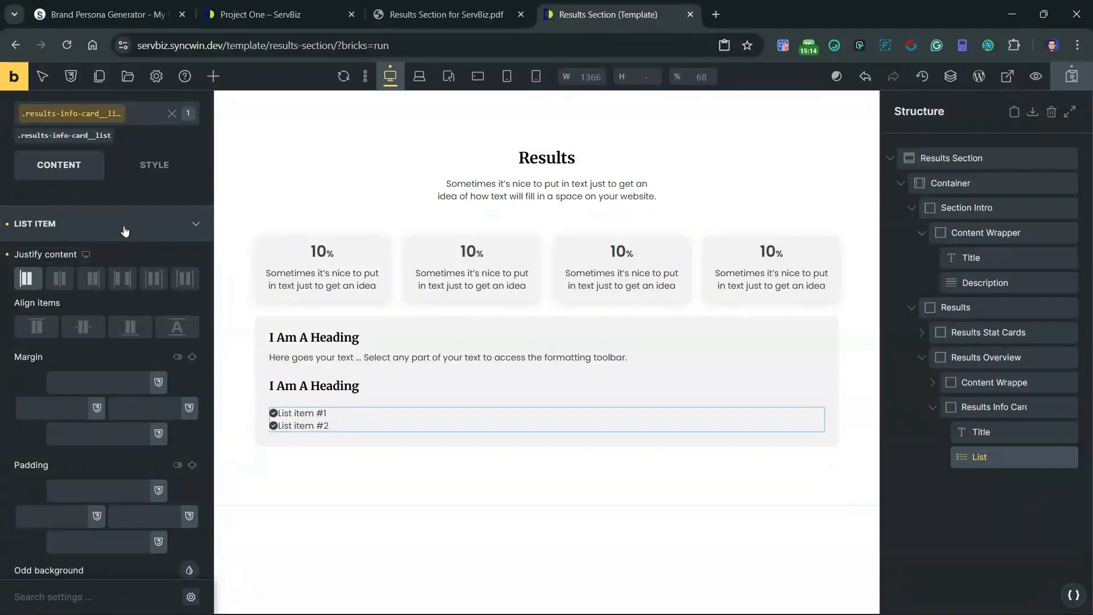
click(125, 227)
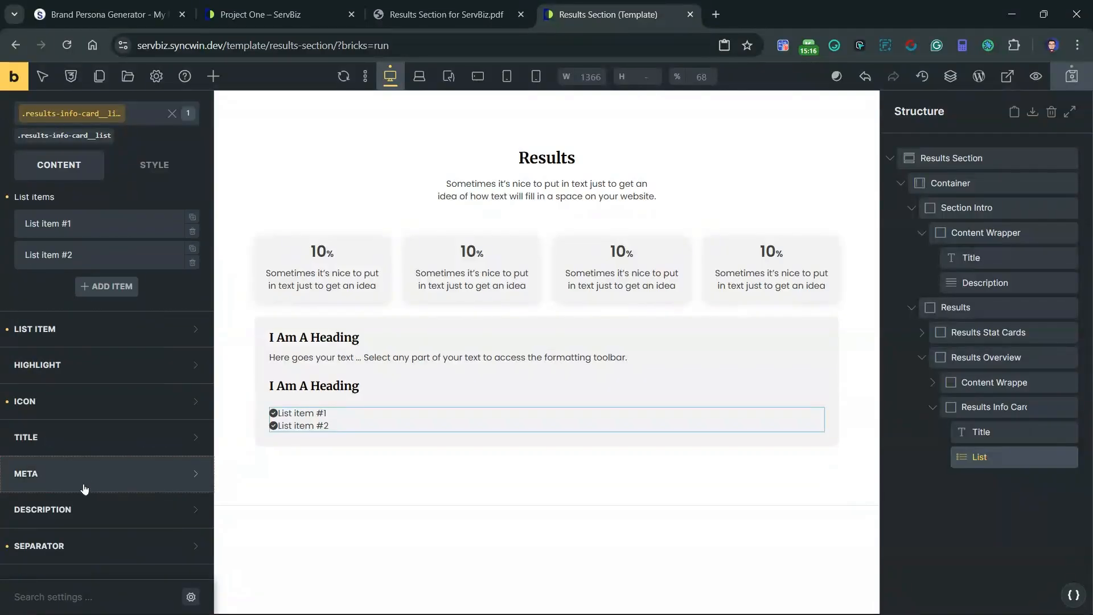
Step: Open the right margin of the list item titles for editing in the results-info-card__list class
click(112, 405)
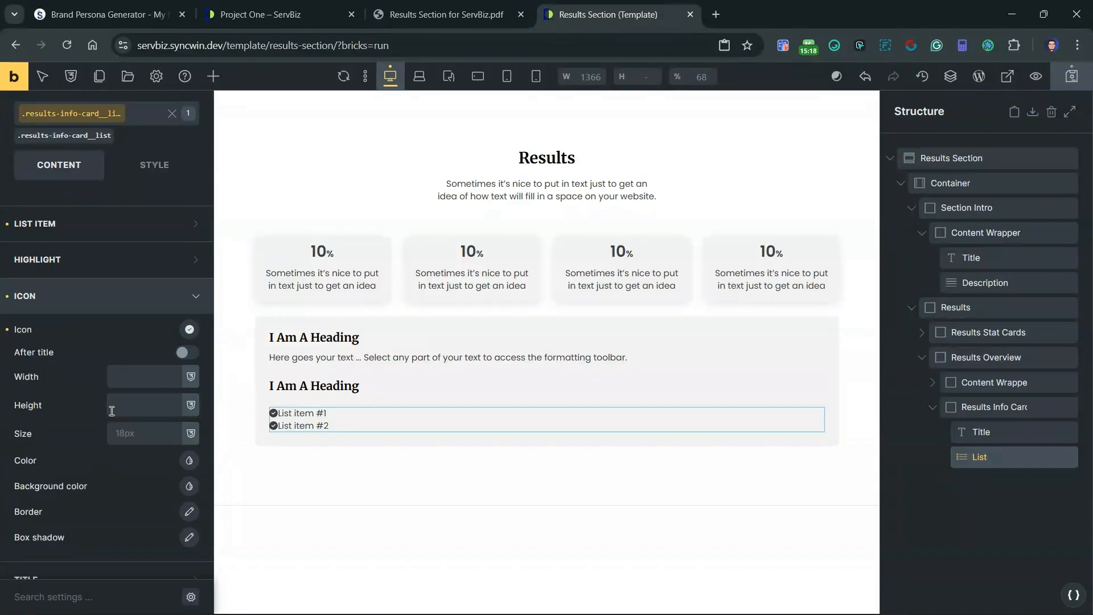
scroll(101, 337, down, 4)
scroll(114, 348, up, 6)
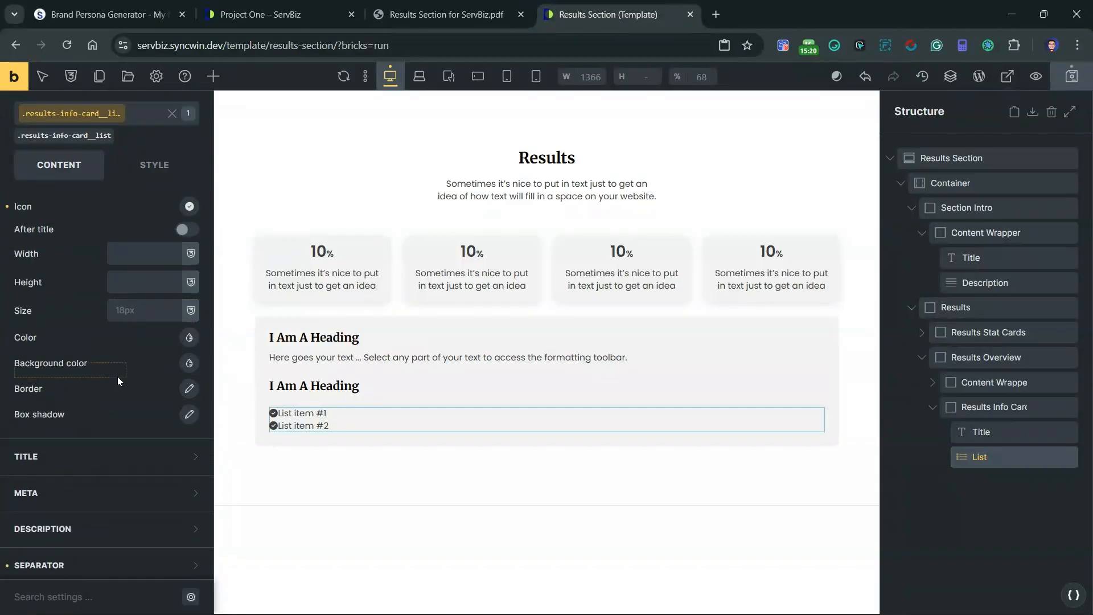
click(120, 380)
click(114, 434)
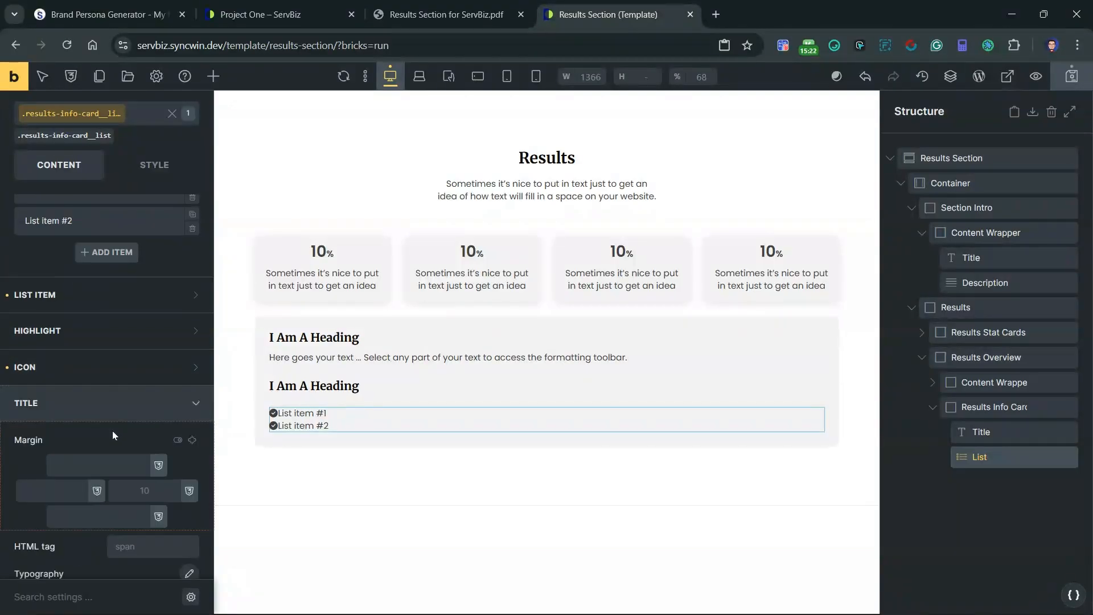
click(144, 353)
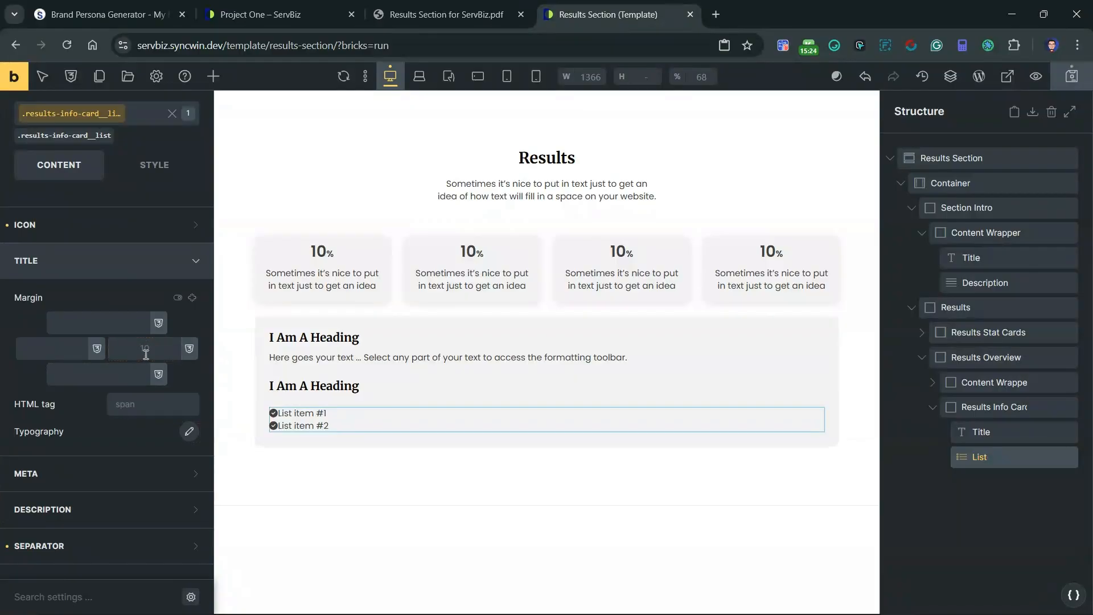
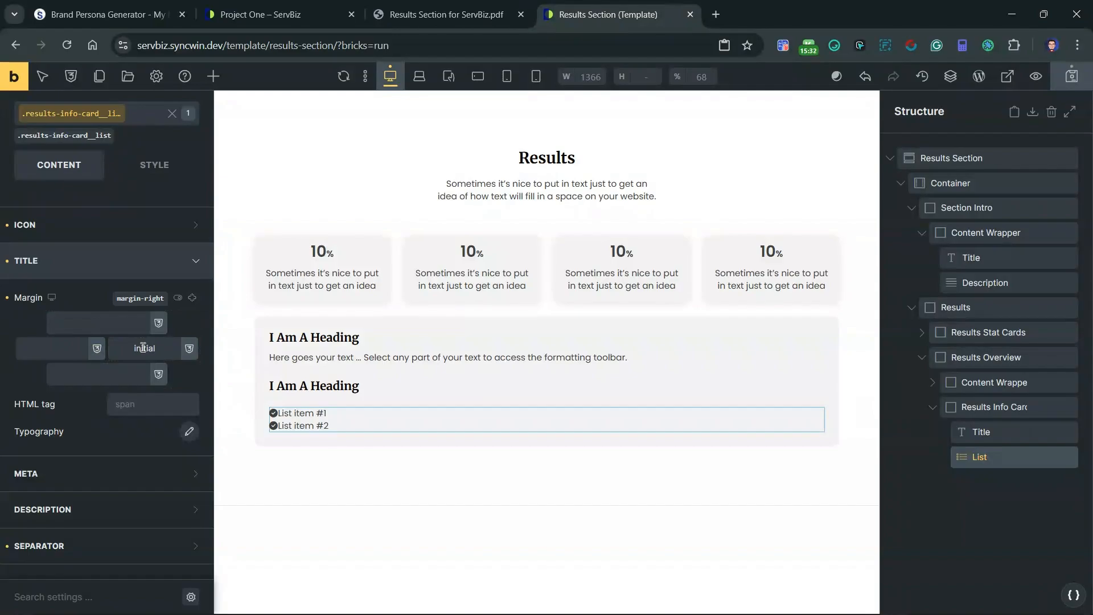
Step: Set the left margin of the list item titles to 10px in the results-info-card__list class
right_click(45, 351)
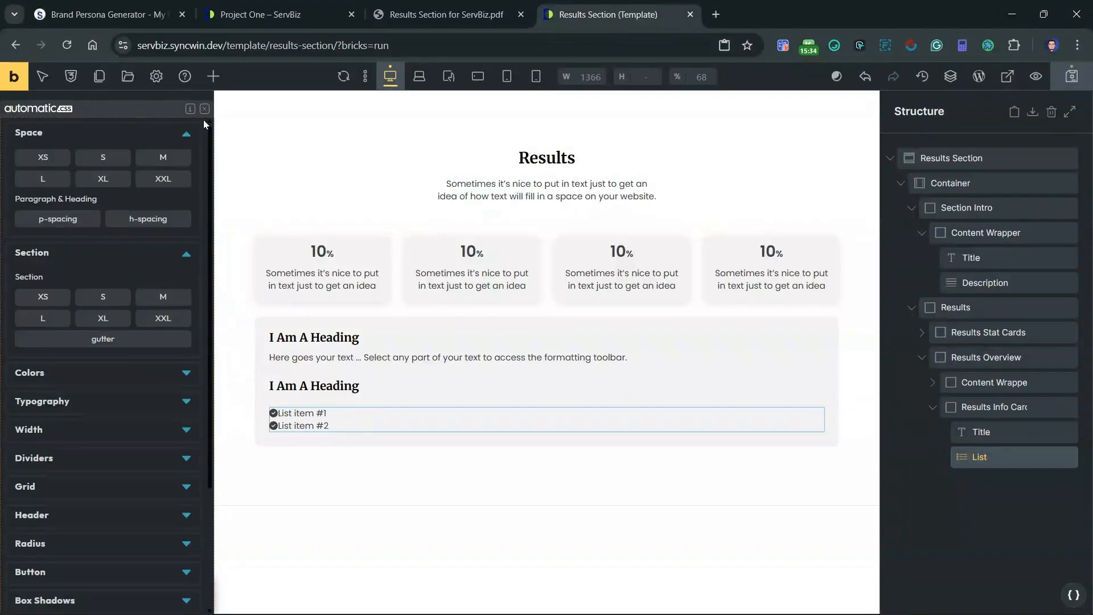
click(204, 110)
click(50, 339)
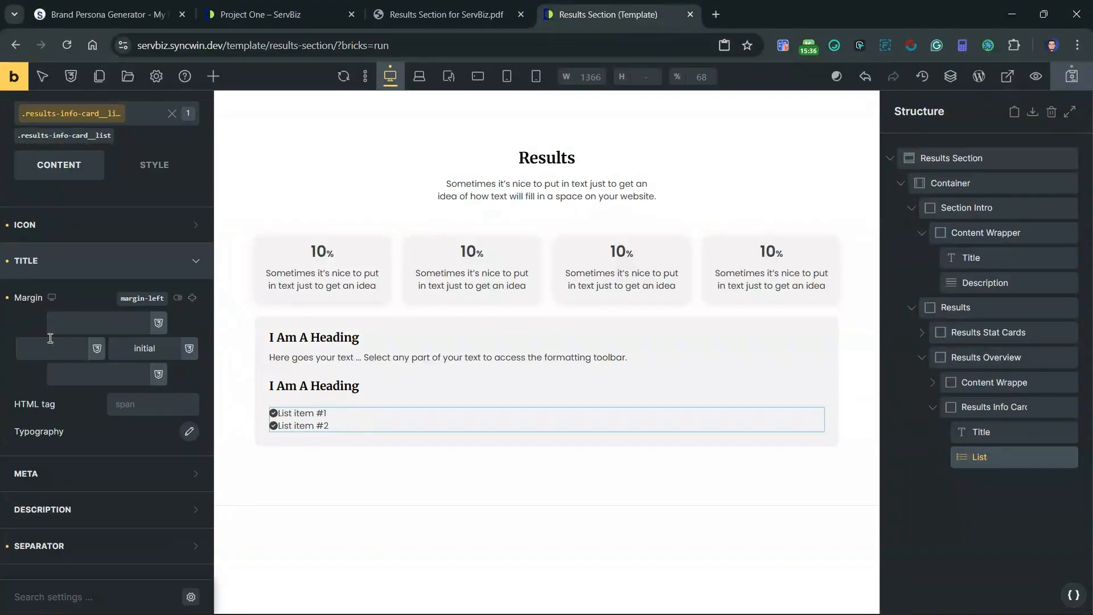
text(10)
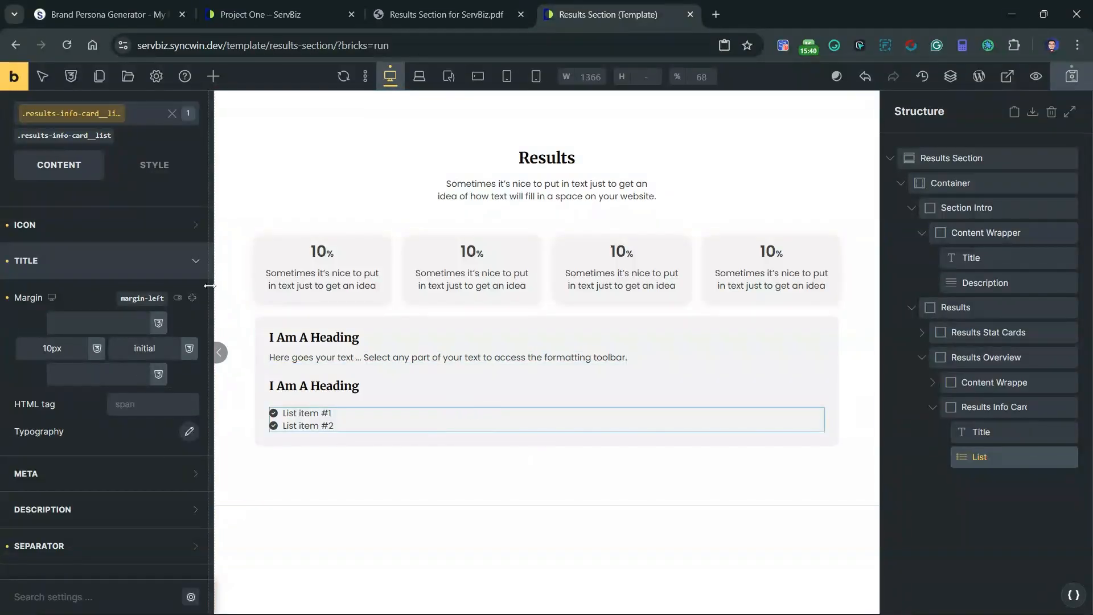
click(171, 261)
Step: Choose ACSS Global as the color palette for the list icons in the results-info-card__list class
scroll(98, 238, up, 1)
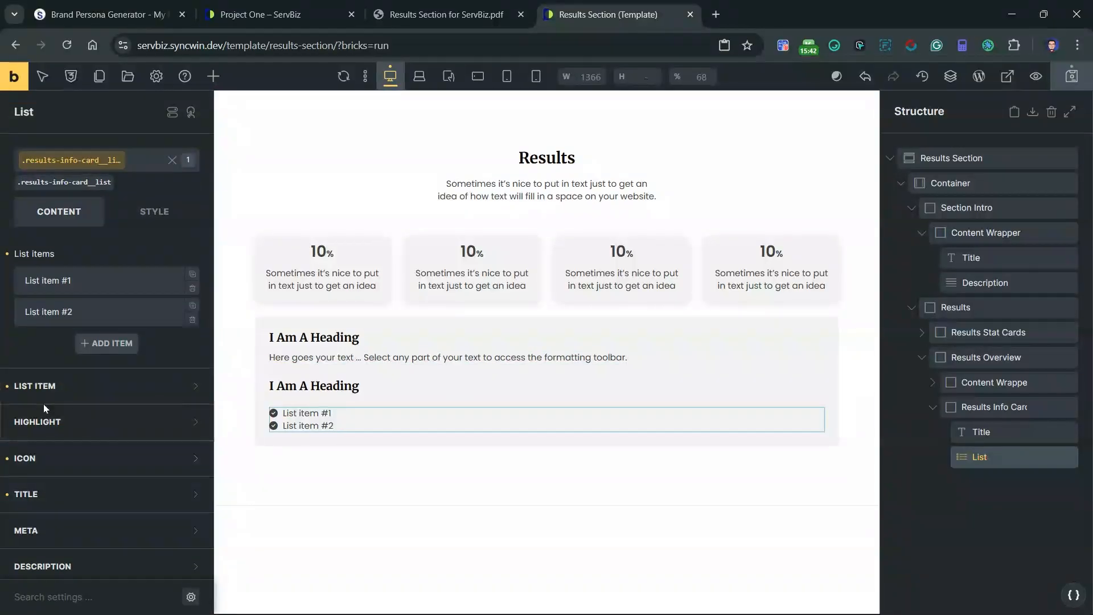
click(114, 458)
scroll(160, 457, down, 2)
scroll(159, 457, down, 1)
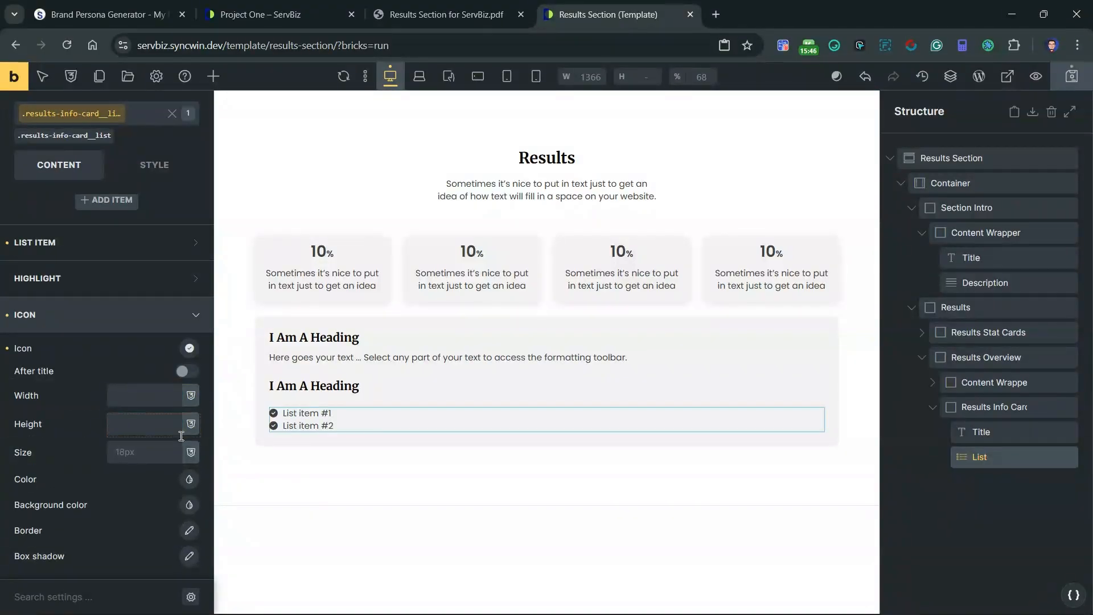
scroll(193, 353, down, 3)
click(190, 340)
scroll(107, 576, down, 2)
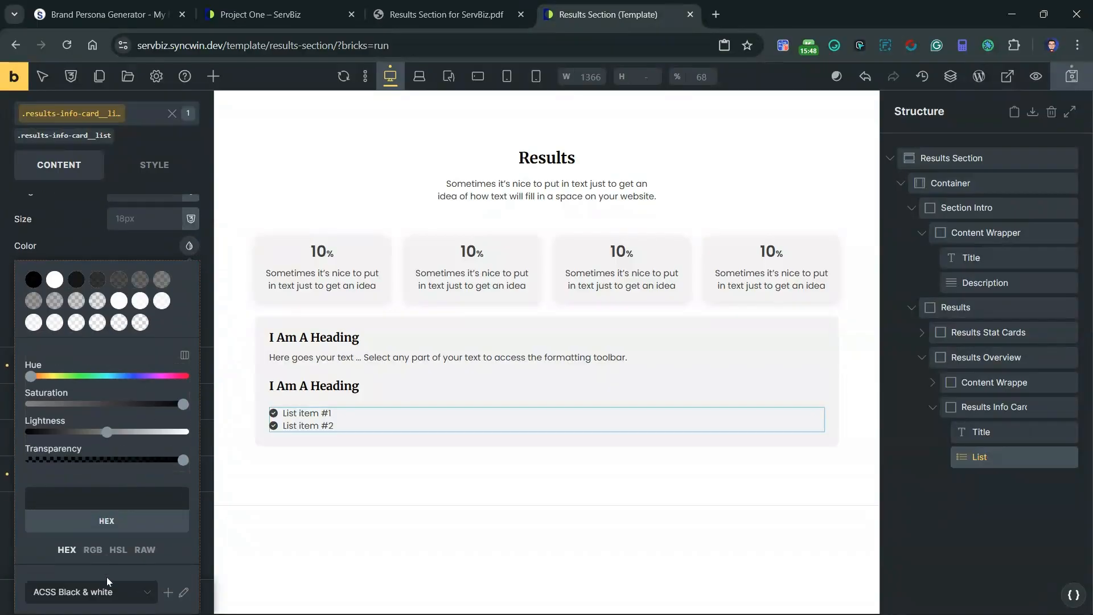
click(68, 592)
click(58, 499)
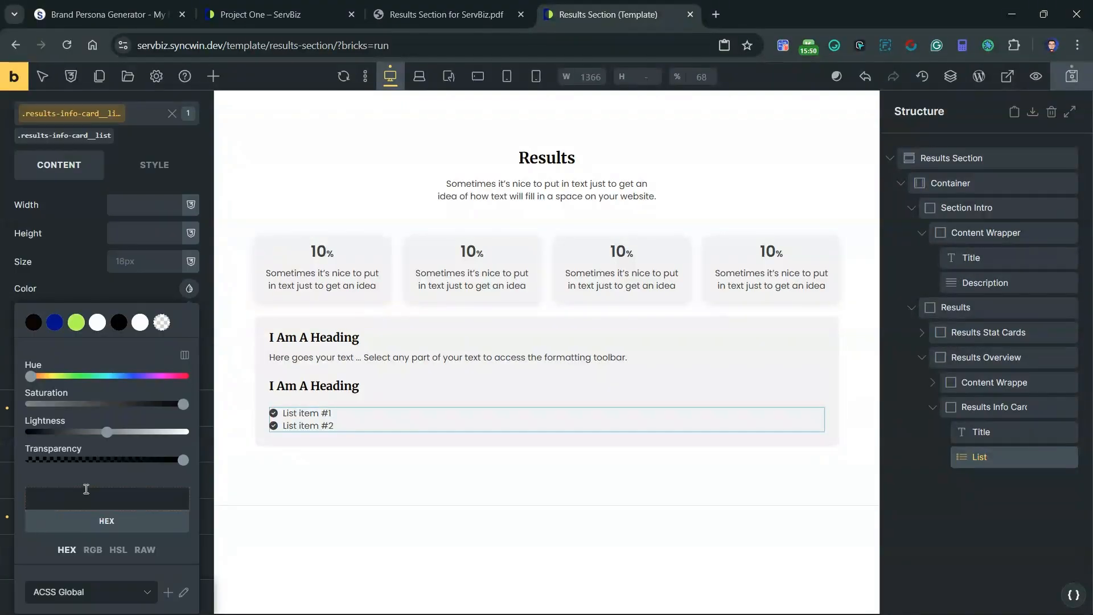
Step: Try var(--secondary) and var(--accent) as the list icon color and settle on var(--secondary)
scroll(87, 500, up, 2)
scroll(67, 517, down, 2)
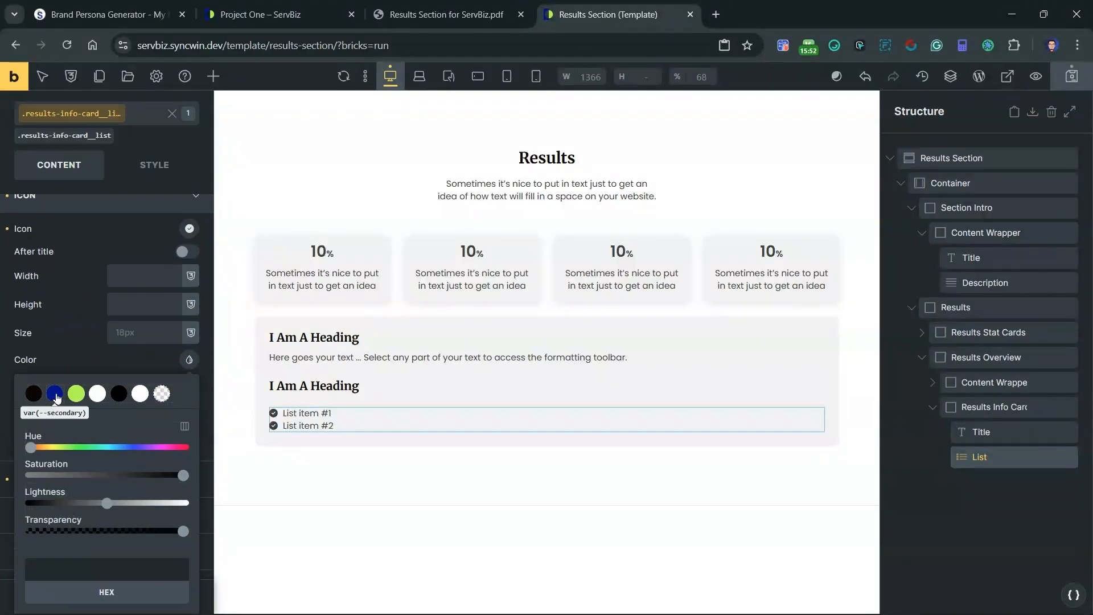
click(55, 394)
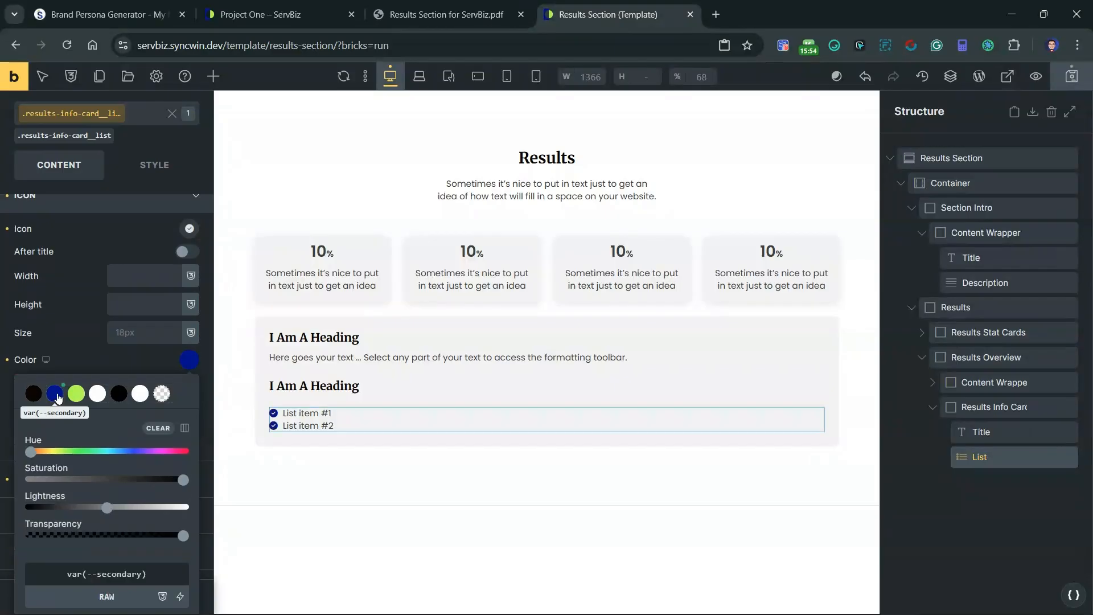
click(75, 394)
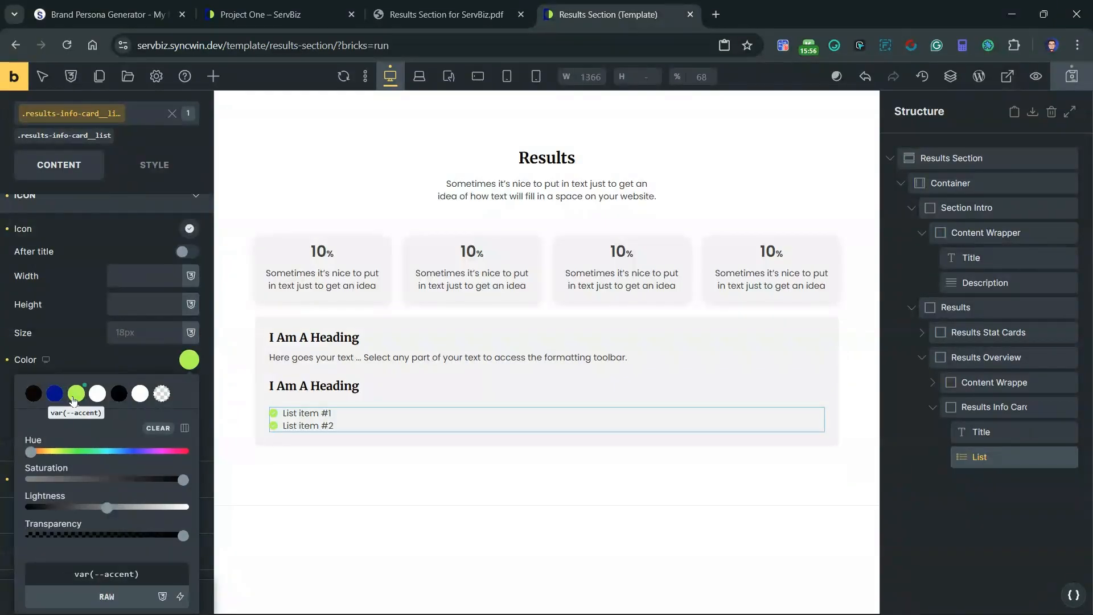
click(55, 393)
scroll(94, 425, up, 1)
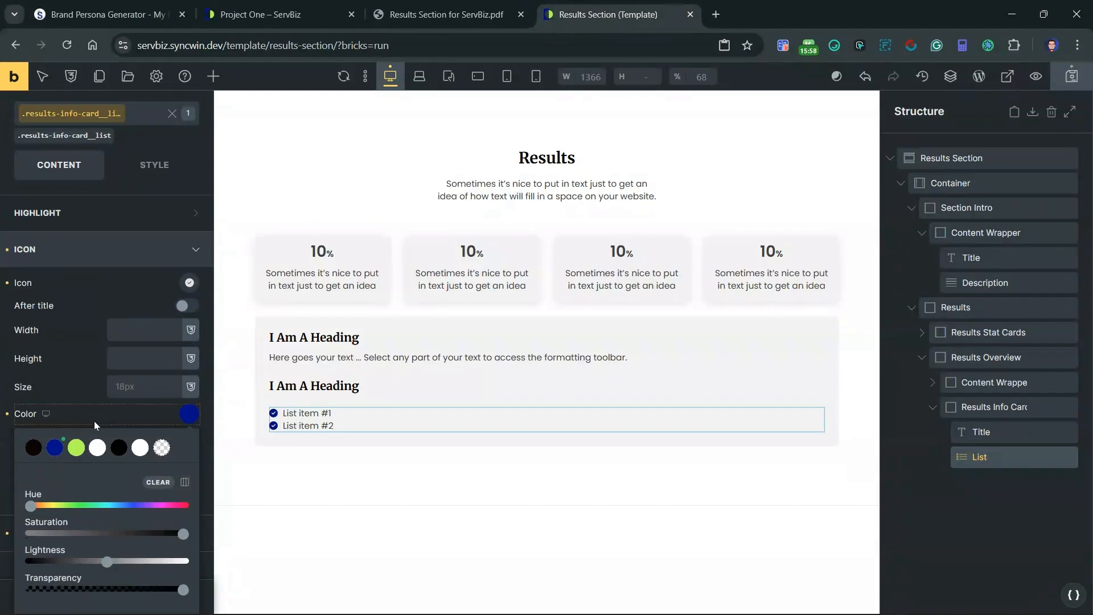
scroll(94, 421, up, 2)
click(125, 349)
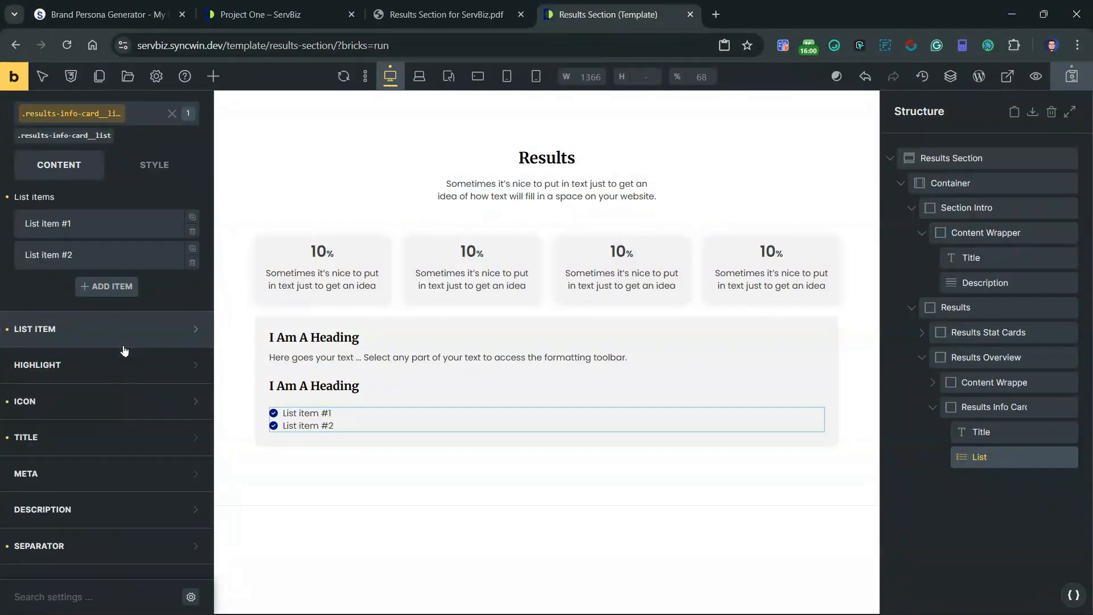
Step: Duplicate the second list item of the info card list three times
scroll(137, 355, up, 1)
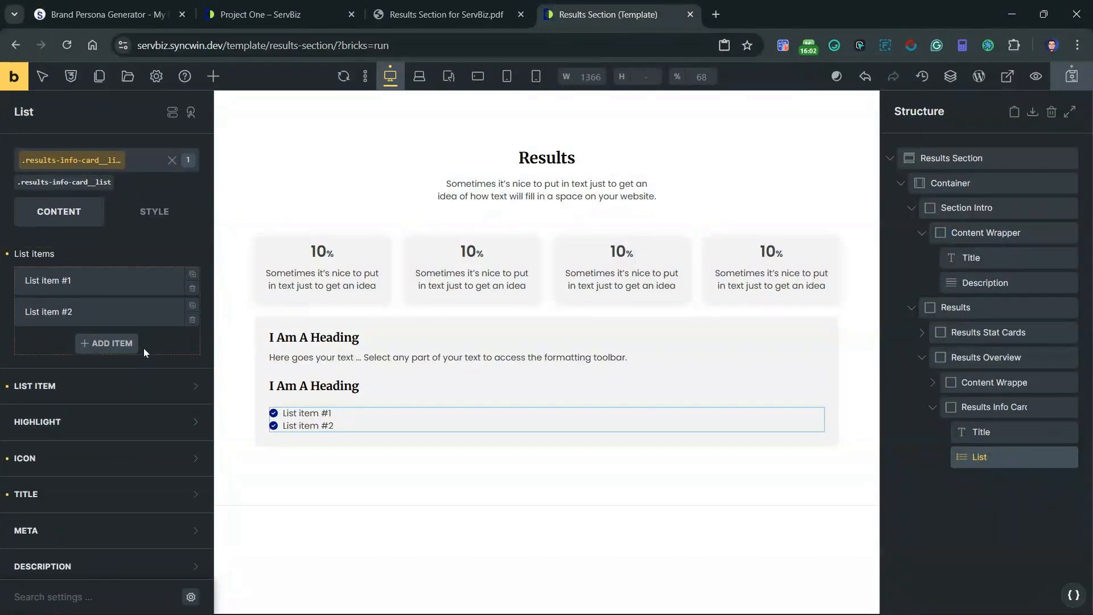
click(192, 306)
click(193, 306)
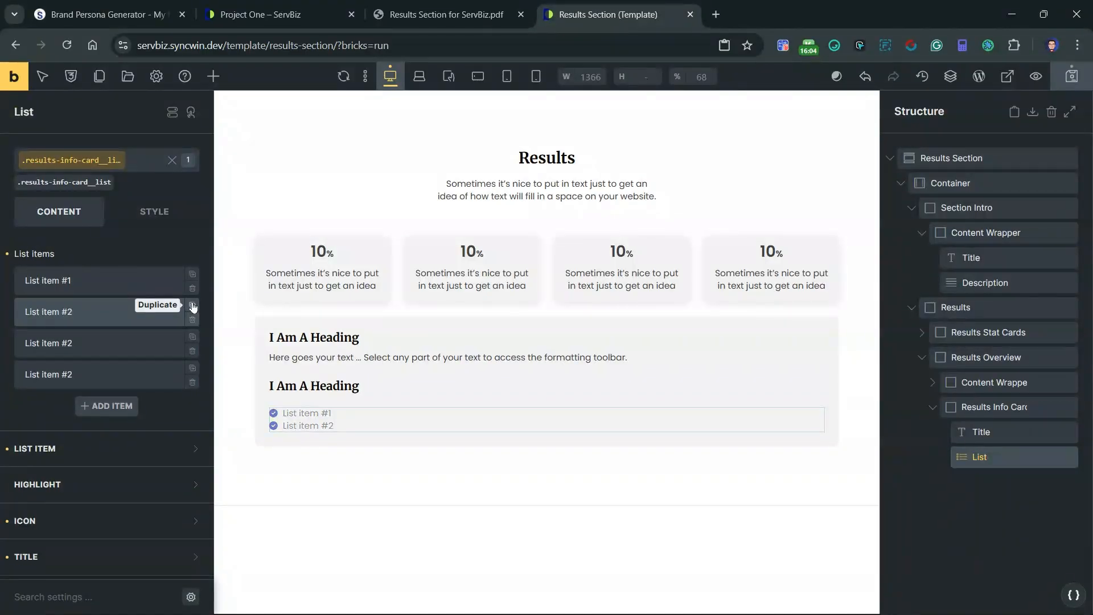
click(193, 307)
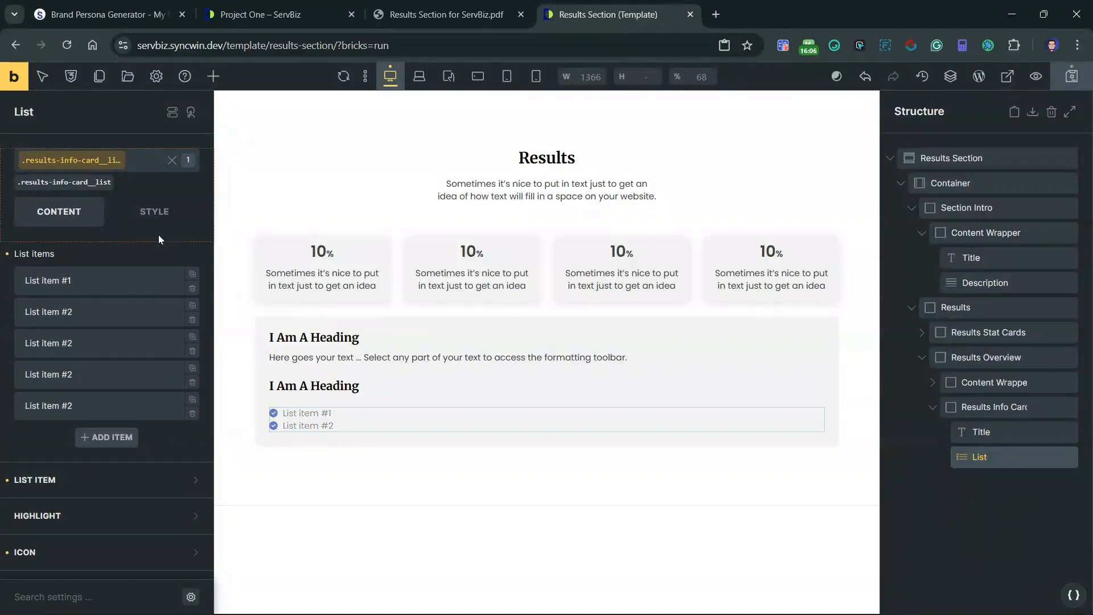
Step: Wrap the Results Info Card in a block and name the block "Results Info Cards Wrapper"
click(934, 410)
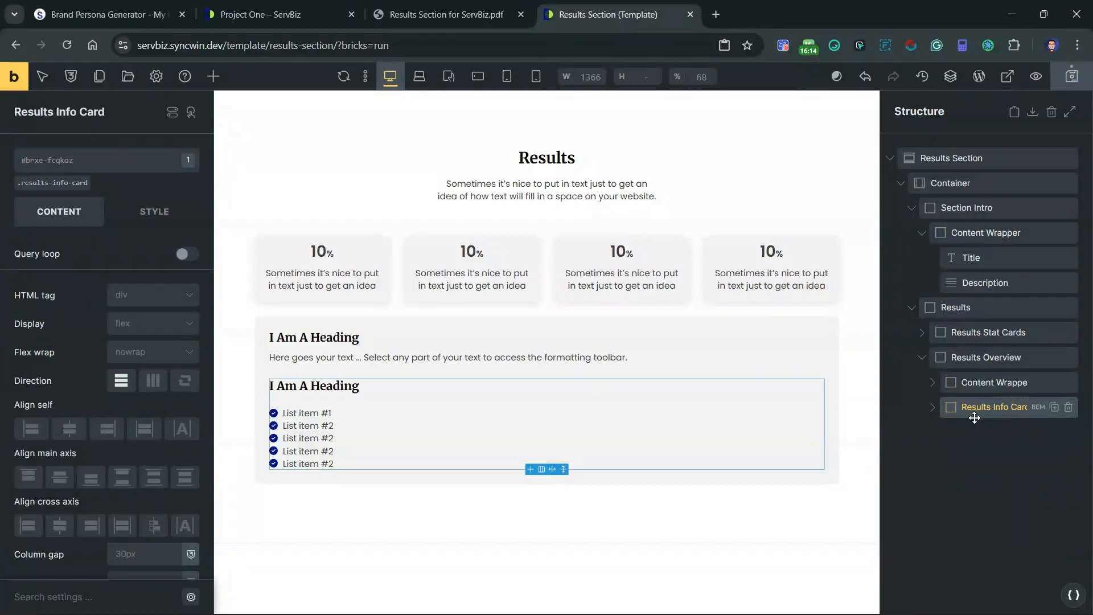
right_click(1003, 408)
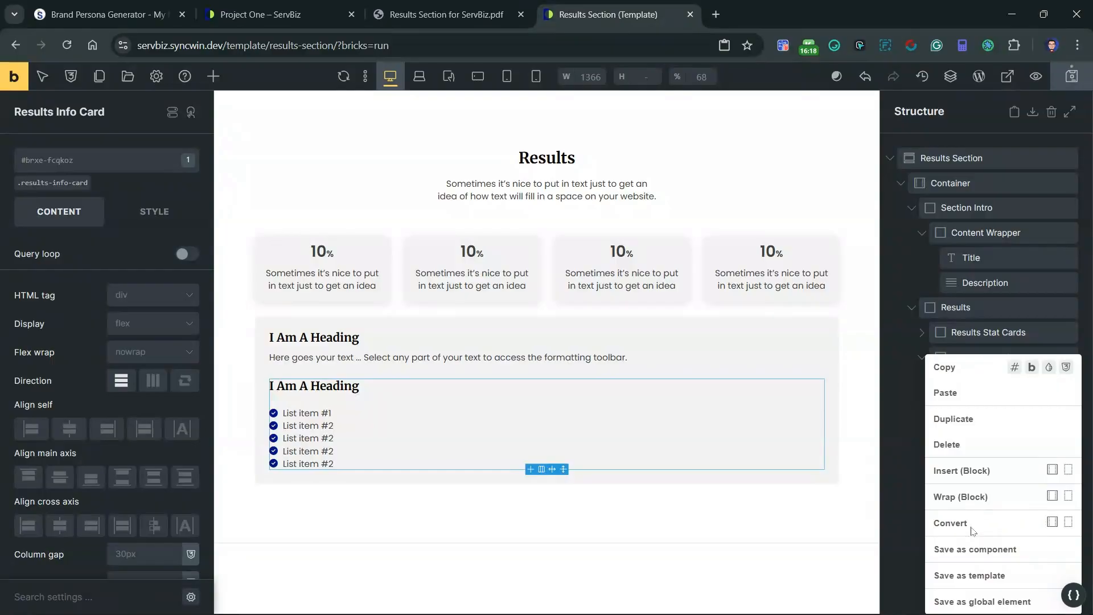
click(958, 496)
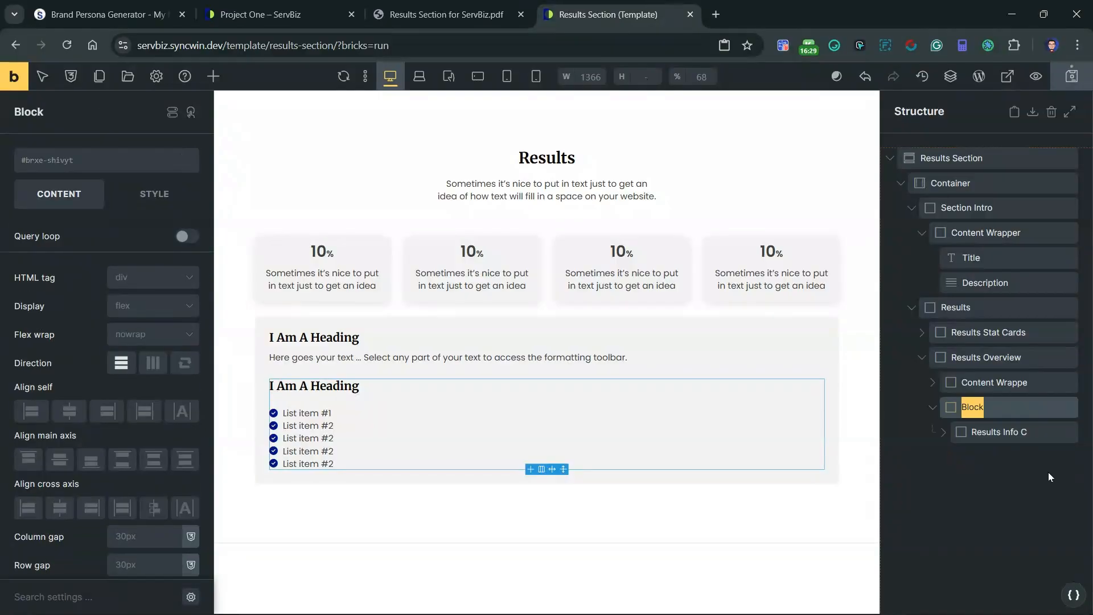
text(Results I)
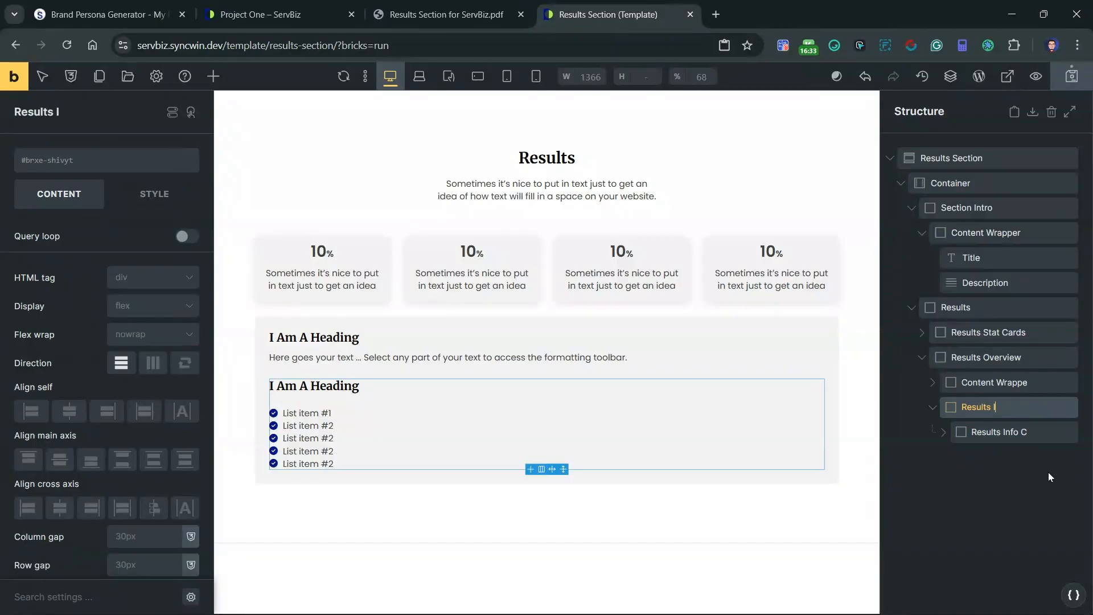
text(nfo Cards)
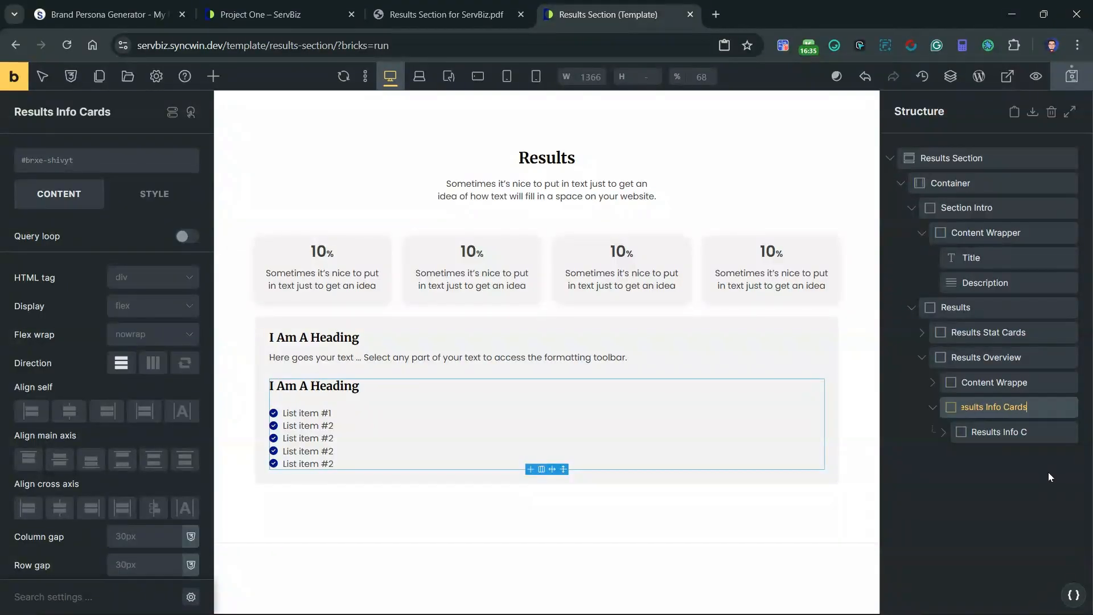
text( Wrapper)
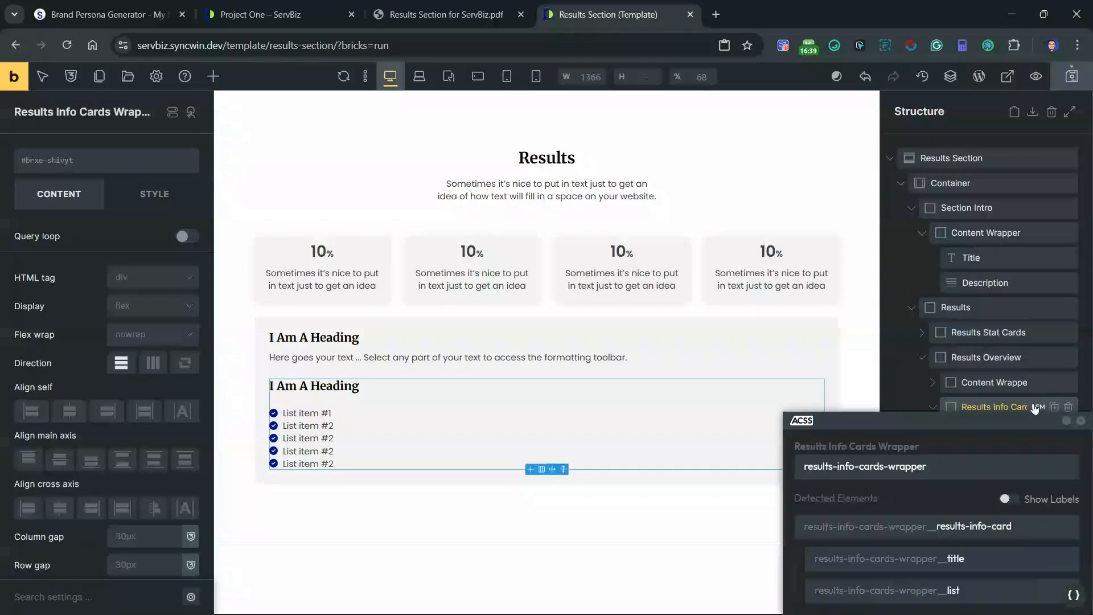
Step: Apply the class sw-sb-results-info-cards-wrapper to the new wrapper only, excluding its card, title and list from the BEM class generation
click(1036, 408)
drag(923, 422, 878, 274)
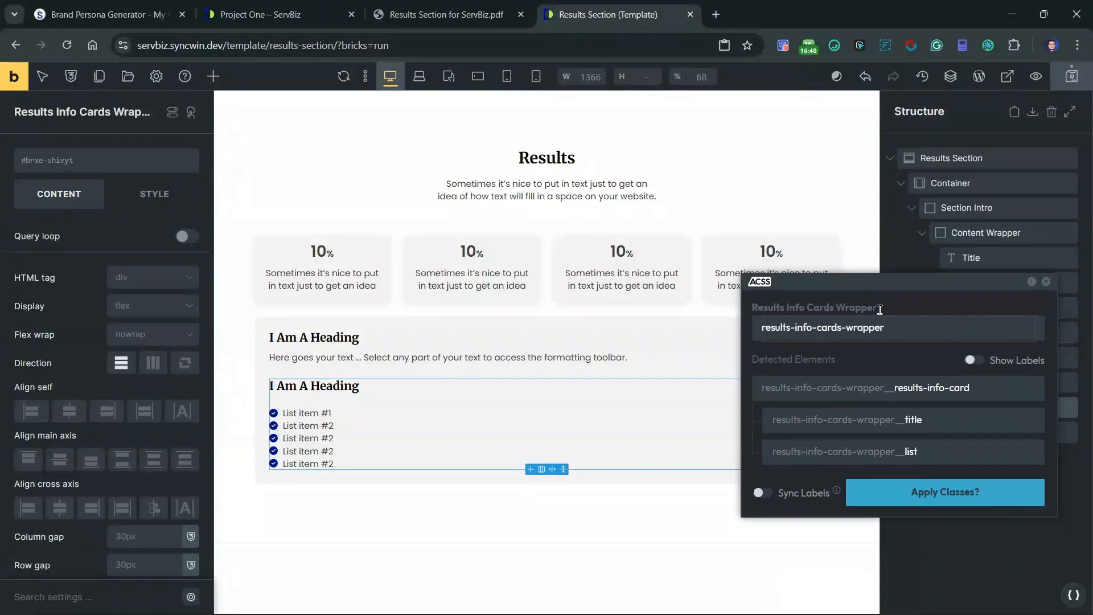
click(762, 320)
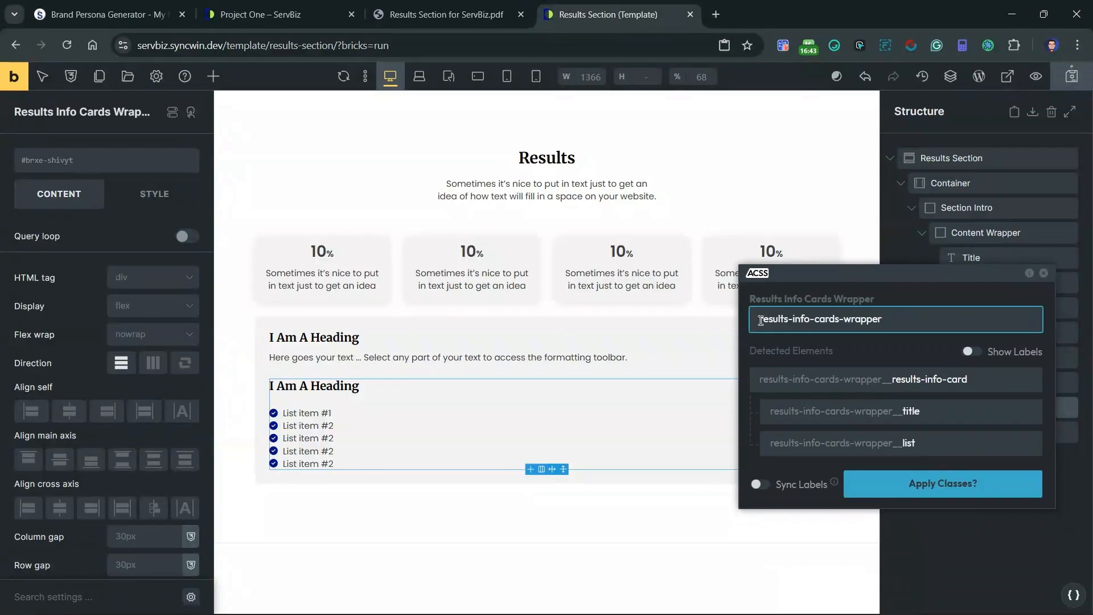
text(sw-)
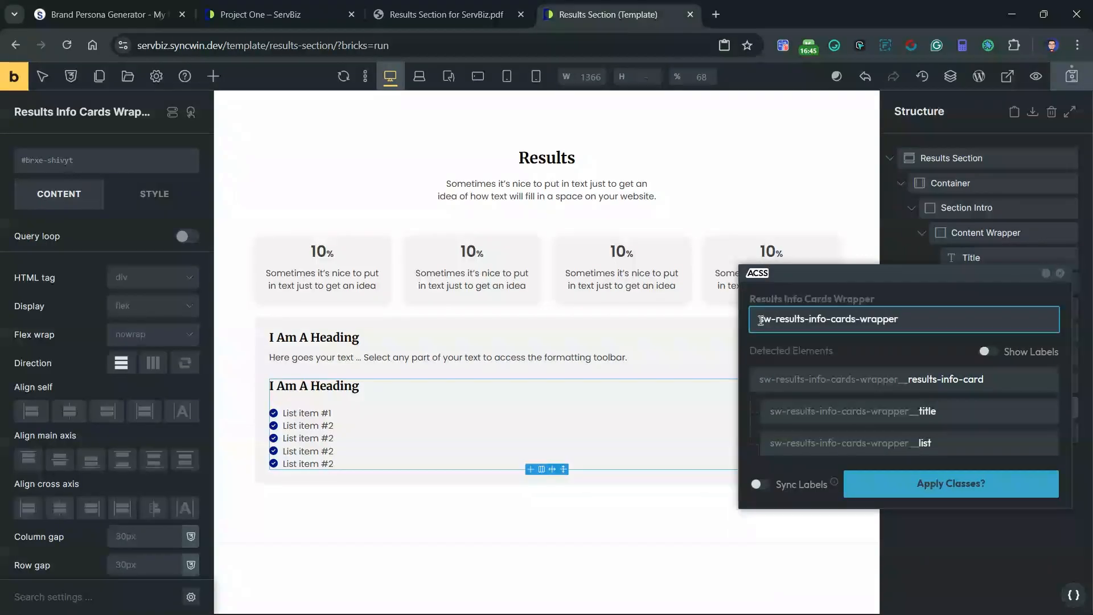
text(sb-)
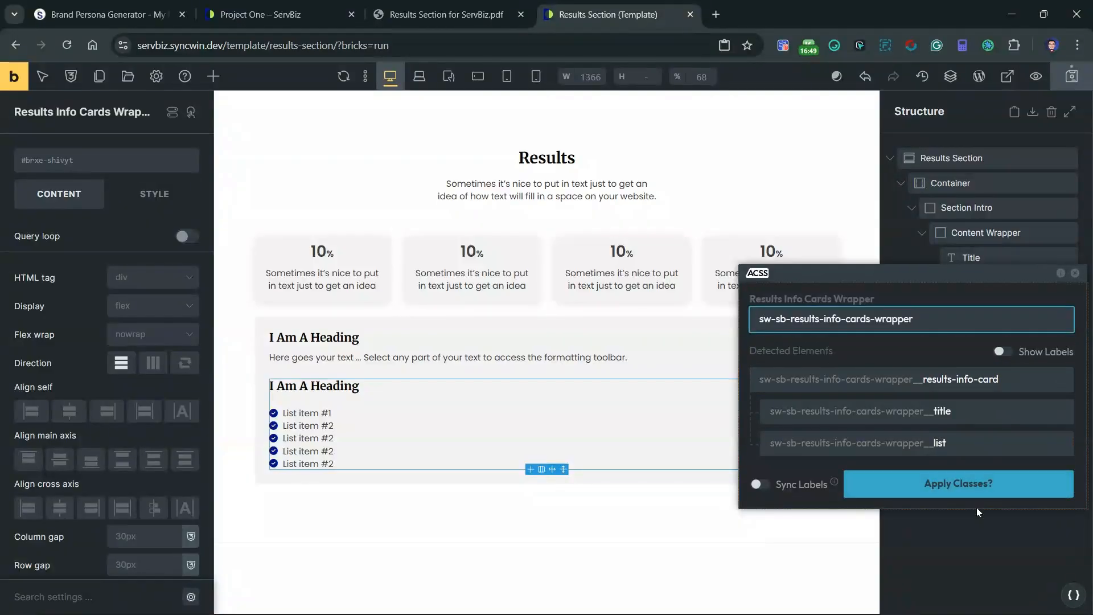
click(1063, 381)
click(1062, 412)
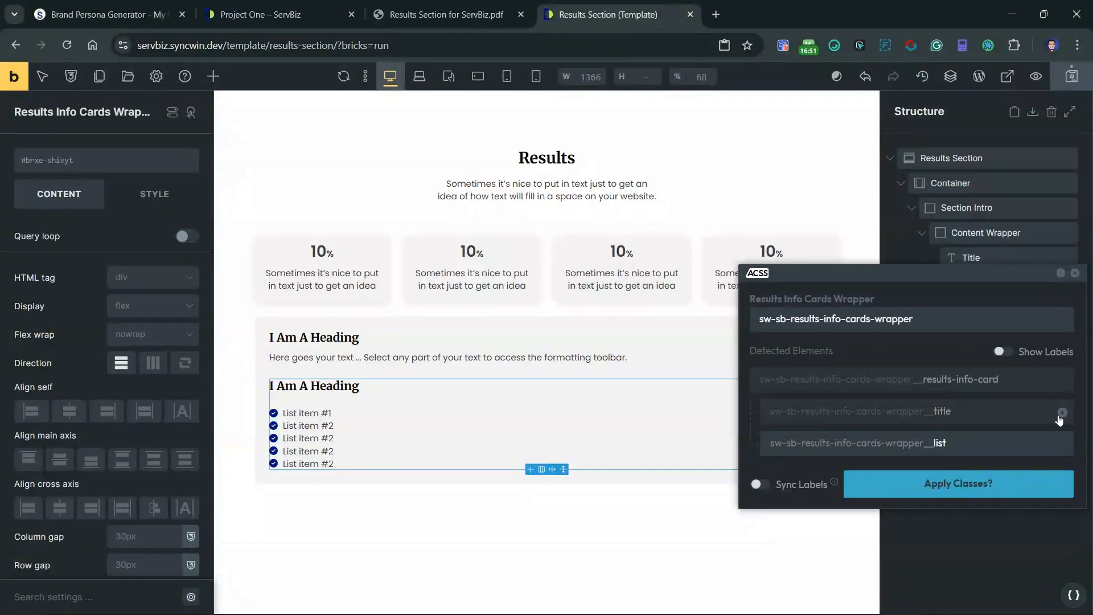
click(1062, 444)
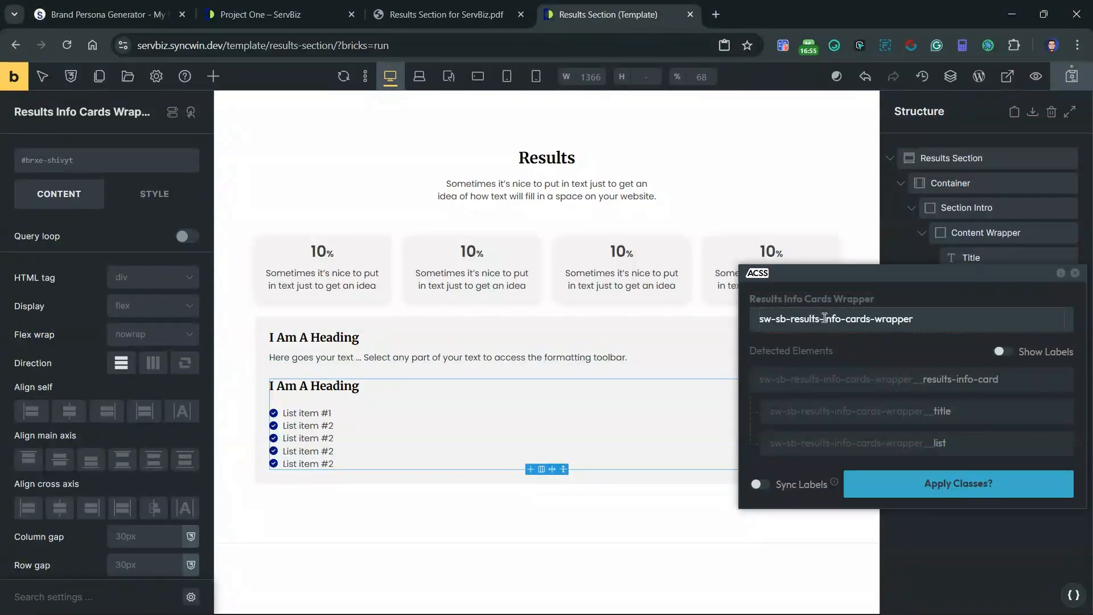
click(968, 483)
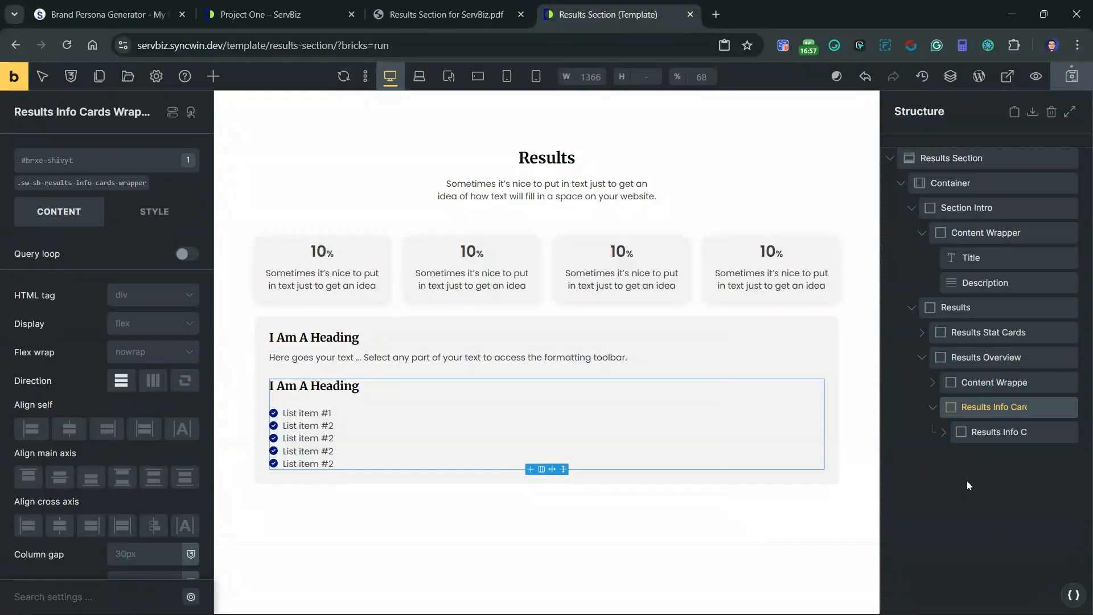
Step: Duplicate the results info card inside the Results Info Cards Wrapper
mouse_move(1002, 431)
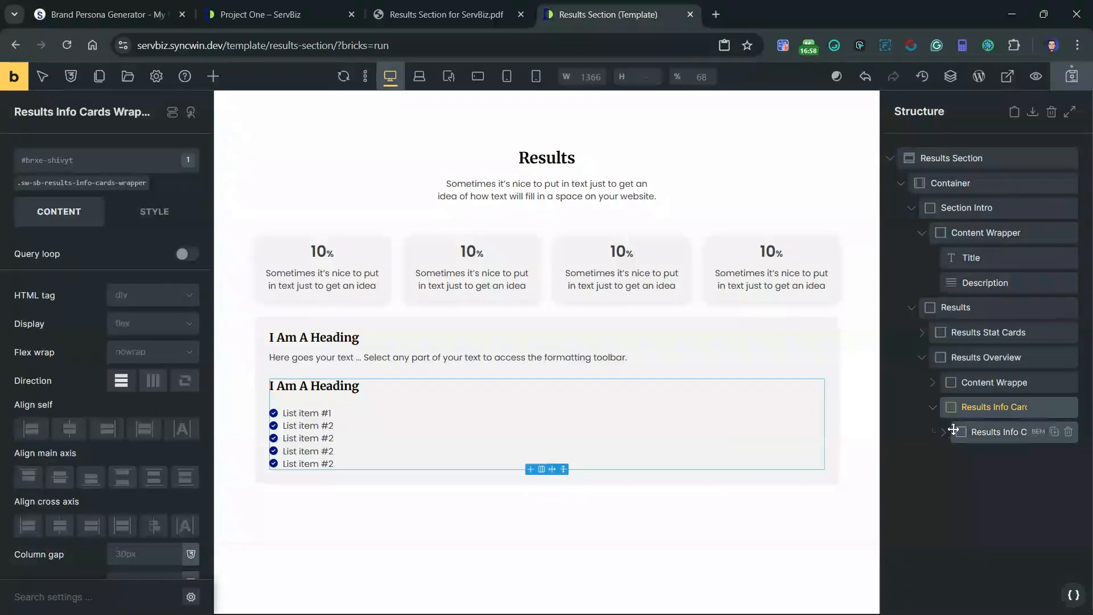
click(1054, 432)
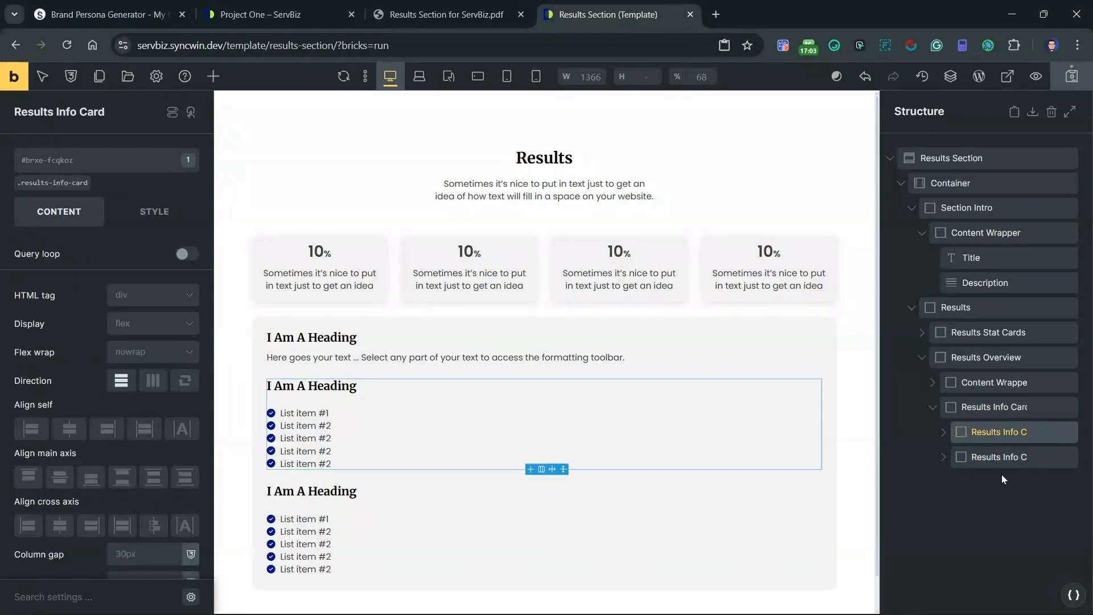
Step: Set the sw-sb-results-info-cards-wrapper class to grid display with var(--grid-2) template columns, and compare the layout with the reference PDF
click(986, 407)
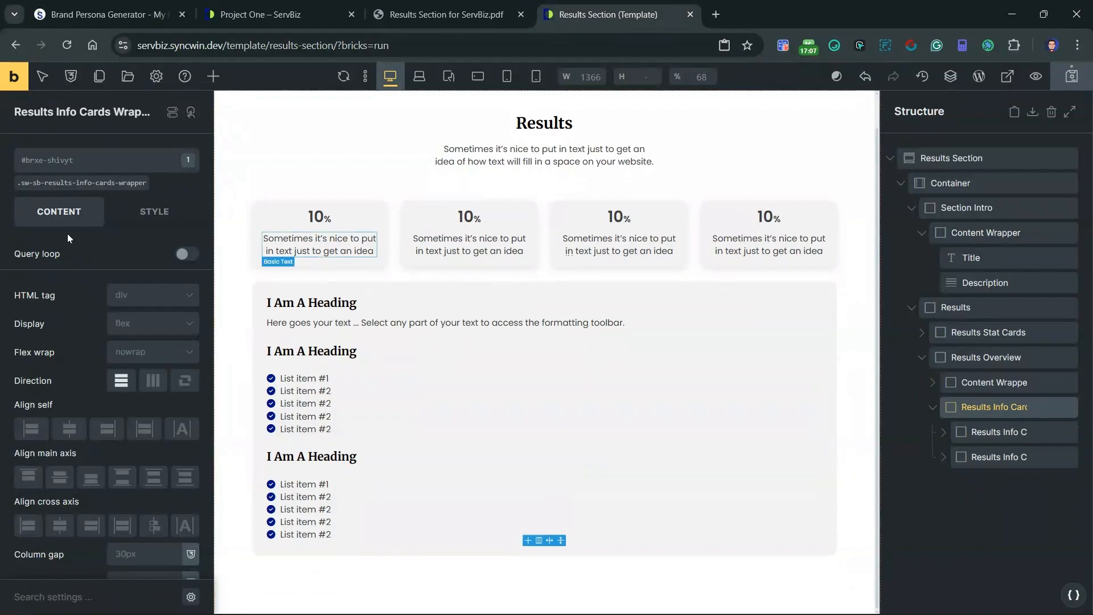
click(57, 182)
click(131, 327)
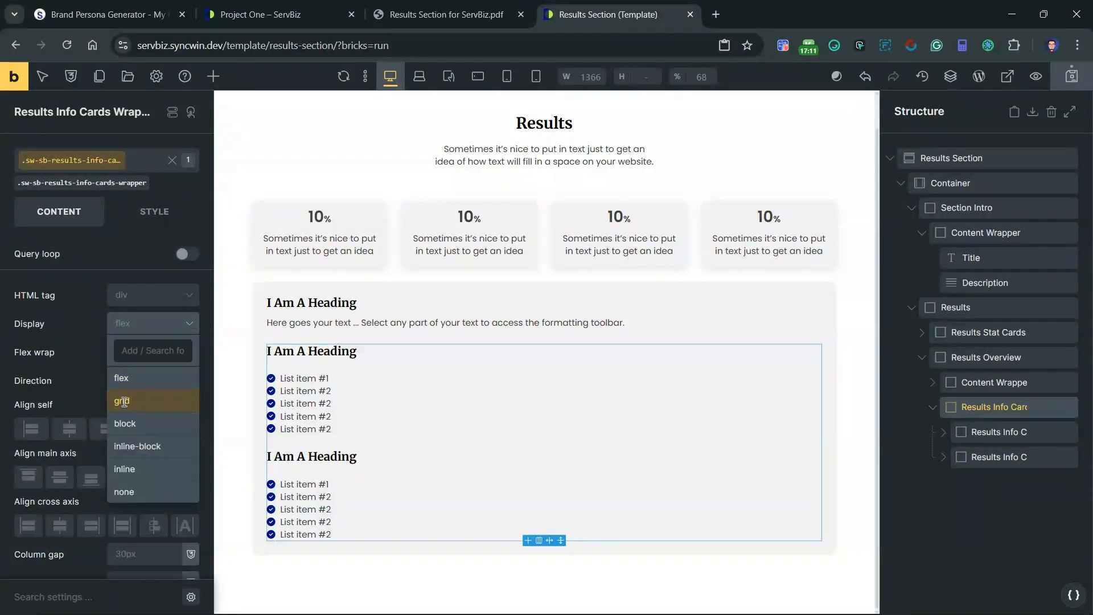
click(122, 401)
right_click(51, 405)
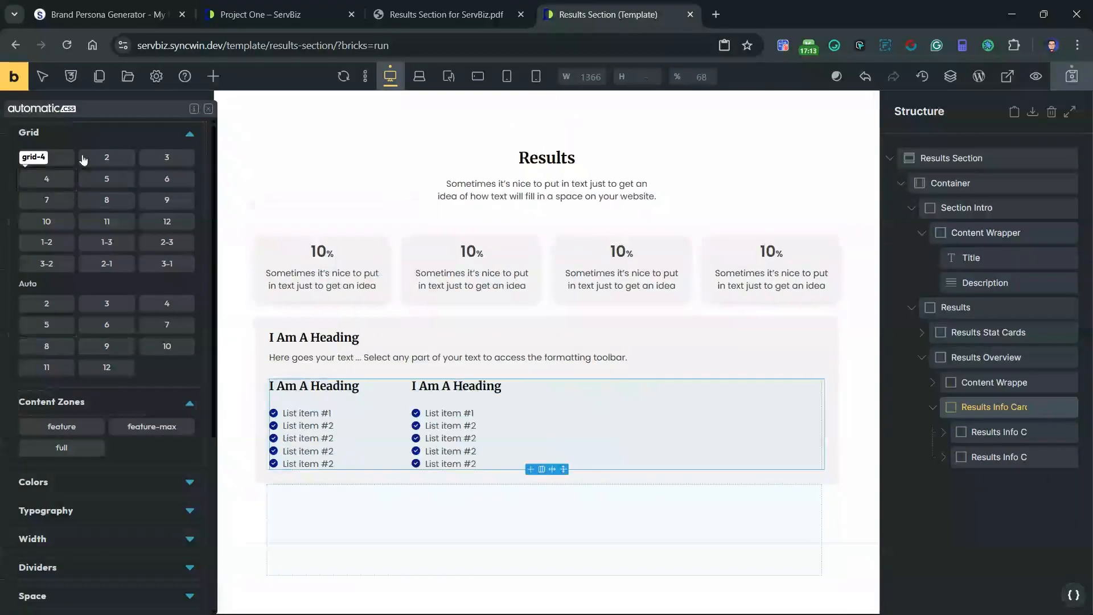
click(106, 158)
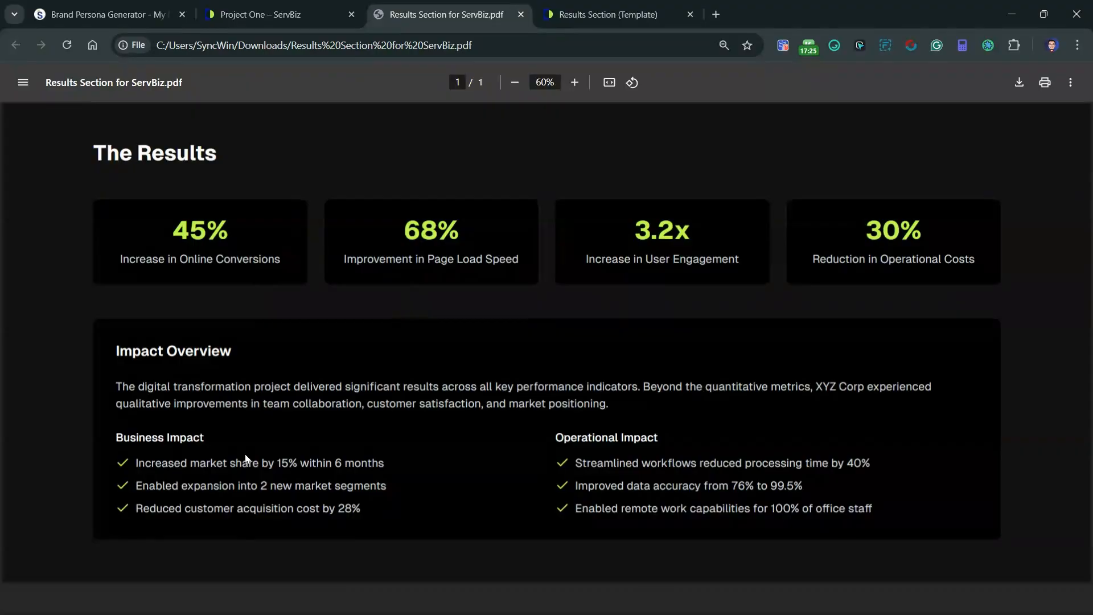
click(608, 7)
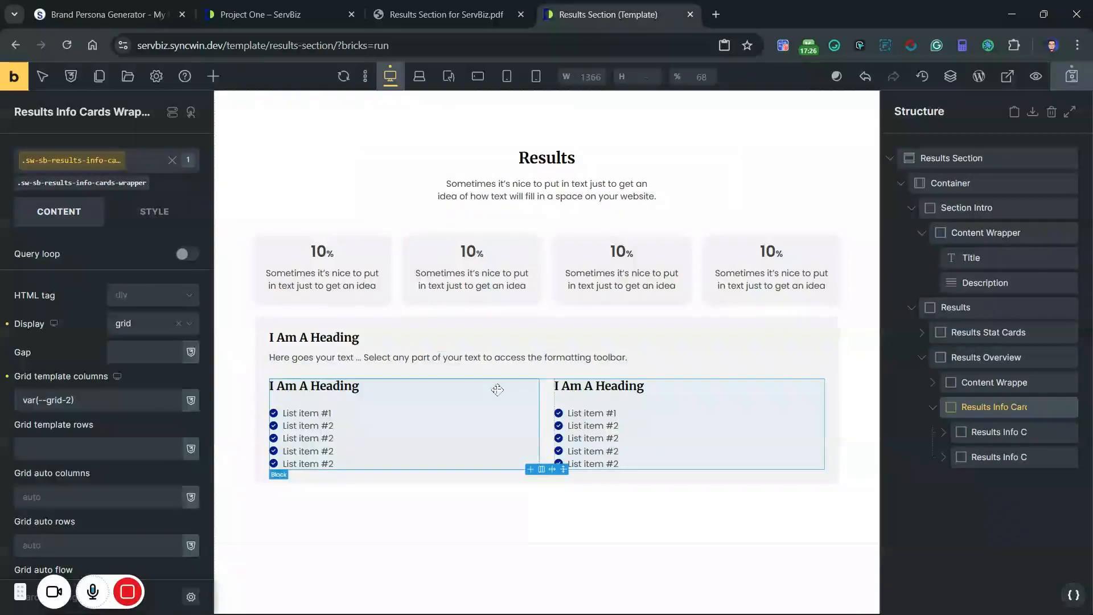
Step: Add a box shadow to the sw-sb-results-overview class with X 0, Y 5 and blur 15
click(983, 361)
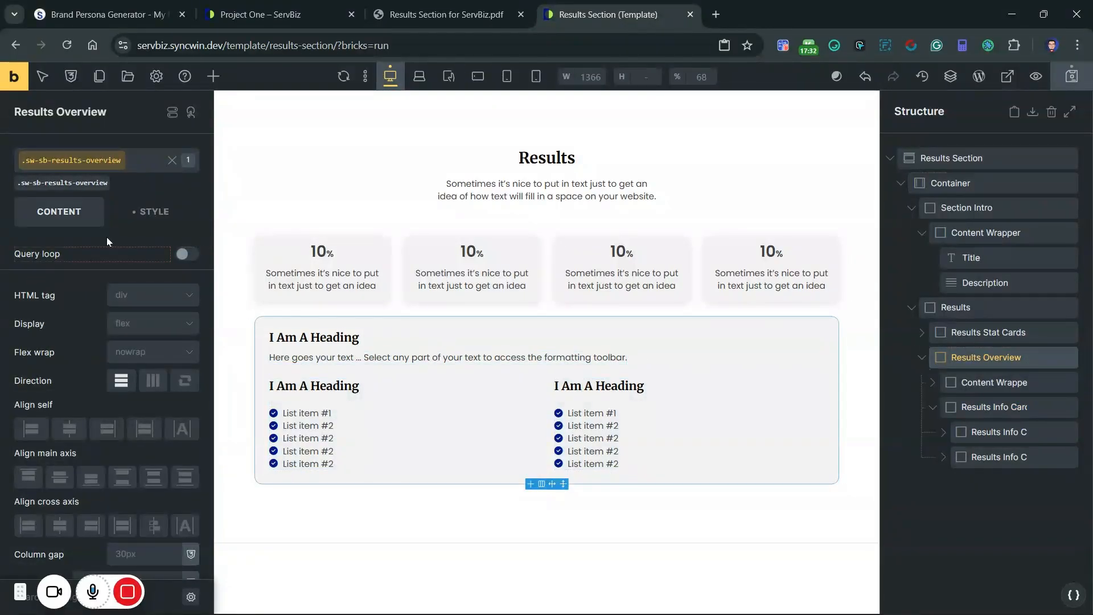
click(162, 210)
mouse_move(127, 592)
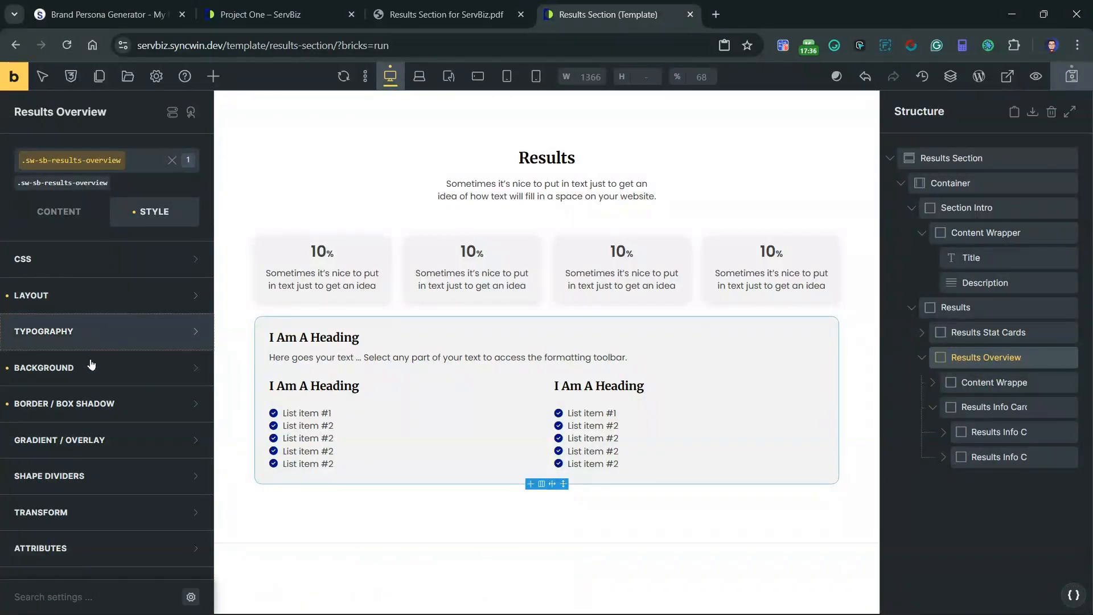
click(106, 405)
click(188, 464)
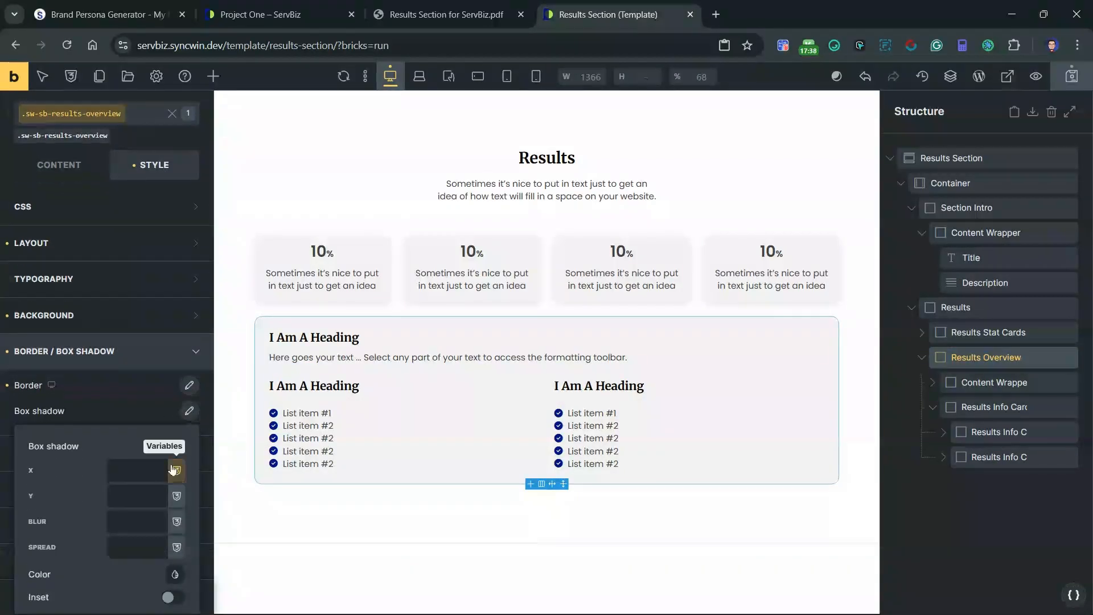
click(147, 447)
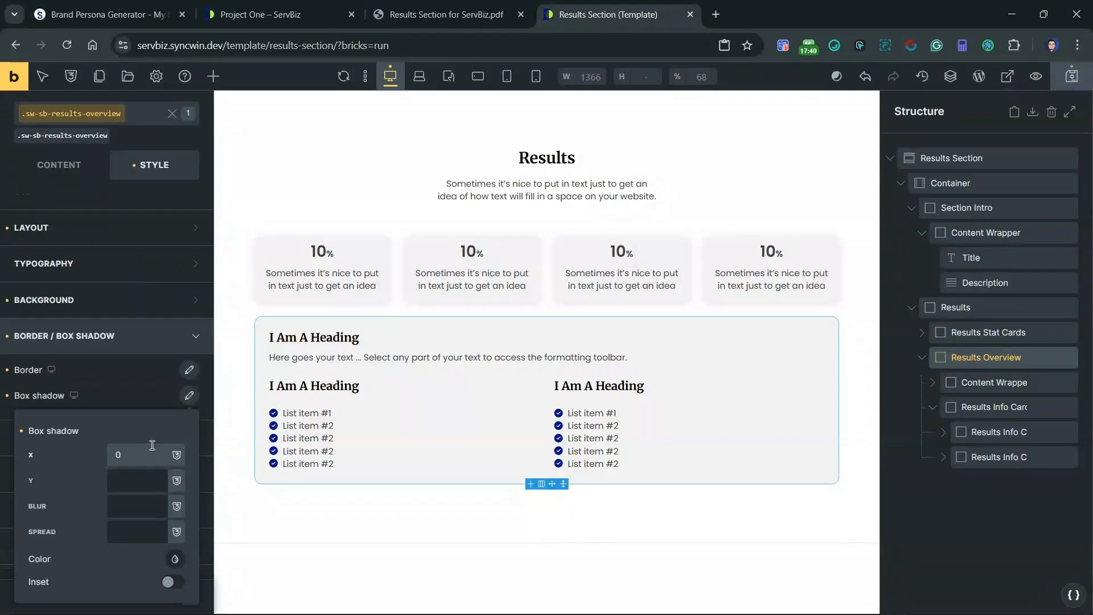
click(138, 485)
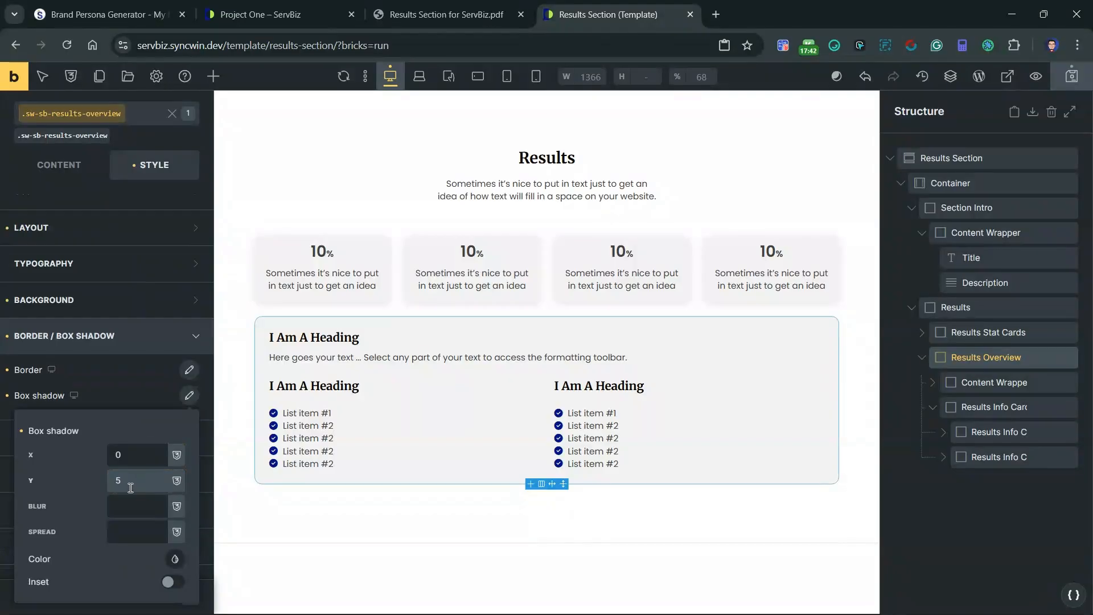
click(130, 496)
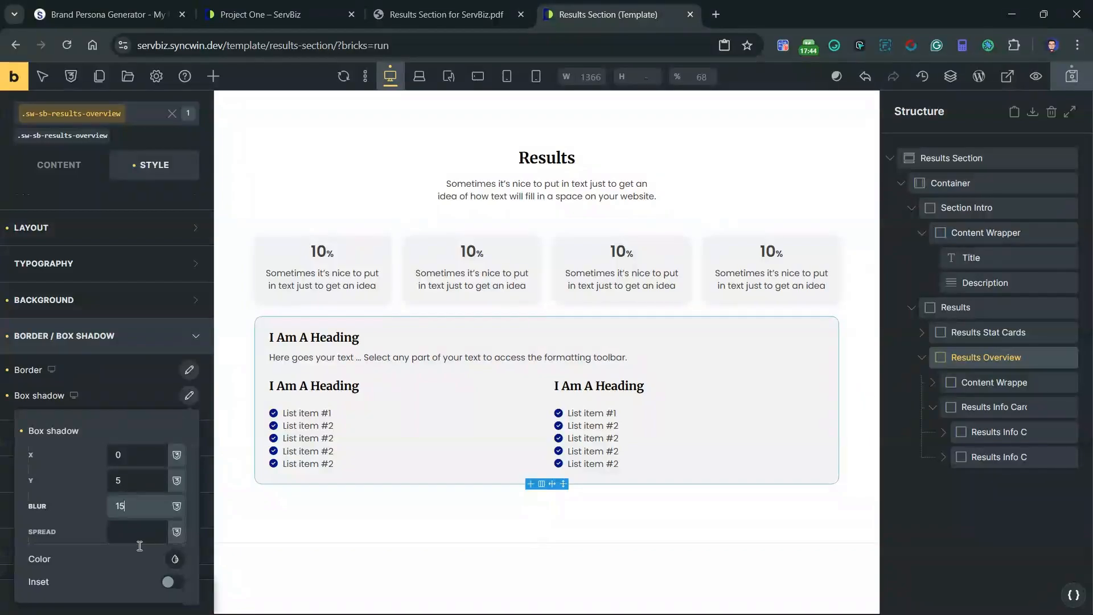
Step: Color the Results Overview box shadow black (RGB 0, 0, 0) with reduced opacity, and close the border and shadow settings
click(175, 558)
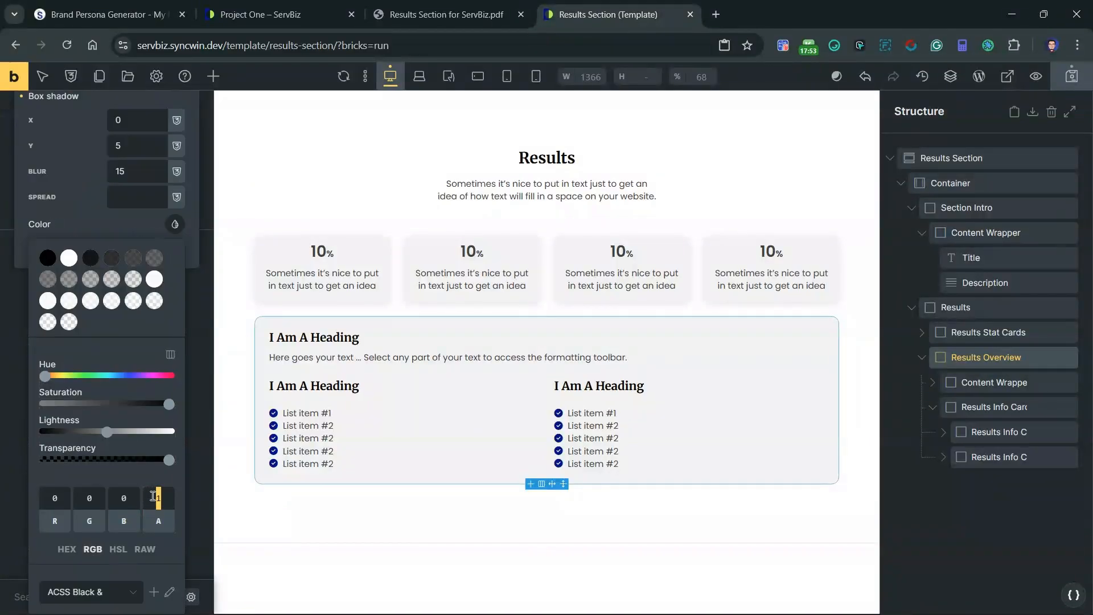
click(17, 293)
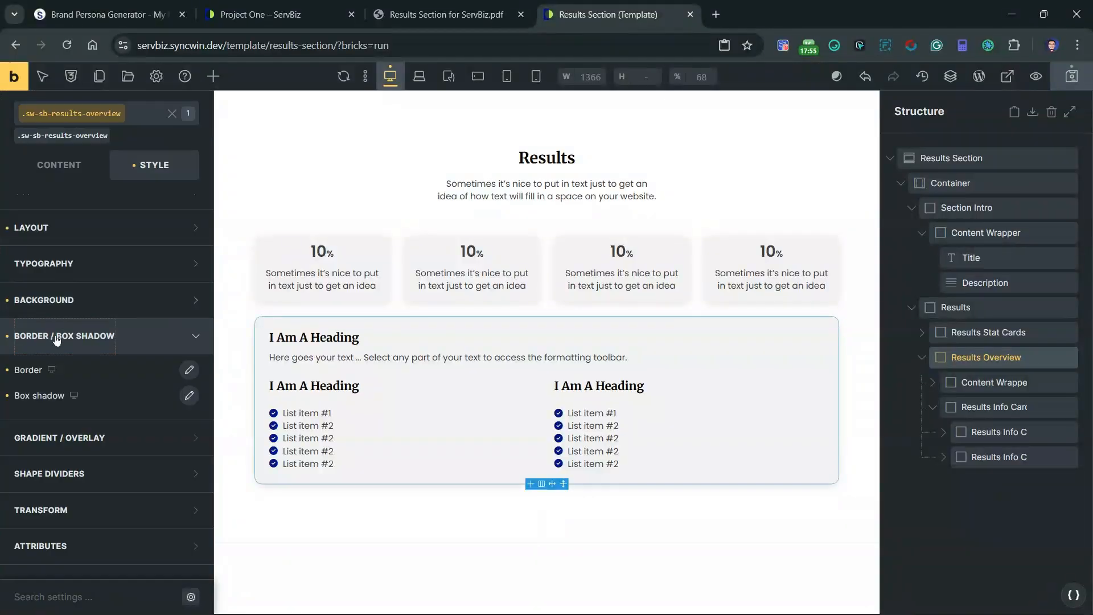
scroll(102, 450, up, 2)
click(145, 402)
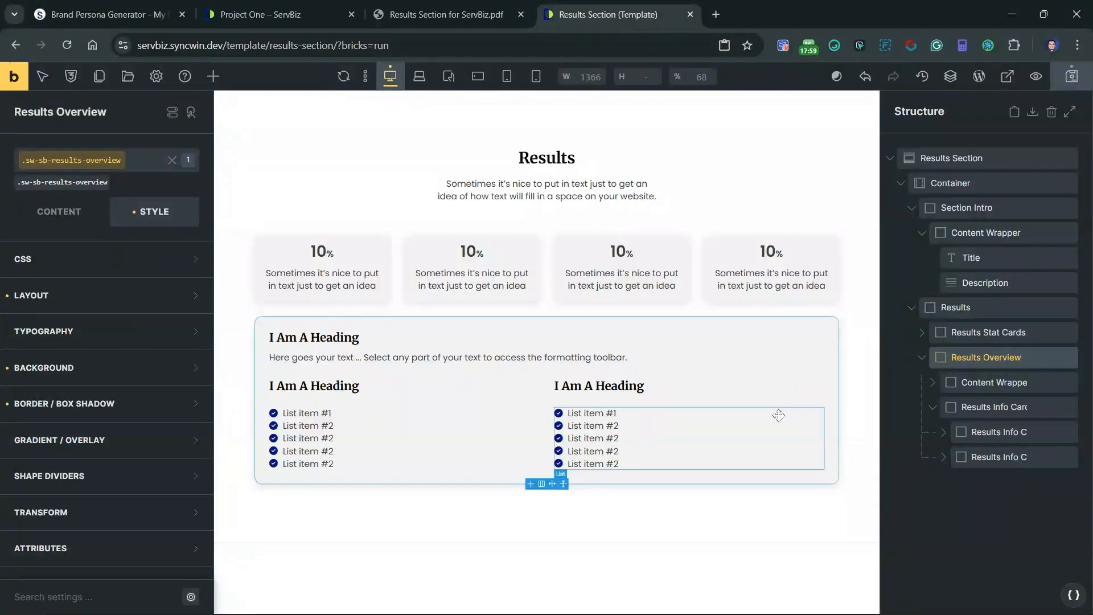
Step: Set the row gap of the results-info-card class to var(--space-xs)
click(987, 435)
click(85, 214)
scroll(60, 463, down, 4)
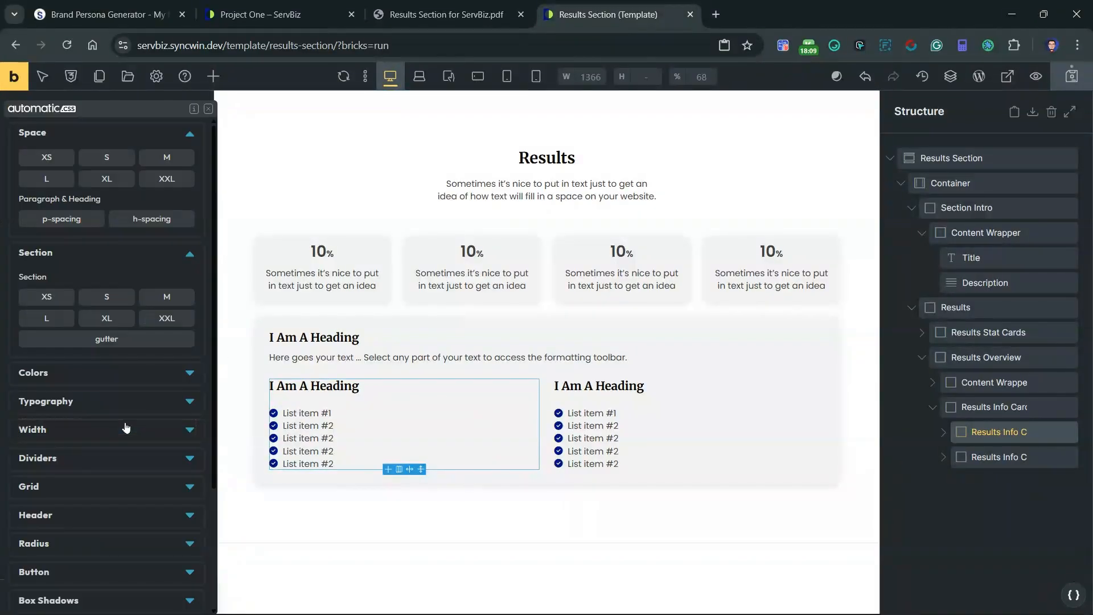
click(50, 159)
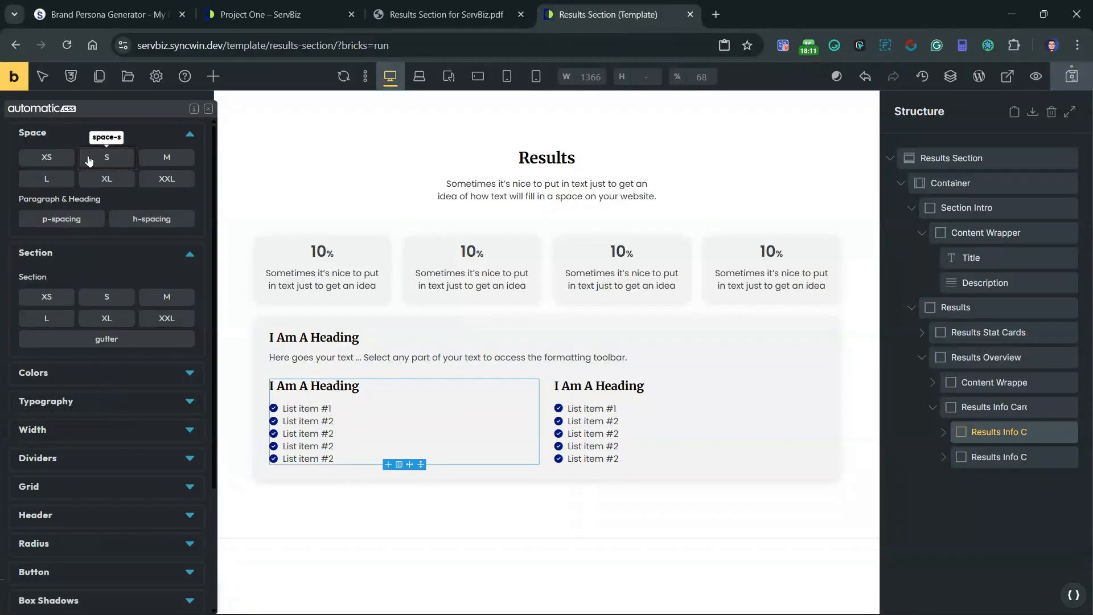
click(62, 162)
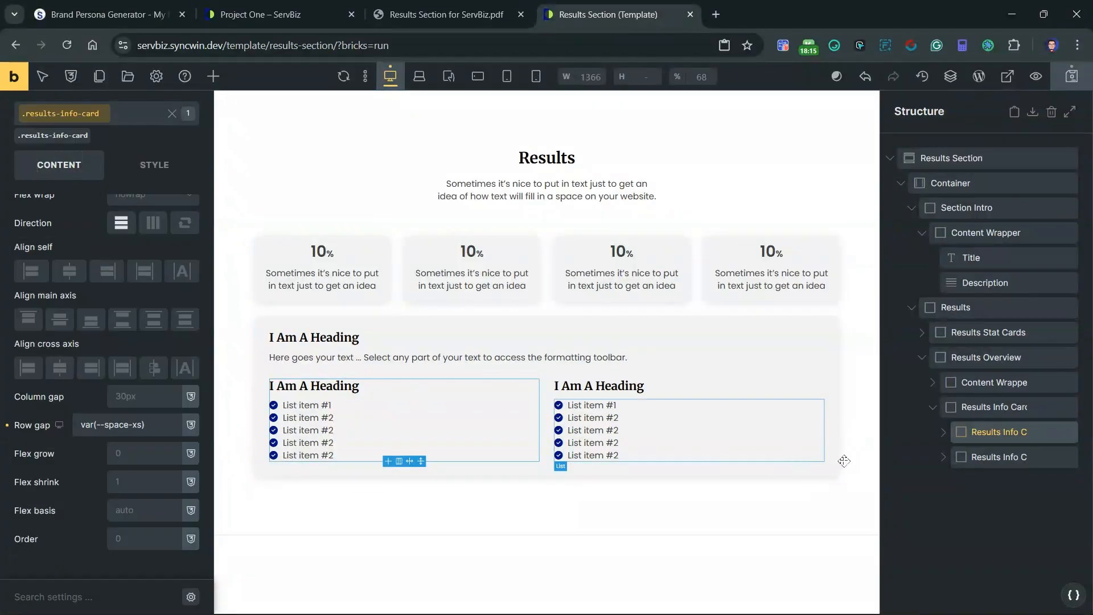
Step: Set the grid gap of the sw-sb-results-info-cards-wrapper class to var(--space-m)
click(997, 406)
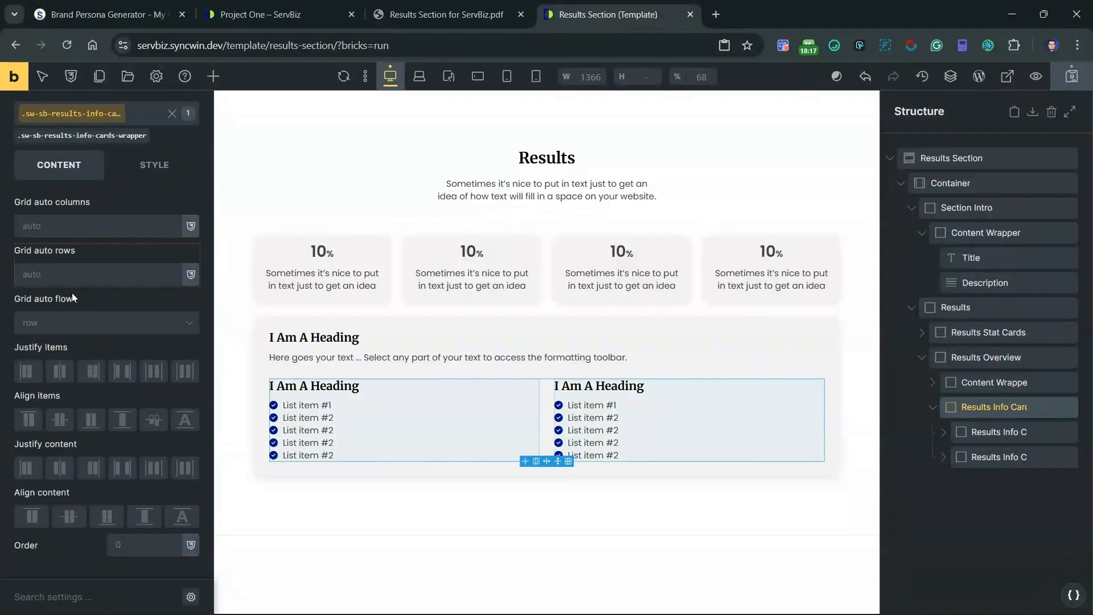
scroll(72, 293, up, 5)
scroll(80, 299, down, 5)
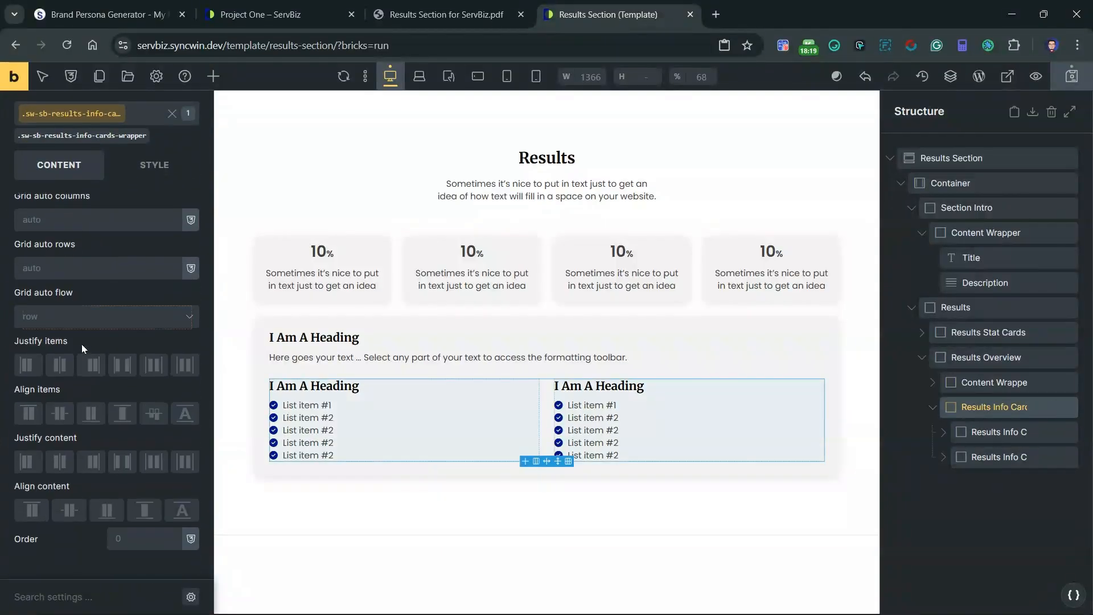
scroll(85, 387, up, 5)
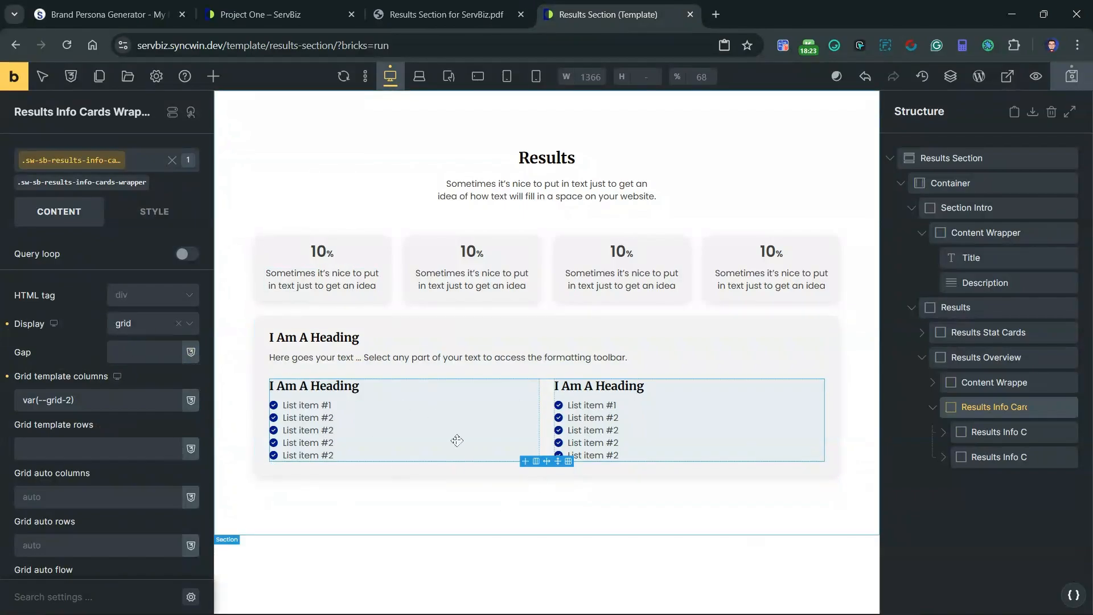
right_click(121, 353)
click(167, 157)
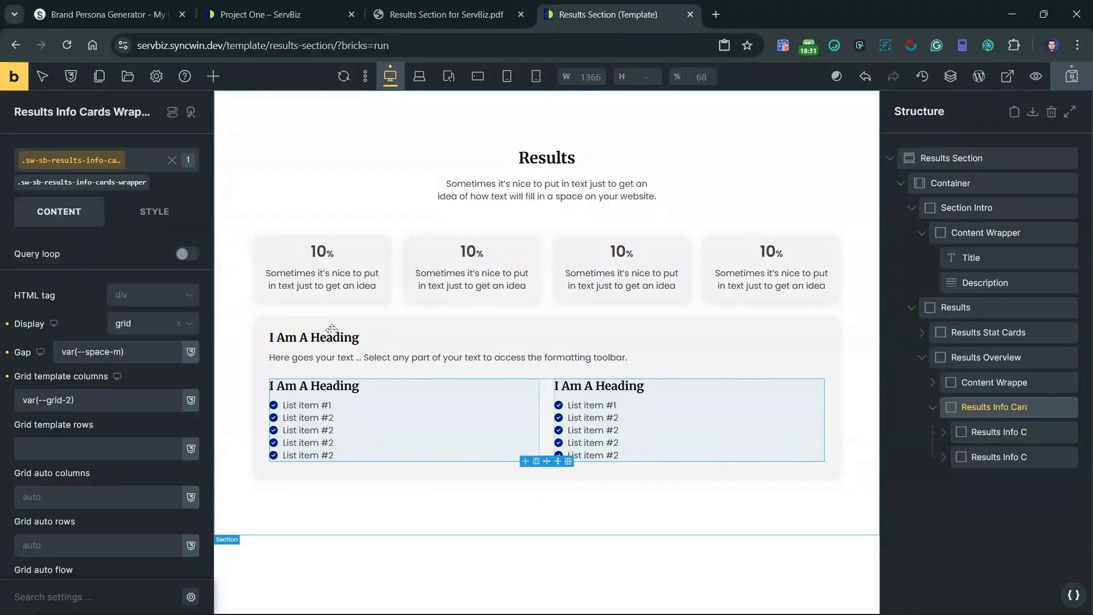
Step: Change the HTML tag of the titles in both results info cards to h4
click(321, 390)
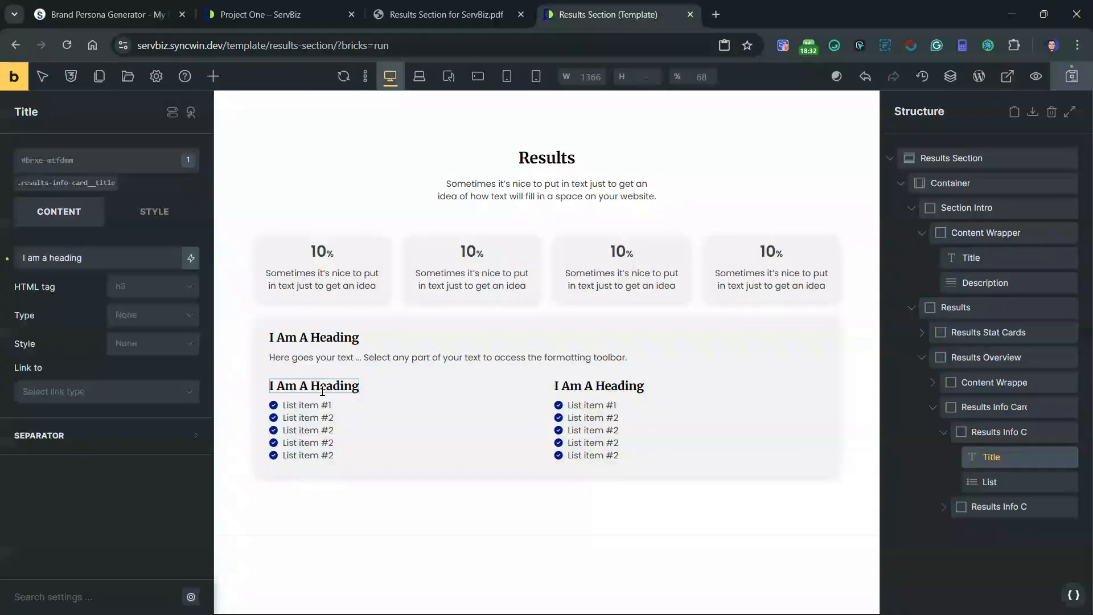
click(135, 288)
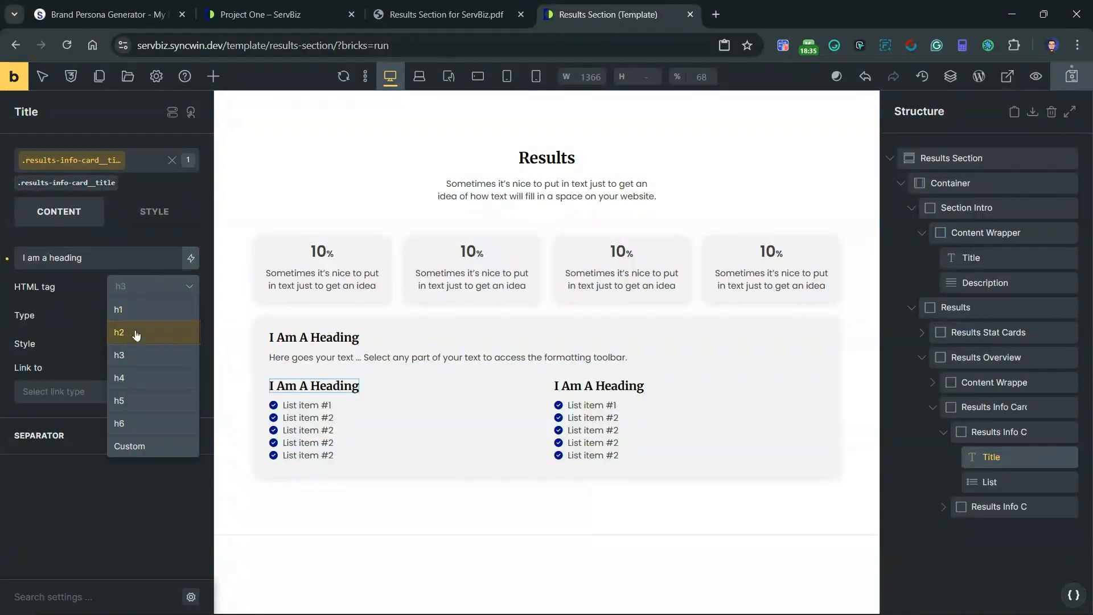
click(147, 378)
click(599, 386)
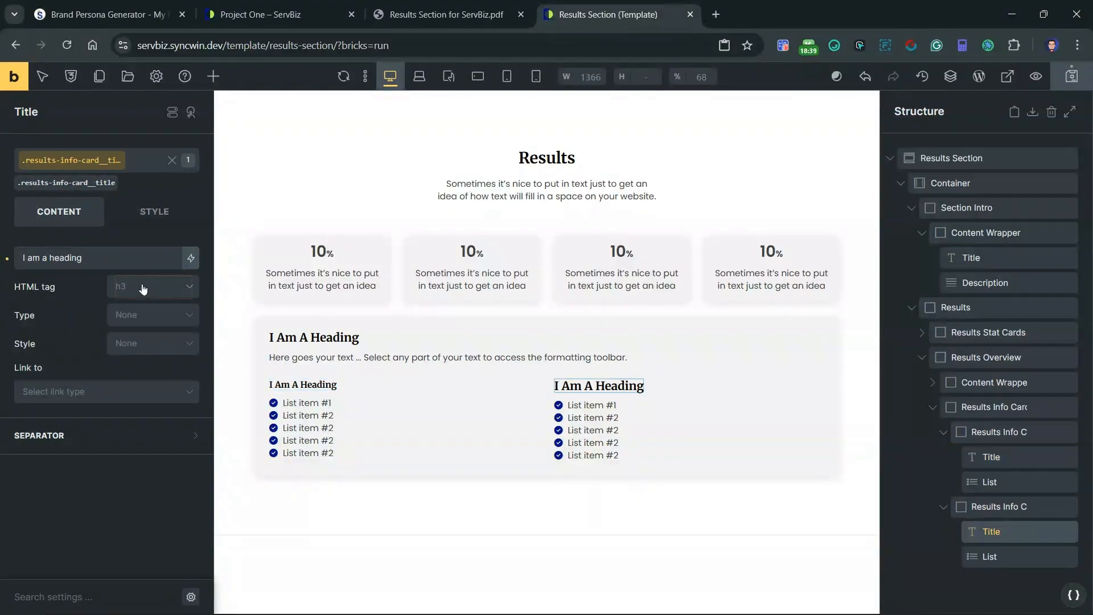
click(142, 286)
click(143, 377)
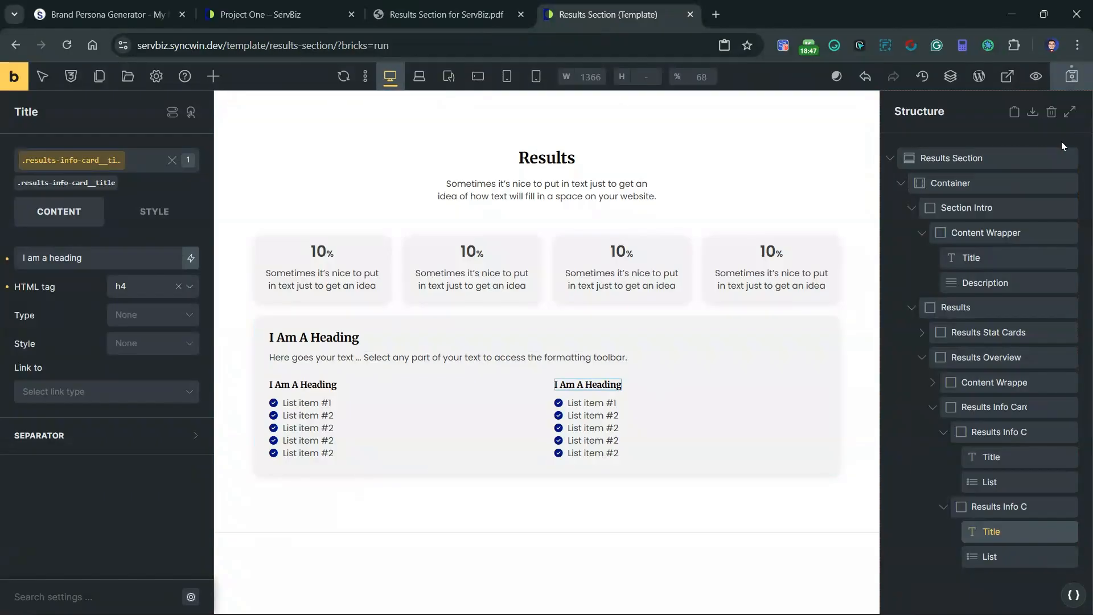
Step: Save the template, open its front-end preview and compare it with the reference PDF
click(1070, 81)
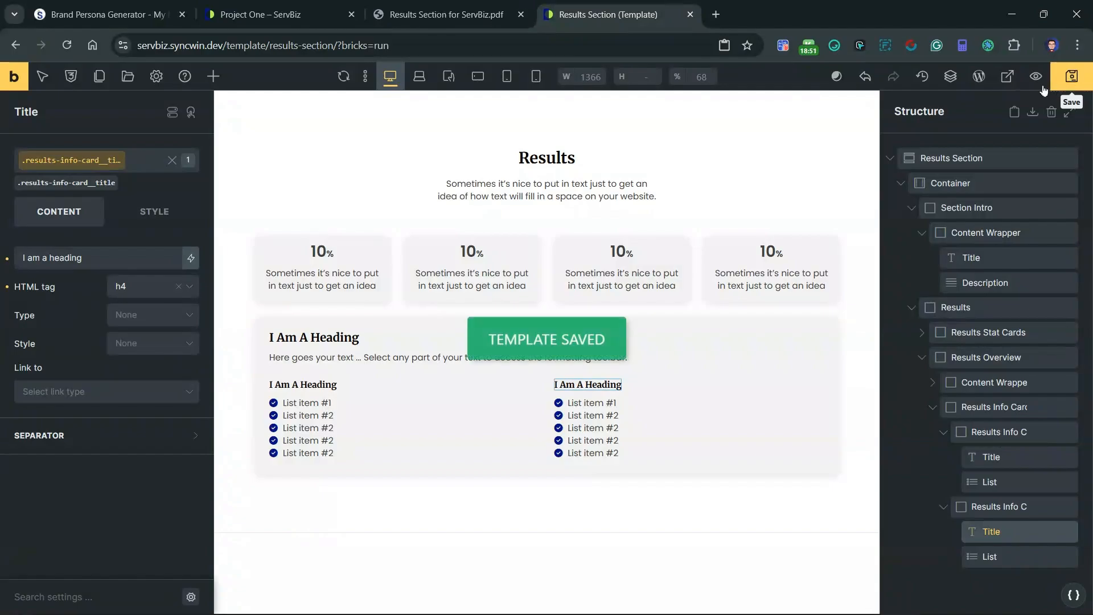
click(1007, 76)
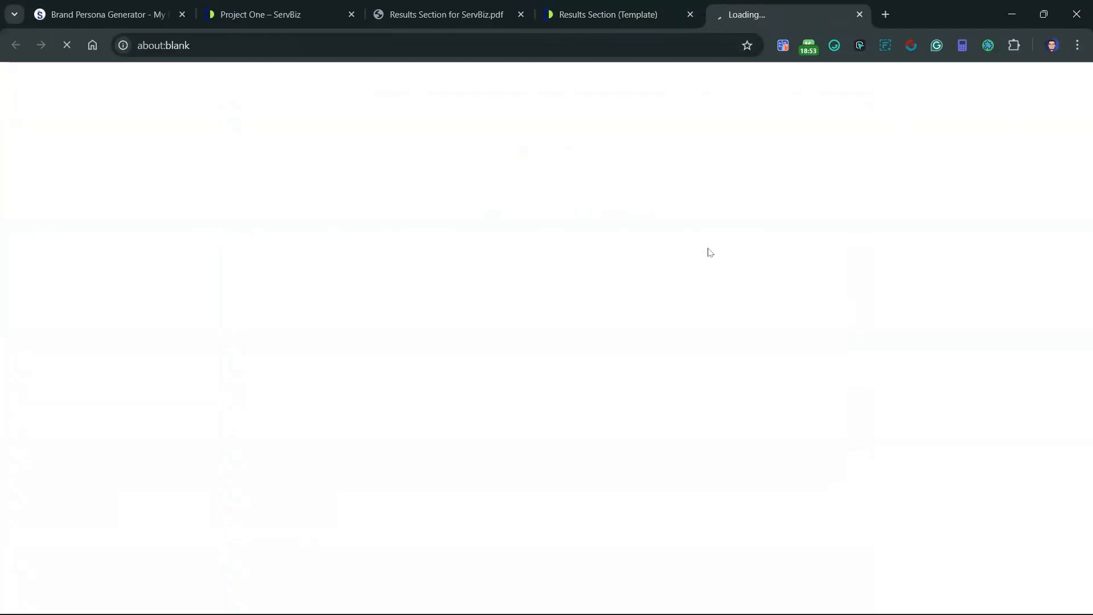
scroll(623, 222, down, 3)
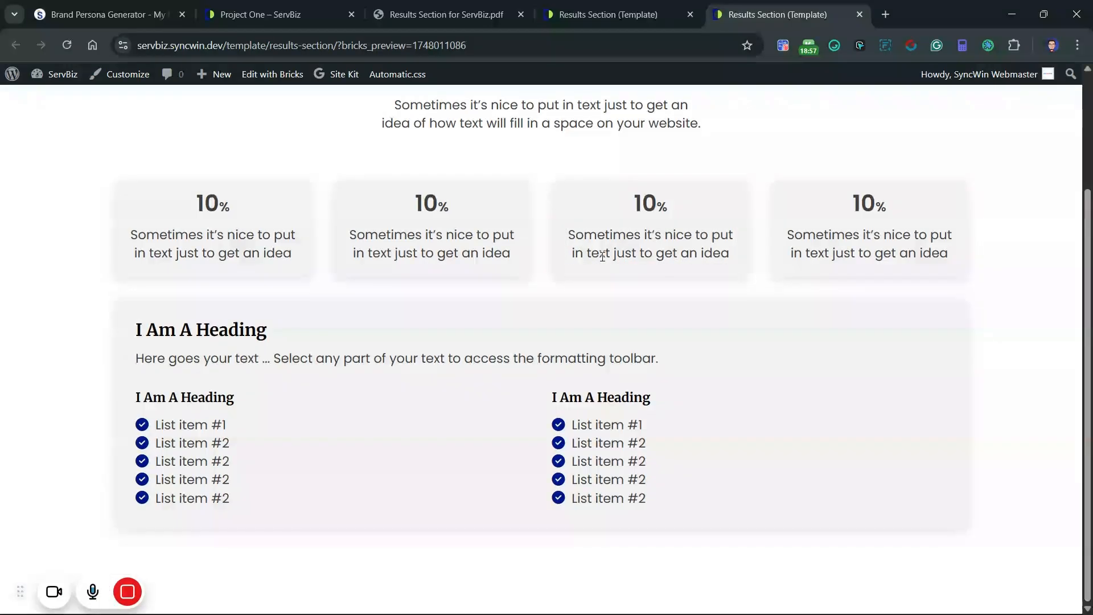
click(446, 14)
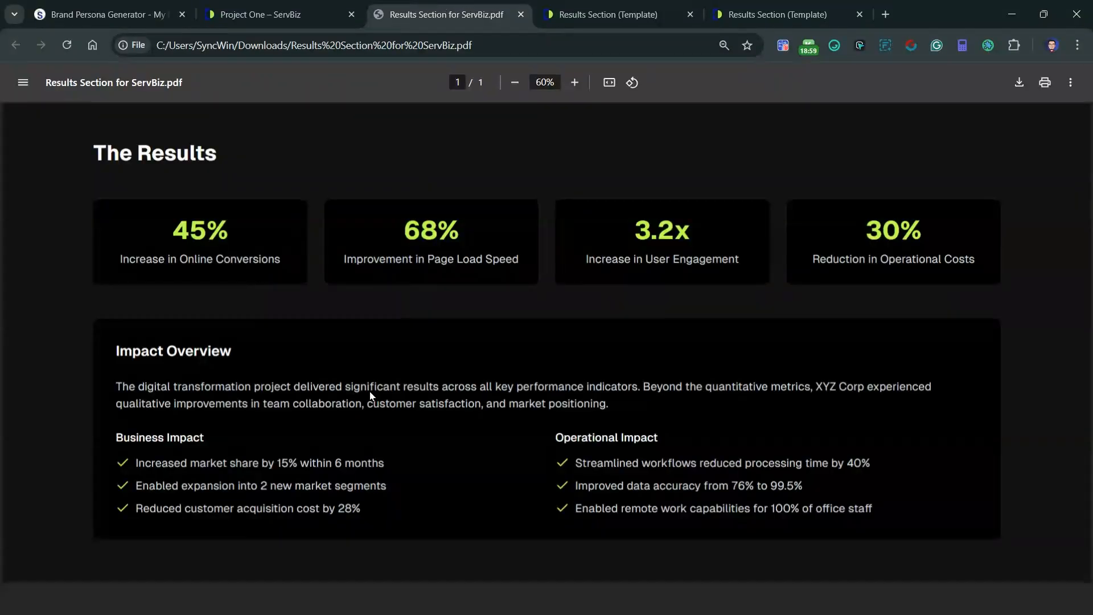
click(777, 14)
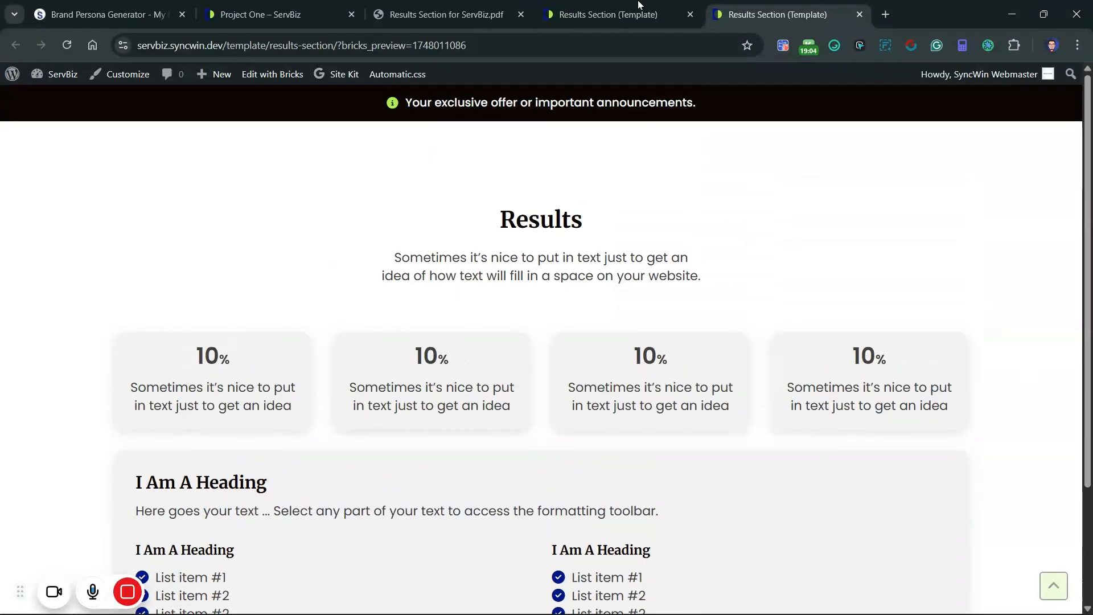
Step: Return to the template editor and add the existing class sw-sb-default-section--primary to the Results Section, alongside sw-sb-default-section
click(638, 7)
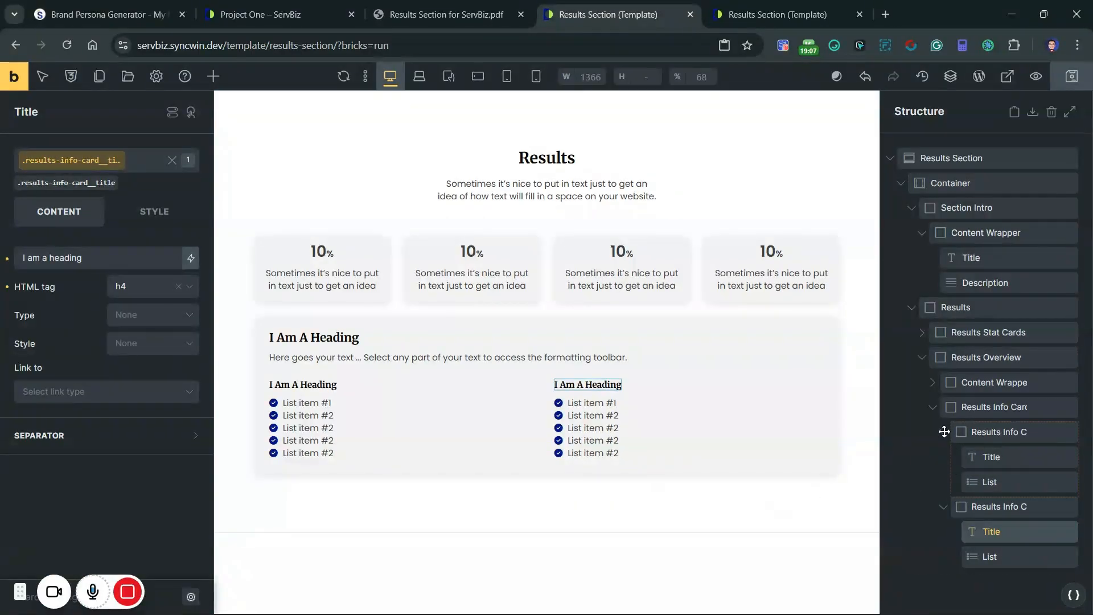
click(890, 158)
click(985, 159)
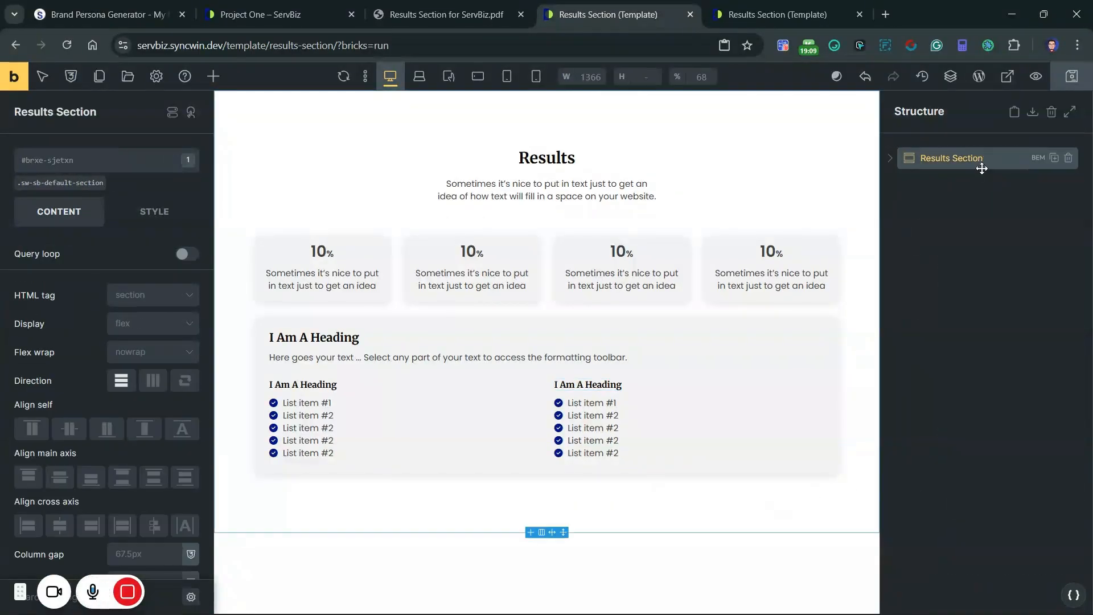
click(46, 182)
mouse_move(135, 592)
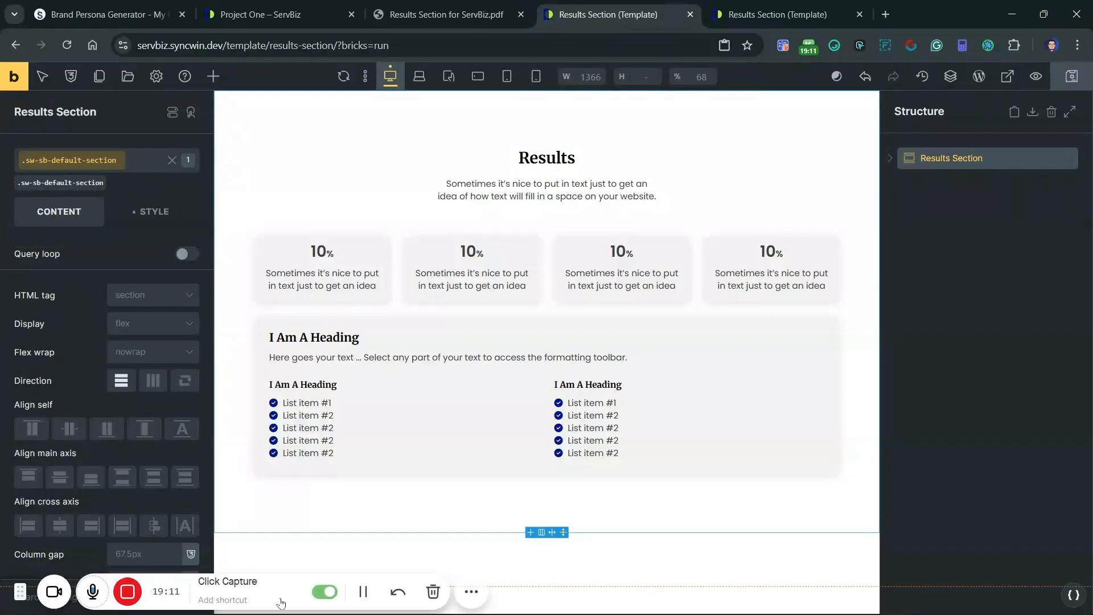
click(541, 595)
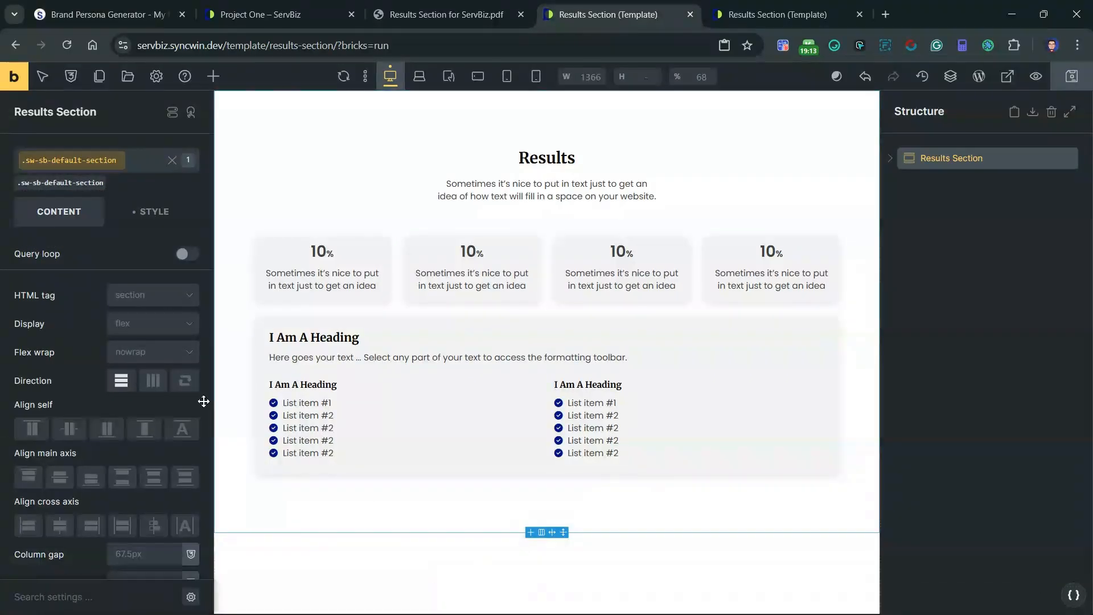
click(141, 174)
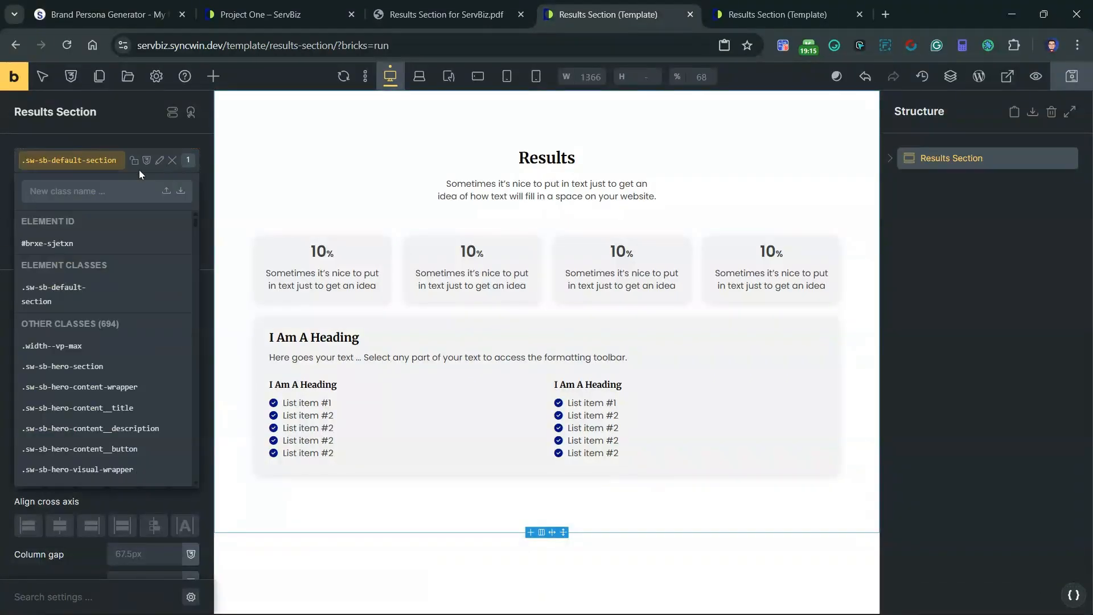
text(default)
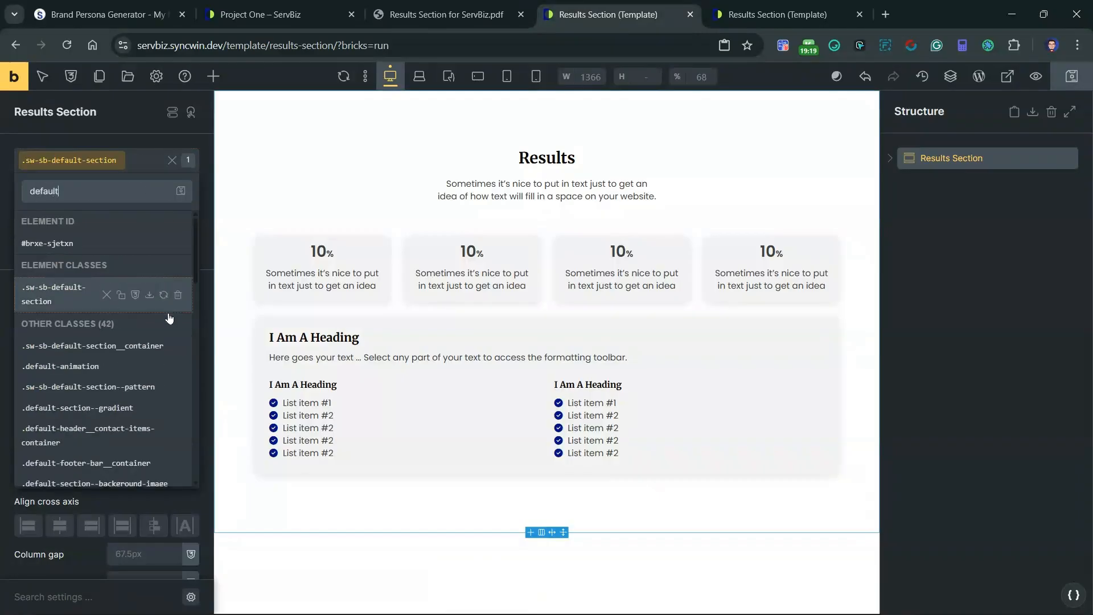
scroll(172, 324, down, 3)
scroll(172, 323, down, 3)
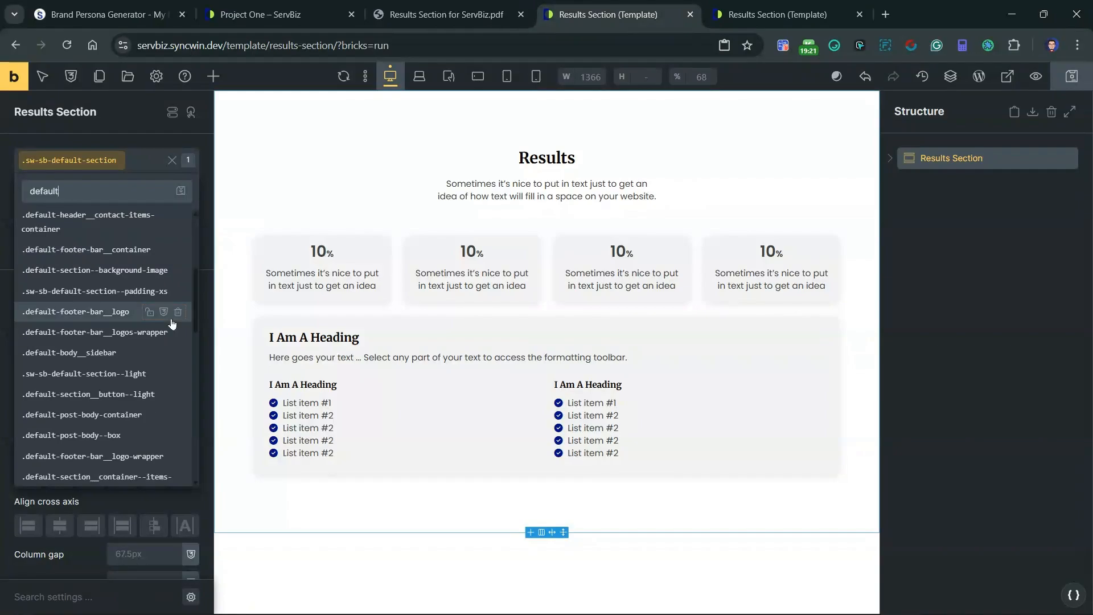
scroll(172, 323, down, 2)
scroll(172, 323, down, 1)
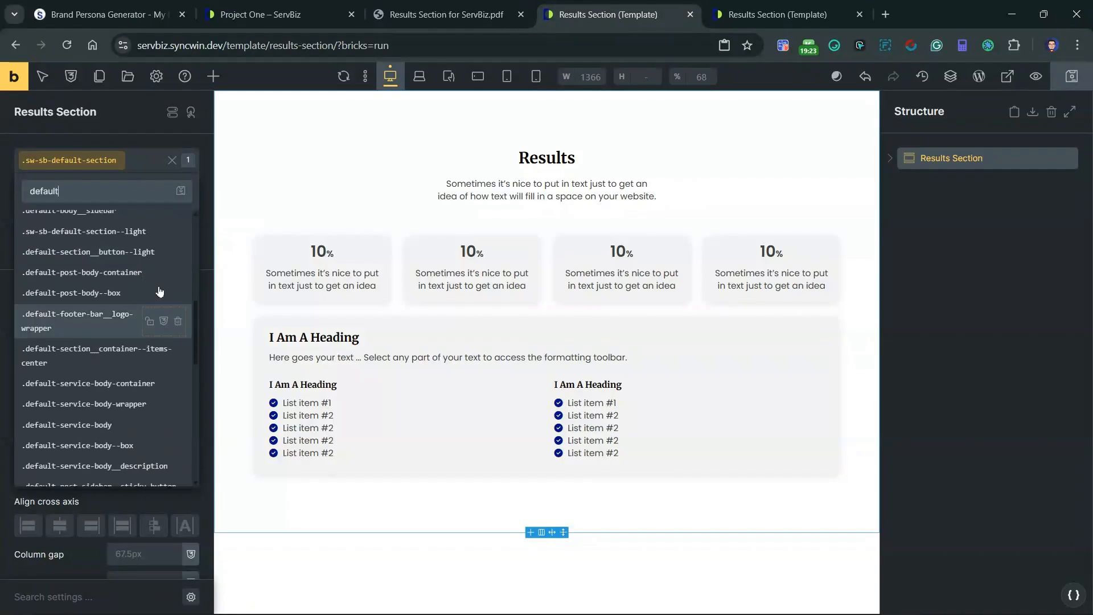
text(-sect)
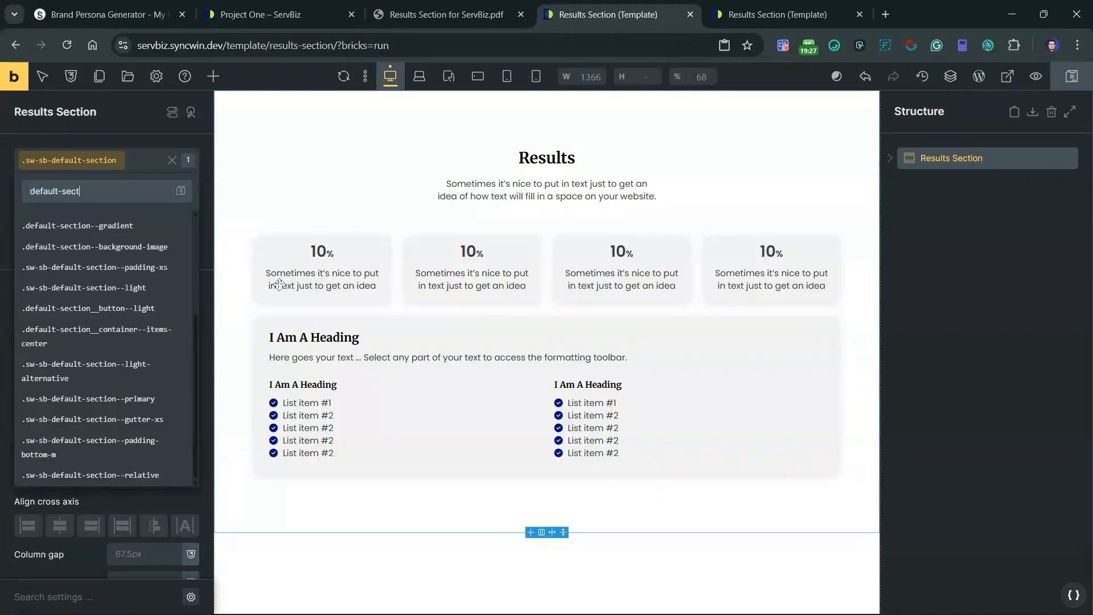
click(78, 397)
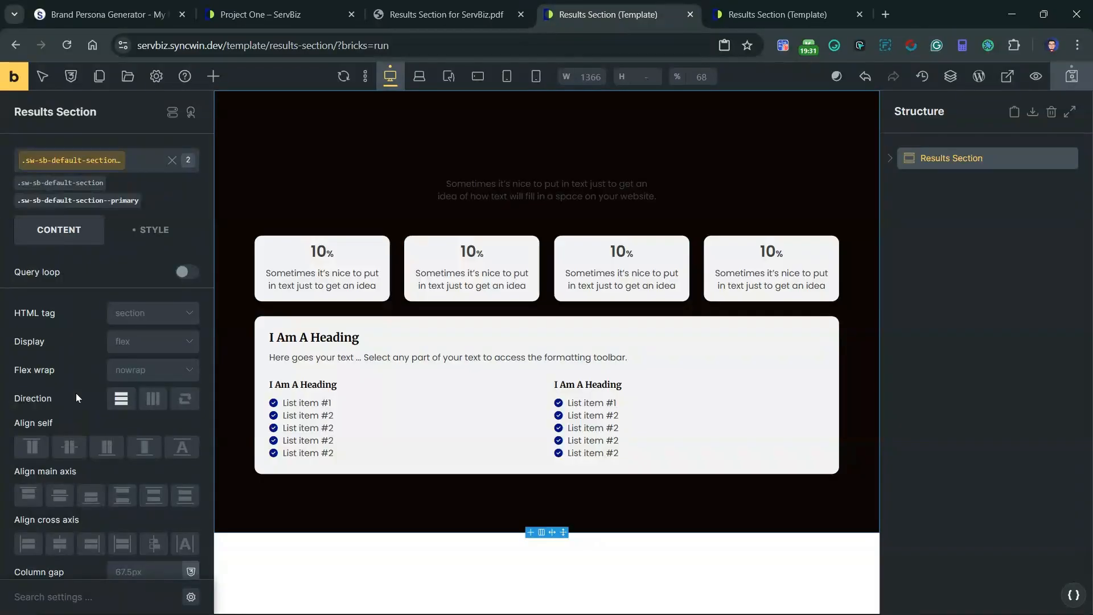
Step: Compare the dark variant of the results section in the template editor with the reference PDF
click(430, 7)
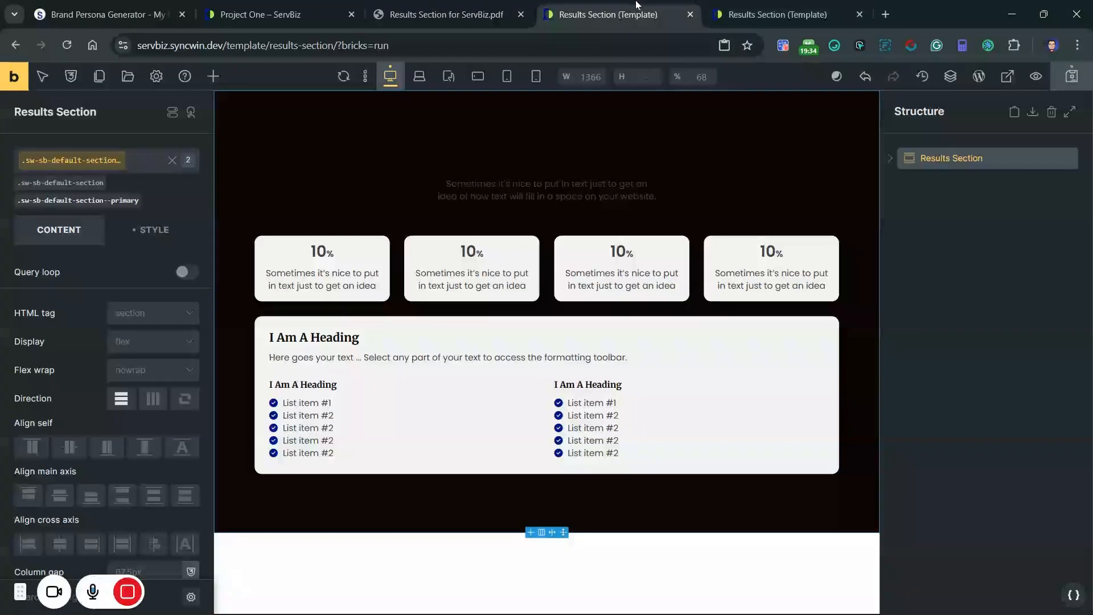
click(608, 15)
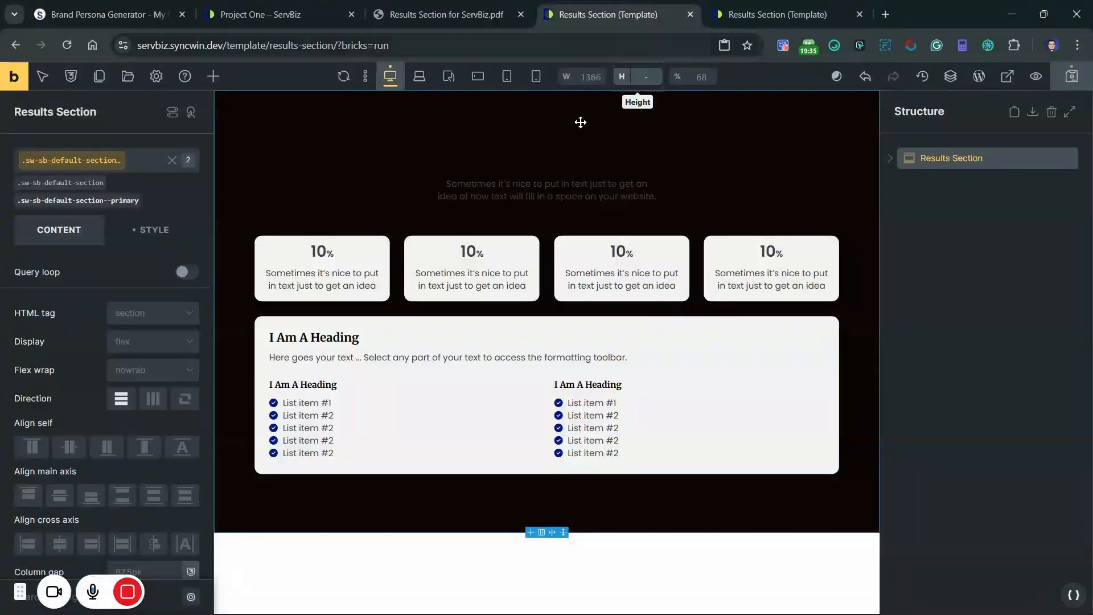
click(437, 5)
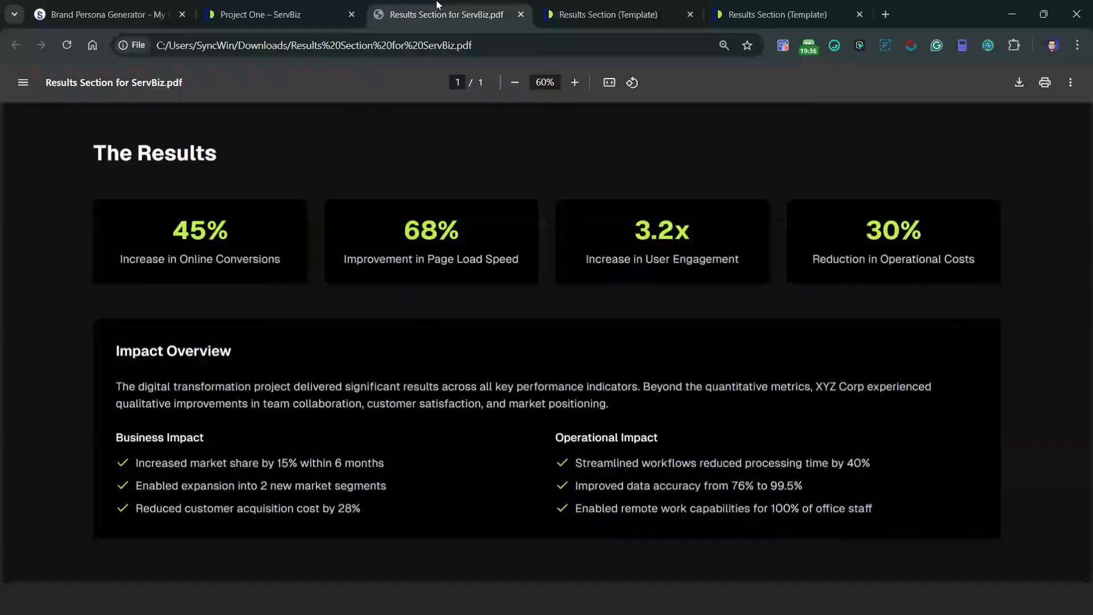
click(598, 8)
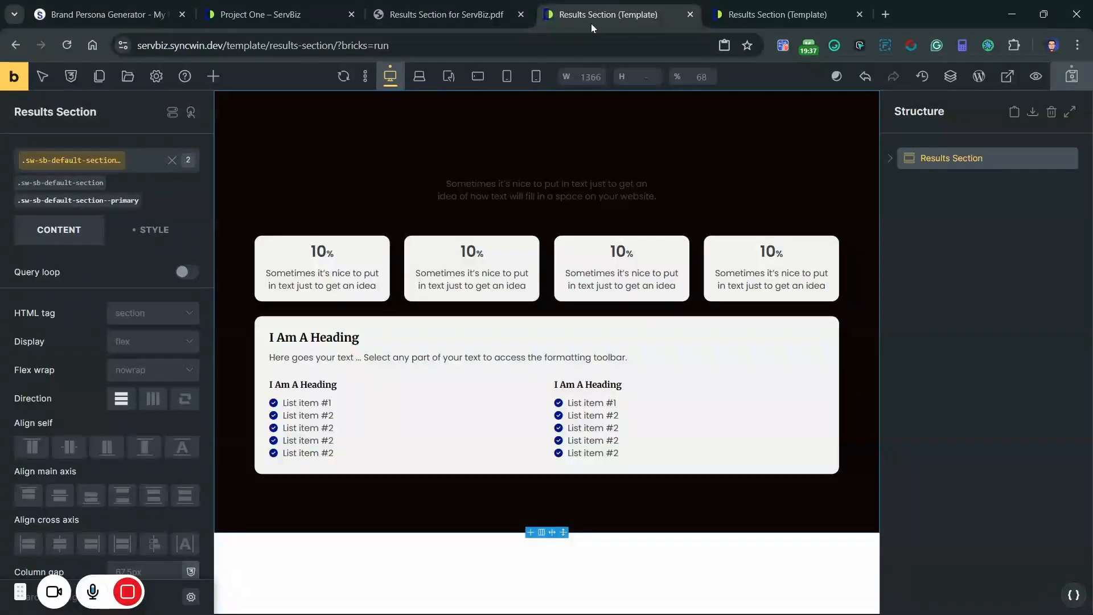
Step: Set the font size of the stat card counter class sw-sb-results-stat-card__counter to var(--text-xxl)
click(322, 251)
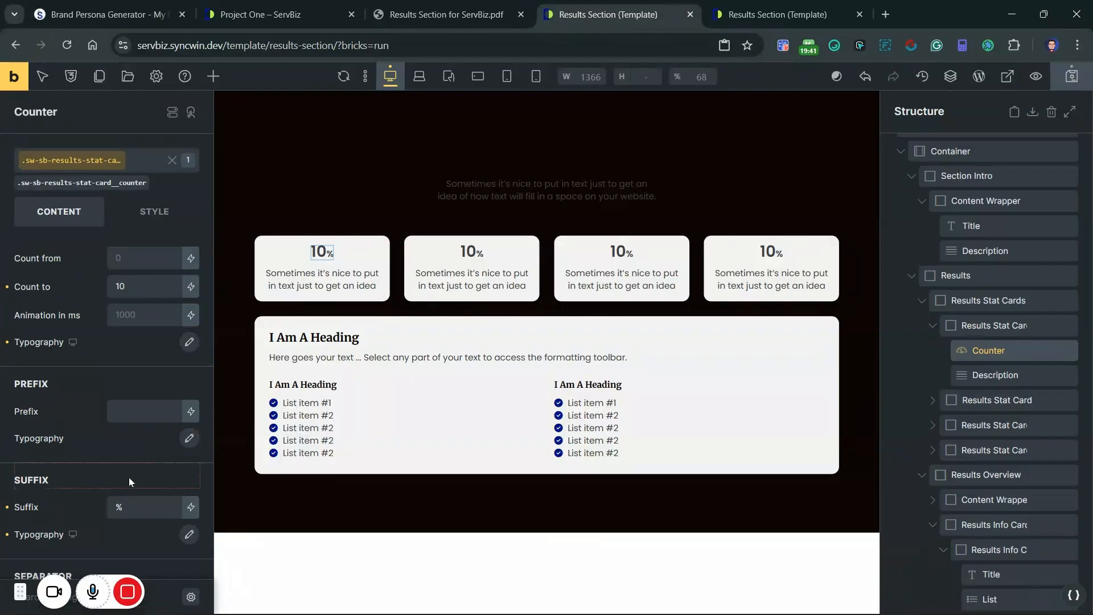
scroll(129, 477, down, 1)
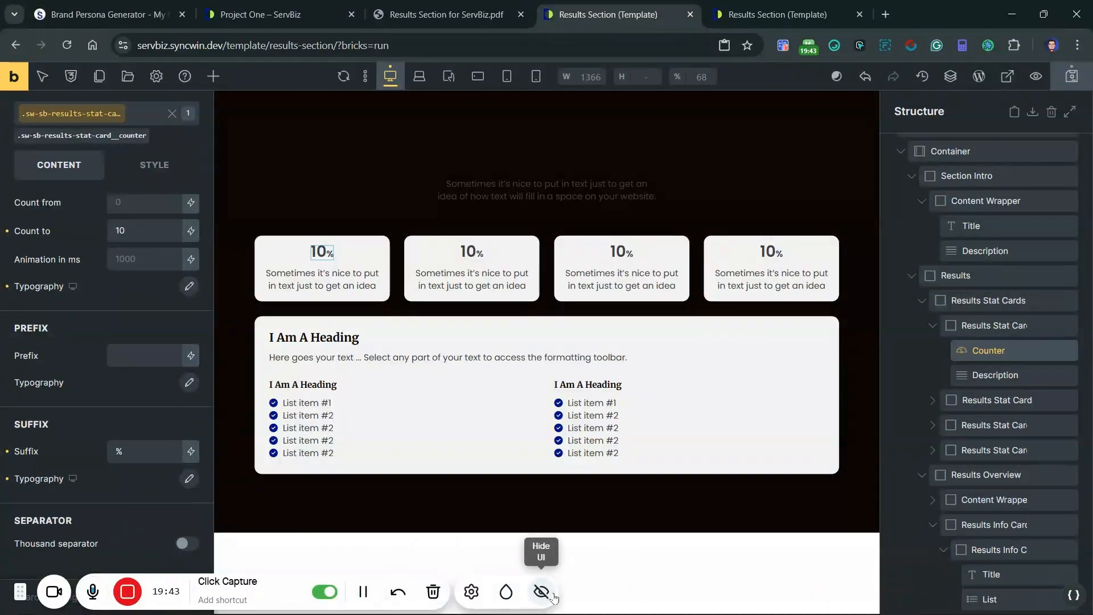
scroll(68, 373, up, 1)
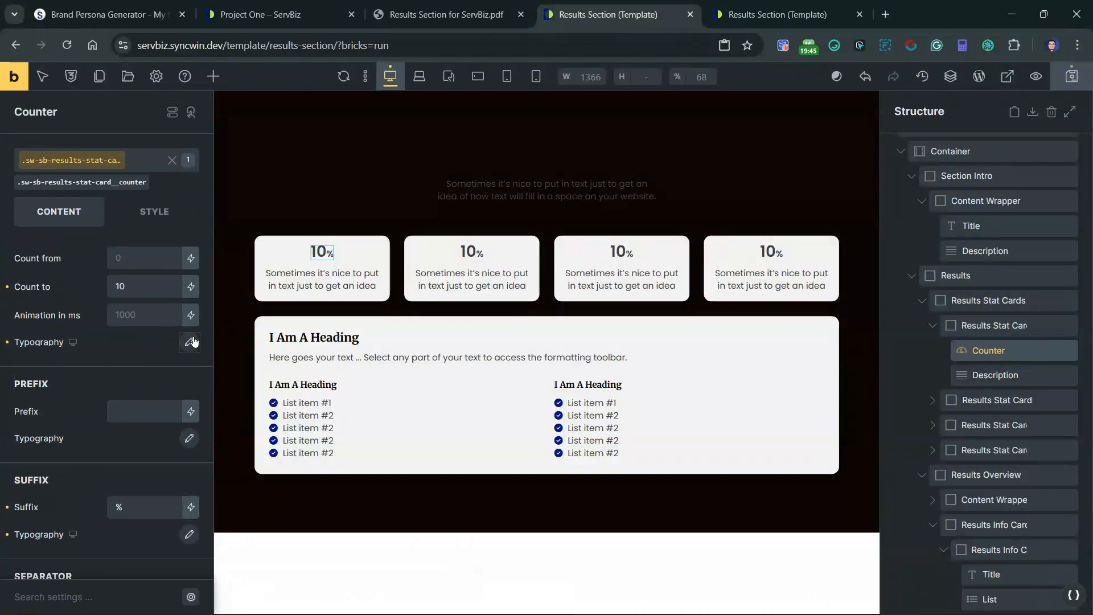
click(190, 342)
scroll(130, 329, down, 1)
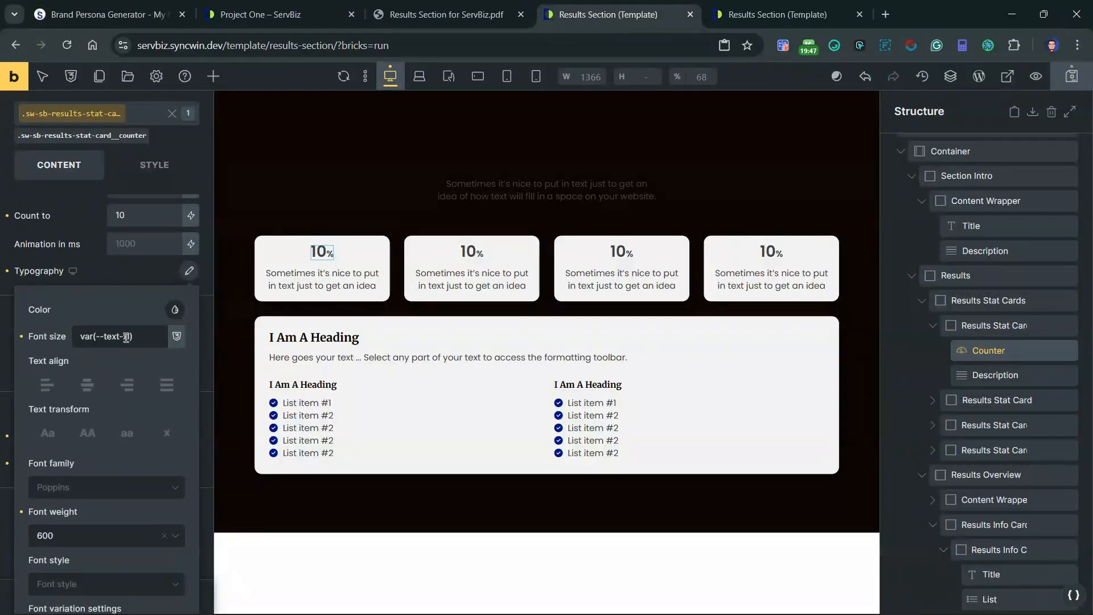
click(126, 336)
text(x)
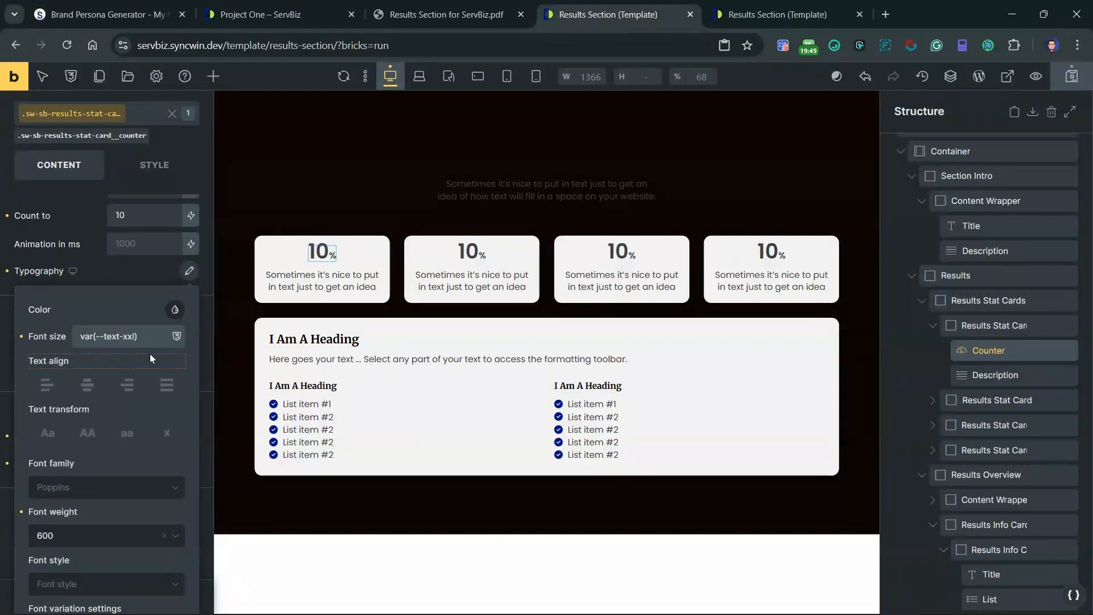
click(189, 272)
scroll(142, 308, up, 1)
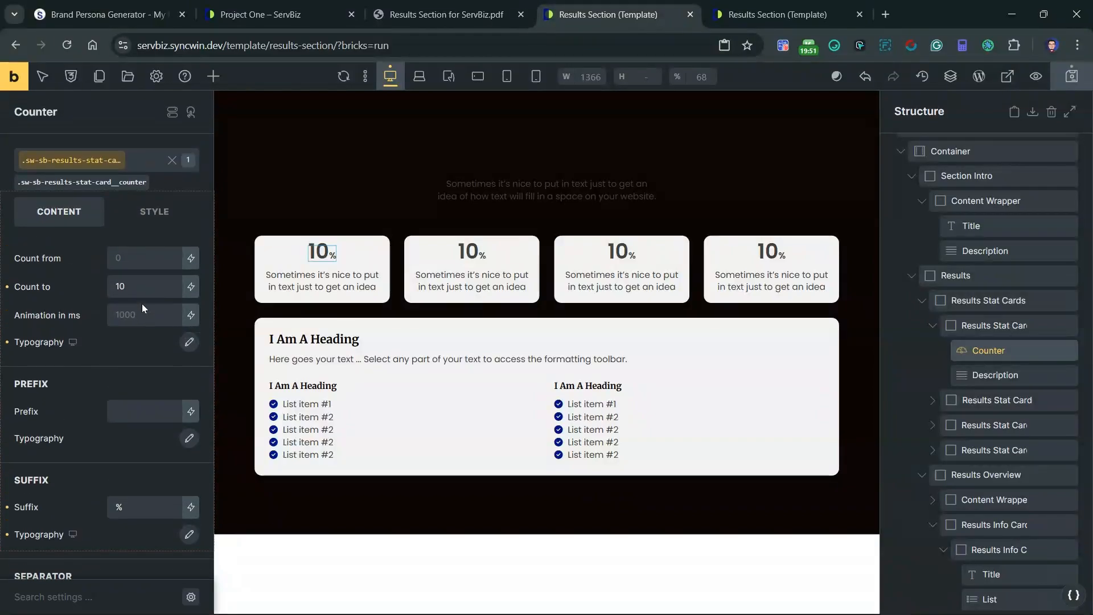
Step: Set the padding of the sw-sb-results-stat-card class to var(--space-m) on all four sides
click(1008, 329)
click(149, 219)
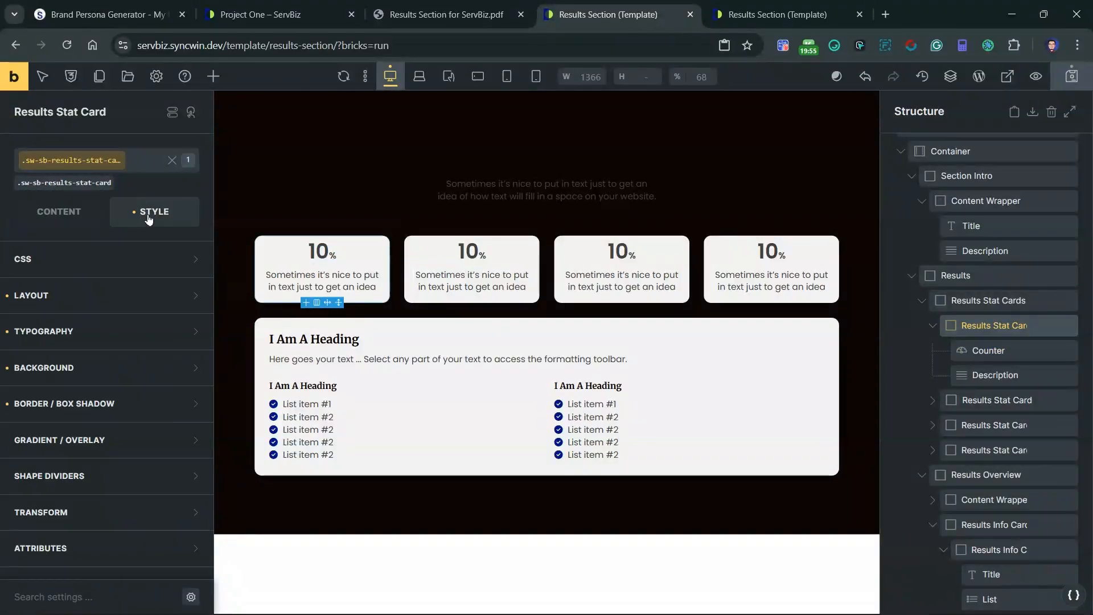
click(103, 293)
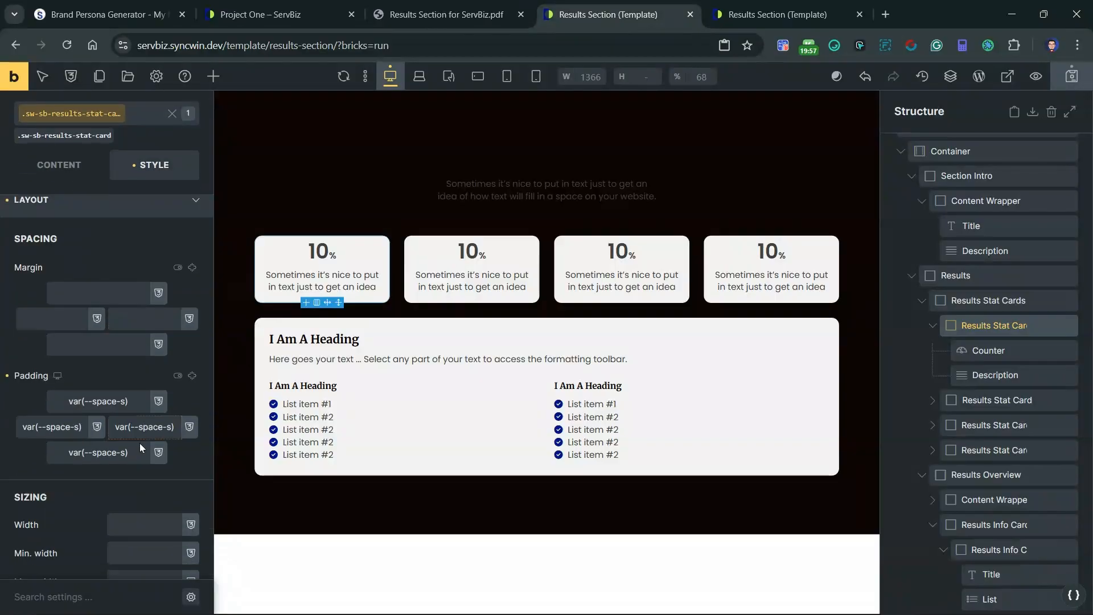
scroll(141, 448, down, 1)
click(192, 328)
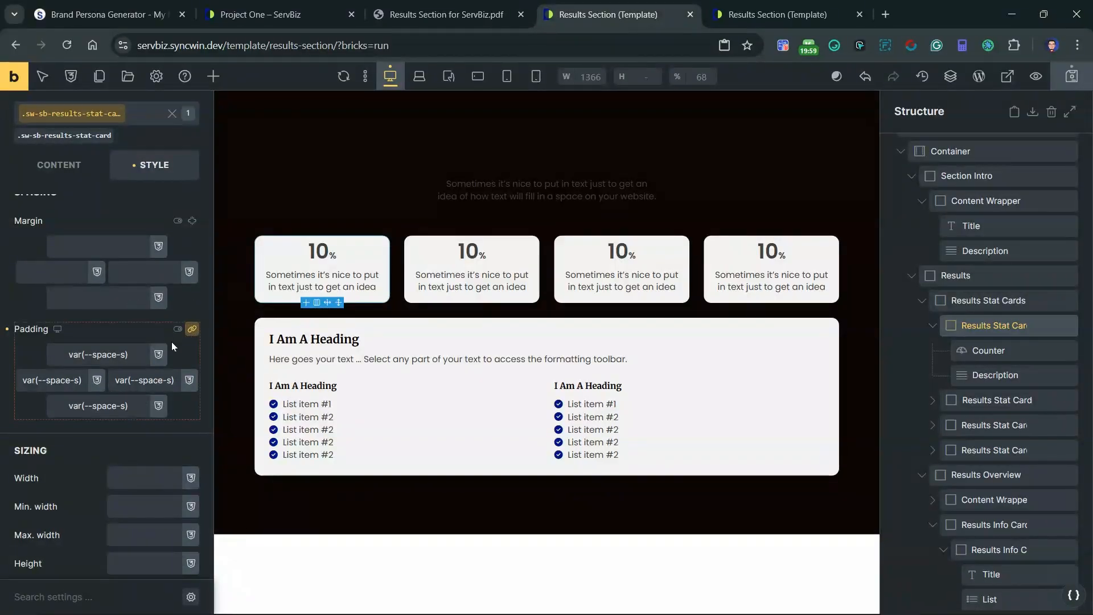
double_click(122, 353)
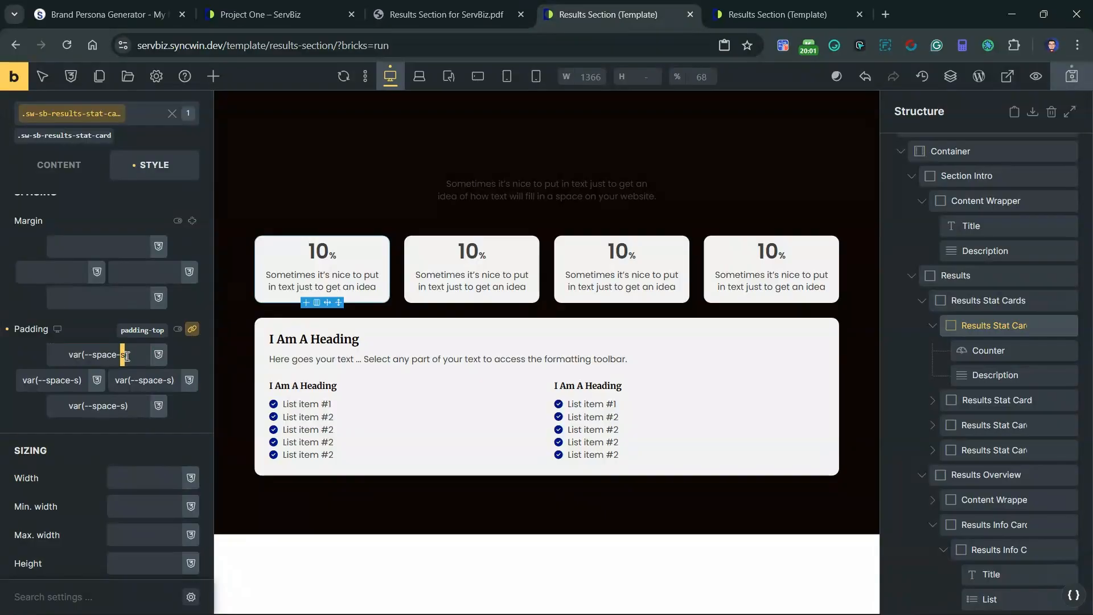
text(m)
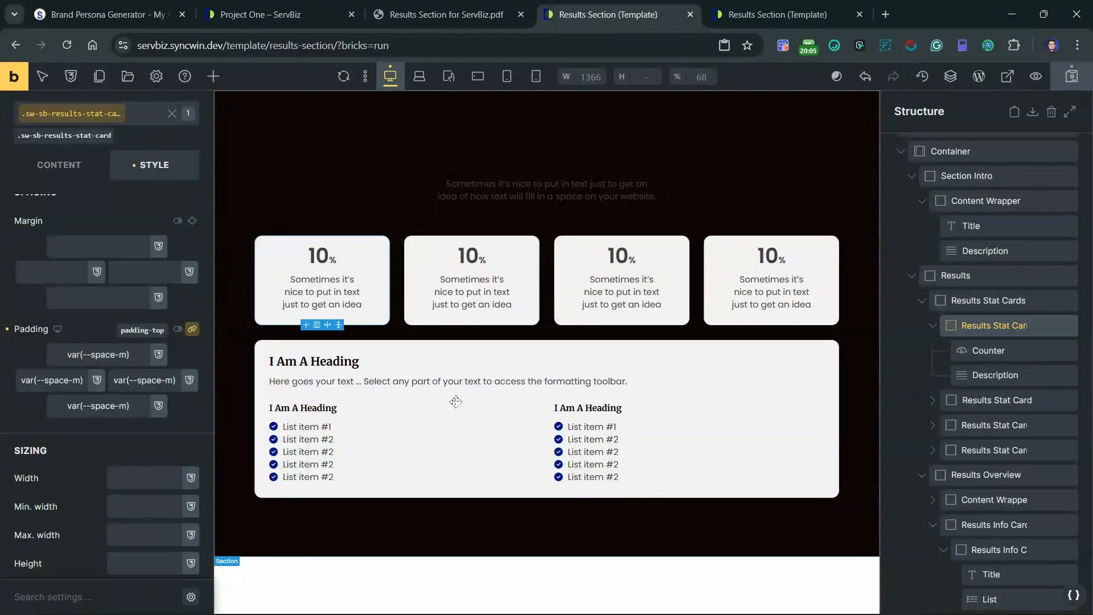
Step: Check the overview text in the reference PDF and open the site's home page servbiz.syncwin.dev in a new browser tab
click(442, 8)
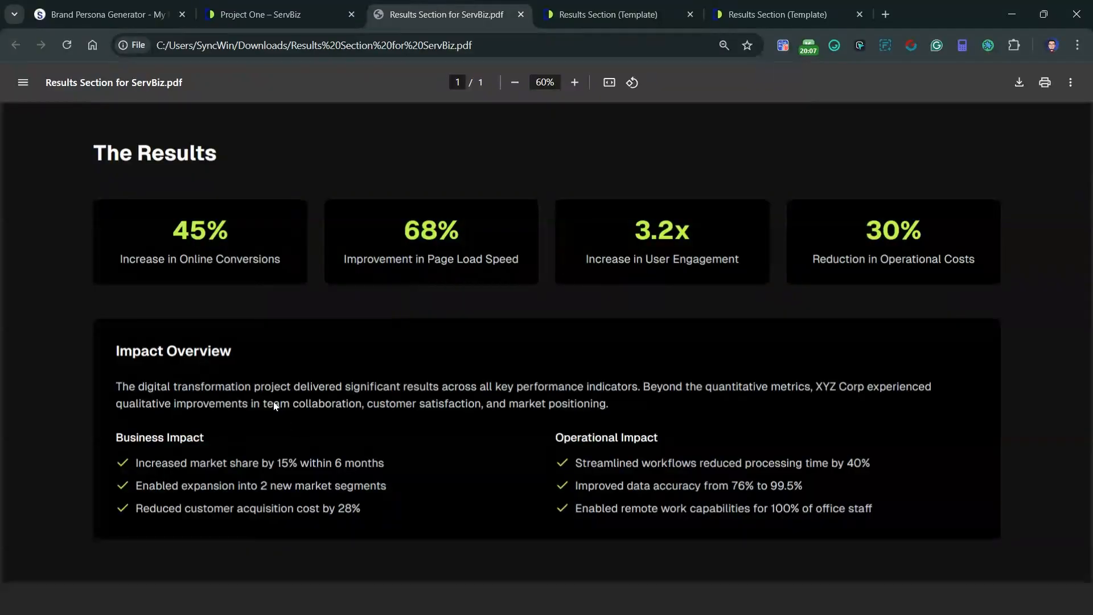
click(608, 15)
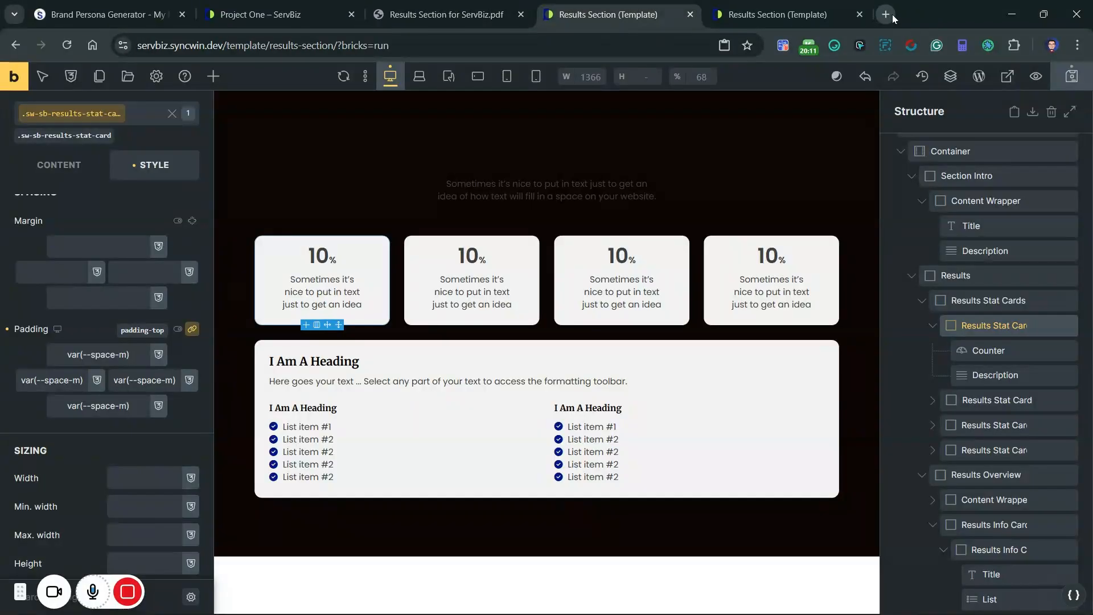
click(777, 14)
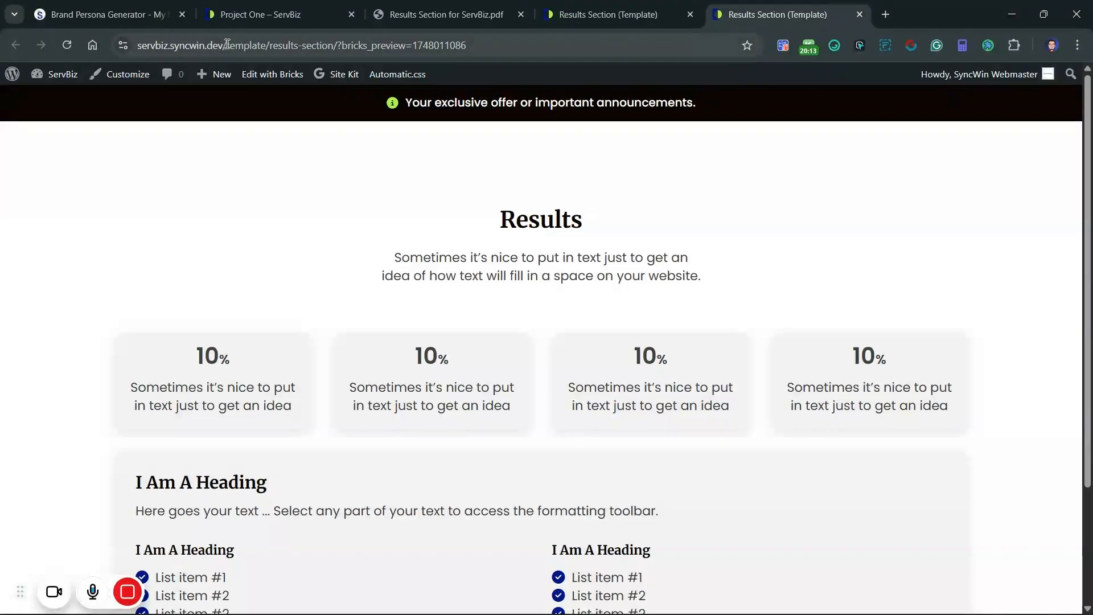
drag(224, 43, 87, 44)
key(ctrl+c)
click(886, 15)
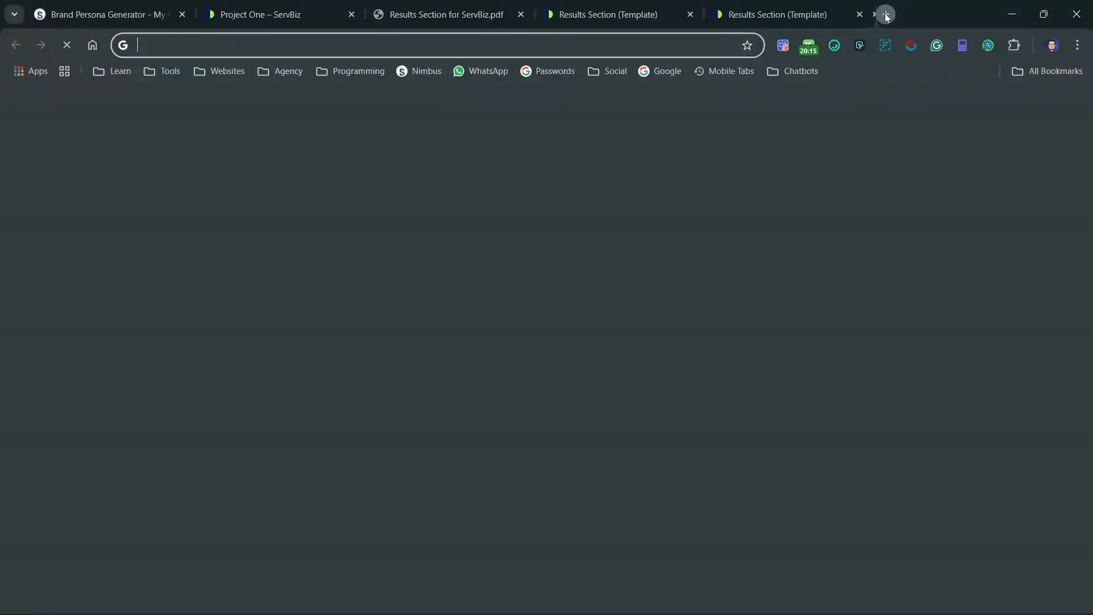
key(ctrl+v)
key(Return)
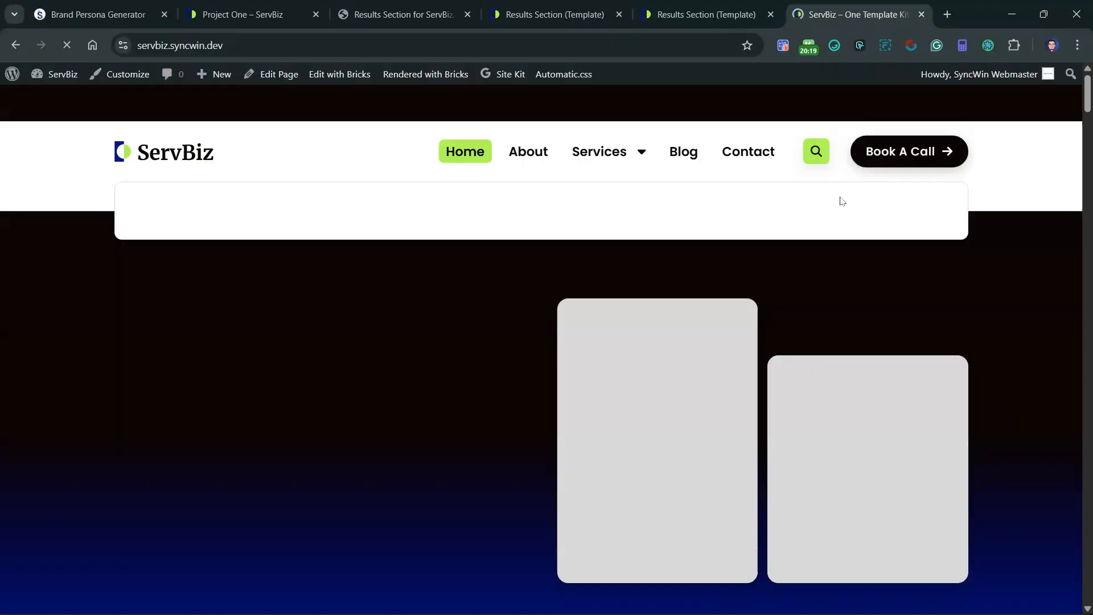
Step: Find the Our Achievements section on the home page and copy its placeholder description paragraph
scroll(378, 325, down, 5)
scroll(378, 333, down, 10)
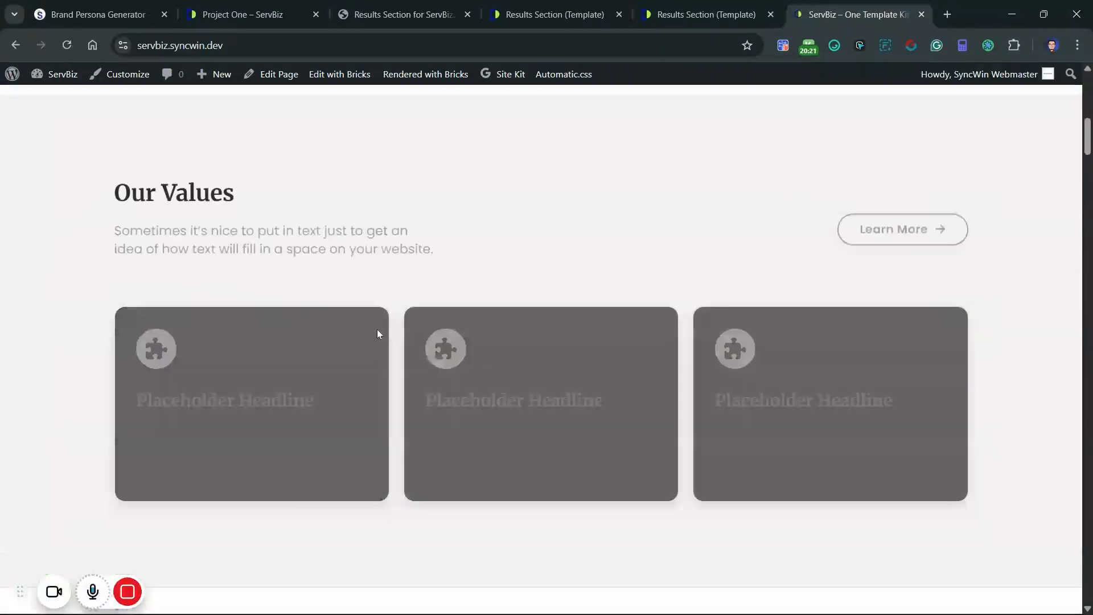
scroll(378, 333, up, 4)
scroll(378, 333, down, 7)
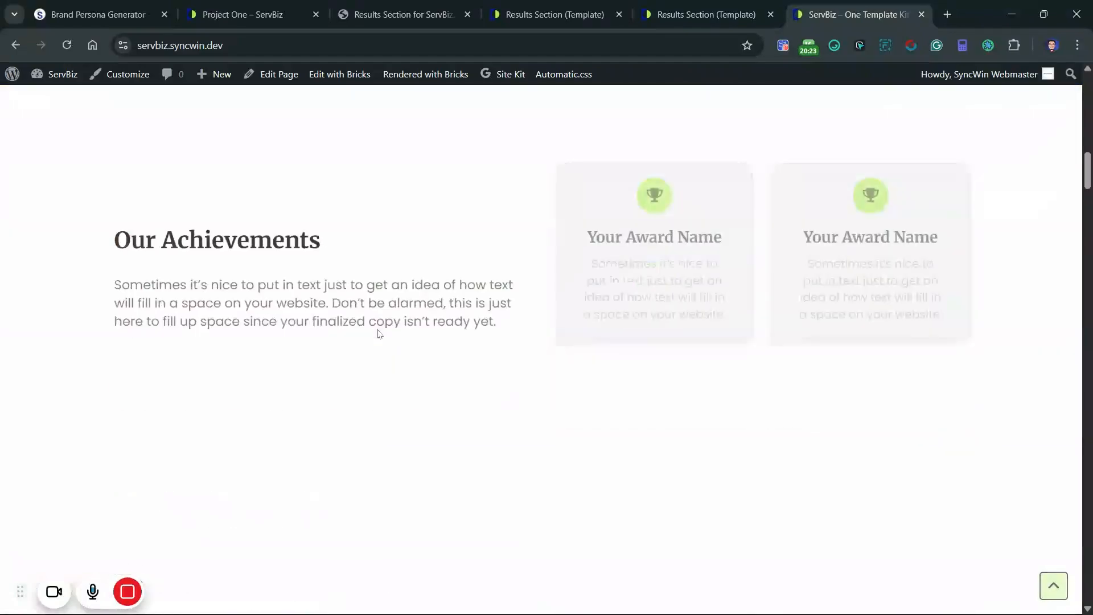
scroll(378, 329, up, 5)
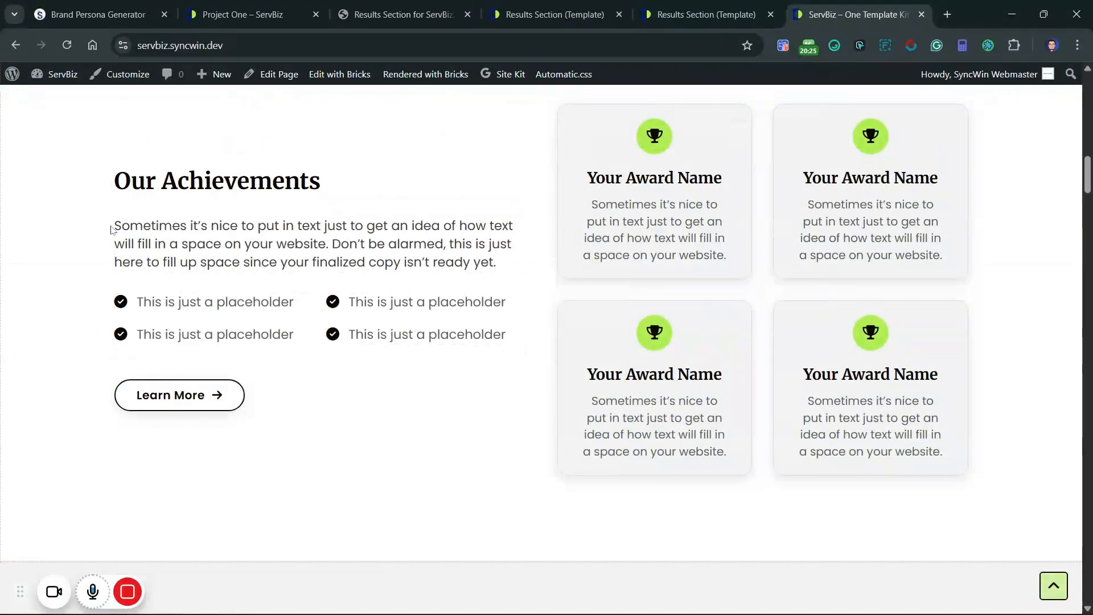
drag(114, 226, 505, 271)
key(ctrl+c)
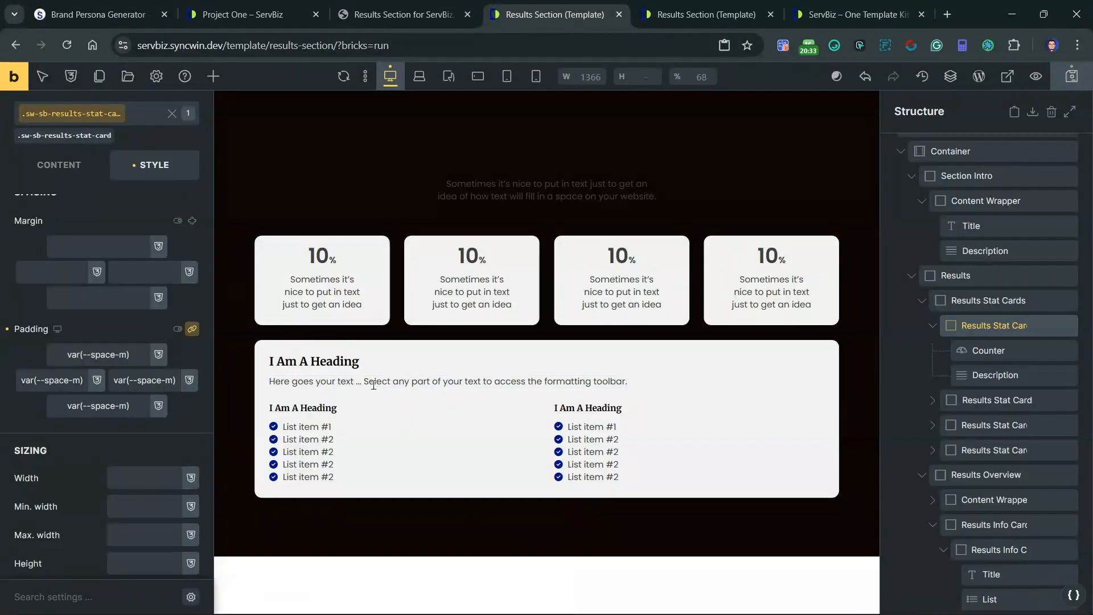
Step: Replace the Results Overview description with the copied placeholder paragraph and set its HTML tag to p
click(448, 381)
click(50, 184)
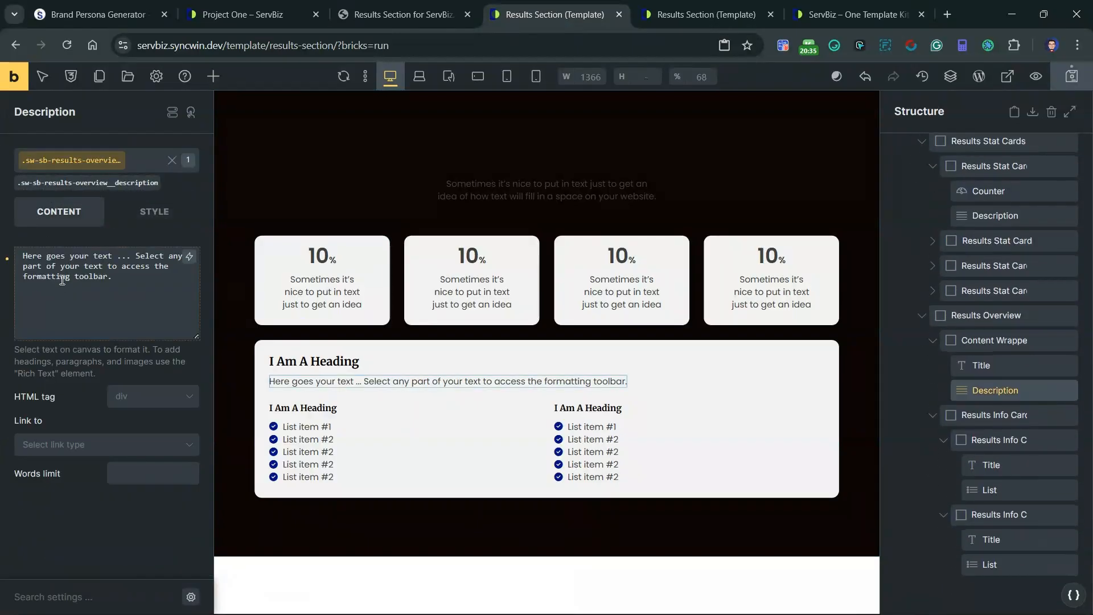
key(ctrl+a)
key(ctrl+v)
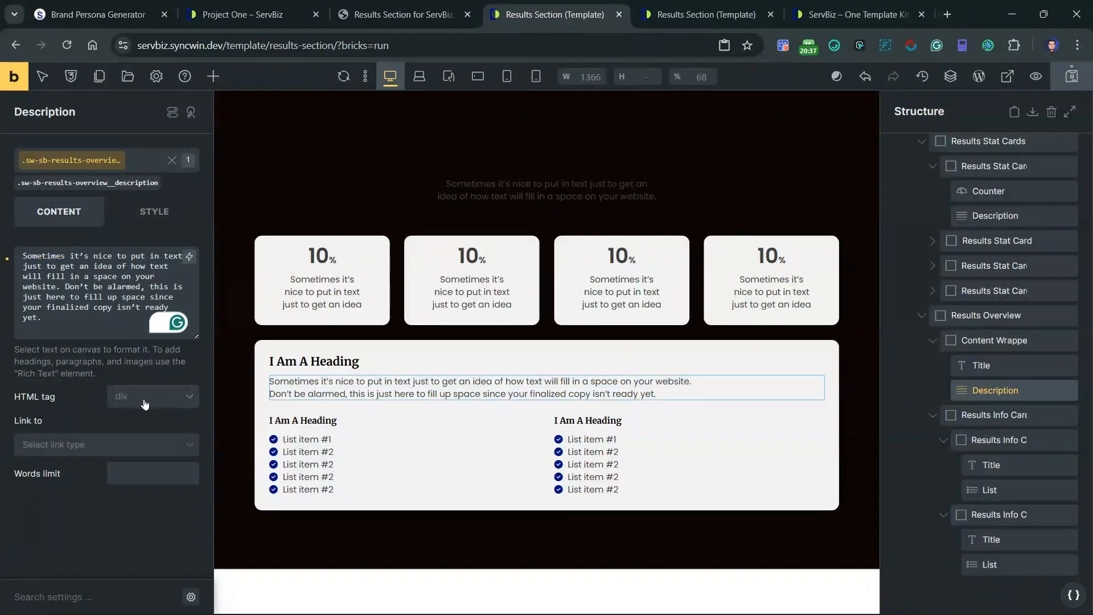
click(142, 400)
click(120, 444)
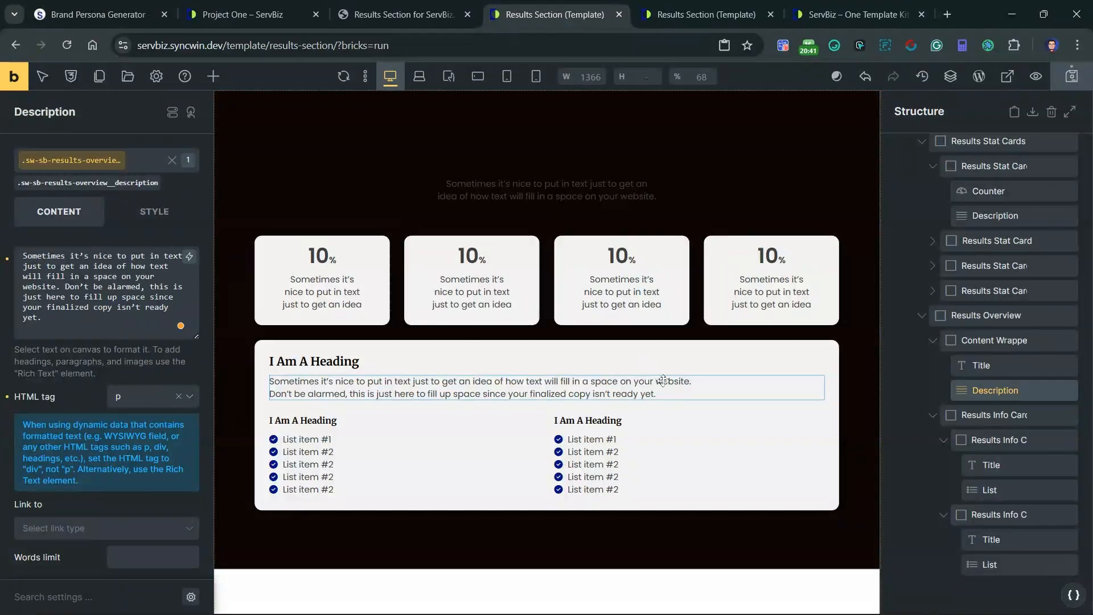
Step: Add the existing class sw-sb-section-intro__title--light to the section intro's Results title
click(547, 156)
click(50, 181)
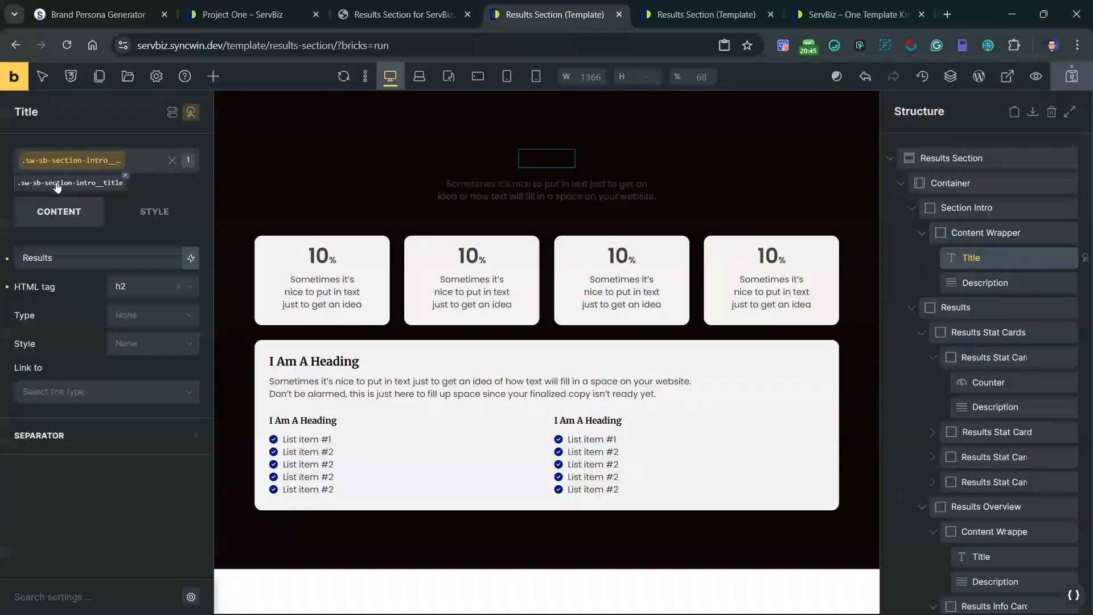
double_click(114, 161)
key(ctrl+c)
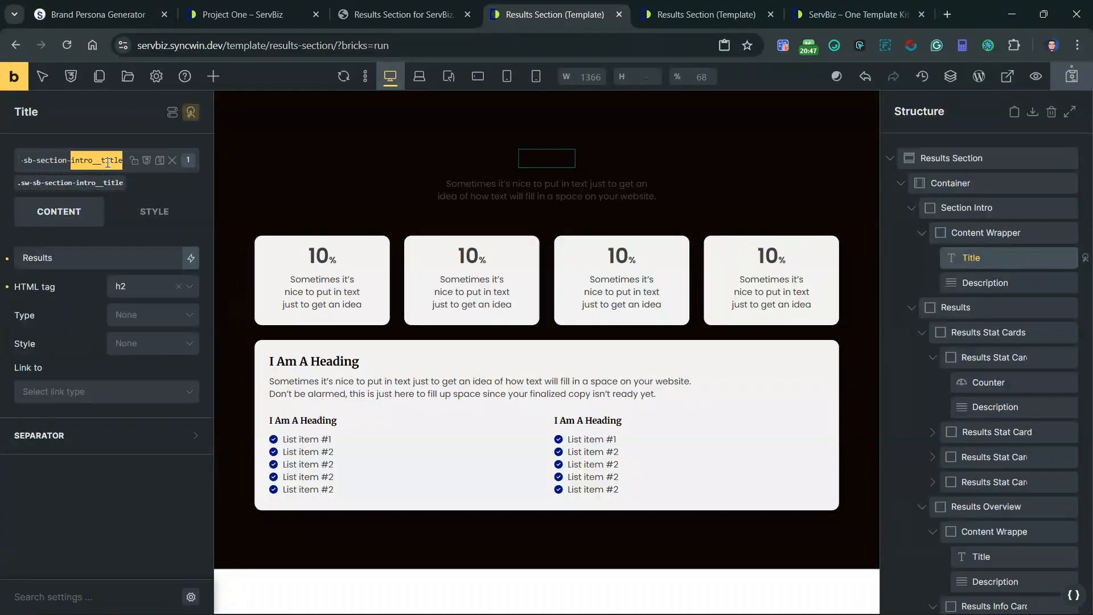
drag(168, 161, 165, 162)
click(169, 164)
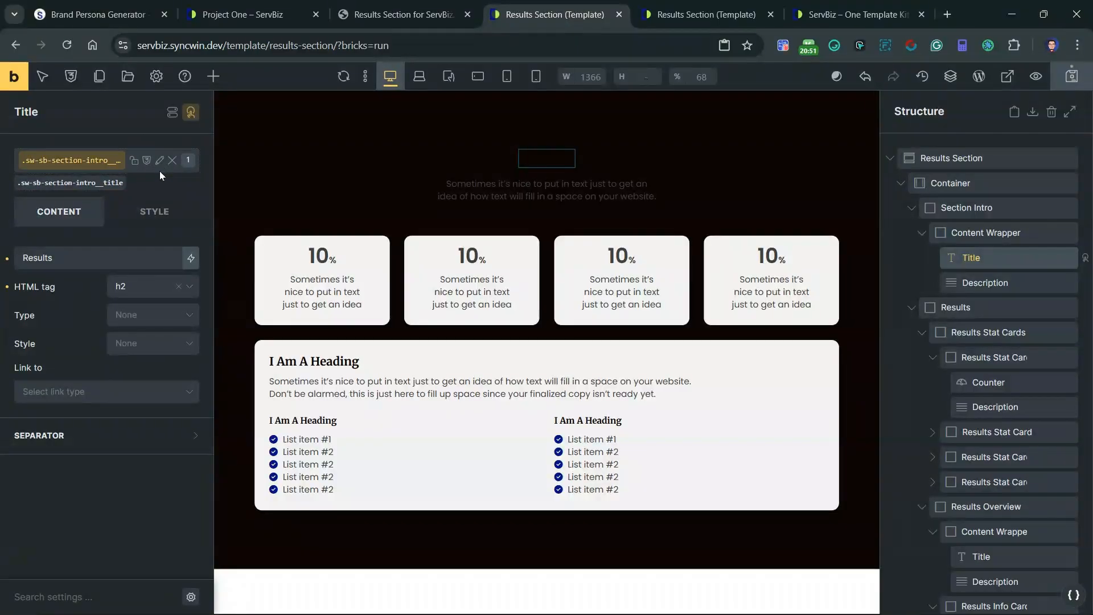
click(158, 169)
click(157, 168)
click(142, 169)
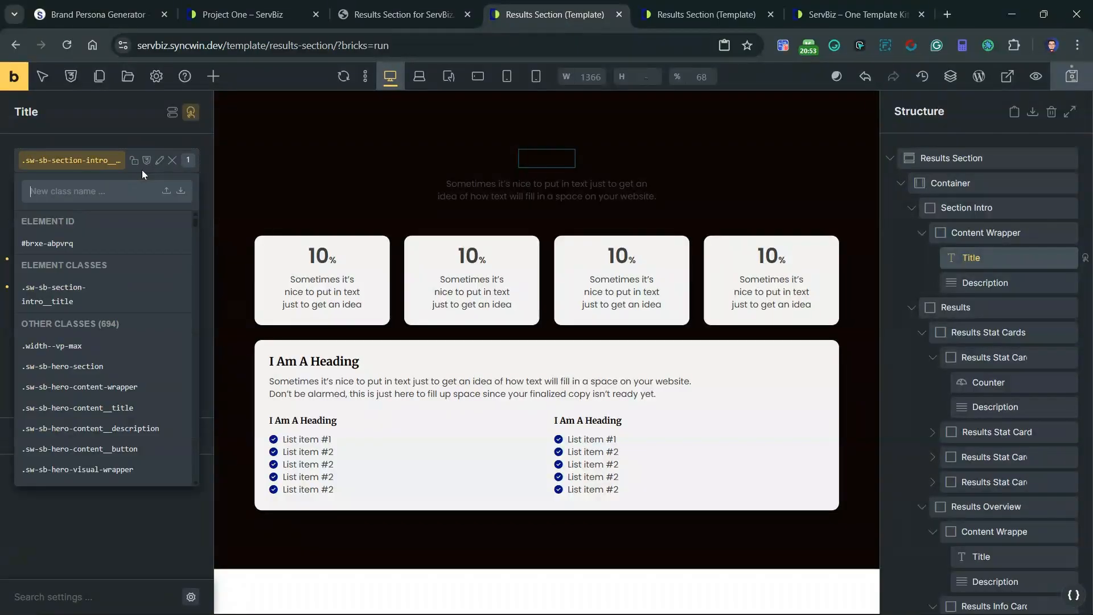
key(ctrl+v)
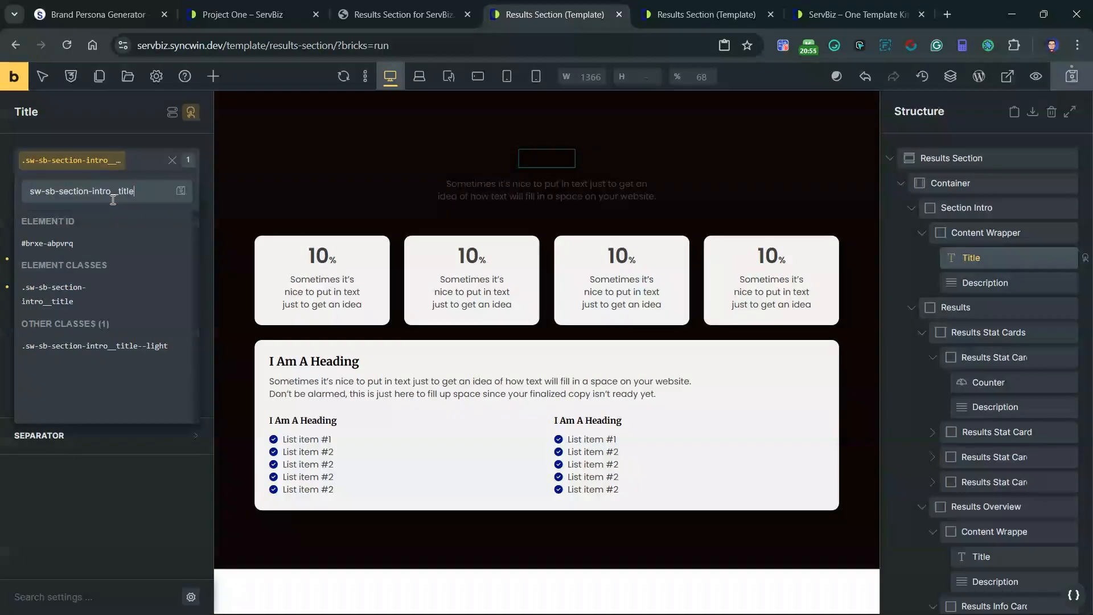
click(99, 356)
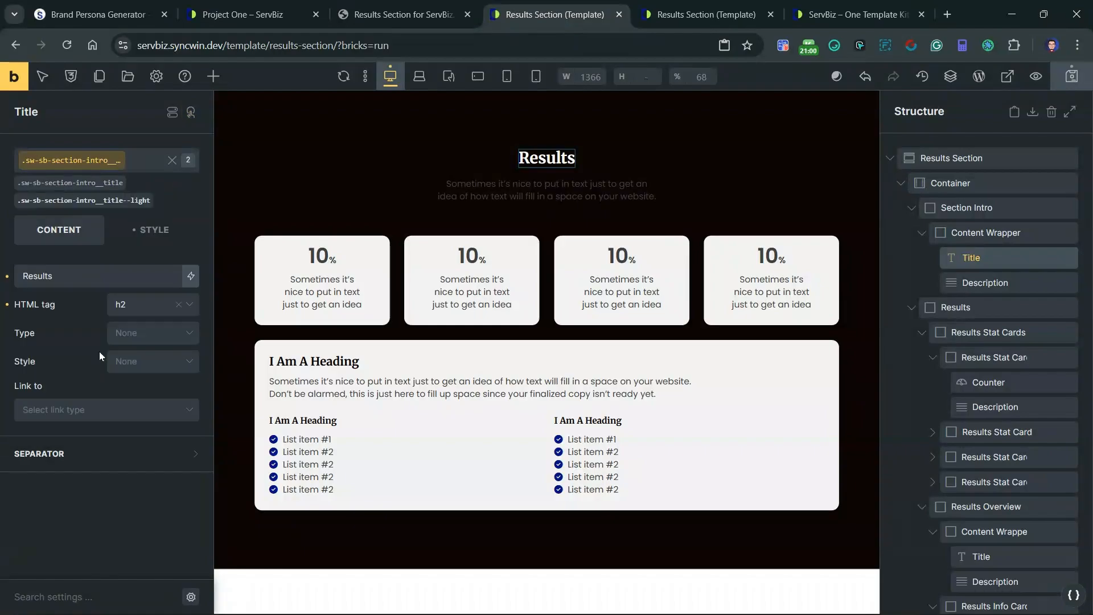
Step: Add the existing class sw-sb-section-intro__description--light to the section intro's description
click(524, 183)
click(125, 183)
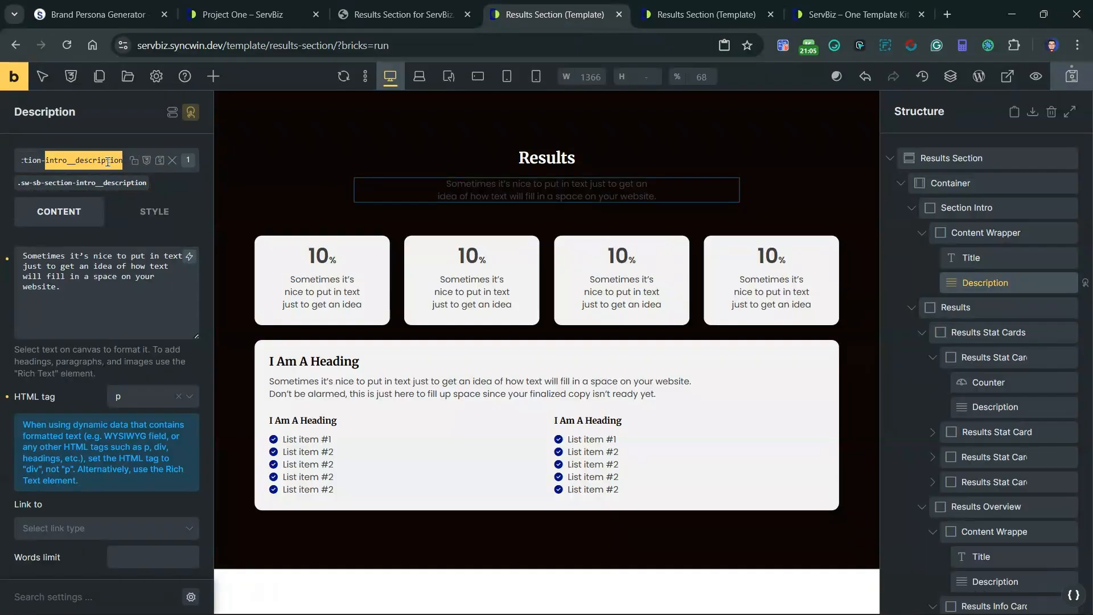
triple_click(110, 163)
click(175, 165)
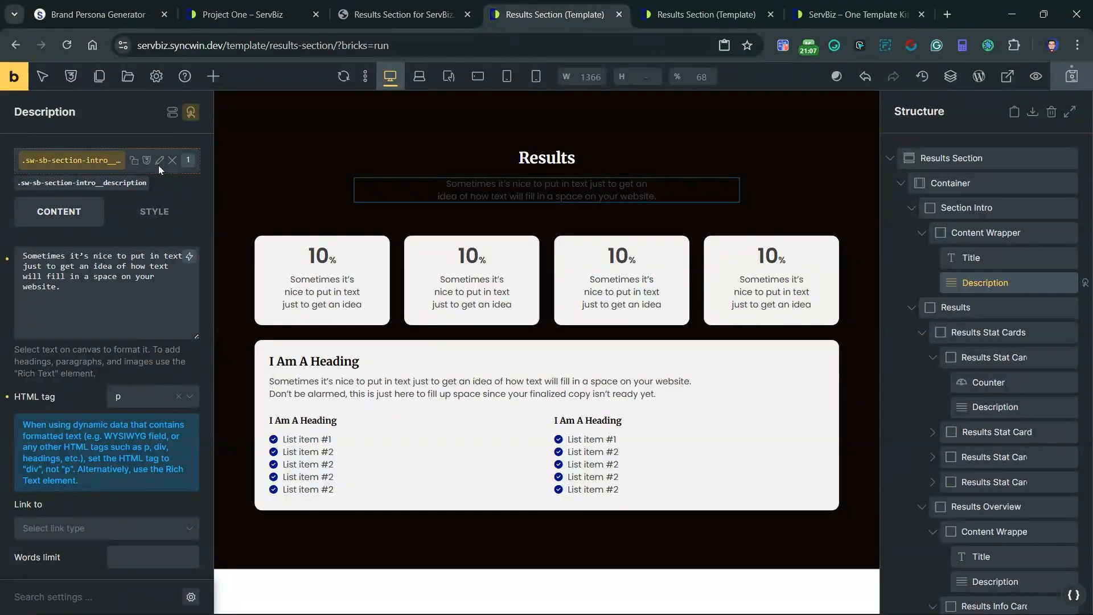
click(158, 166)
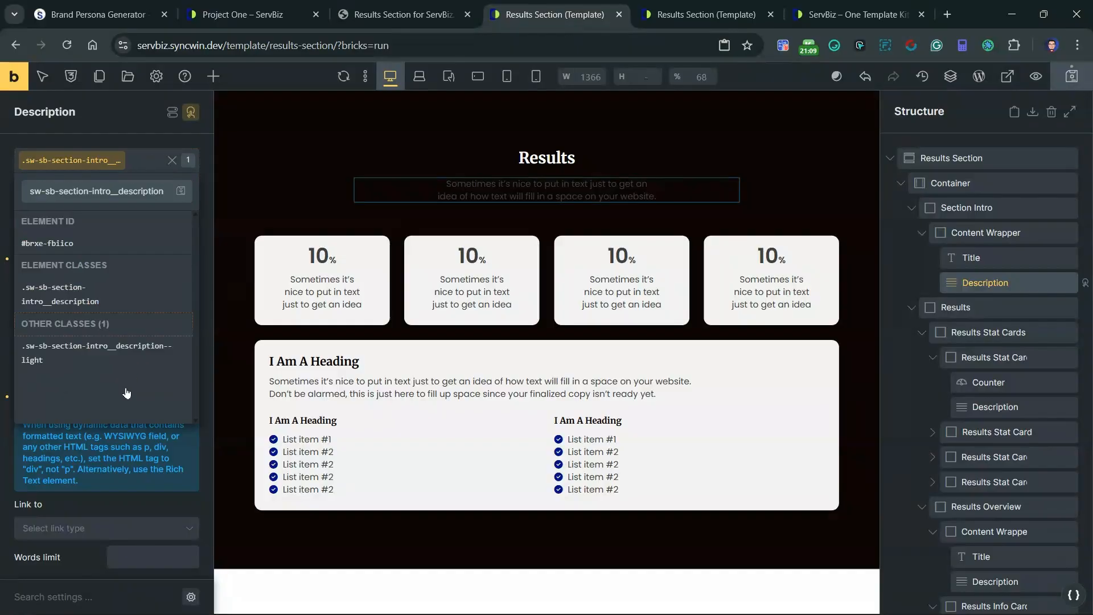
click(125, 348)
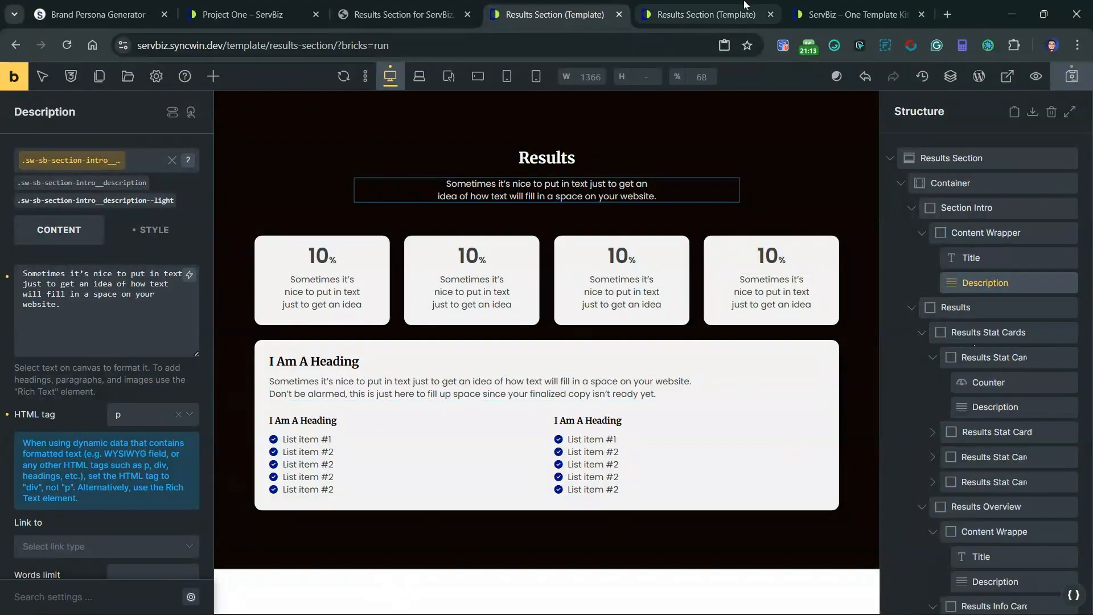
Step: Dismiss the newsletter signup popup on the ServBiz home page and return to the Results Section template editor
click(876, 6)
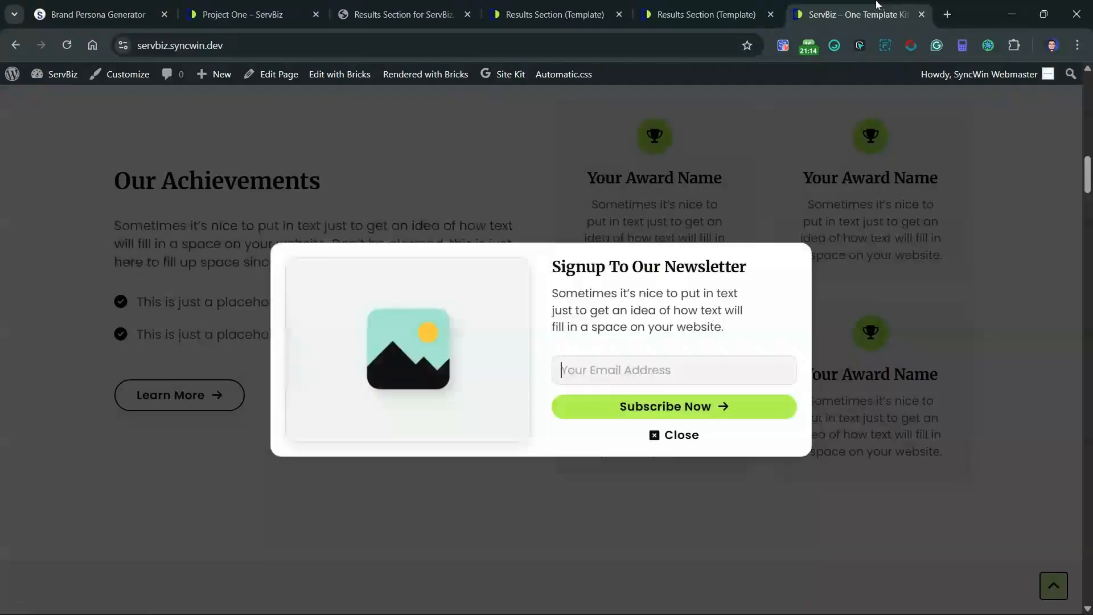
click(656, 435)
click(555, 15)
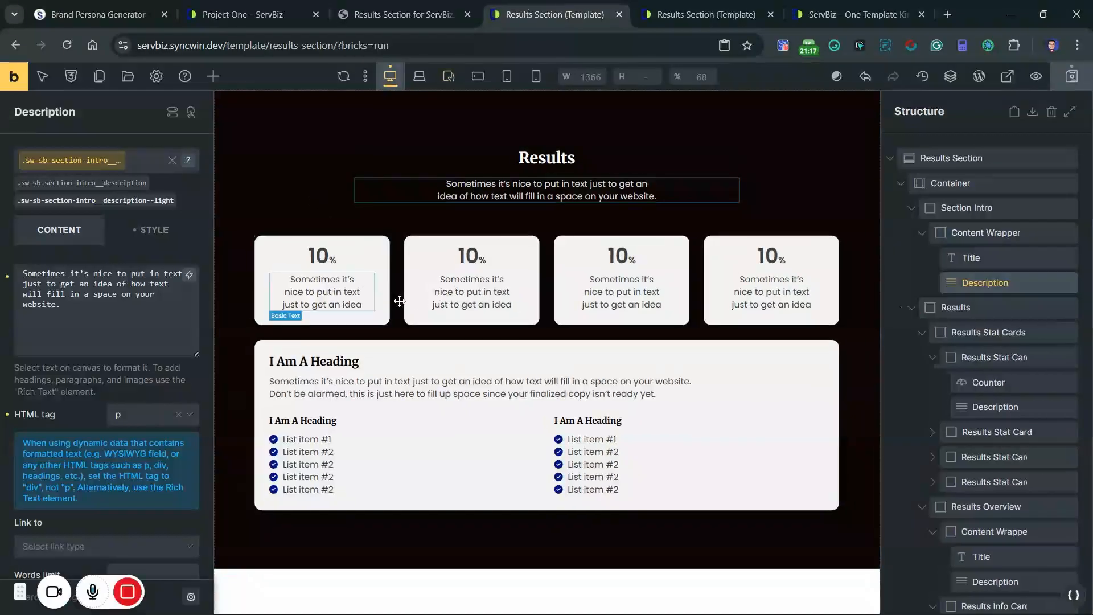
Step: Replace the placeholder heading of the results overview card with "Results Overview"
click(318, 363)
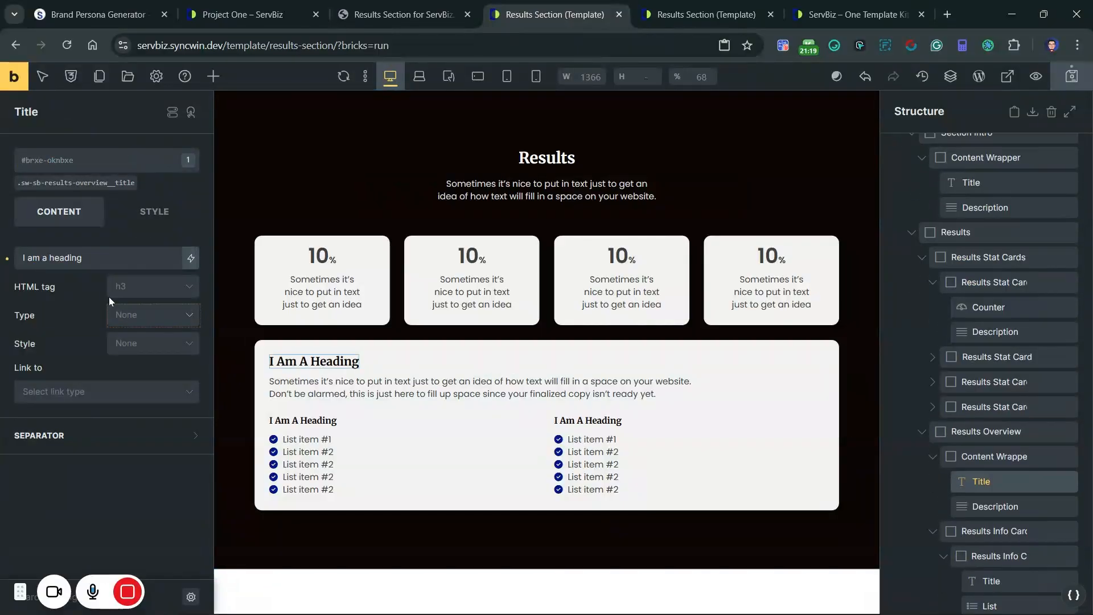
drag(50, 258, 112, 254)
triple_click(112, 254)
text(Results)
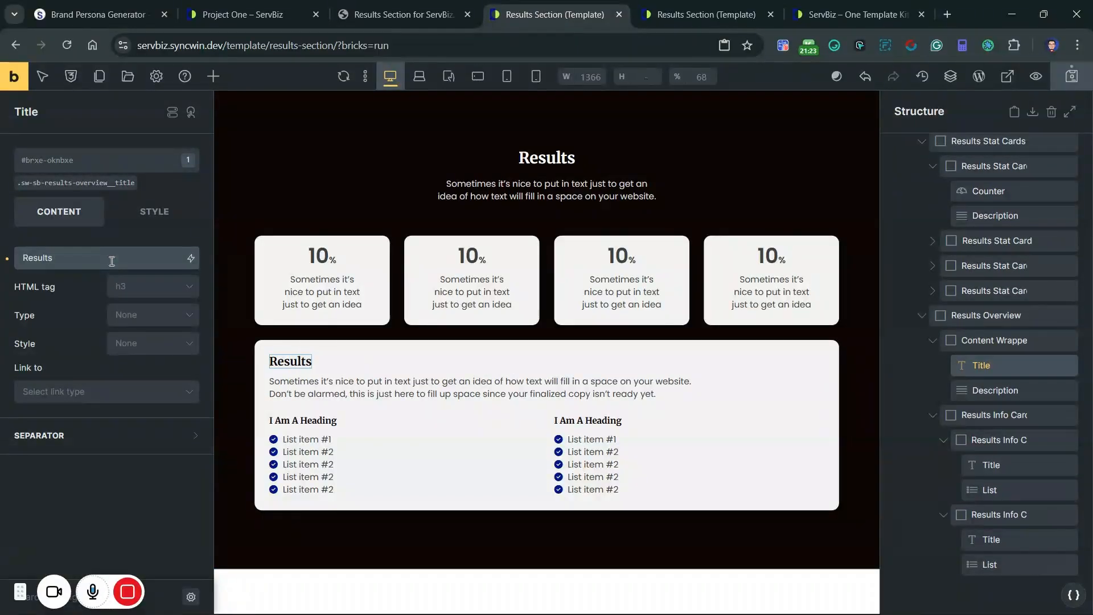
text( Overview)
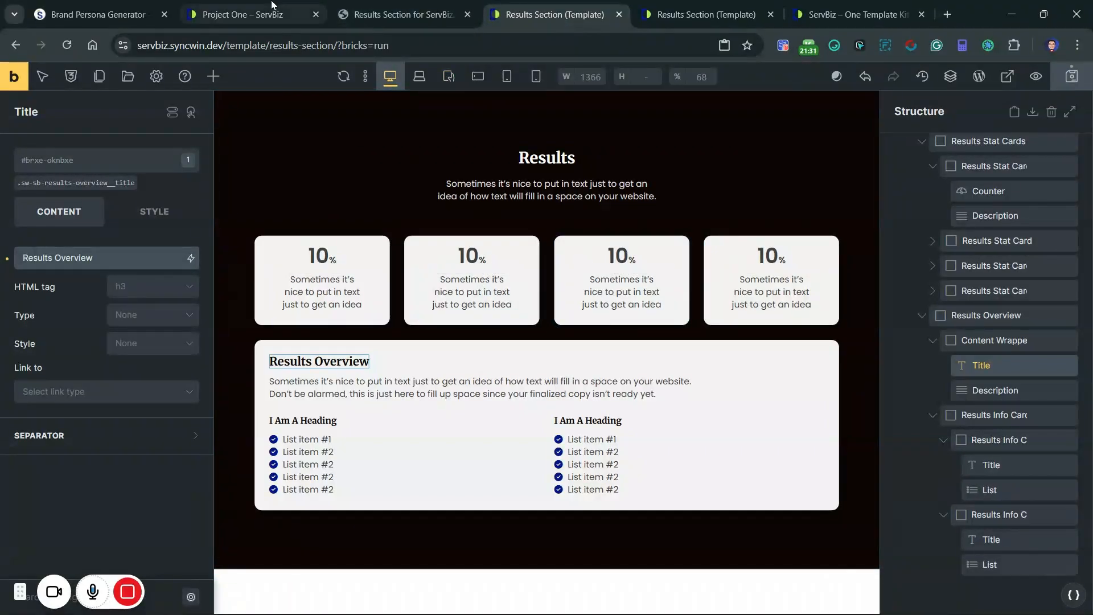
Step: Check the stat units in the reference PDF and set the second stat card's counter suffix to x
click(374, 7)
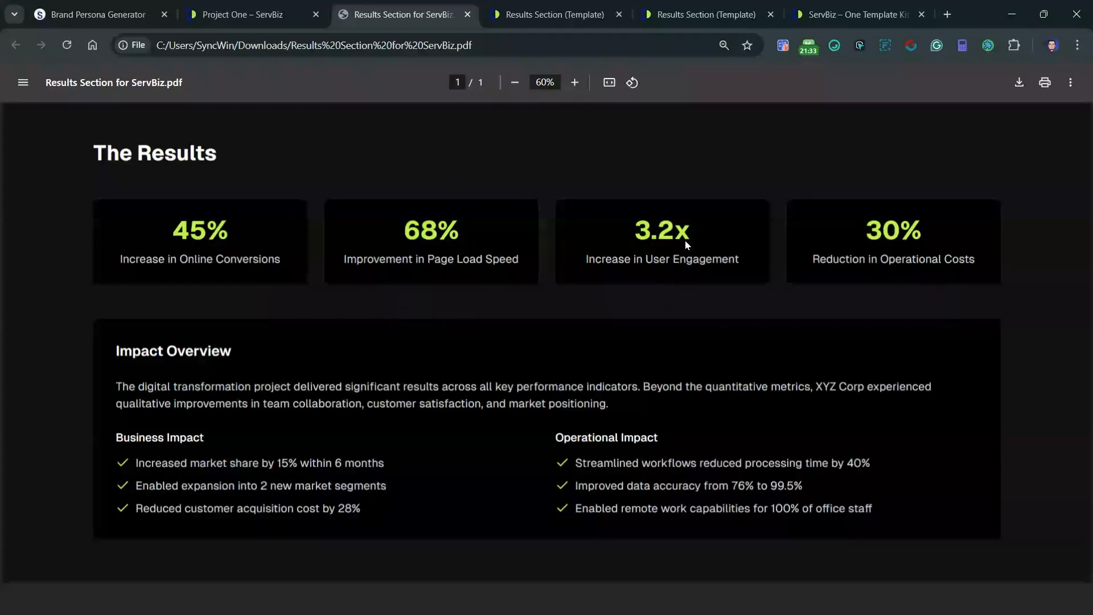
click(555, 15)
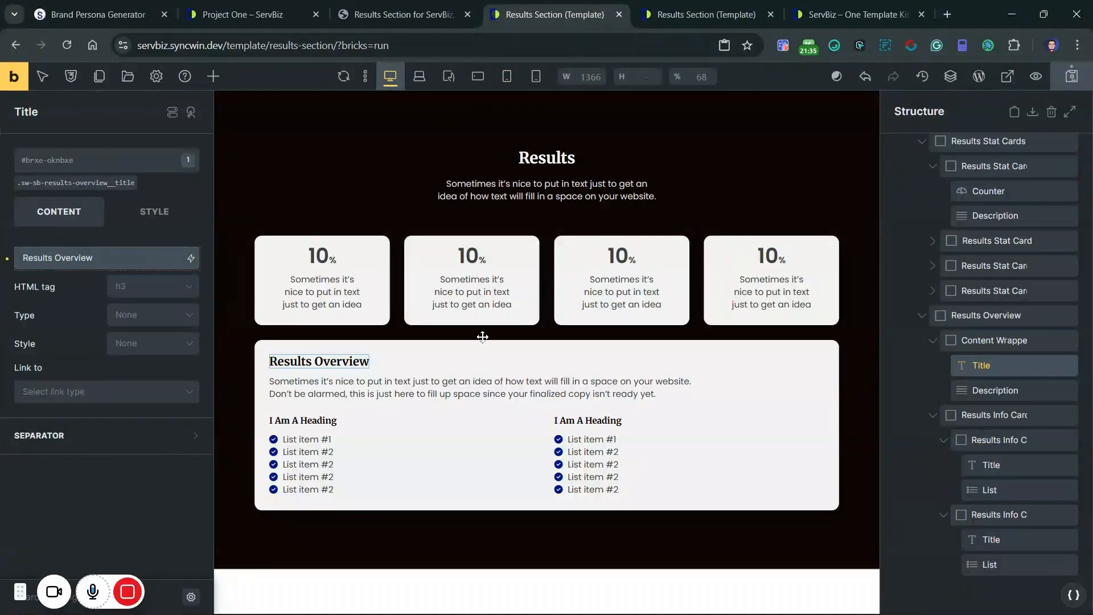
click(471, 256)
scroll(125, 342, down, 1)
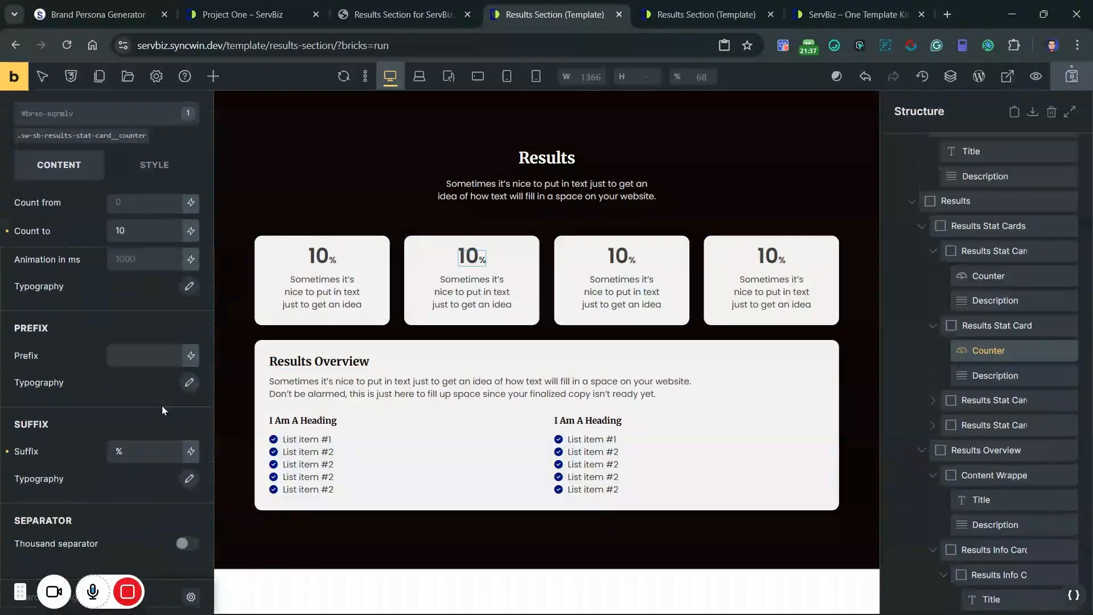
double_click(128, 450)
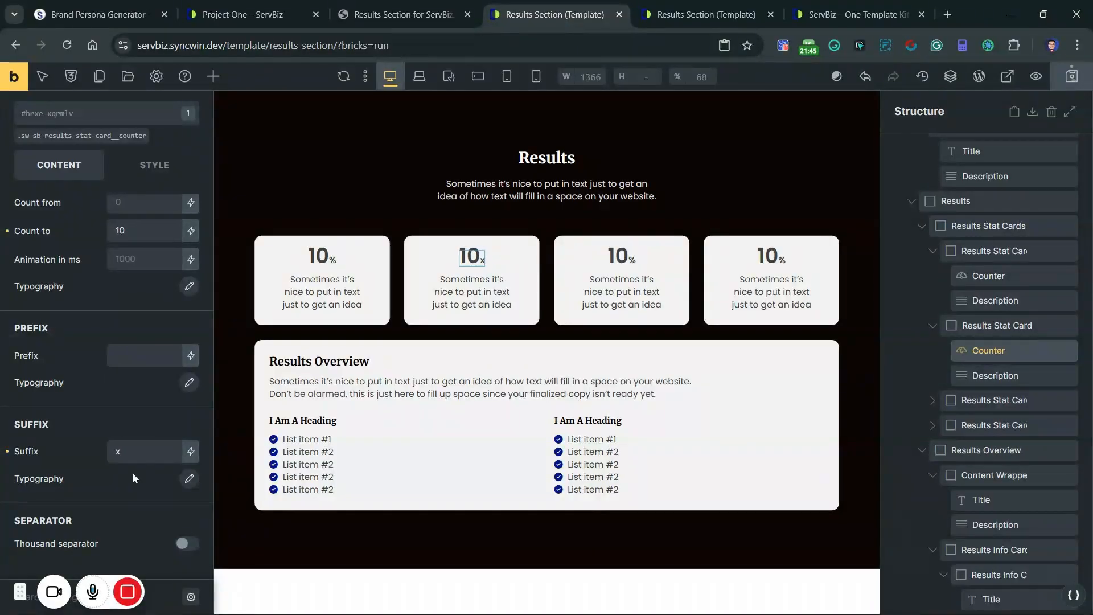
Step: Set the counter suffix font size to var(--text-xxl) on the sw-sb-results-stat-card__counter class
click(189, 478)
scroll(94, 416, down, 4)
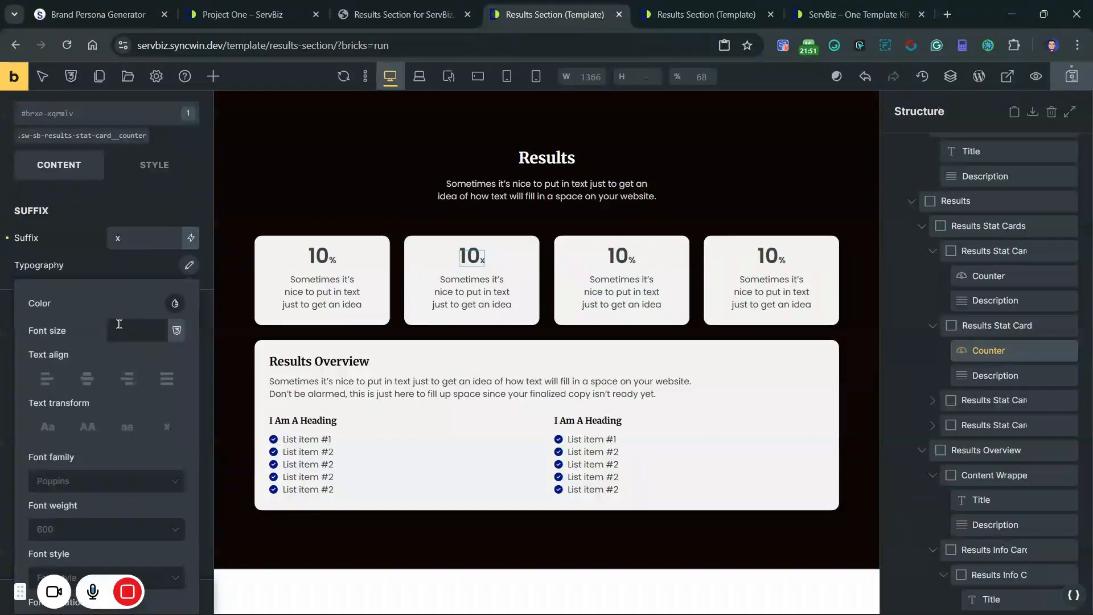
click(71, 137)
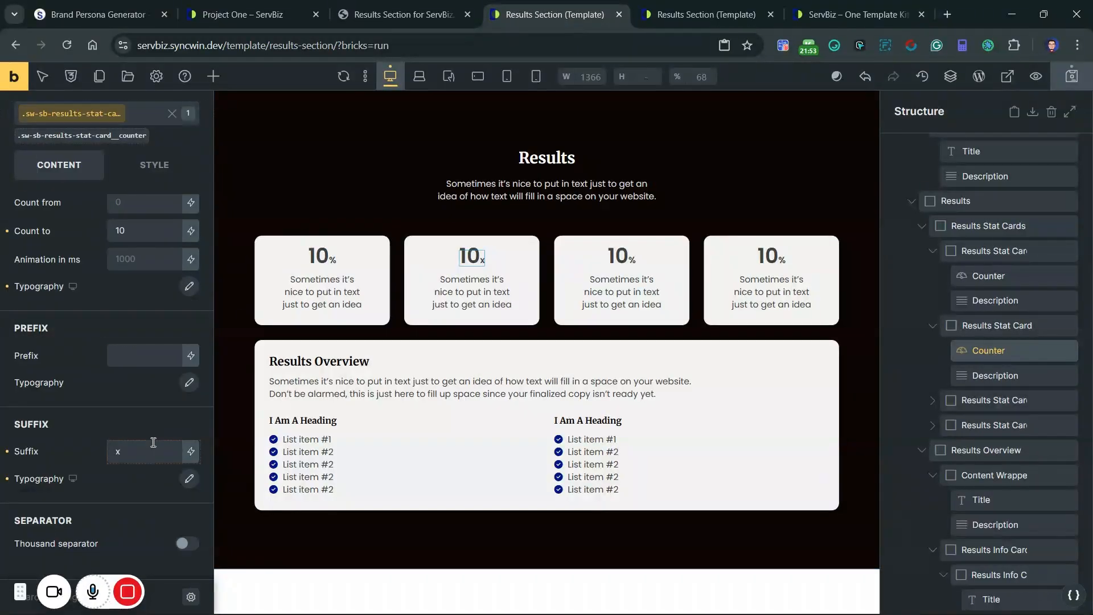
click(189, 479)
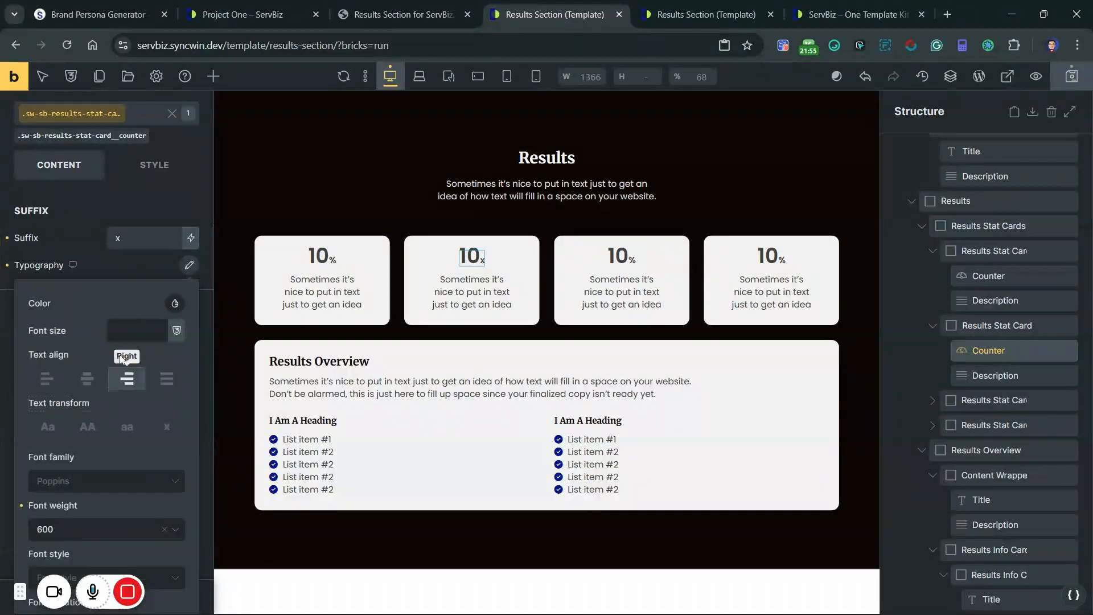
right_click(126, 329)
click(163, 174)
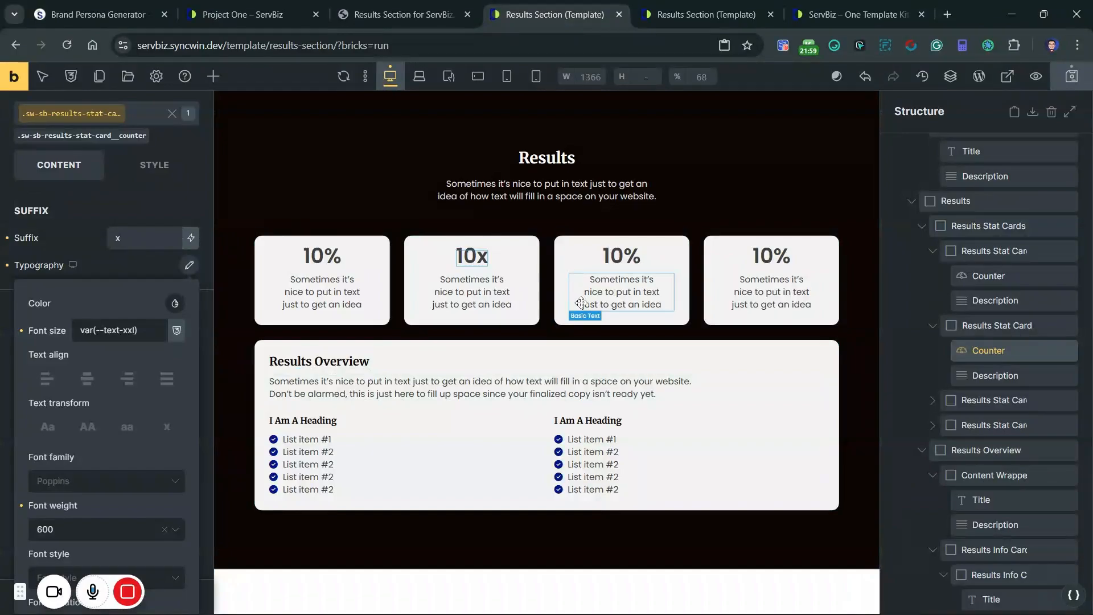
Step: Set the text color of the sw-sb-results-stat-card__description class to var(--base-semi-dark) from the ACSS Base palette
click(329, 292)
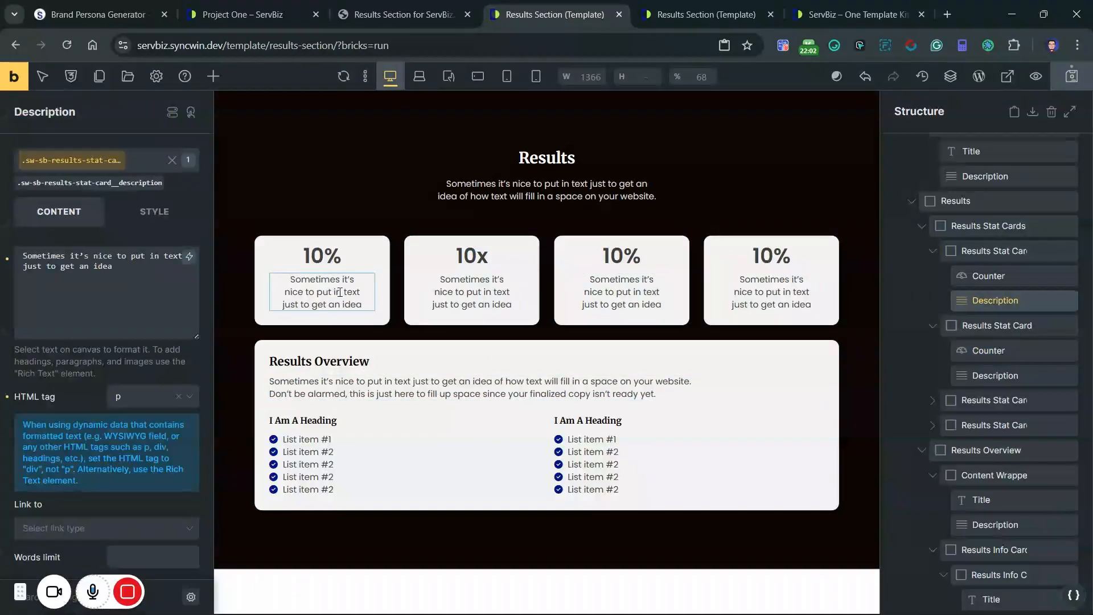
click(157, 221)
click(93, 307)
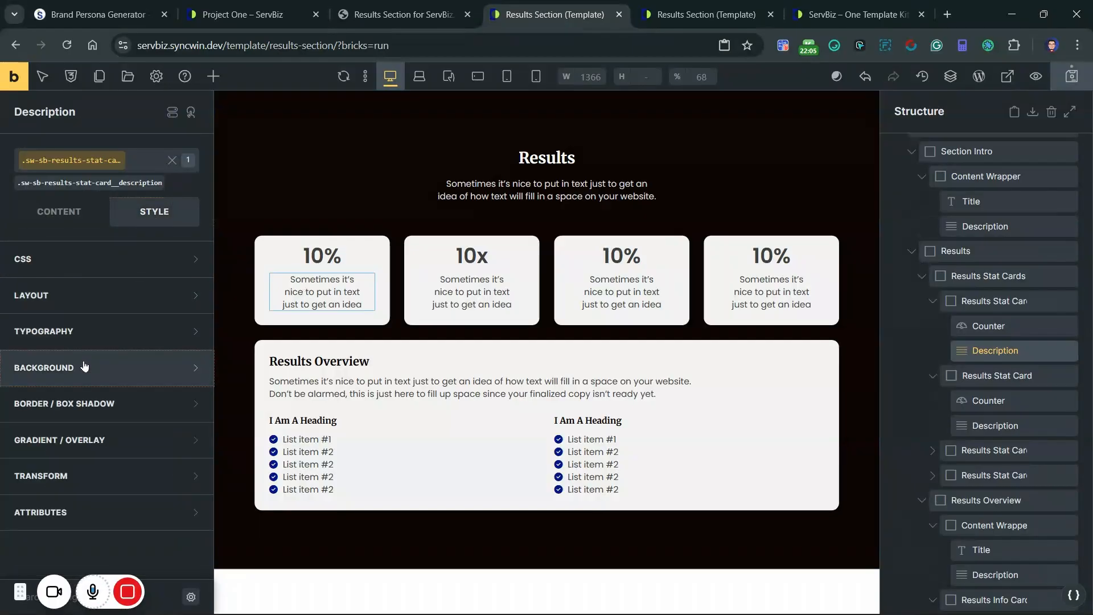
click(80, 333)
scroll(81, 338, down, 2)
scroll(80, 338, down, 1)
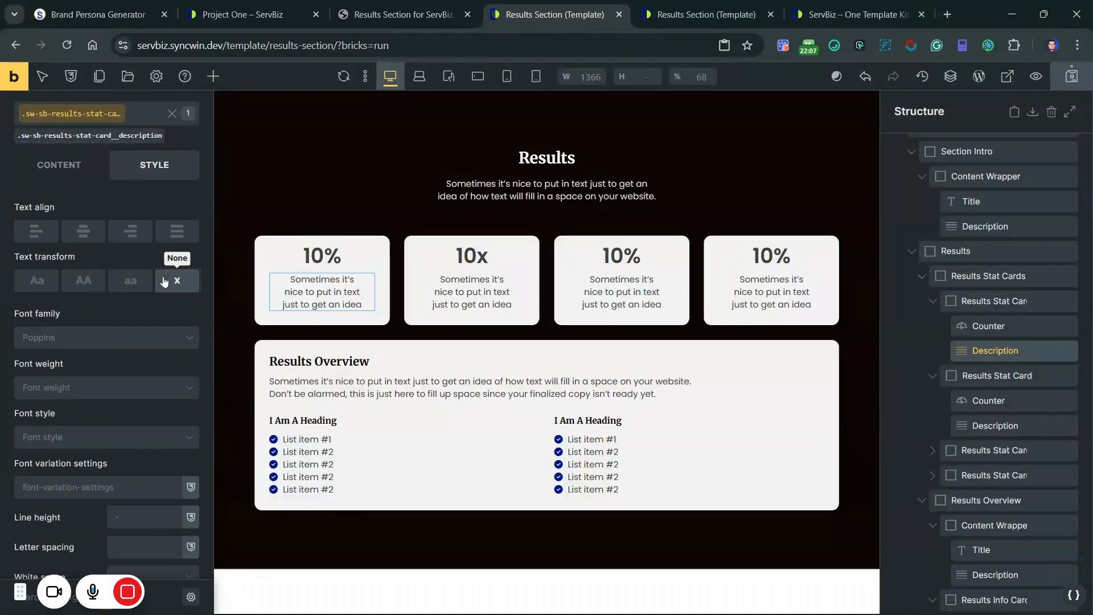
scroll(171, 348, up, 5)
click(188, 366)
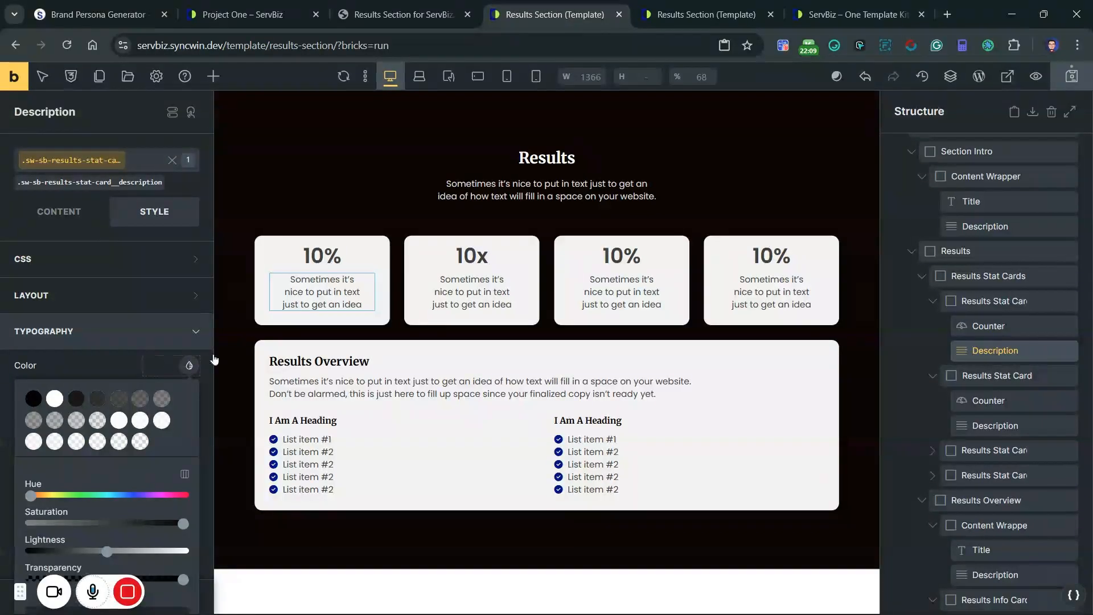
scroll(82, 397, down, 3)
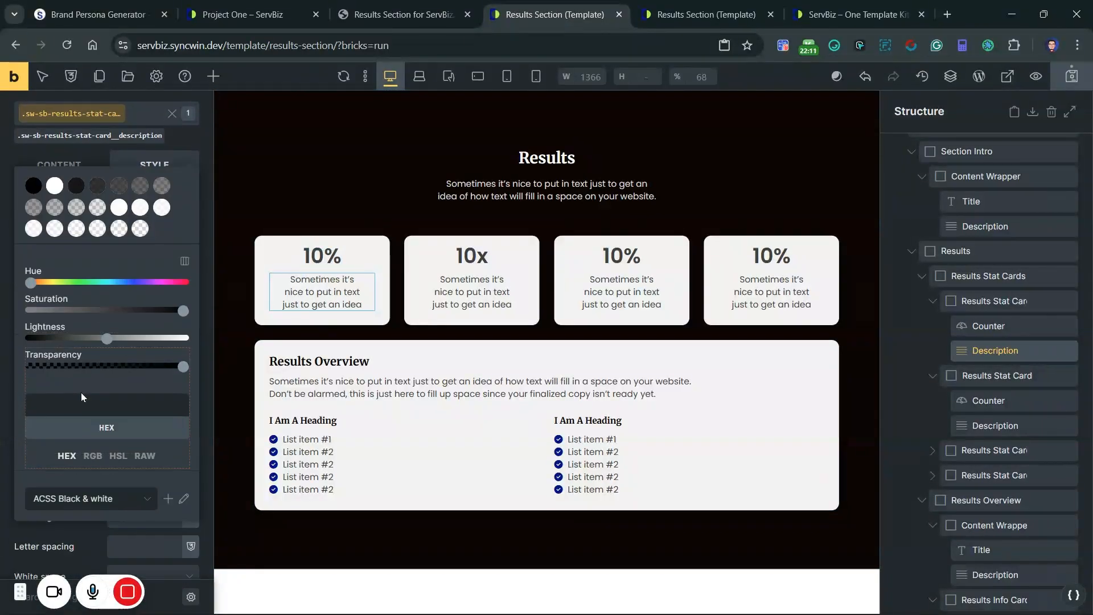
scroll(81, 392, down, 1)
click(77, 421)
scroll(61, 396, down, 3)
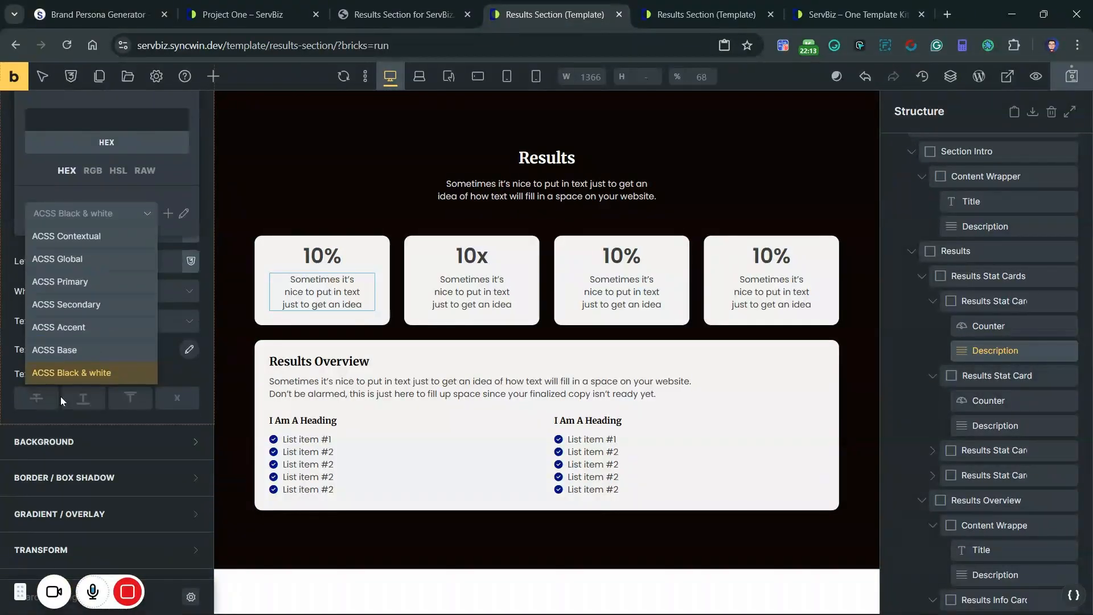
click(57, 349)
scroll(104, 357, up, 7)
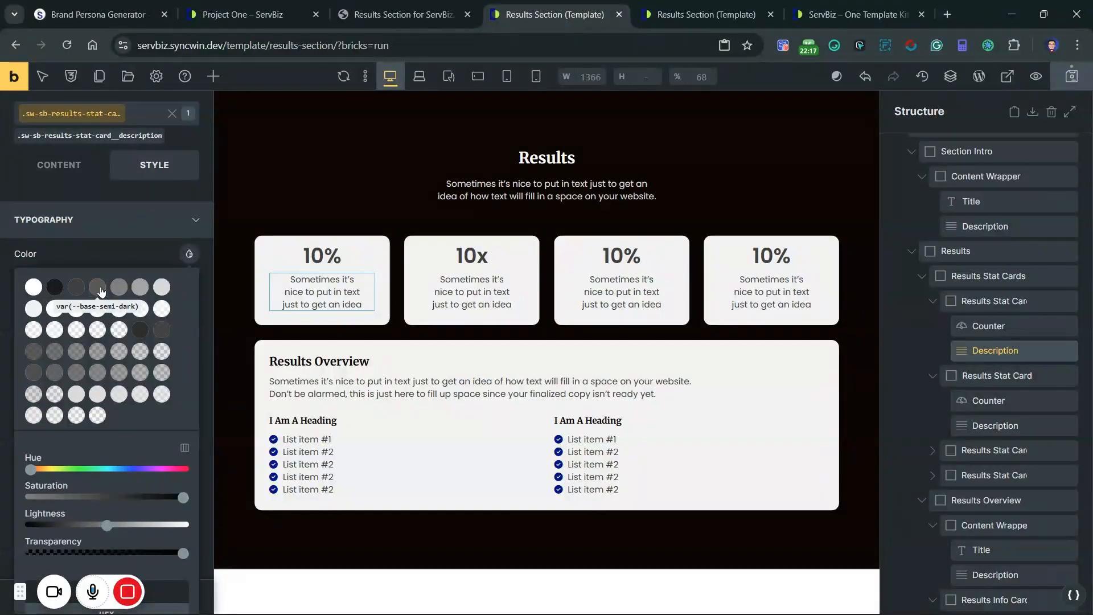
click(98, 288)
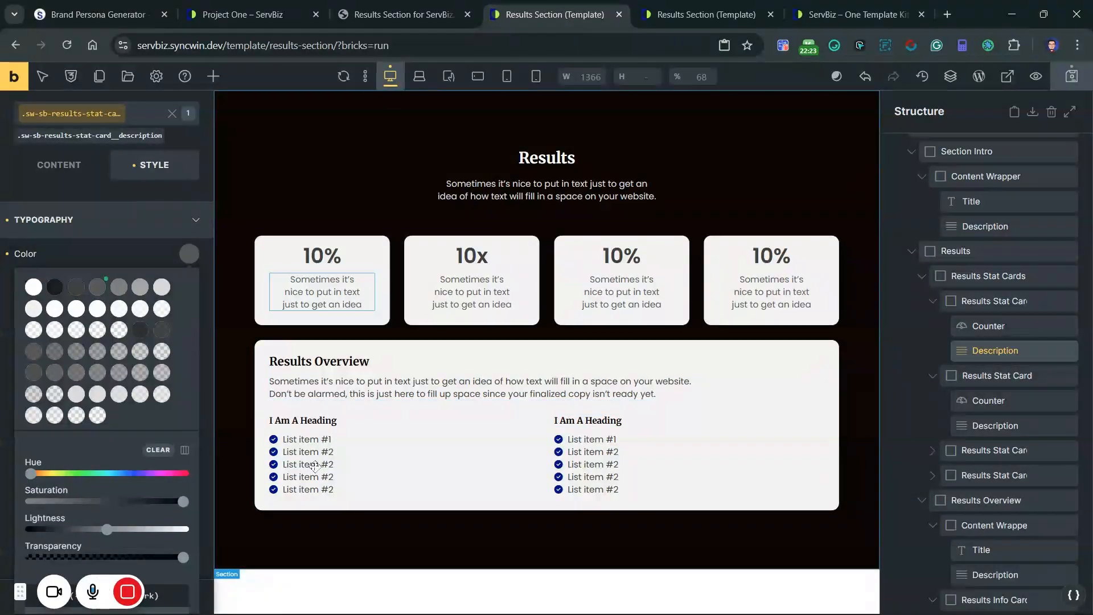
Step: Check the impact headings in the reference PDF and retitle the first info card "Business Impact"
click(302, 421)
click(422, 5)
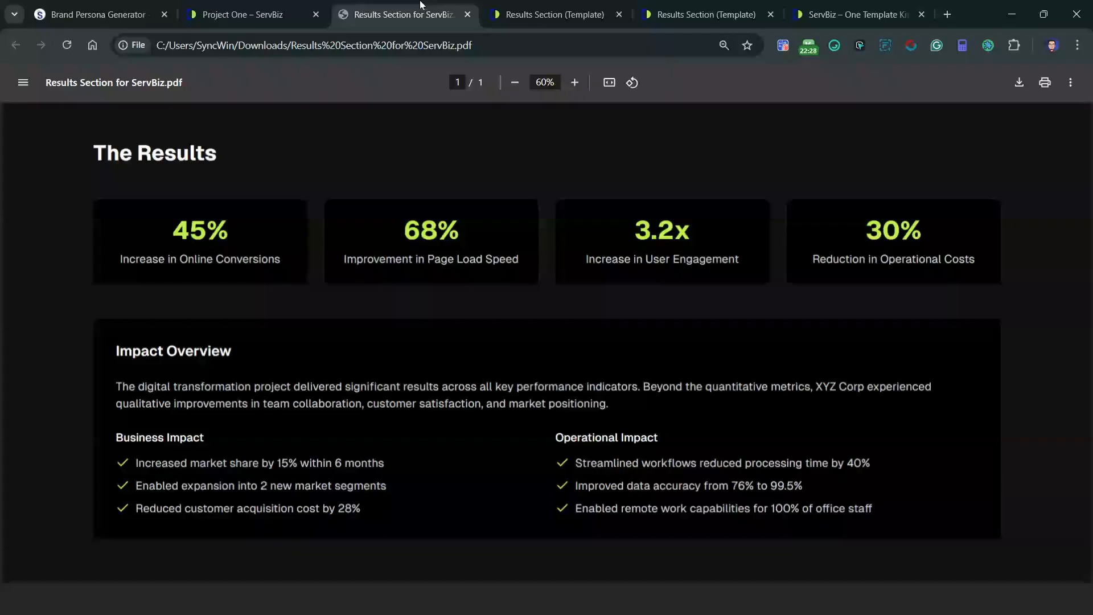
click(585, 7)
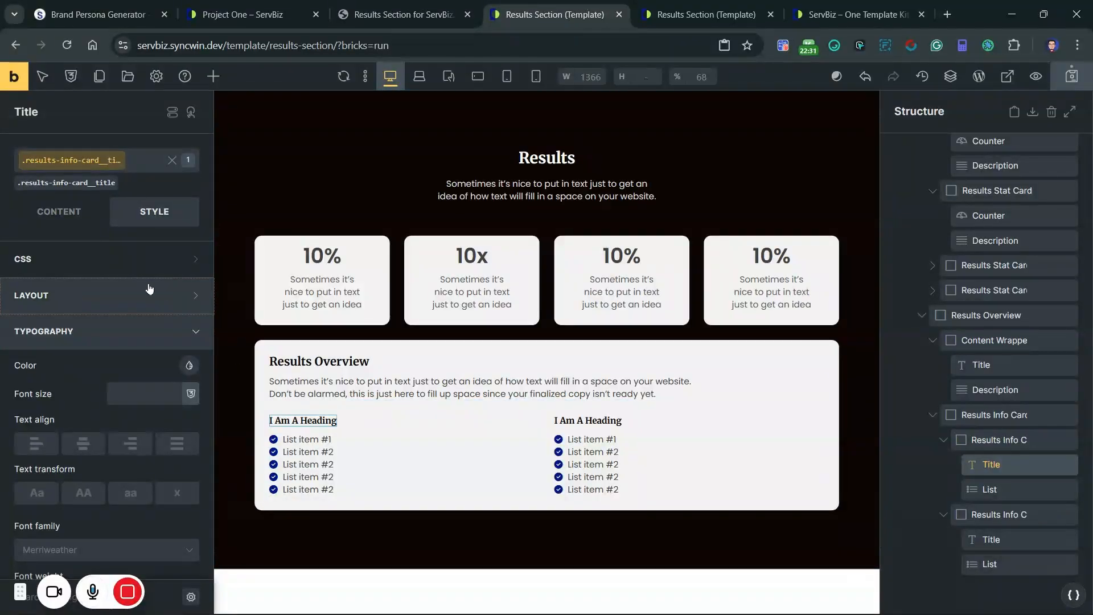
click(56, 212)
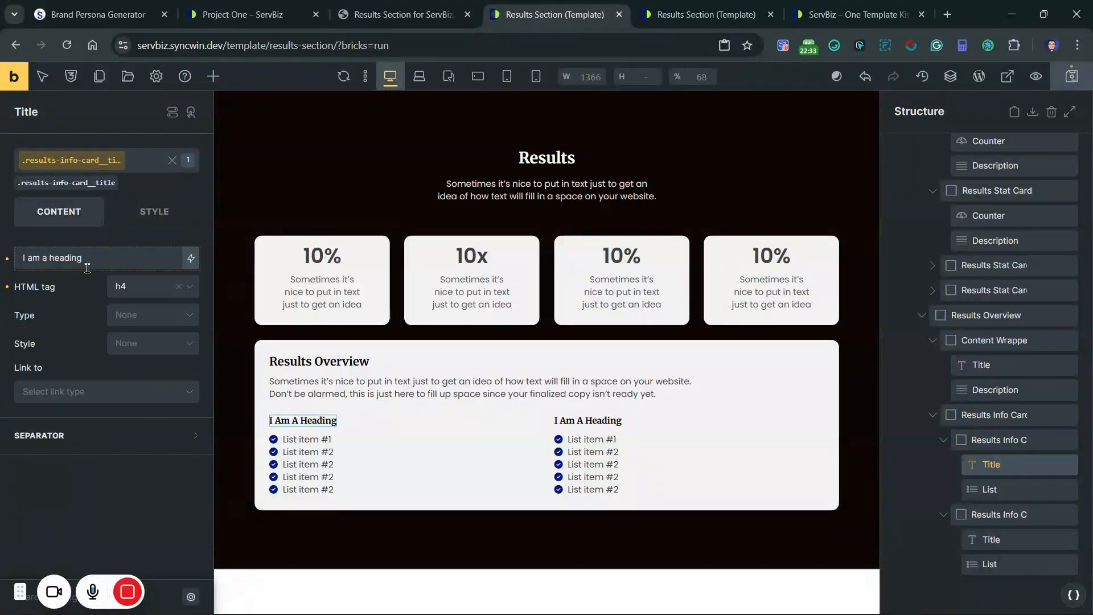
triple_click(88, 268)
text(B)
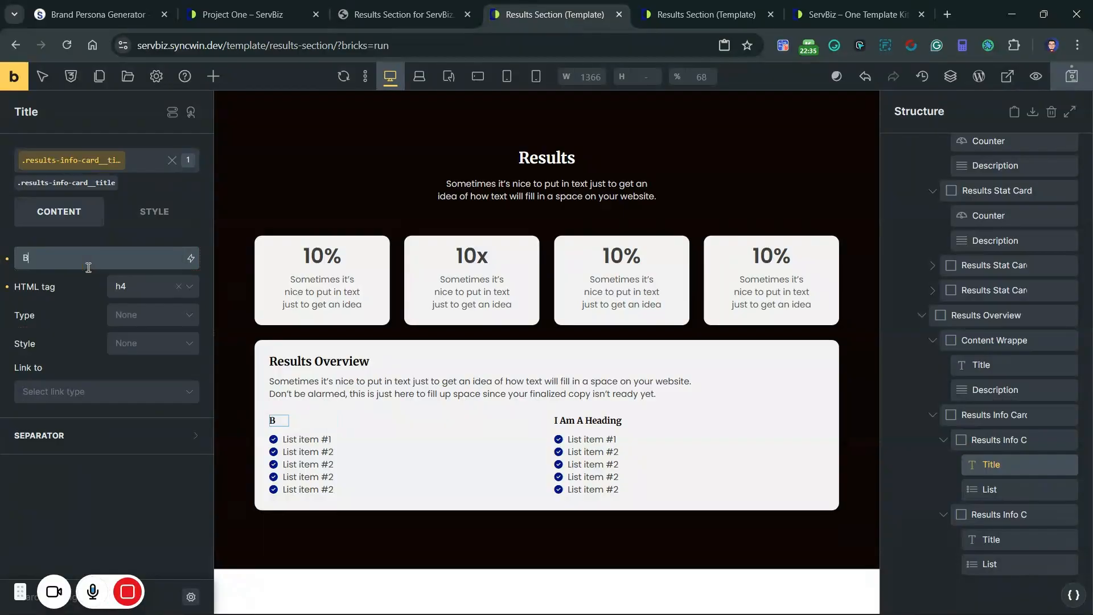
text(usiness Impact)
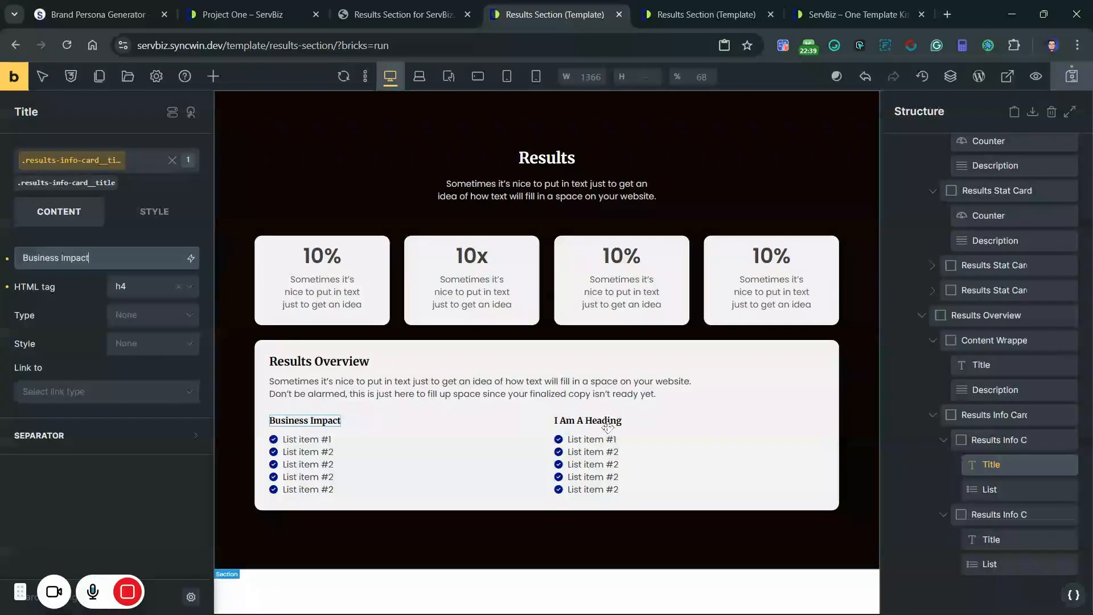
Step: Retitle the second info card "Operation Impact" and compare the wording with the reference PDF
click(608, 428)
click(592, 420)
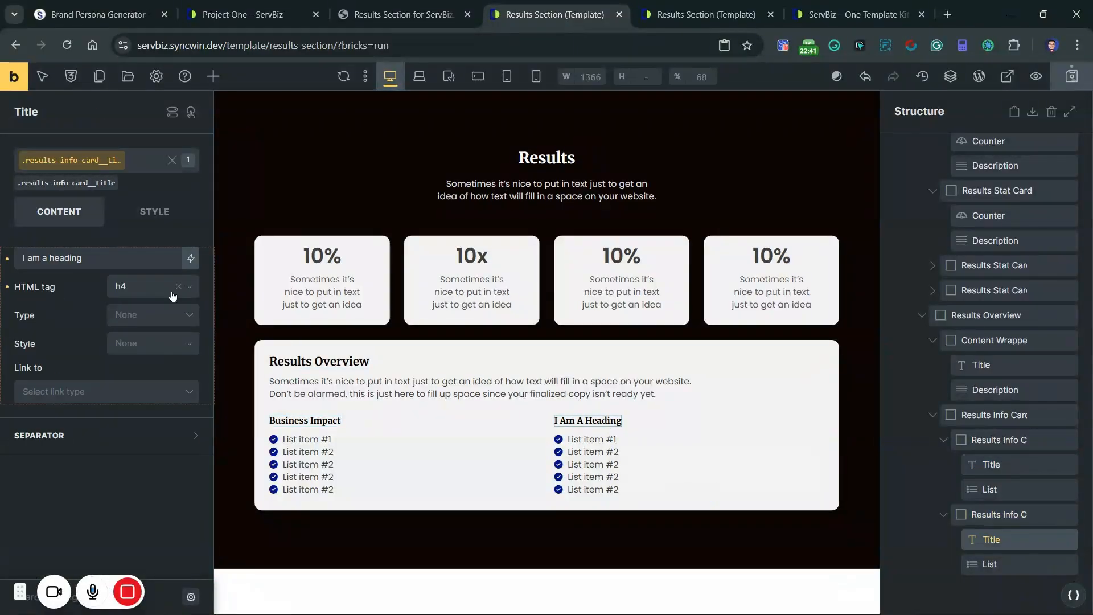
triple_click(104, 258)
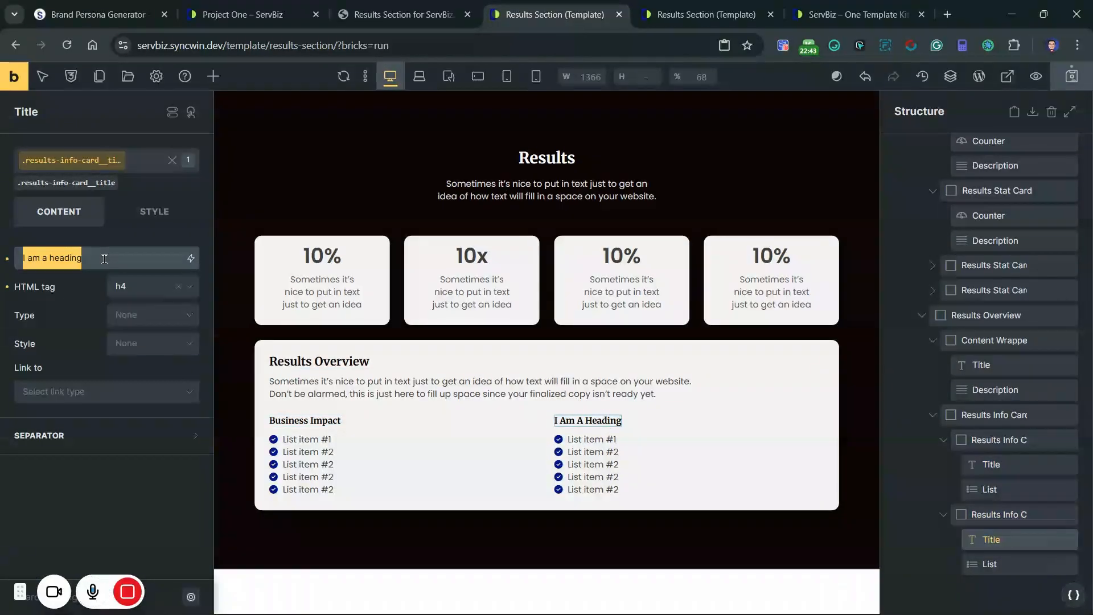
text(Operation)
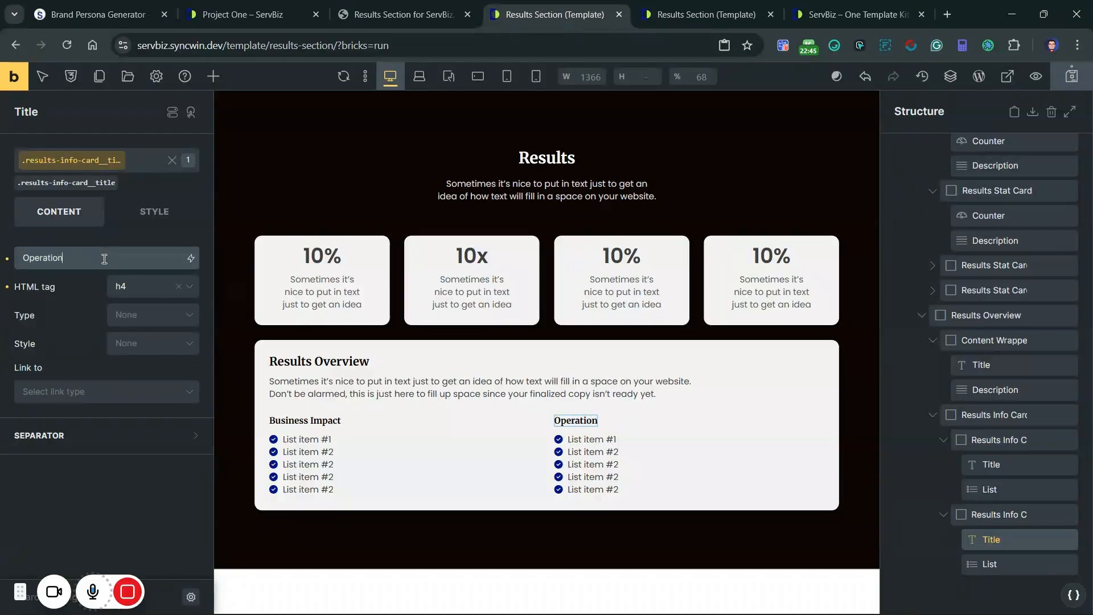
text( Impact)
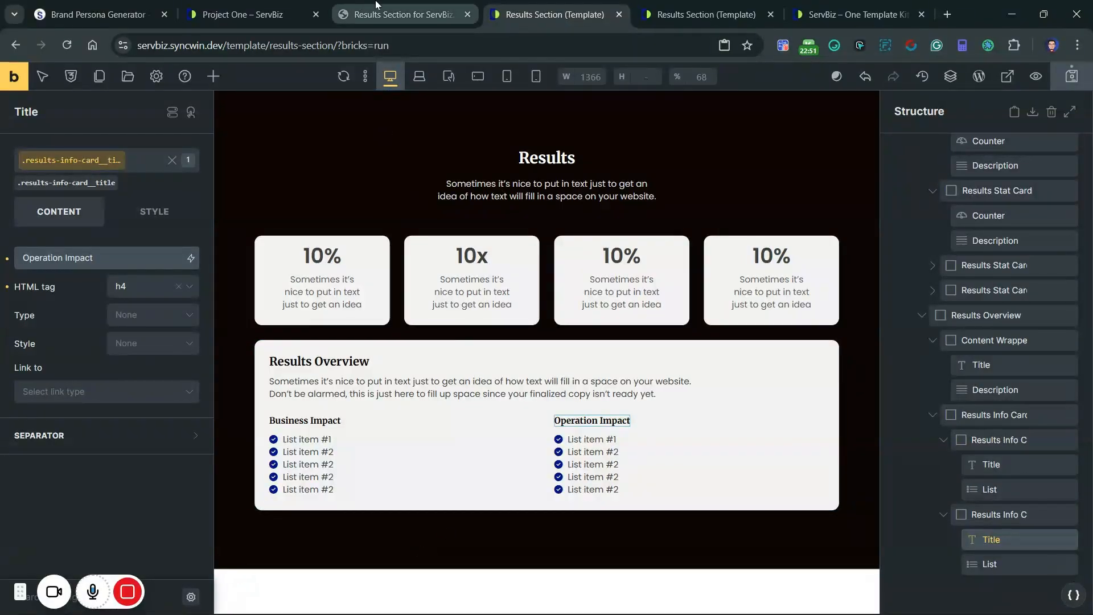
click(397, 14)
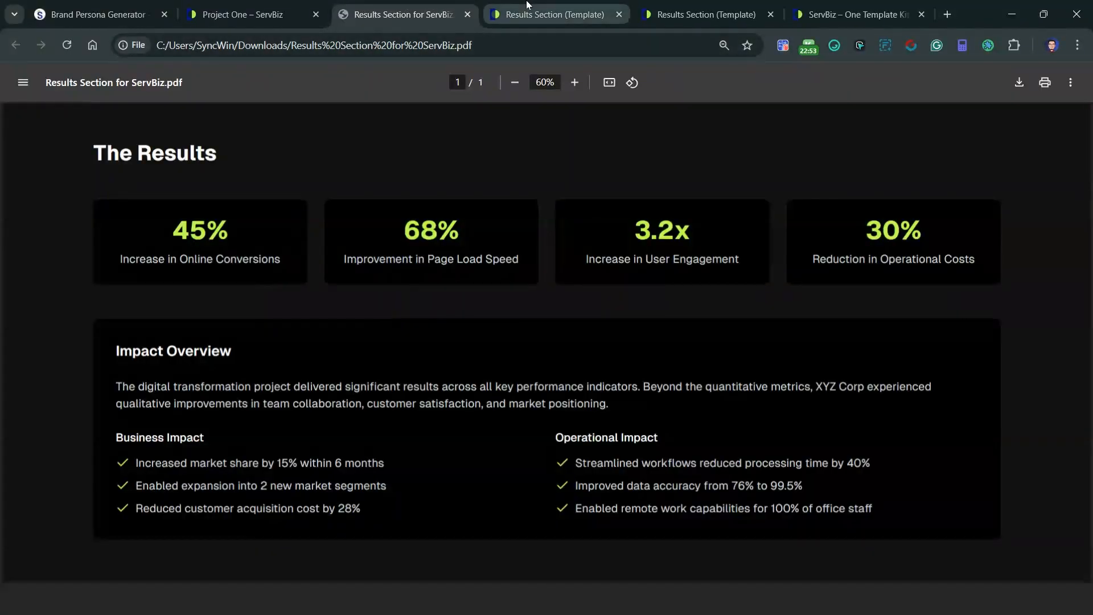
Step: Return to the results section template editor and select the Results Section with its structure collapsed
click(555, 14)
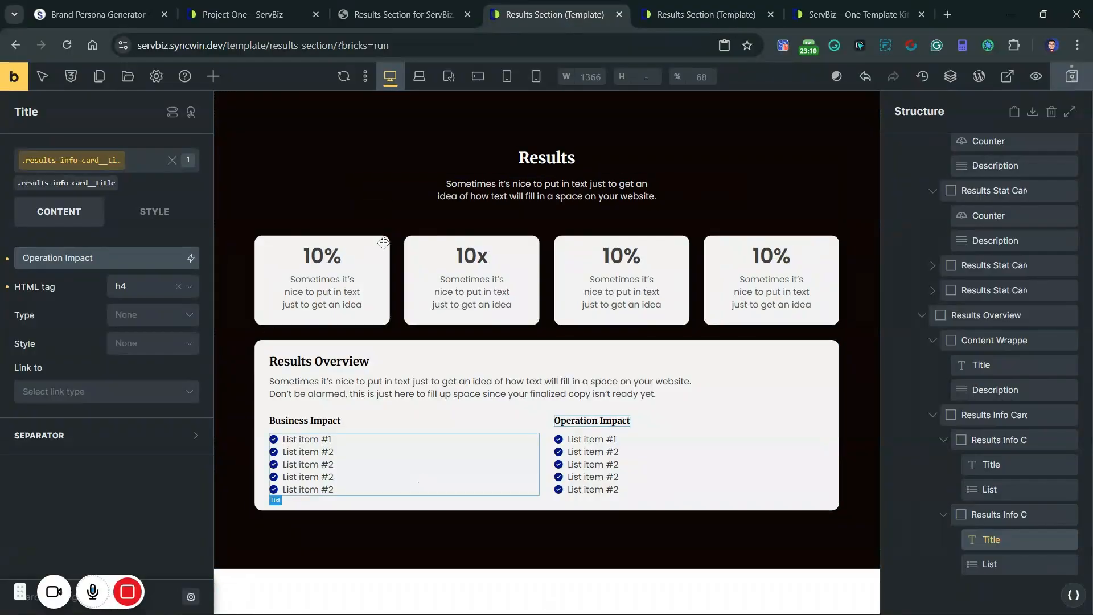
scroll(979, 342, up, 5)
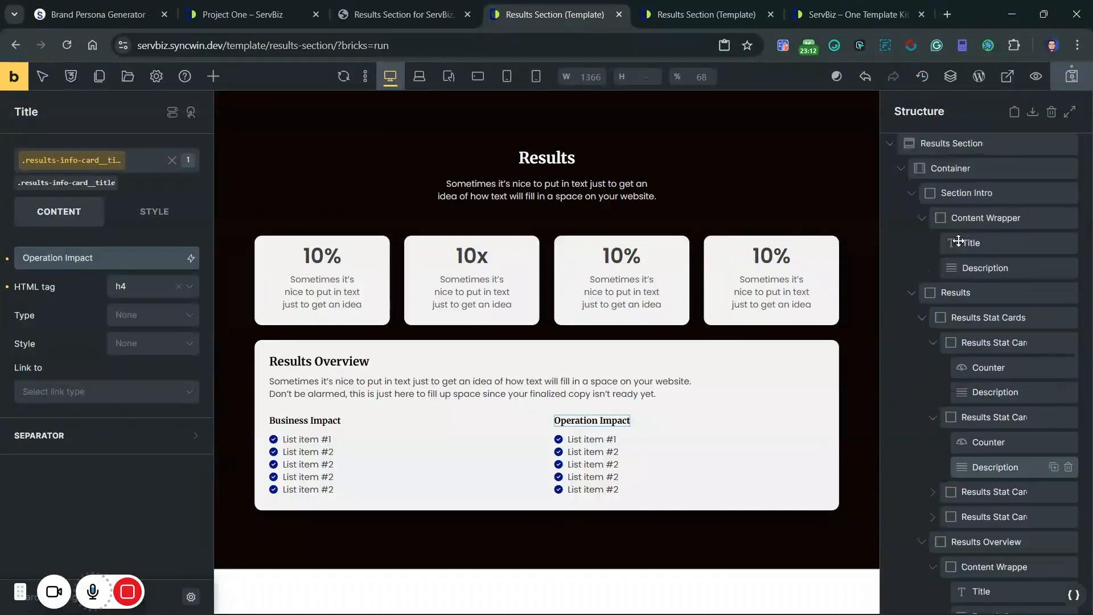
click(890, 160)
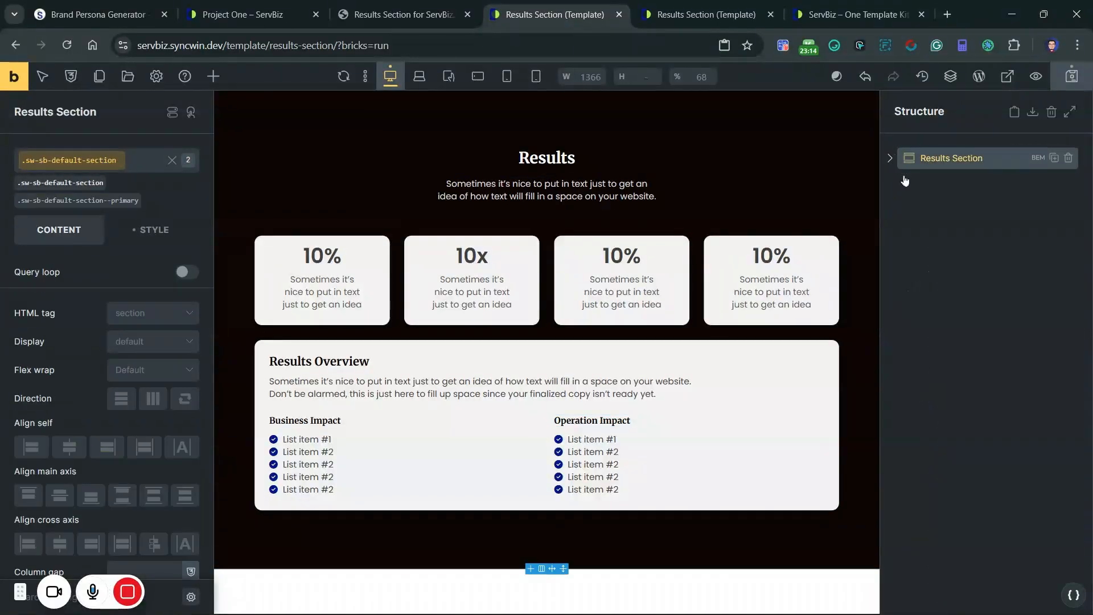
Step: Set the list icon background color to var(--primary) from the ACSS Primary palette on the results-info-card__list class
click(308, 455)
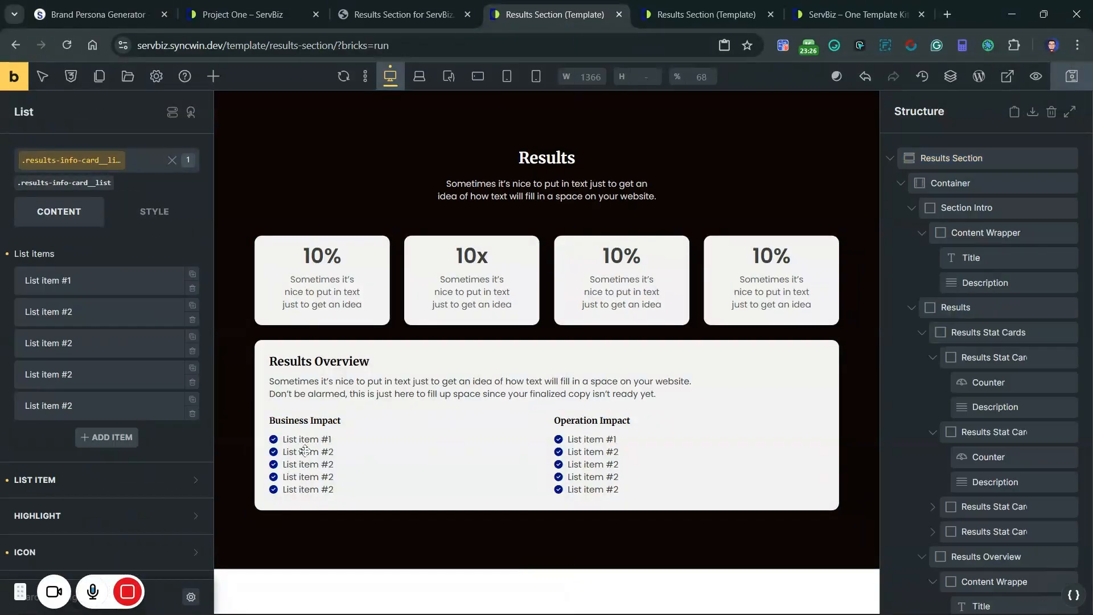
scroll(110, 455, down, 1)
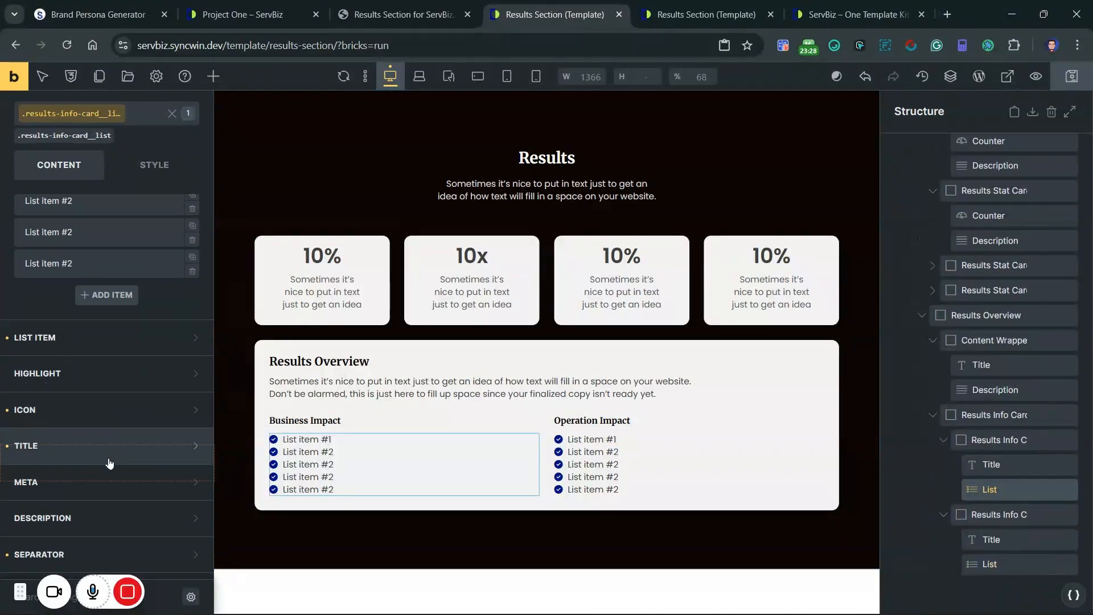
click(105, 419)
scroll(108, 421, down, 3)
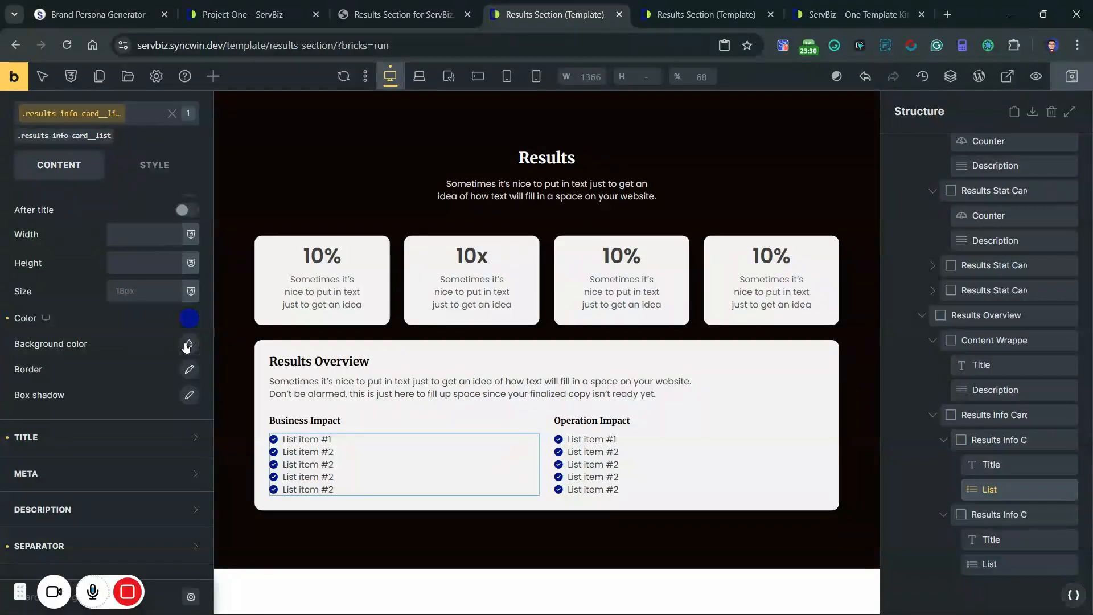
click(166, 342)
click(108, 590)
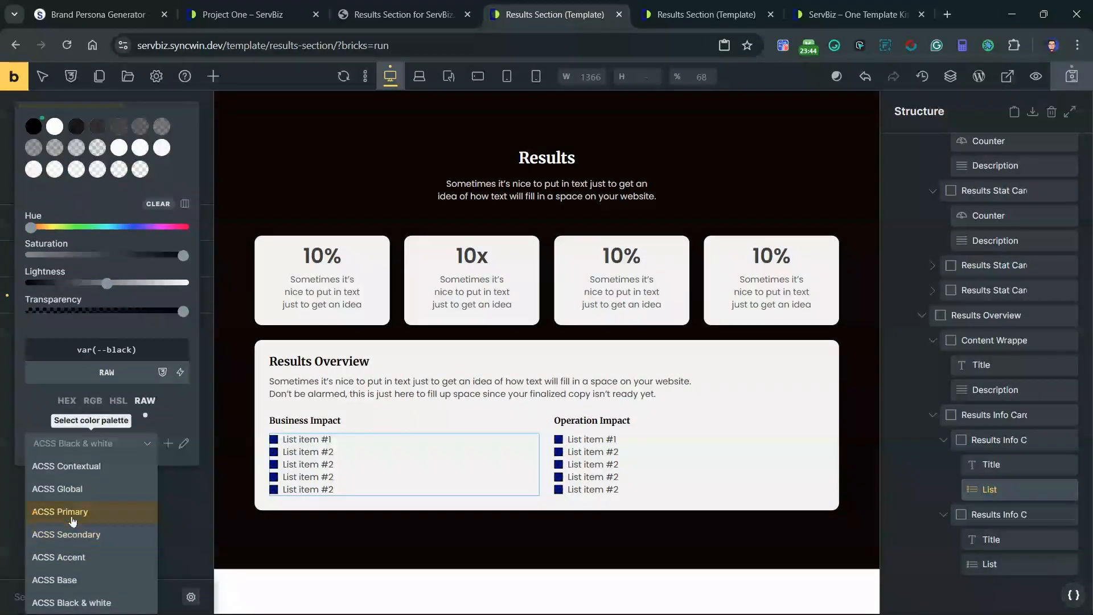
click(72, 515)
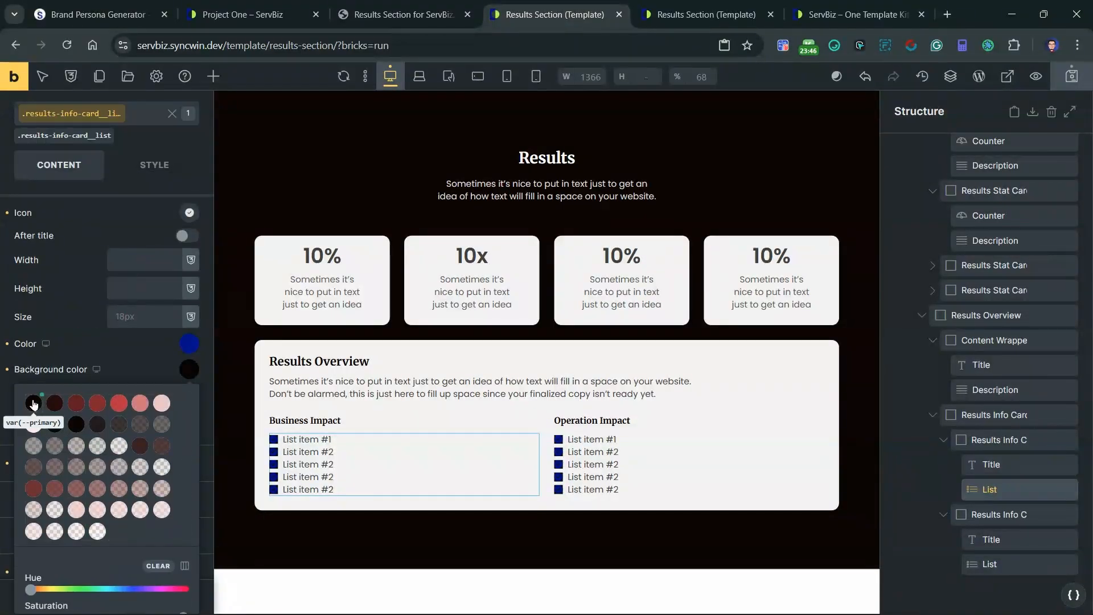
scroll(113, 410, up, 2)
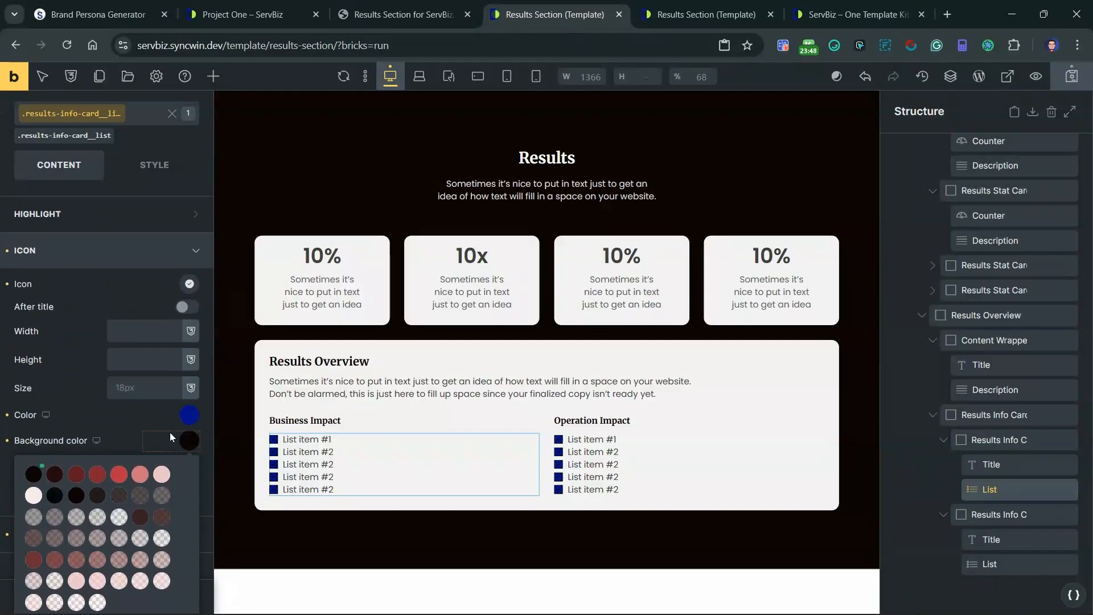
click(183, 443)
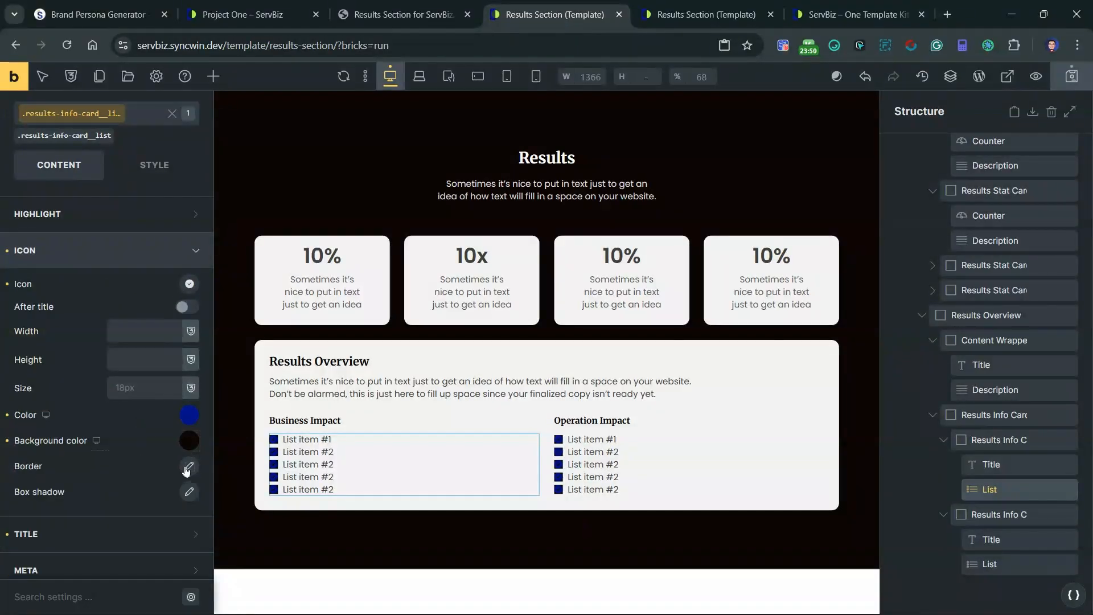
Step: Round the list icons' border with the radius-circle variable on all linked corners
click(188, 467)
scroll(168, 447, down, 3)
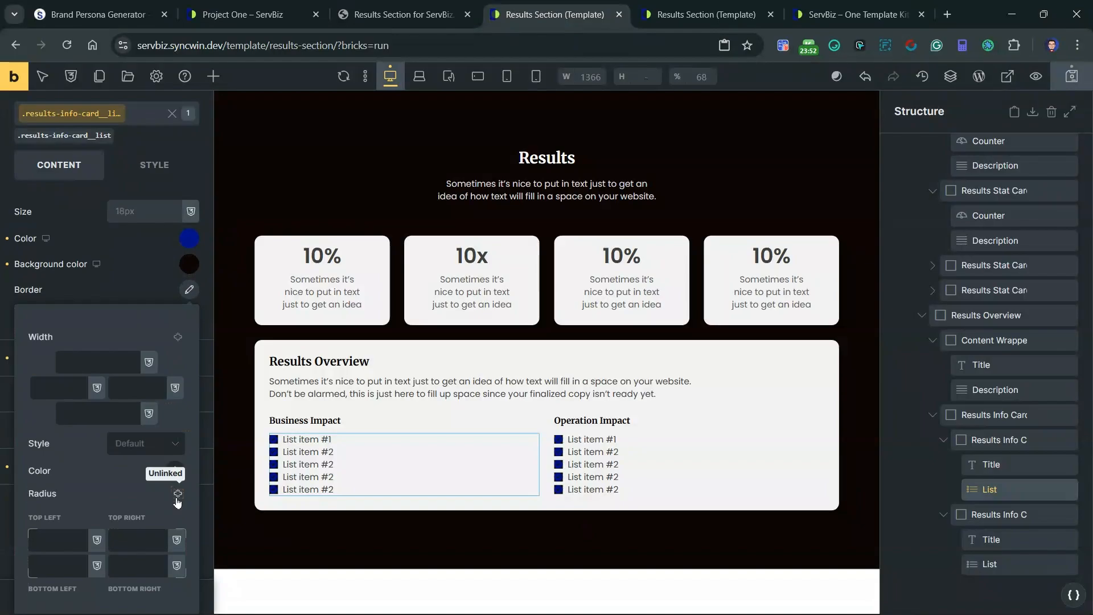
right_click(63, 538)
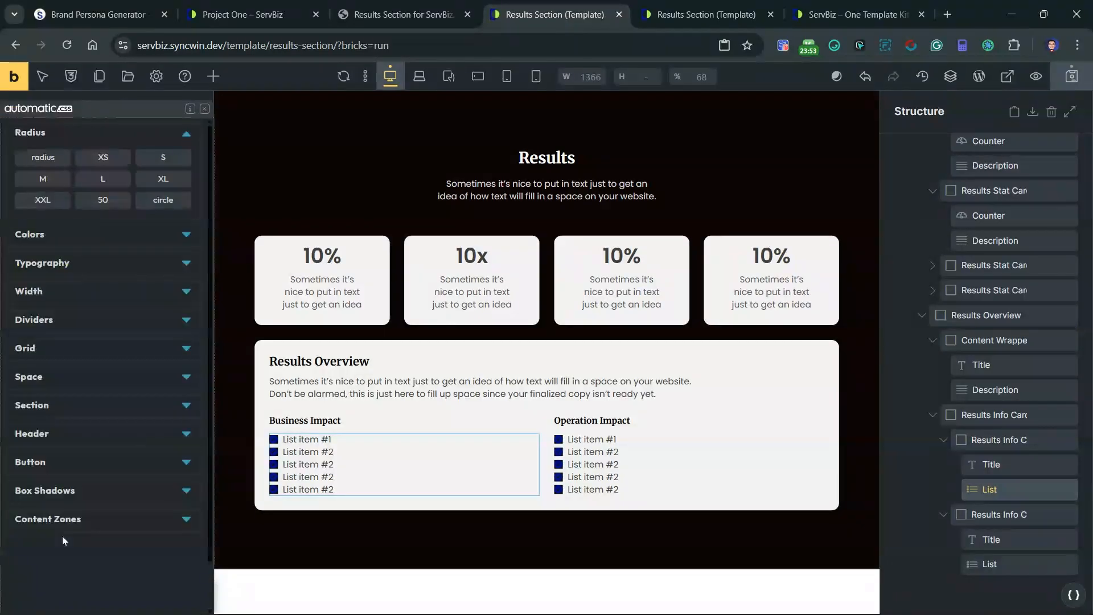
click(163, 200)
Step: Set the list icon color to the green swatch of the ACSS Global palette, and select the whole Results Section
scroll(167, 201, up, 1)
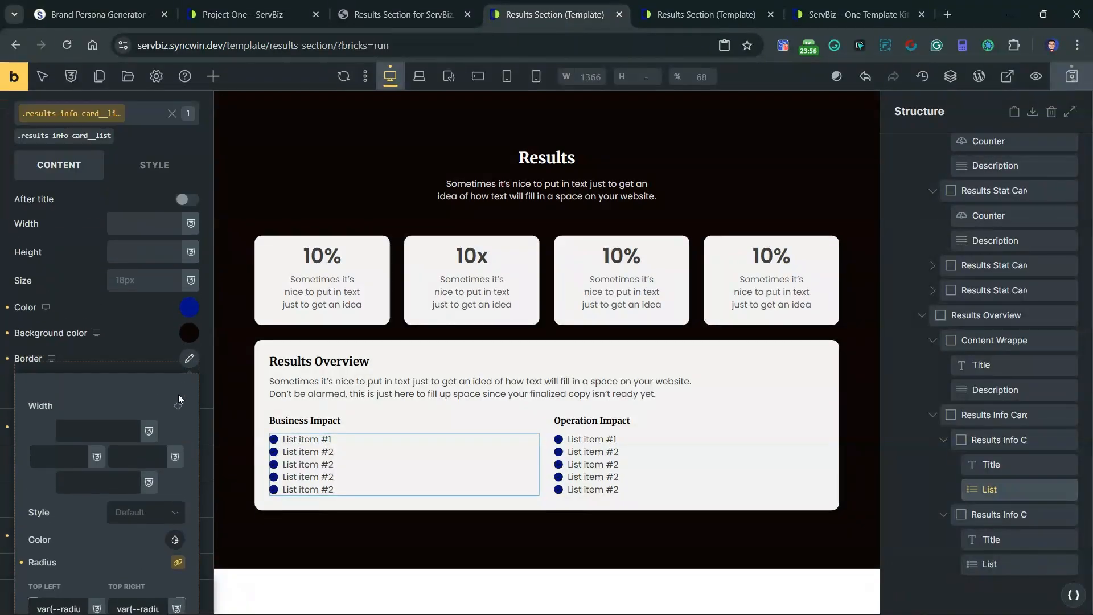
click(182, 310)
scroll(118, 381, down, 3)
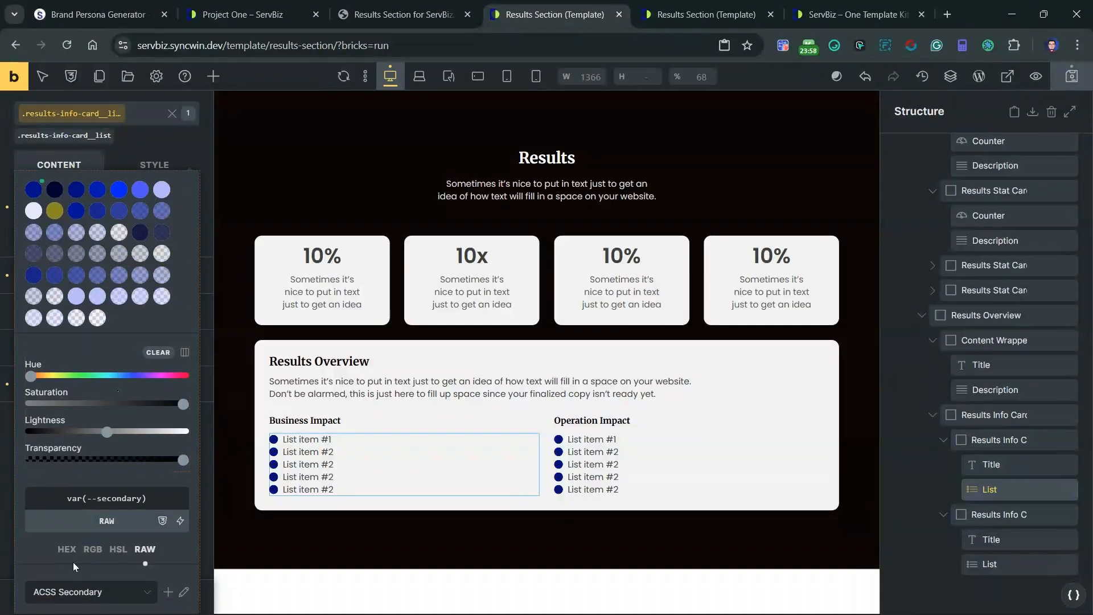
click(74, 443)
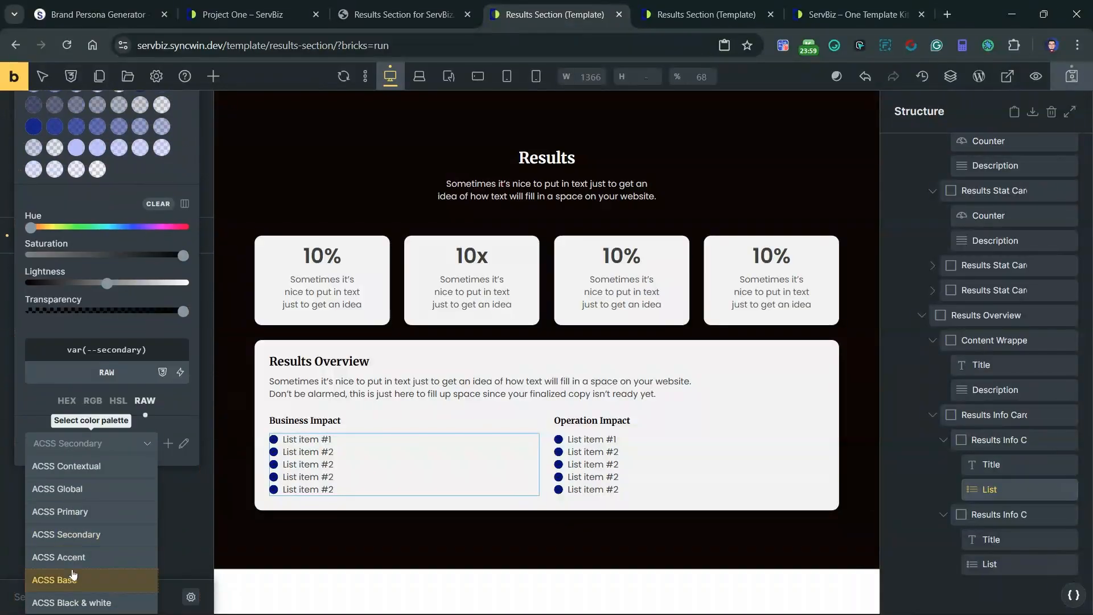
click(73, 489)
click(76, 461)
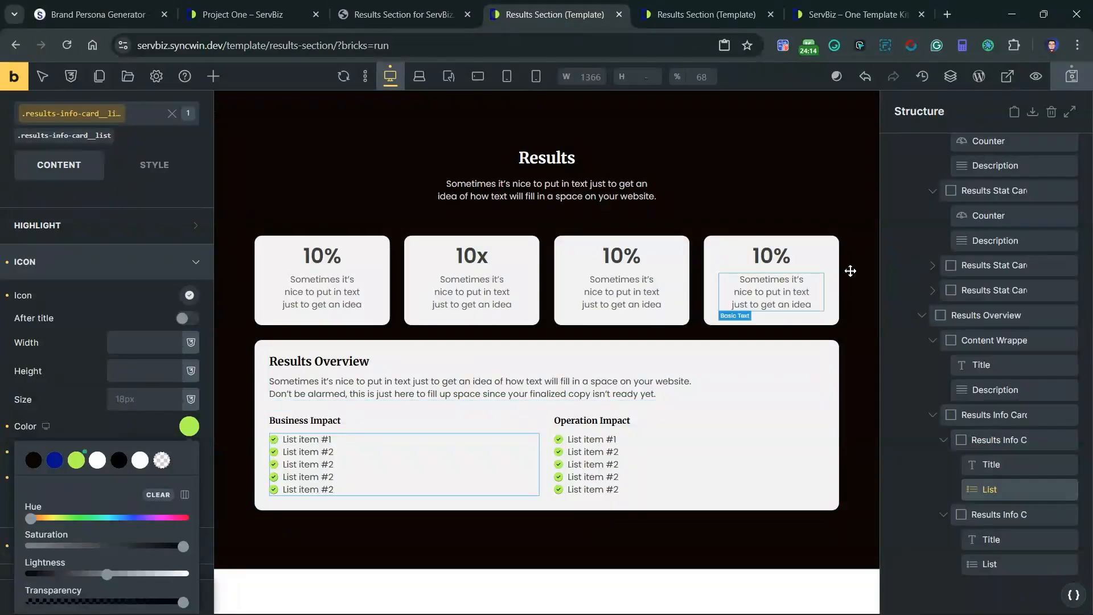
scroll(1053, 393, up, 5)
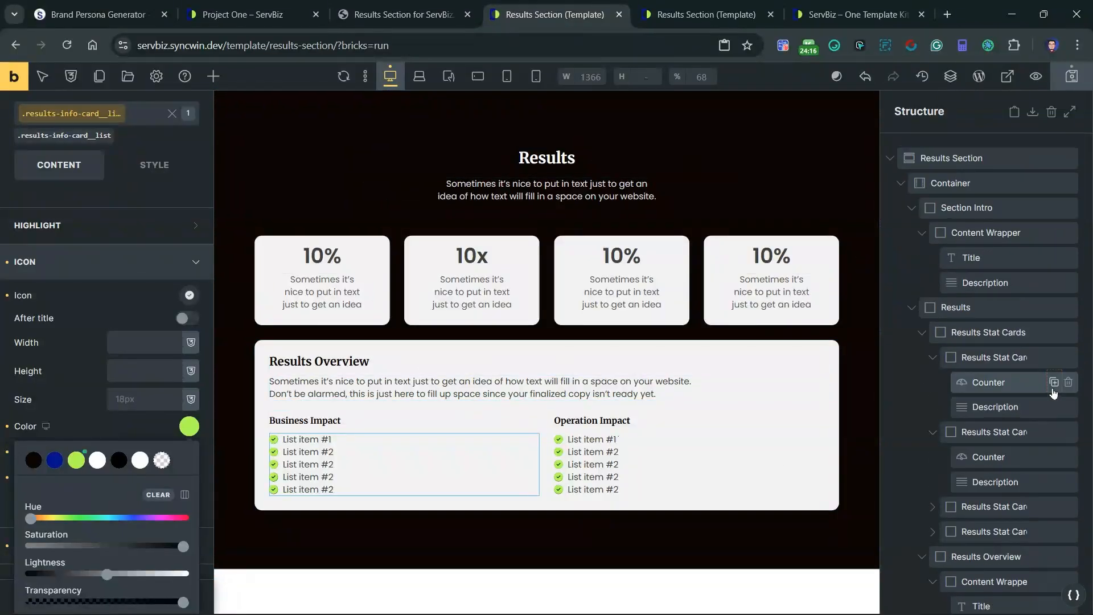
click(956, 158)
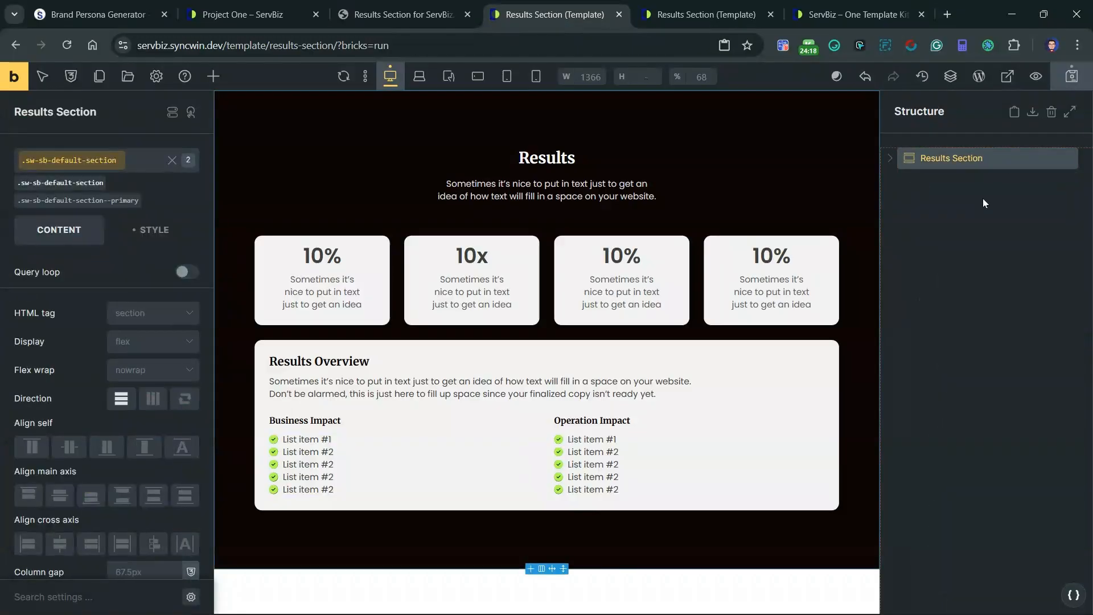